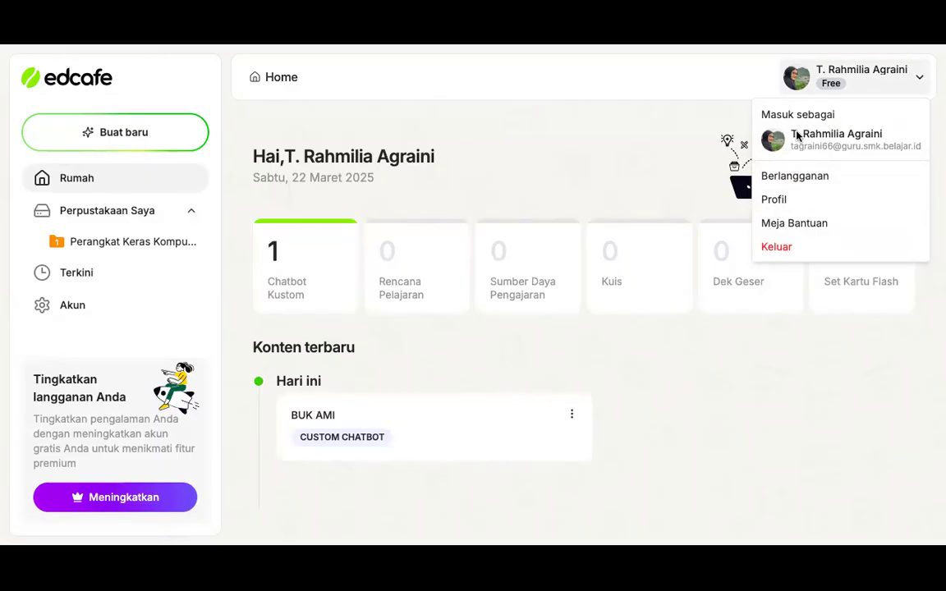
Open the account profile and save it with Bahasa Indonesia as the default AI output language
{"action": "left_click", "coordinate": [786, 201]}
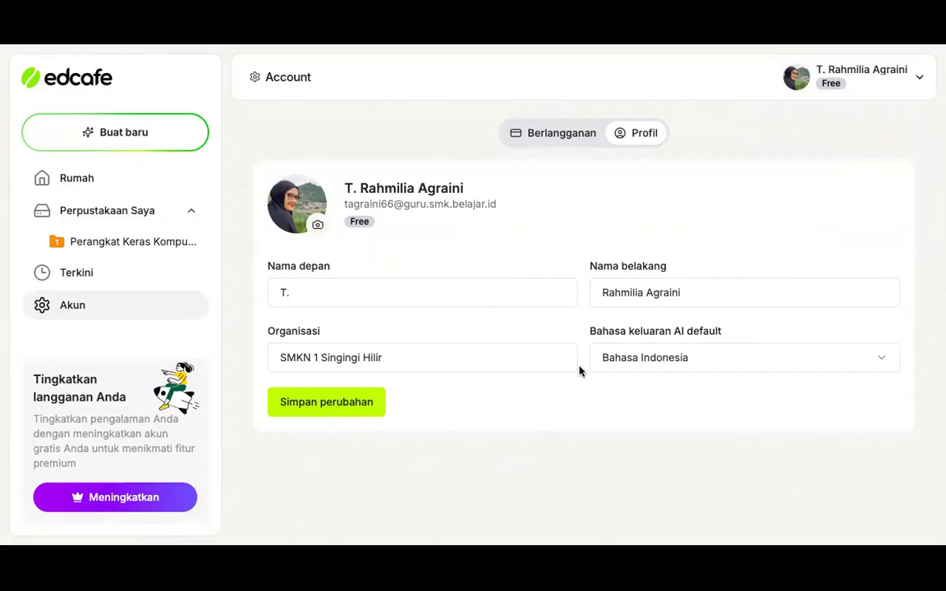
{"action": "left_click", "coordinate": [401, 354]}
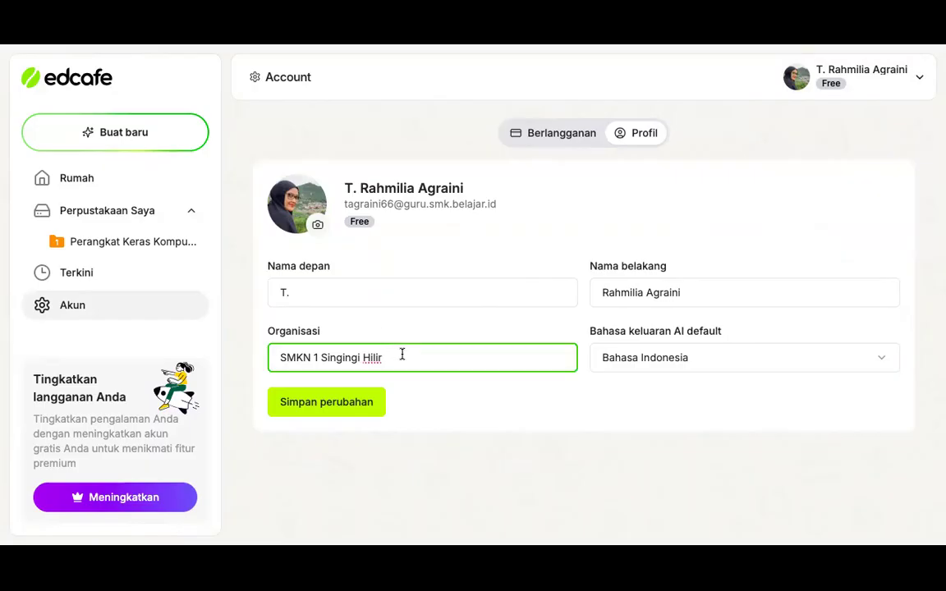
{"action": "left_click", "coordinate": [678, 357]}
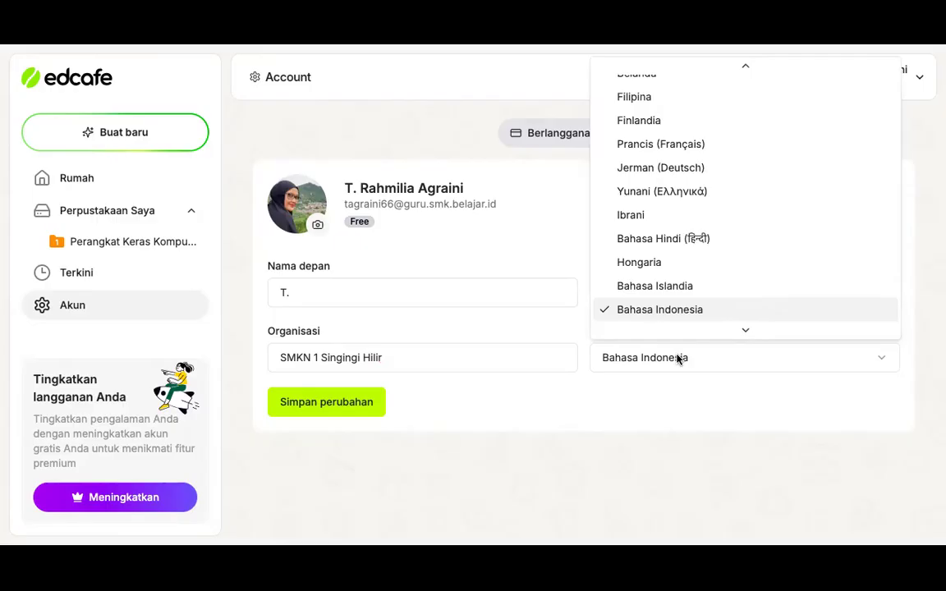
{"action": "left_click", "coordinate": [690, 402]}
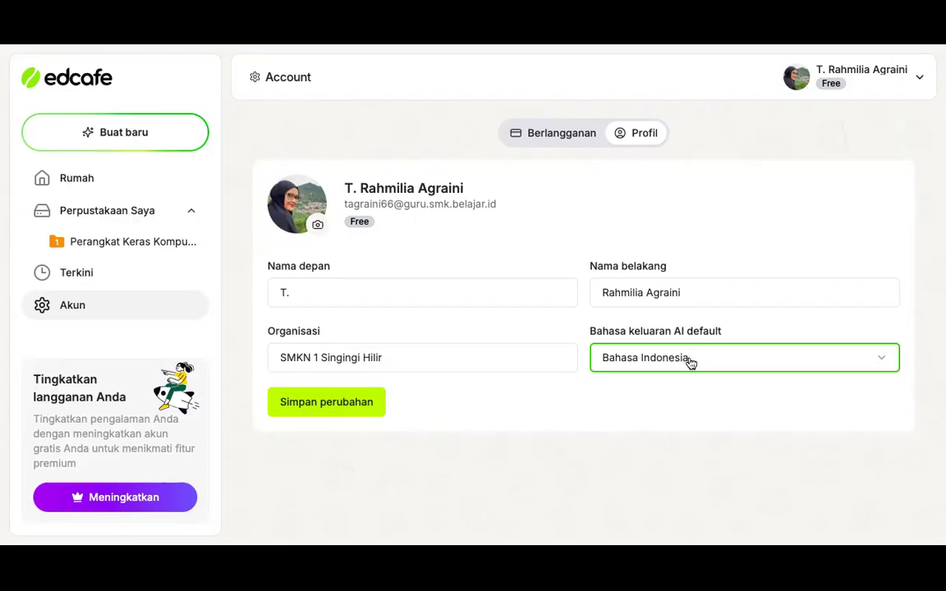
{"action": "left_click", "coordinate": [348, 403]}
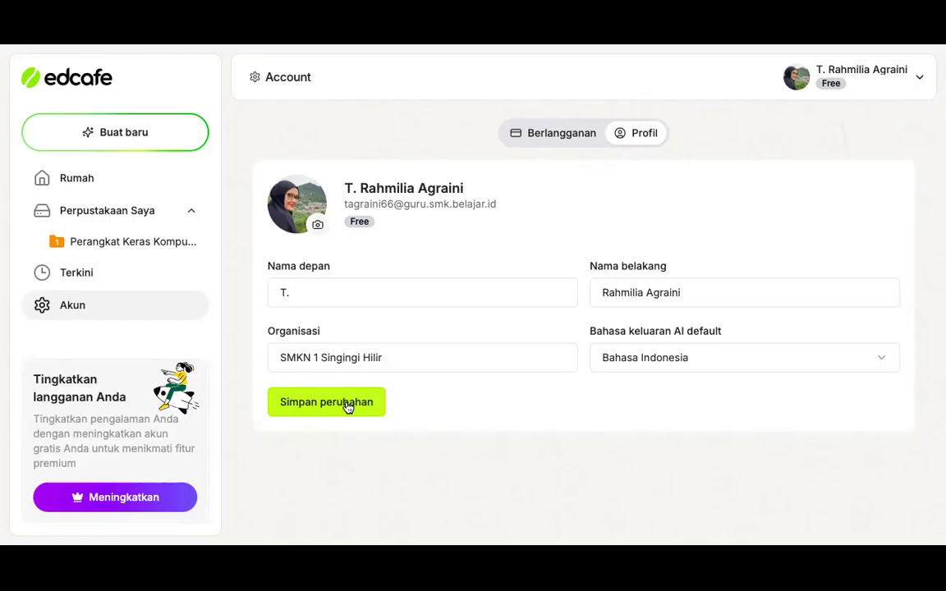
Delete the Perangkat Keras Komputer folder from the library
{"action": "left_click", "coordinate": [134, 182]}
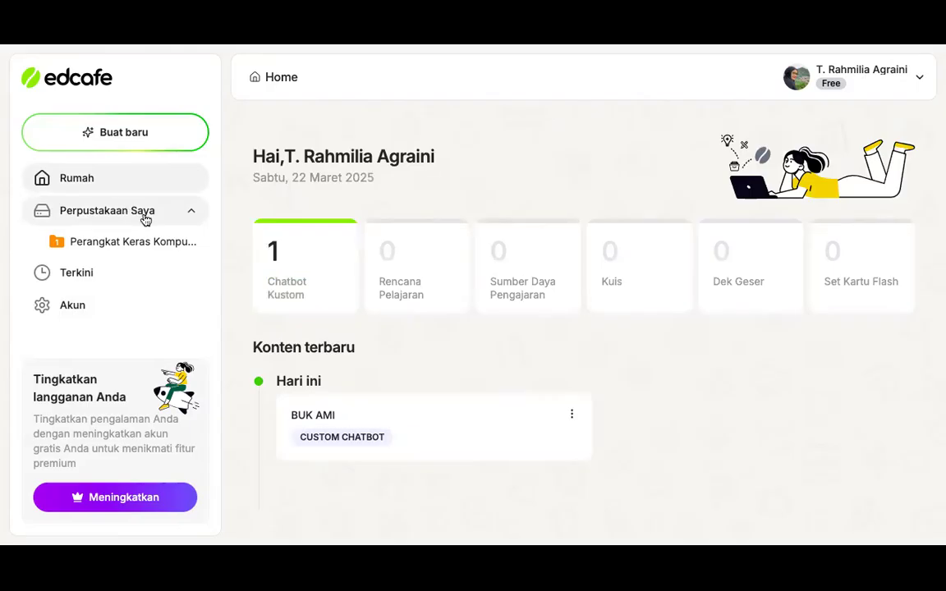
{"action": "left_click", "coordinate": [129, 213]}
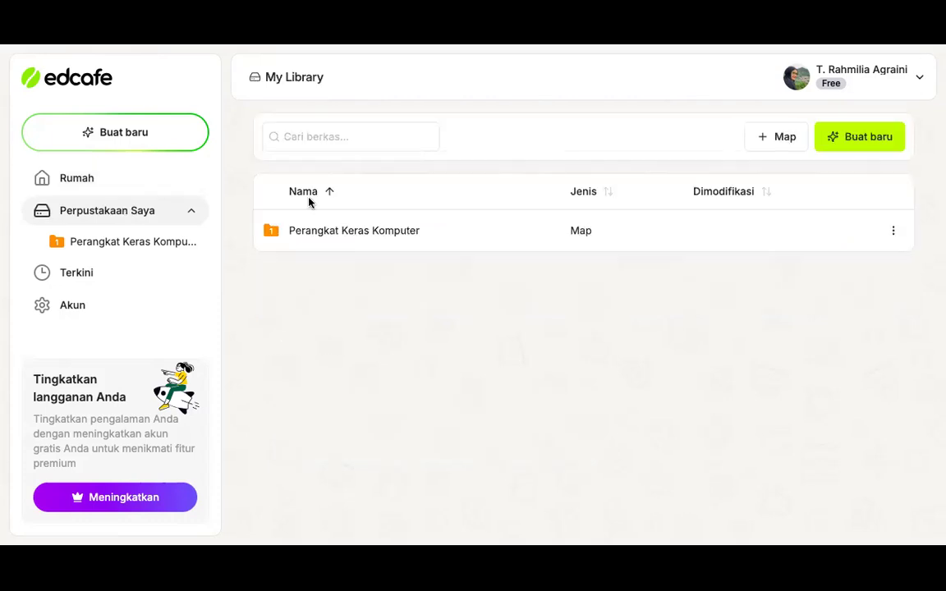
{"action": "left_click", "coordinate": [893, 231]}
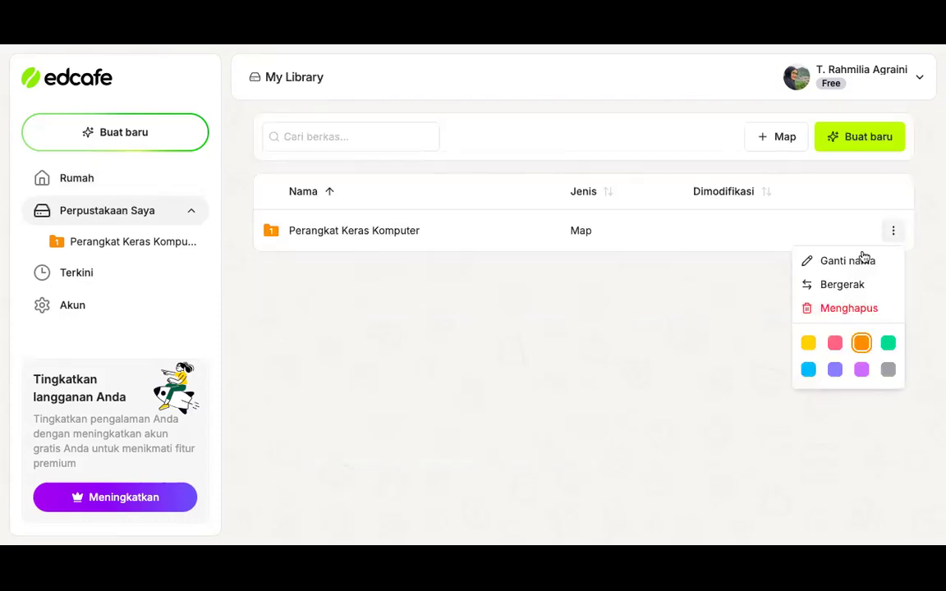
{"action": "left_click", "coordinate": [845, 308]}
{"action": "left_click", "coordinate": [396, 337]}
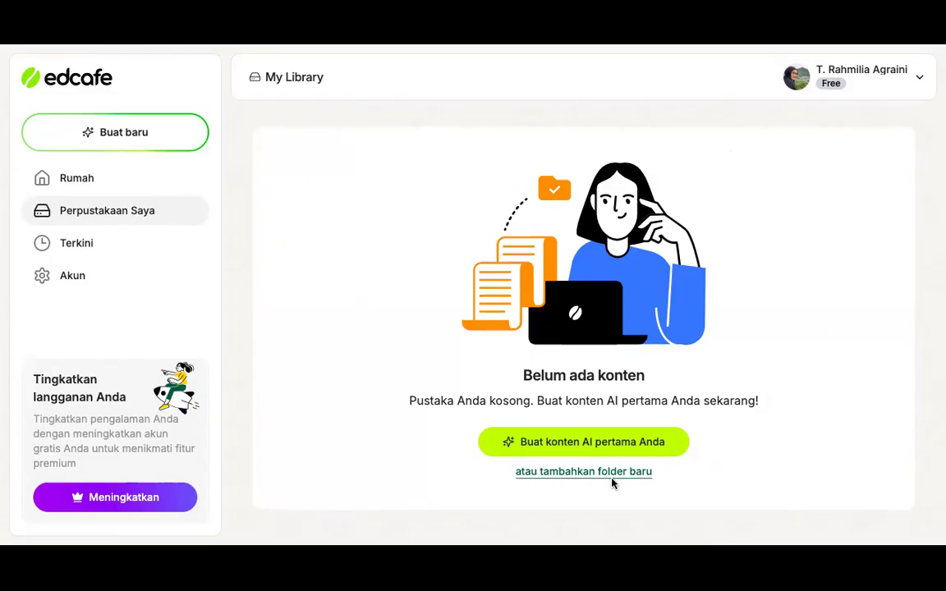
Create a light blue library folder named MATERI TEKS DRAMA - 7 SMP
{"action": "left_click", "coordinate": [586, 476]}
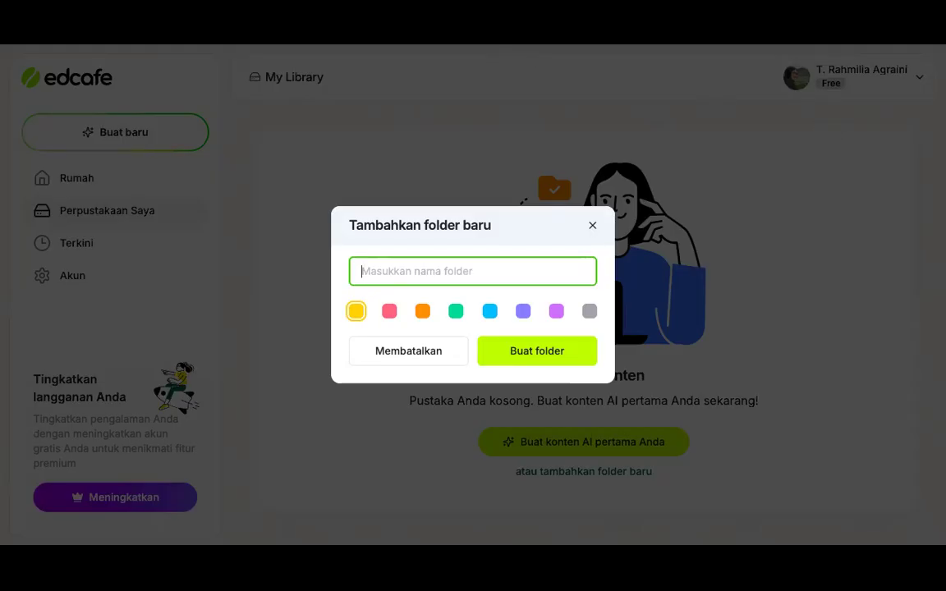
{"action": "mouse_move", "coordinate": [532, 45]}
{"action": "type", "text": "t"}
{"action": "key", "text": "BackSpace"}
{"action": "type", "text": "MATER"}
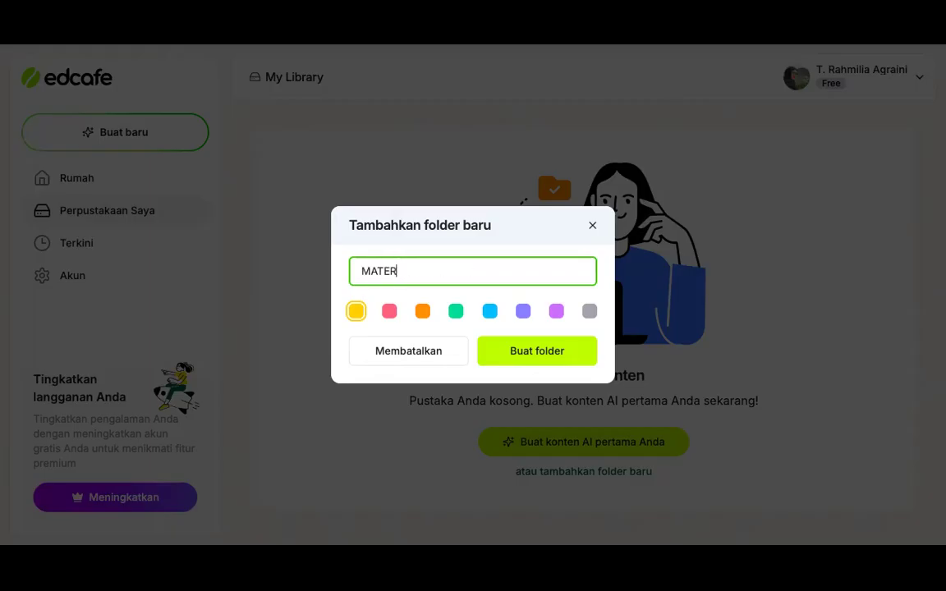
{"action": "type", "text": "I TEKS DRAMA"}
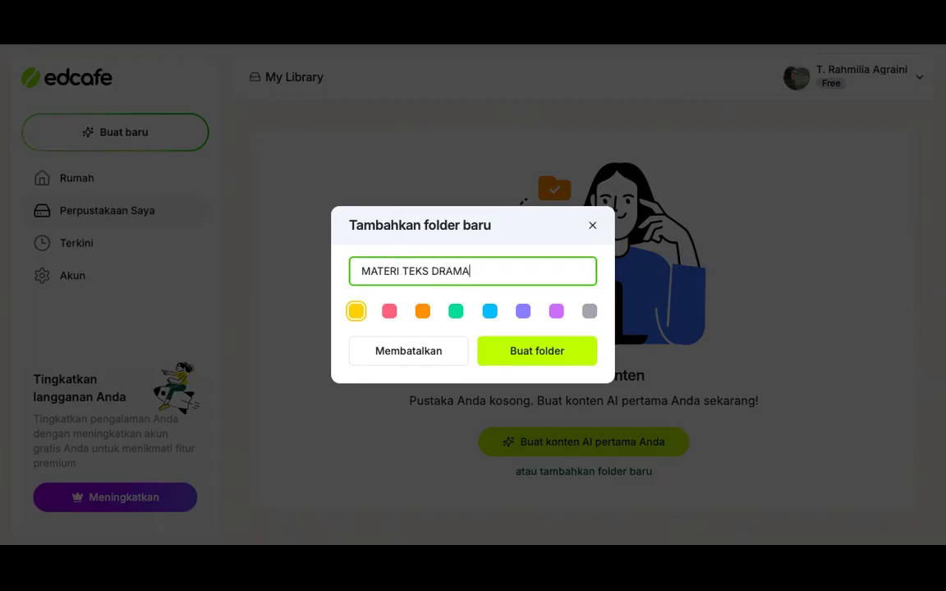
{"action": "type", "text": " -"}
{"action": "type", "text": "7 SMP"}
{"action": "left_click", "coordinate": [422, 311]}
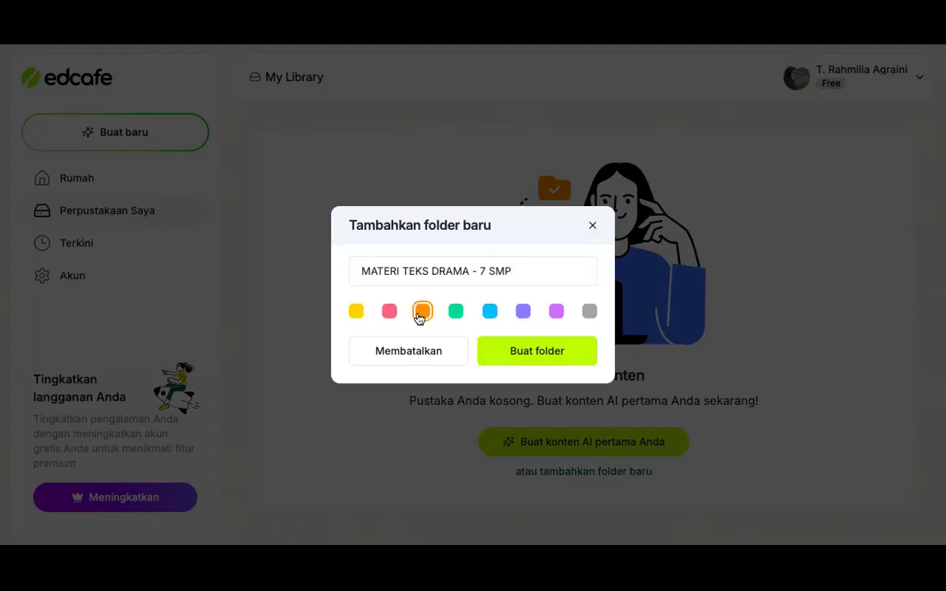
{"action": "left_click", "coordinate": [489, 312]}
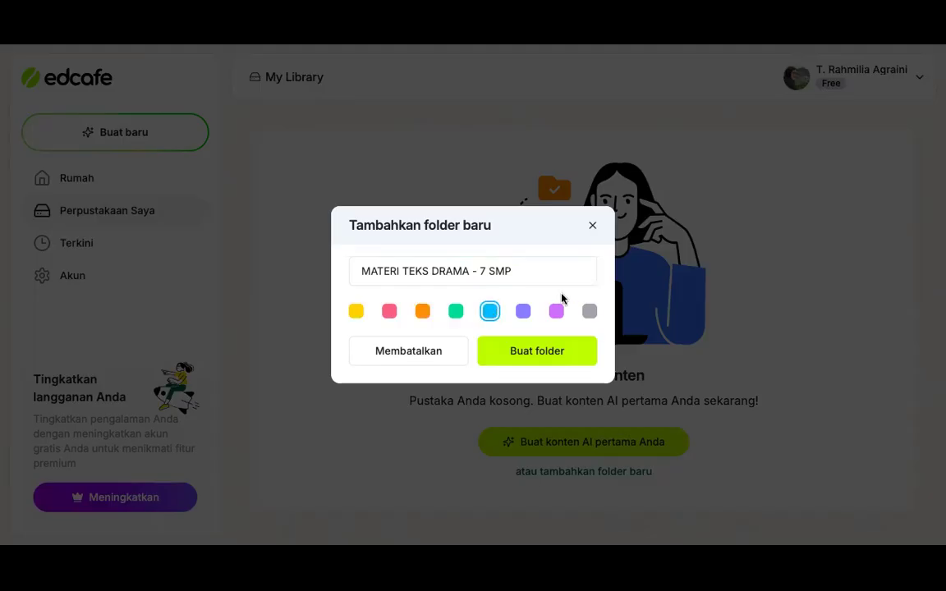
{"action": "left_click", "coordinate": [542, 358]}
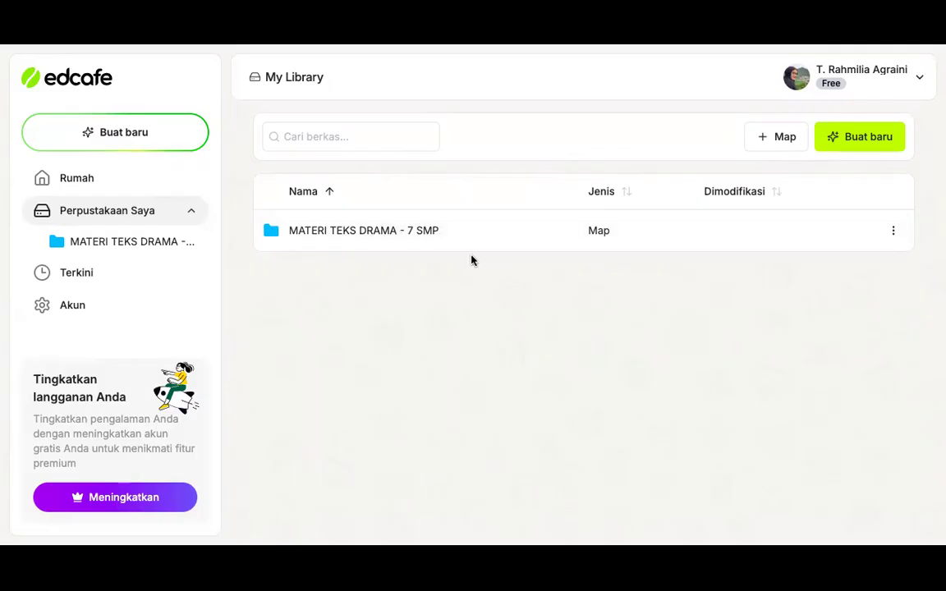
Open the MATERI TEKS DRAMA - 7 SMP folder and start a new lesson plan (Rencana Pelajaran) in it
{"action": "left_click", "coordinate": [357, 231]}
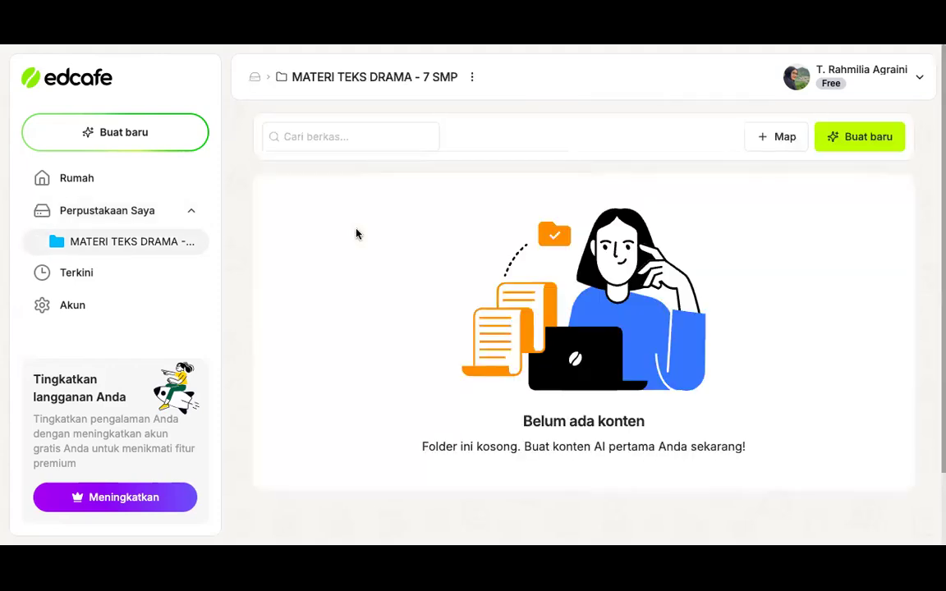
{"action": "scroll", "coordinate": [672, 287], "scroll_direction": "down", "scroll_amount": 2}
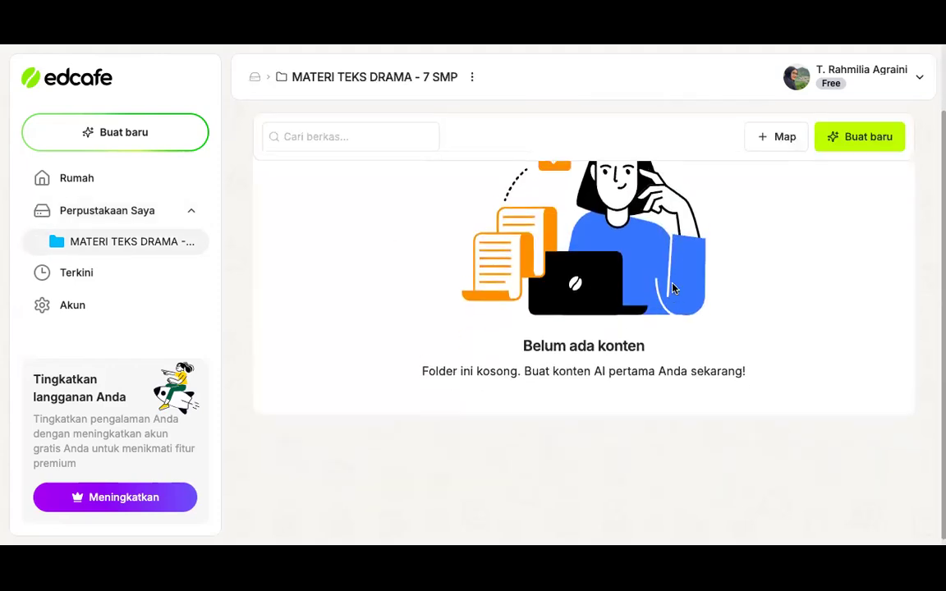
{"action": "scroll", "coordinate": [671, 287], "scroll_direction": "up", "scroll_amount": 2}
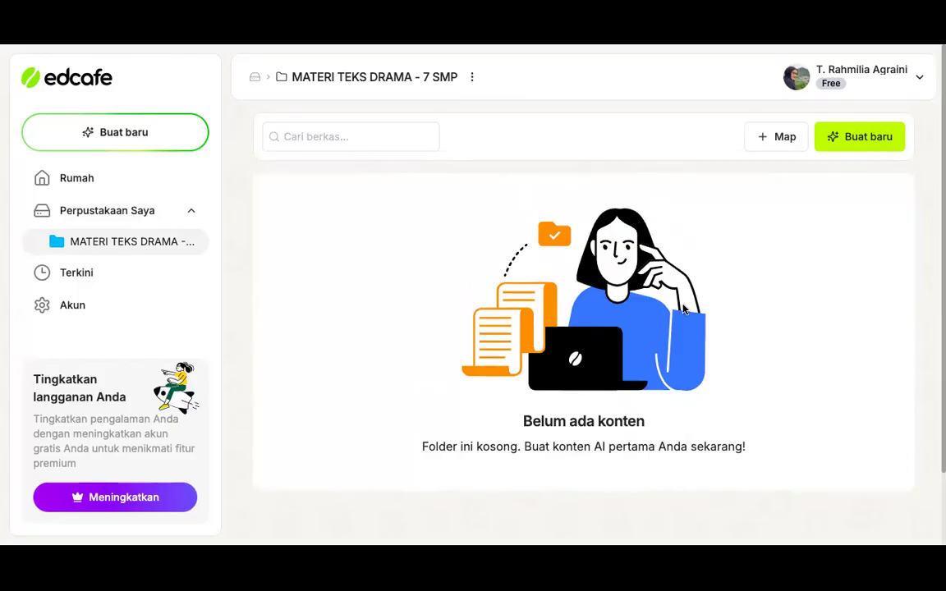
{"action": "left_click", "coordinate": [852, 142]}
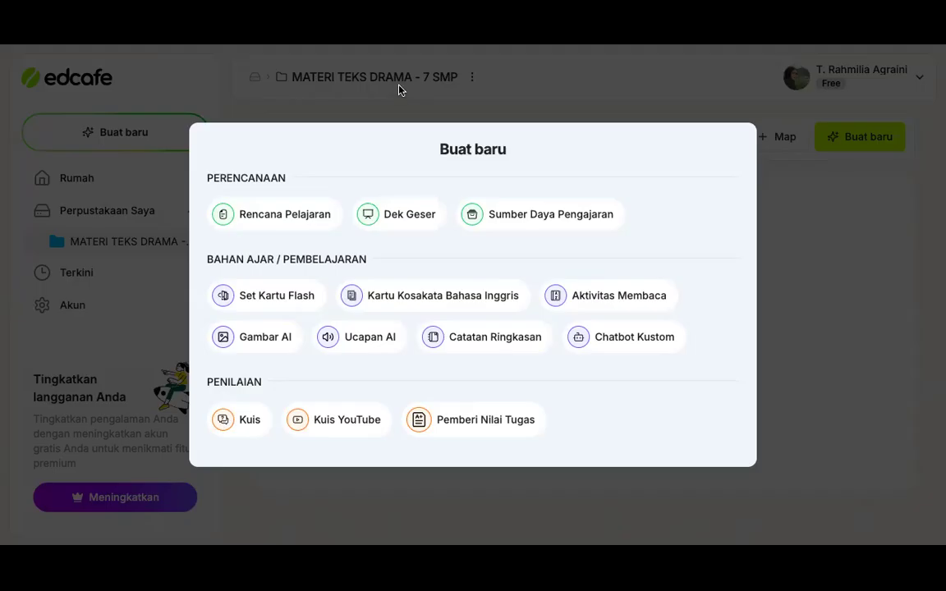
{"action": "left_click", "coordinate": [296, 216]}
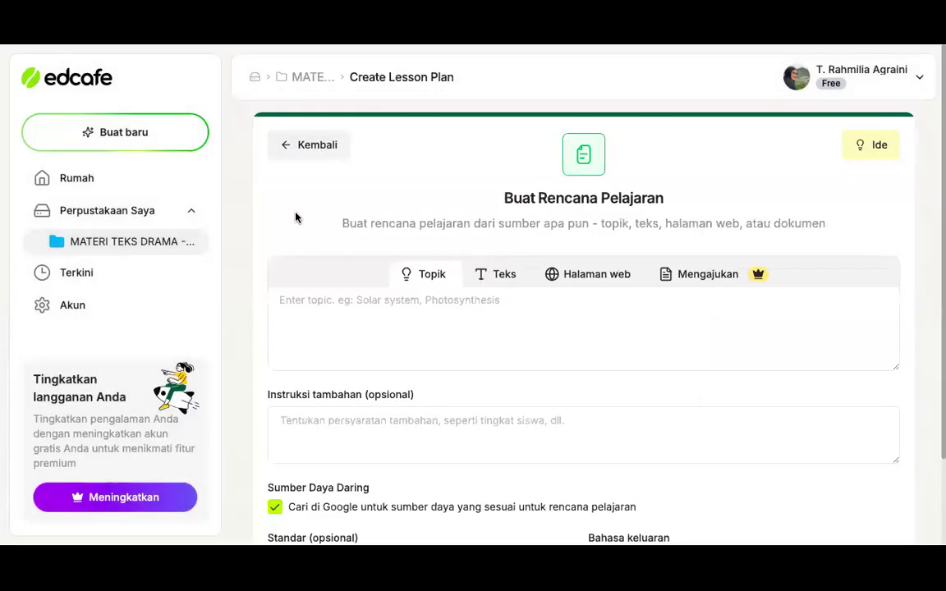
{"action": "left_click", "coordinate": [288, 150]}
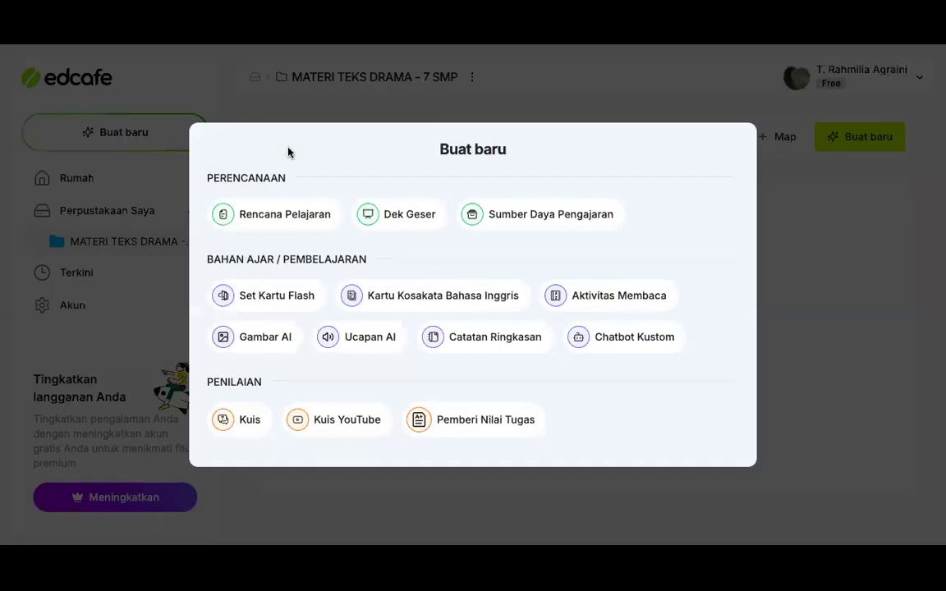
{"action": "left_click", "coordinate": [305, 222]}
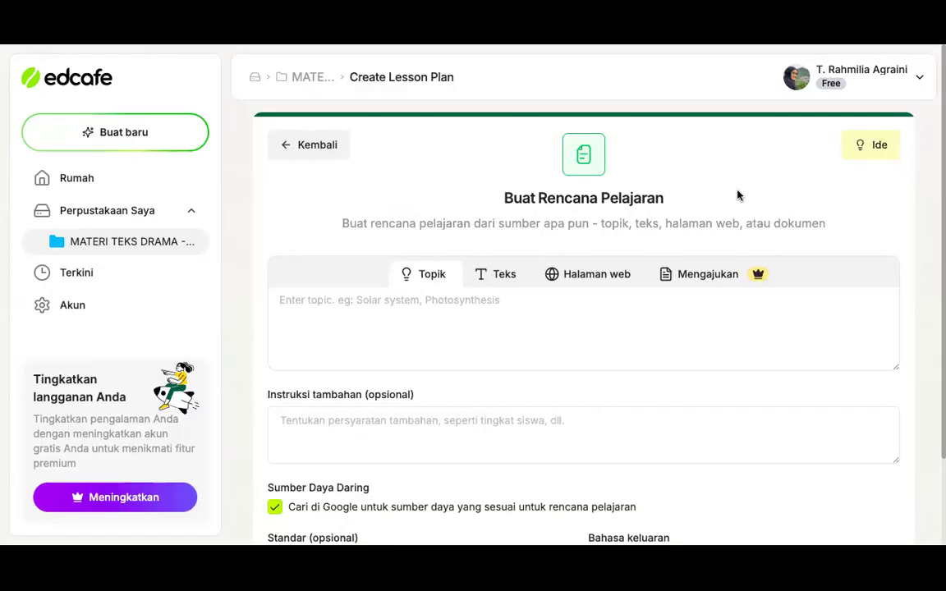
Look through the lesson plan's text, web page and file source options, ending on the topic source
{"action": "scroll", "coordinate": [737, 195], "scroll_direction": "down", "scroll_amount": 1}
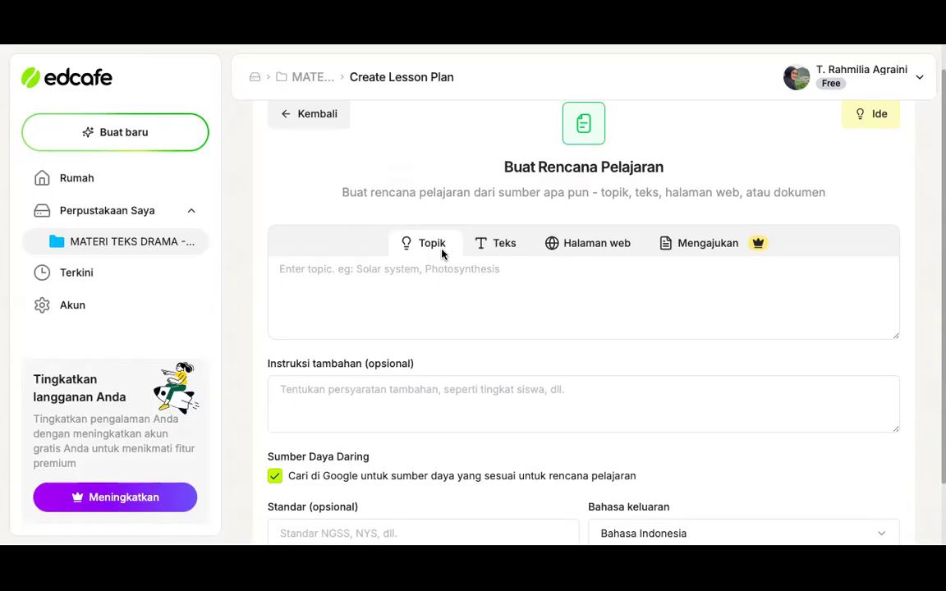
{"action": "left_click", "coordinate": [498, 248]}
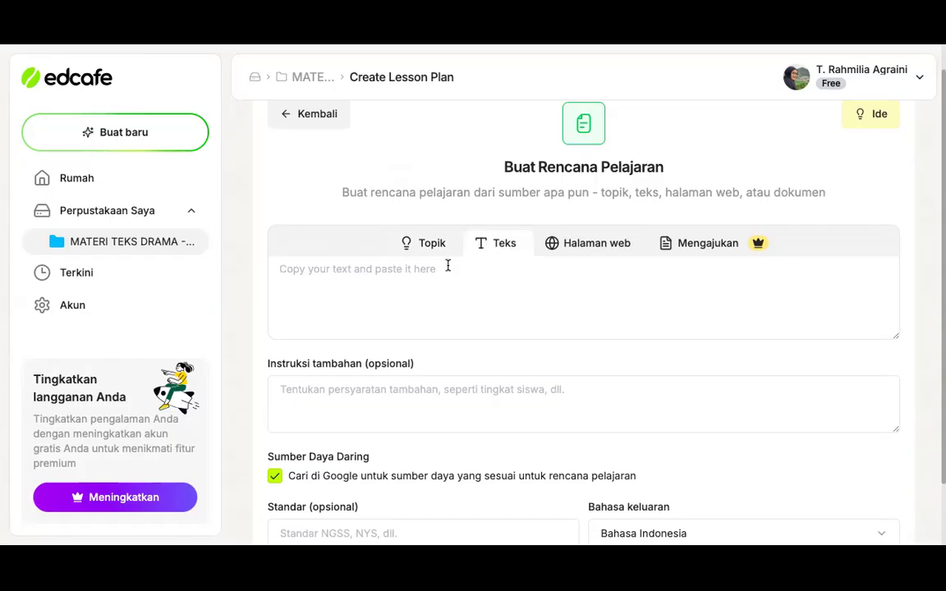
{"action": "left_click", "coordinate": [604, 258]}
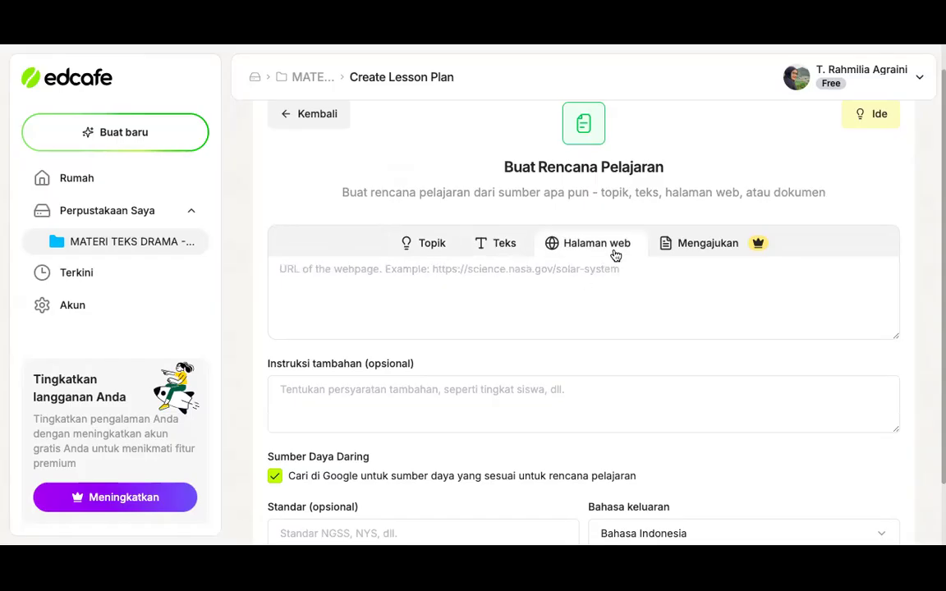
{"action": "left_click", "coordinate": [695, 243]}
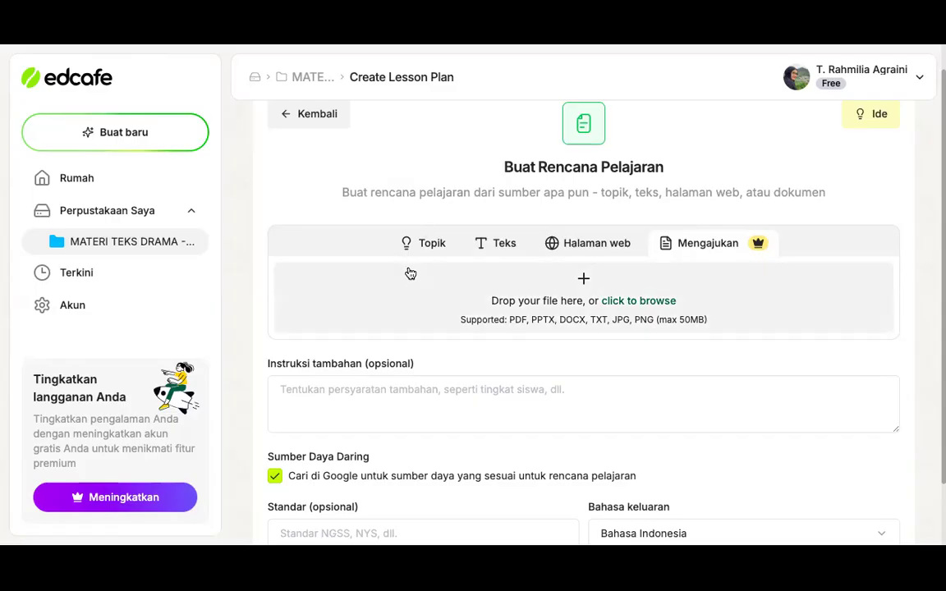
{"action": "left_click", "coordinate": [432, 245]}
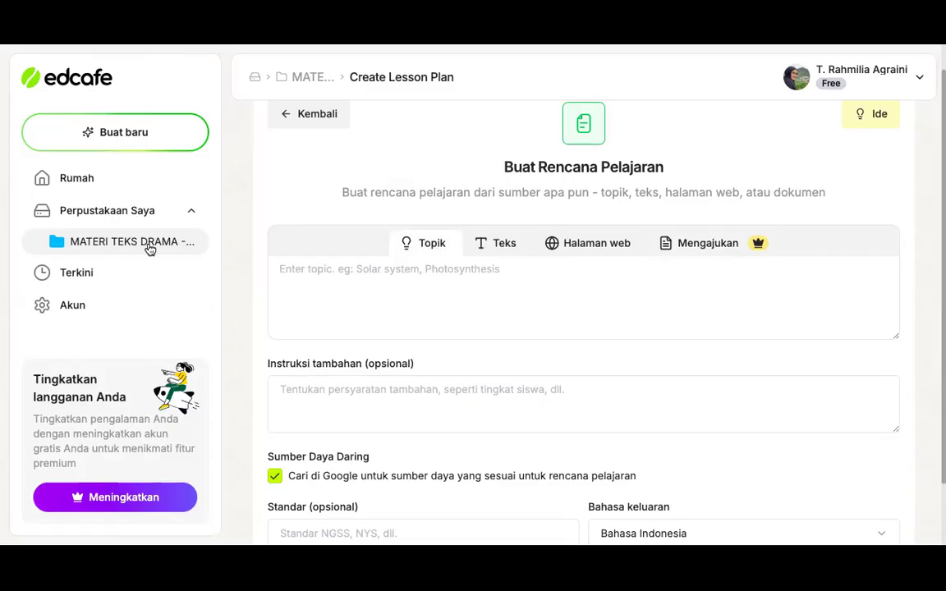
Enter TEKS DRAMA as the lesson plan's topic
{"action": "left_click", "coordinate": [307, 268]}
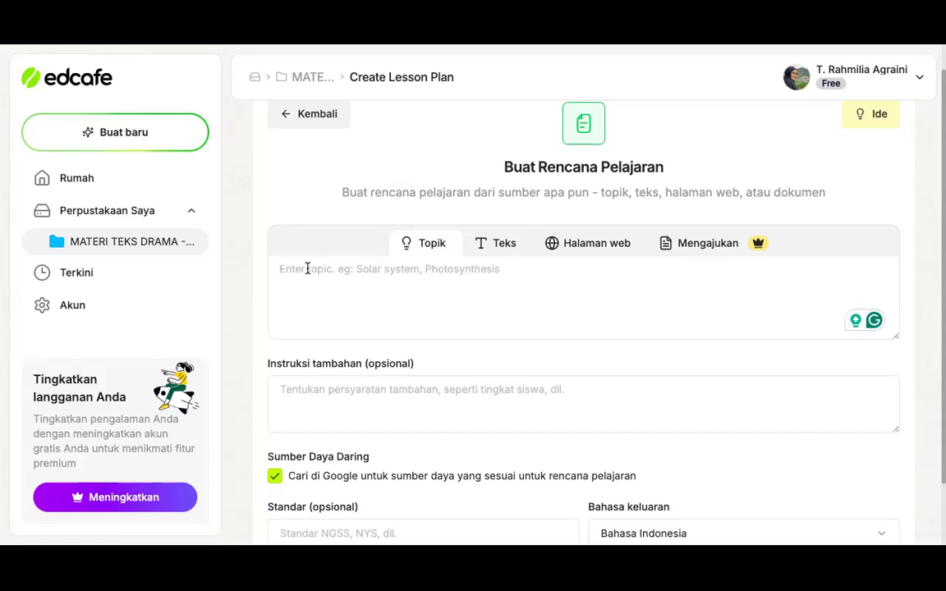
{"action": "type", "text": "TEKS DRAMA"}
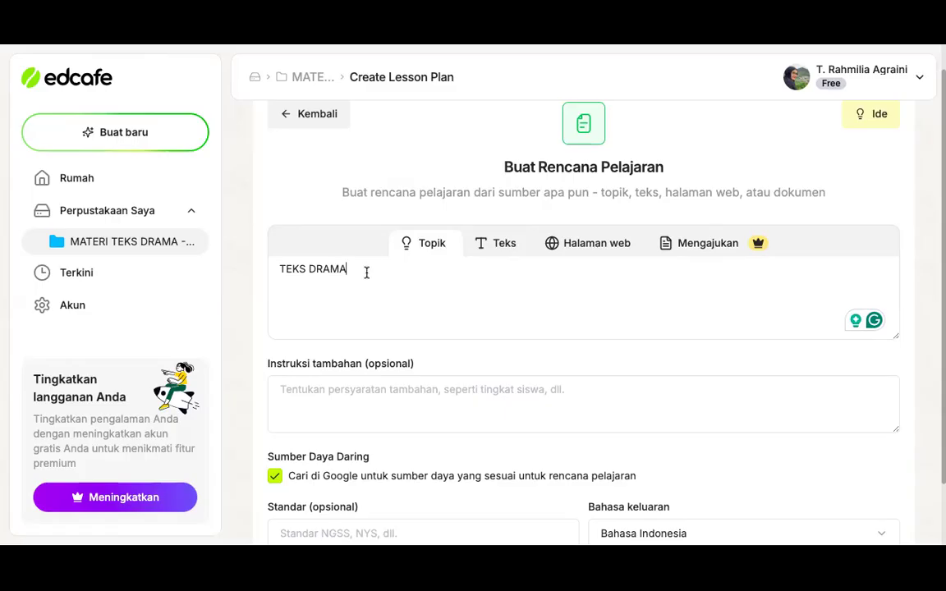
Add the extra instruction "materi teks drama untuk siswa kelas 7 smp" to the lesson plan
{"action": "scroll", "coordinate": [372, 277], "scroll_direction": "down", "scroll_amount": 1}
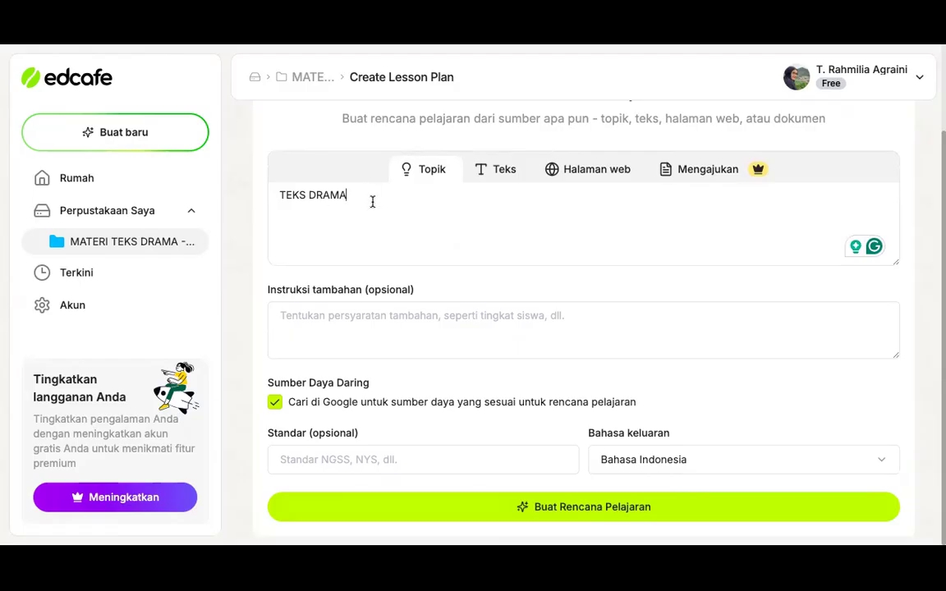
{"action": "left_click", "coordinate": [333, 319]}
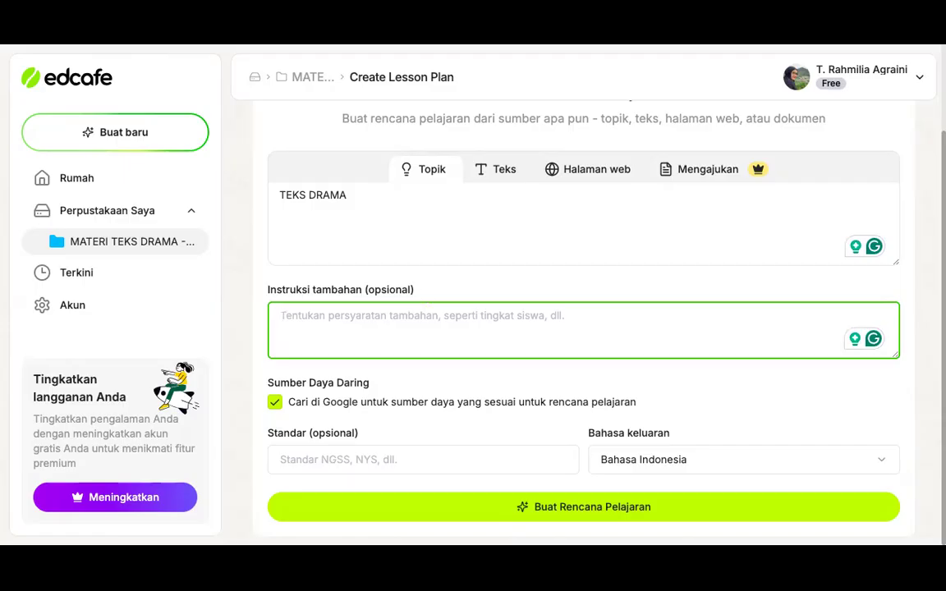
{"action": "type", "text": "materi tek"}
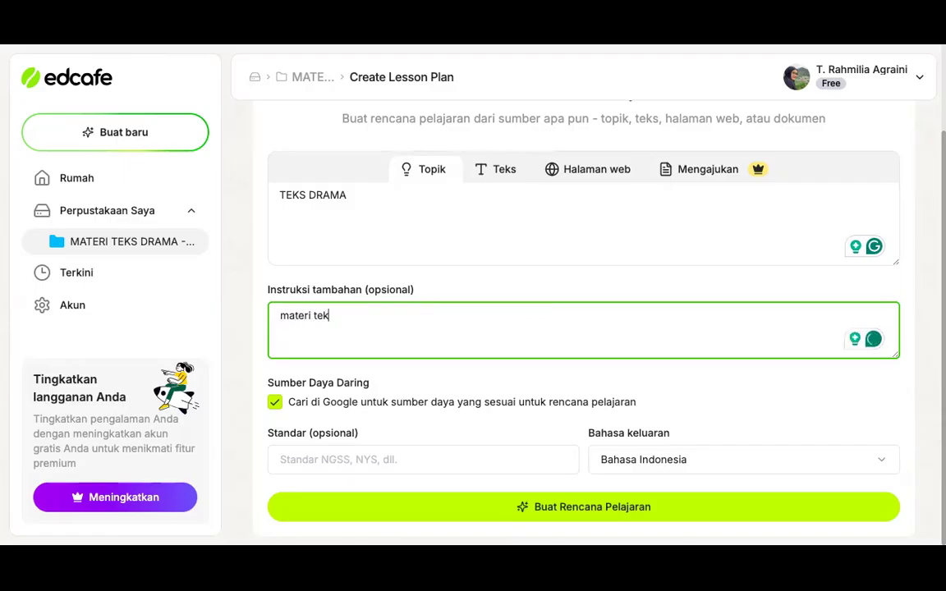
{"action": "type", "text": "s drama untuk sis"}
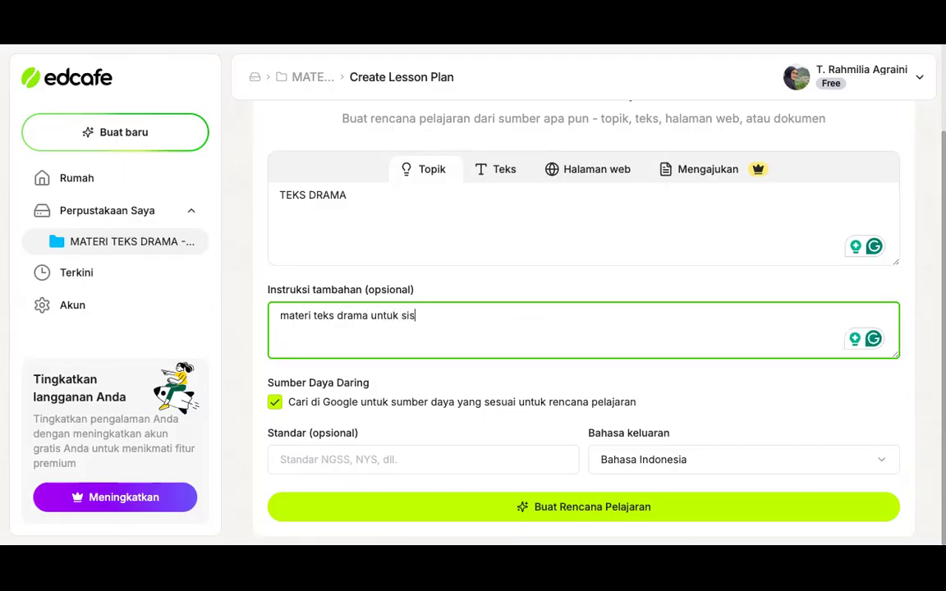
{"action": "type", "text": "wa kelas 7 smp"}
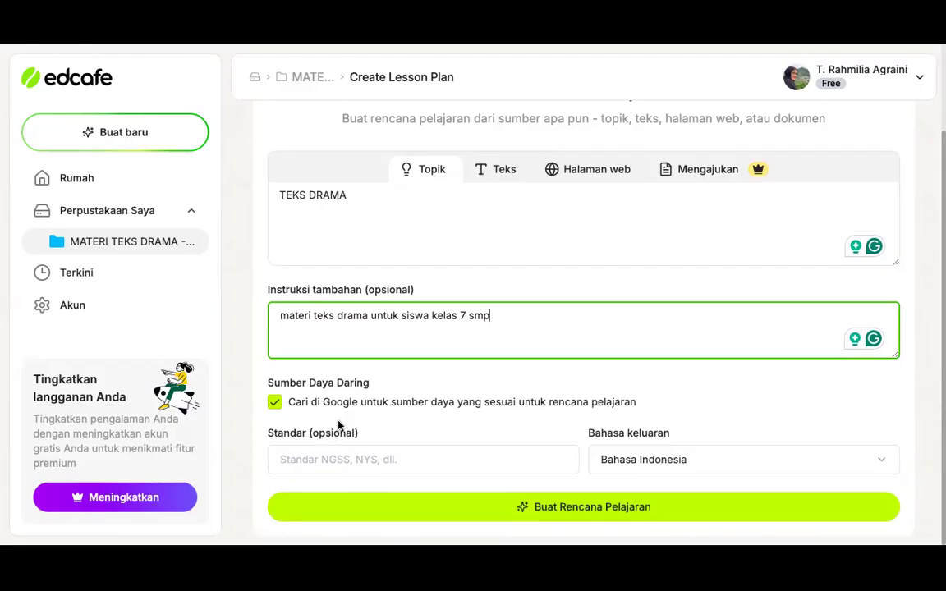
Set the lesson plan's optional standard to "Kurikulum merdeka"
{"action": "left_click", "coordinate": [346, 459]}
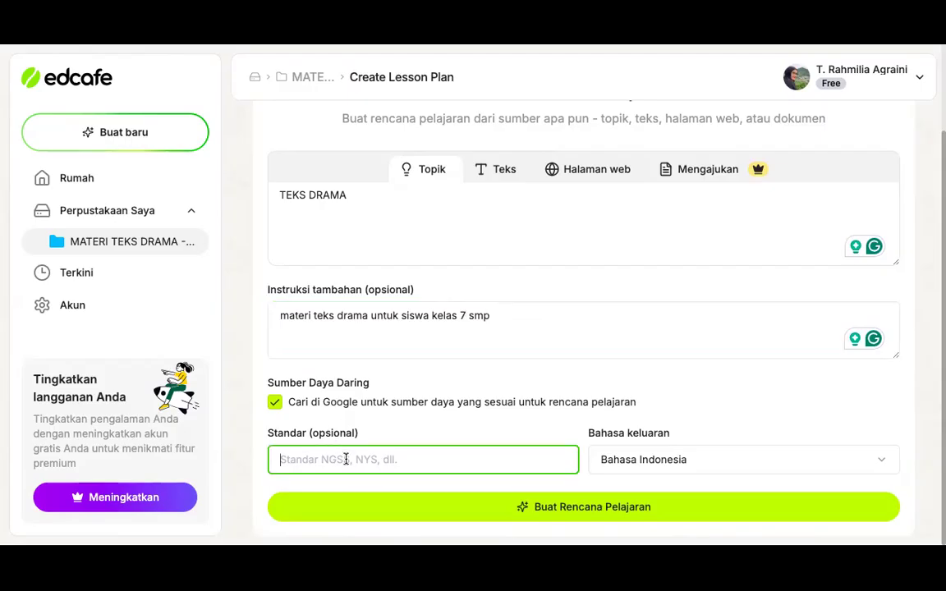
{"action": "type", "text": "Kurik"}
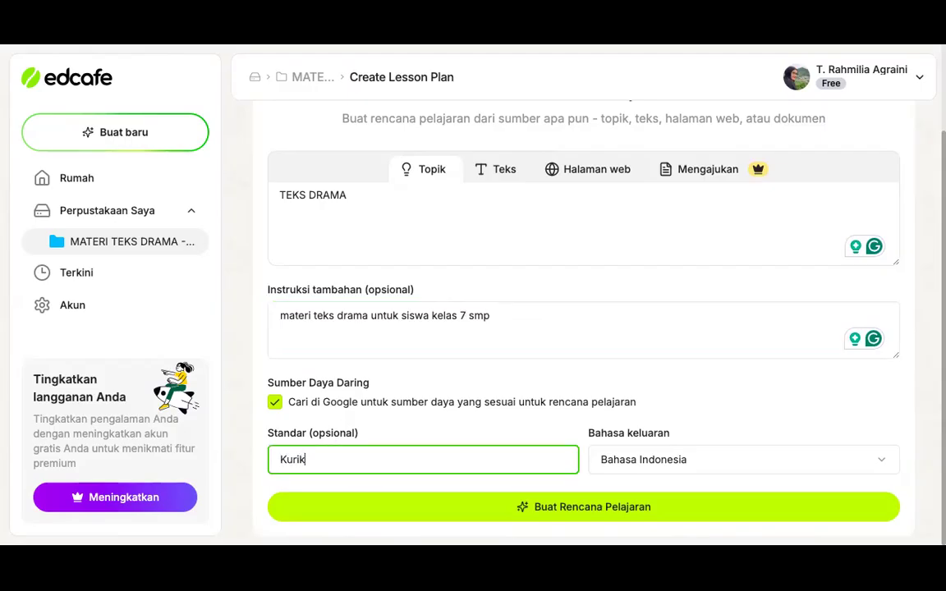
{"action": "type", "text": "ulum merdeka"}
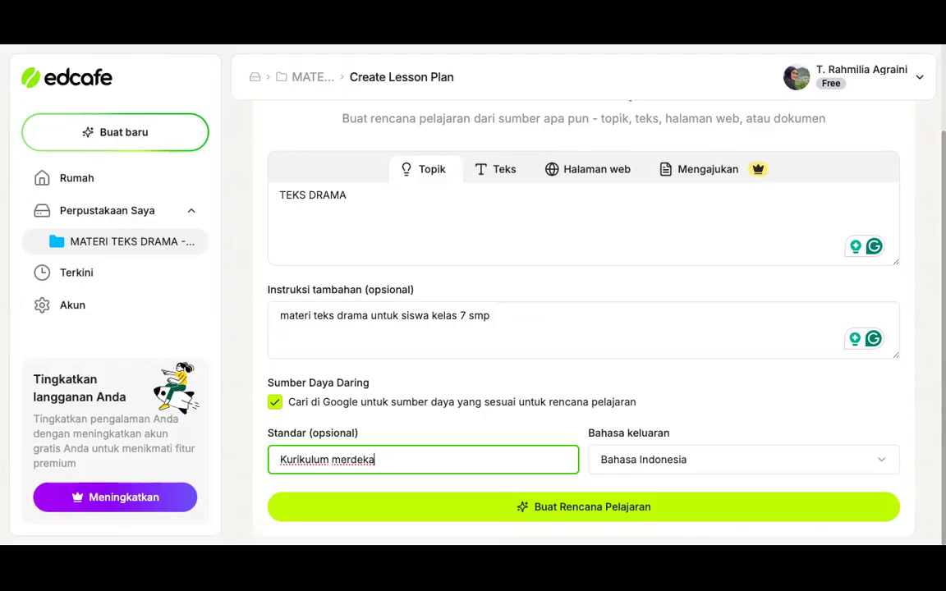
Choose Bahasa Indonesia as the output language and generate the lesson plan
{"action": "left_click", "coordinate": [679, 461]}
{"action": "scroll", "coordinate": [692, 406], "scroll_direction": "down", "scroll_amount": 1}
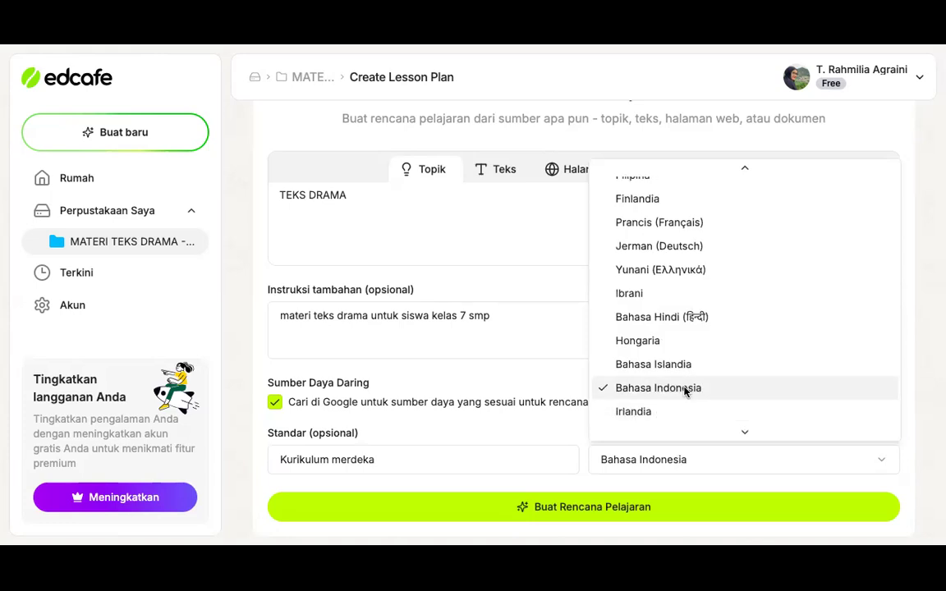
{"action": "left_click", "coordinate": [686, 392]}
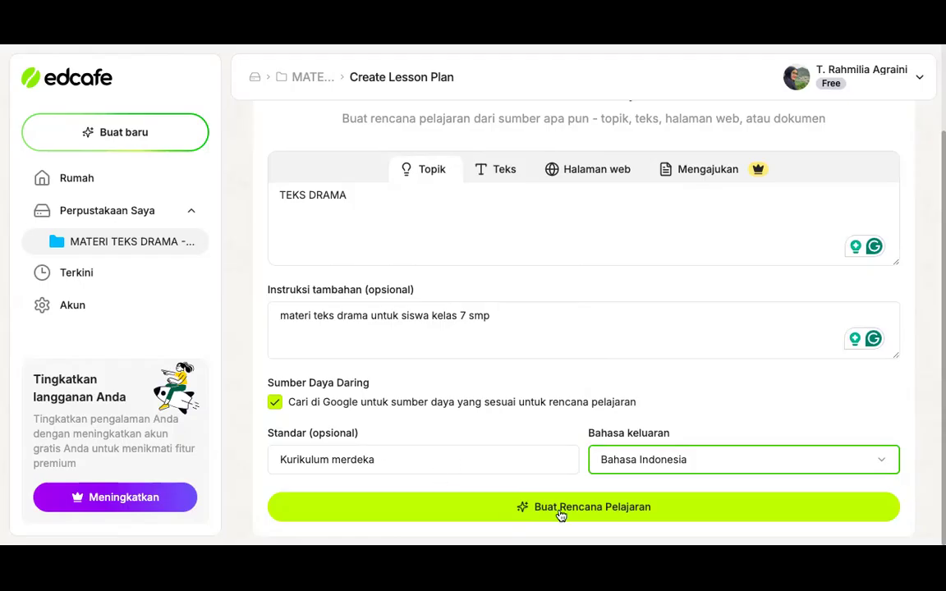
{"action": "left_click", "coordinate": [629, 516]}
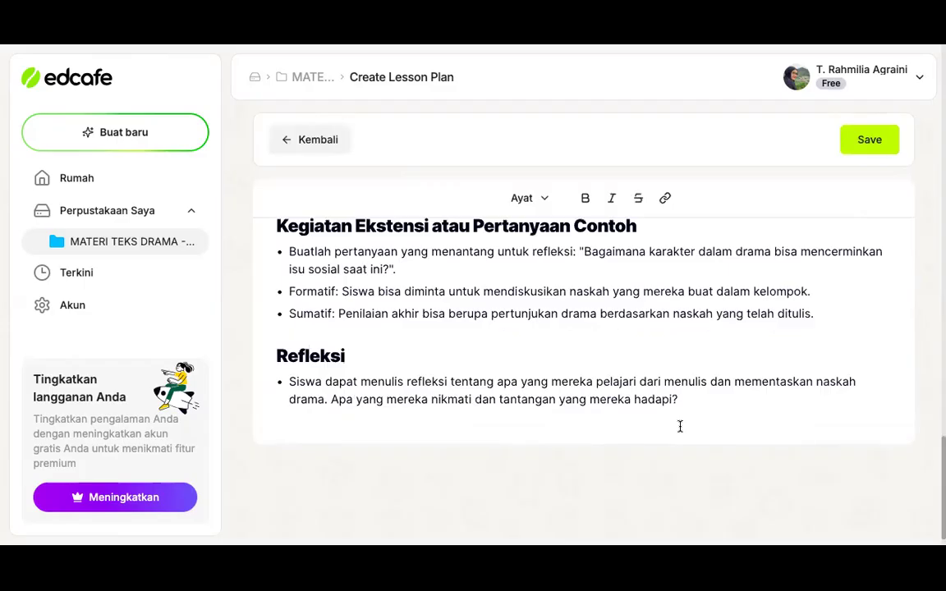
Skim the generated lesson plan from the closing Refleksi section back up to its title
{"action": "scroll", "coordinate": [653, 283], "scroll_direction": "up", "scroll_amount": 10}
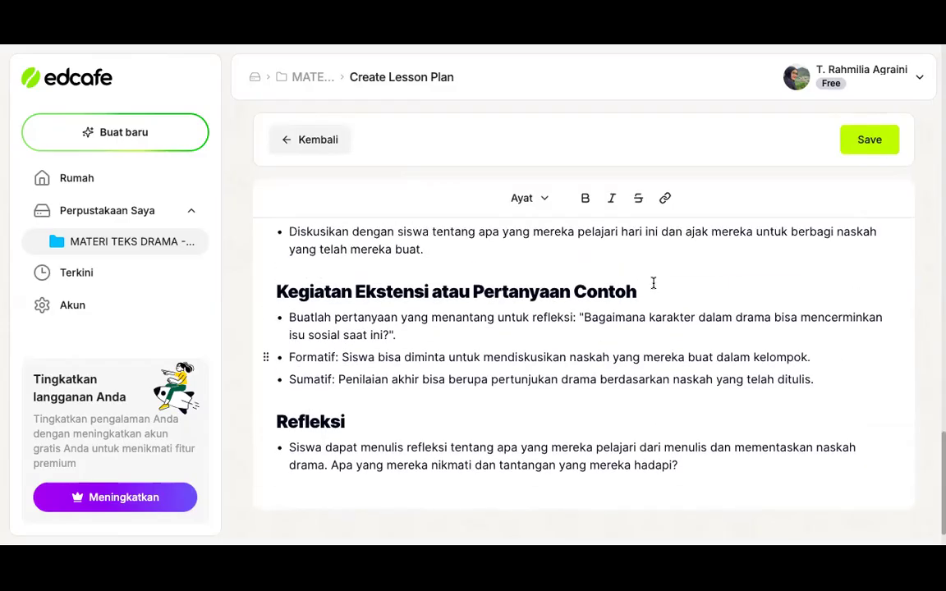
{"action": "scroll", "coordinate": [653, 283], "scroll_direction": "up", "scroll_amount": 5}
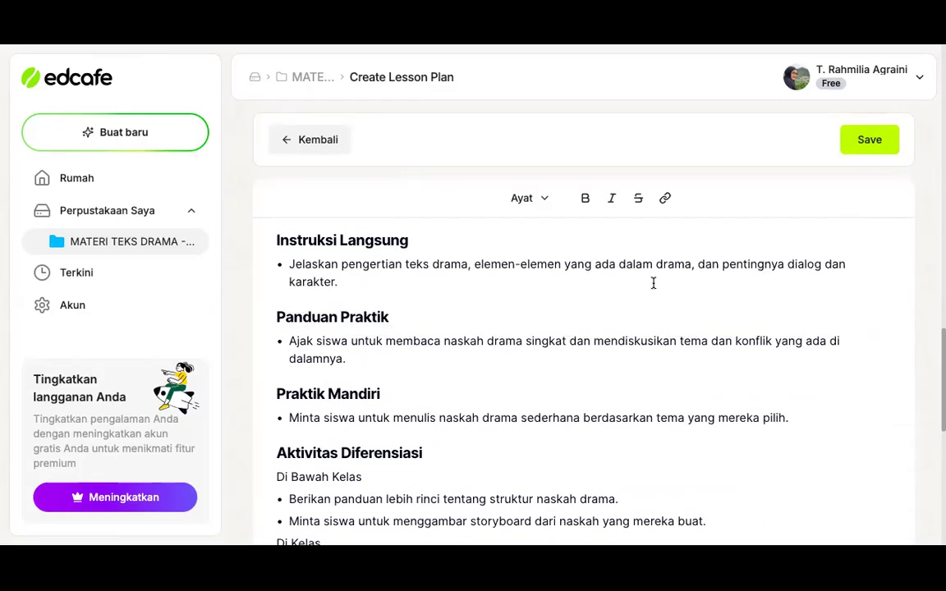
{"action": "scroll", "coordinate": [653, 283], "scroll_direction": "up", "scroll_amount": 4}
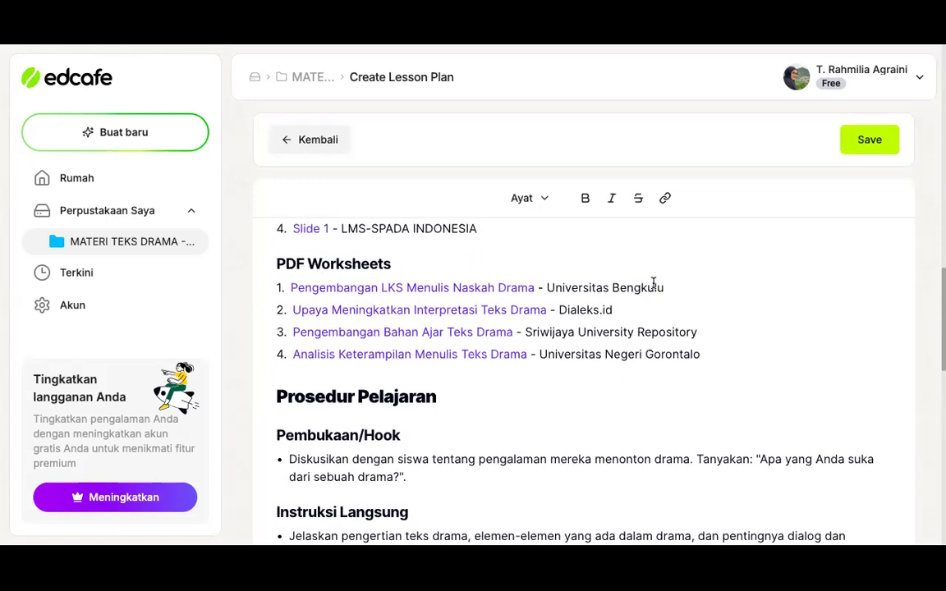
{"action": "scroll", "coordinate": [653, 283], "scroll_direction": "up", "scroll_amount": 4}
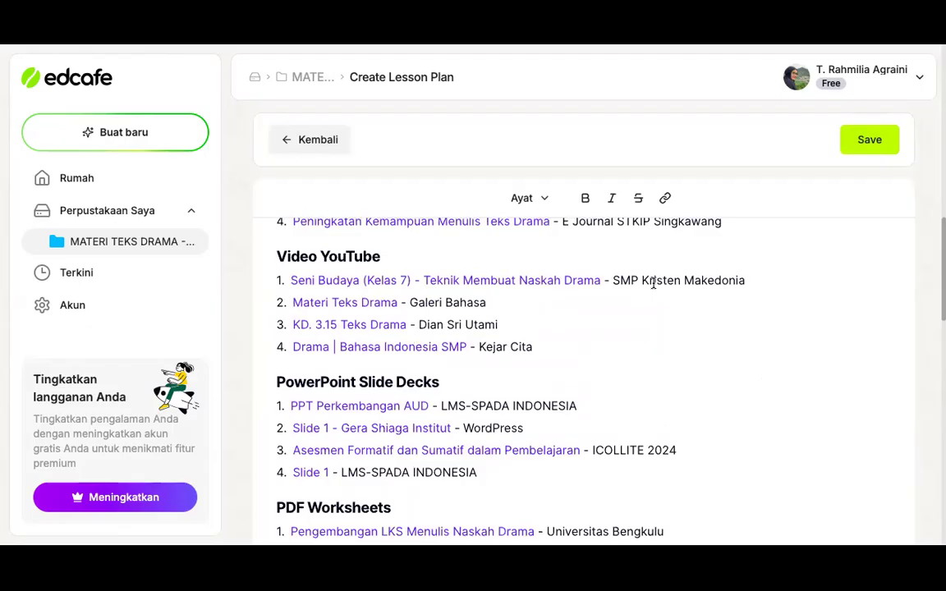
{"action": "scroll", "coordinate": [653, 283], "scroll_direction": "up", "scroll_amount": 4}
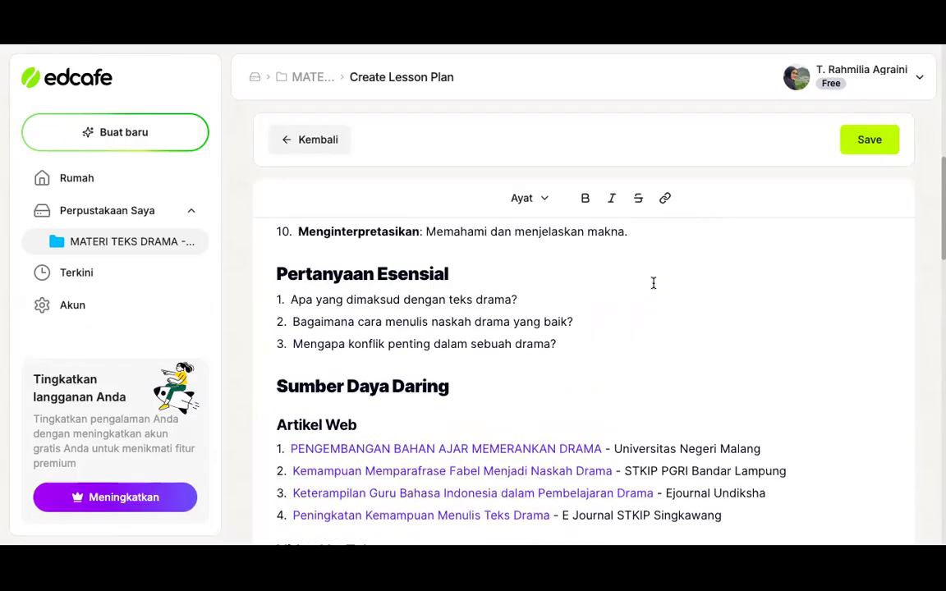
{"action": "scroll", "coordinate": [654, 284], "scroll_direction": "up", "scroll_amount": 4}
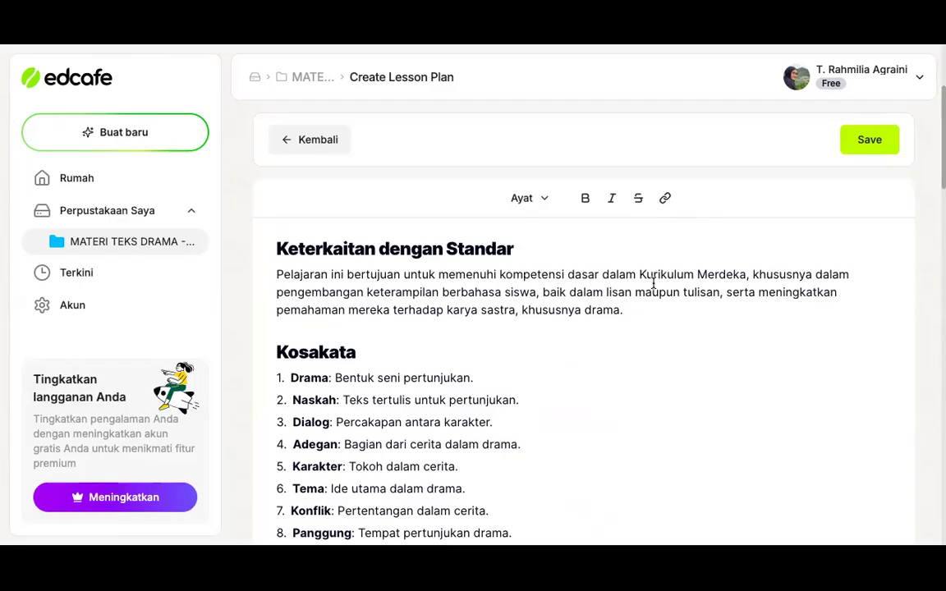
{"action": "scroll", "coordinate": [654, 283], "scroll_direction": "up", "scroll_amount": 1}
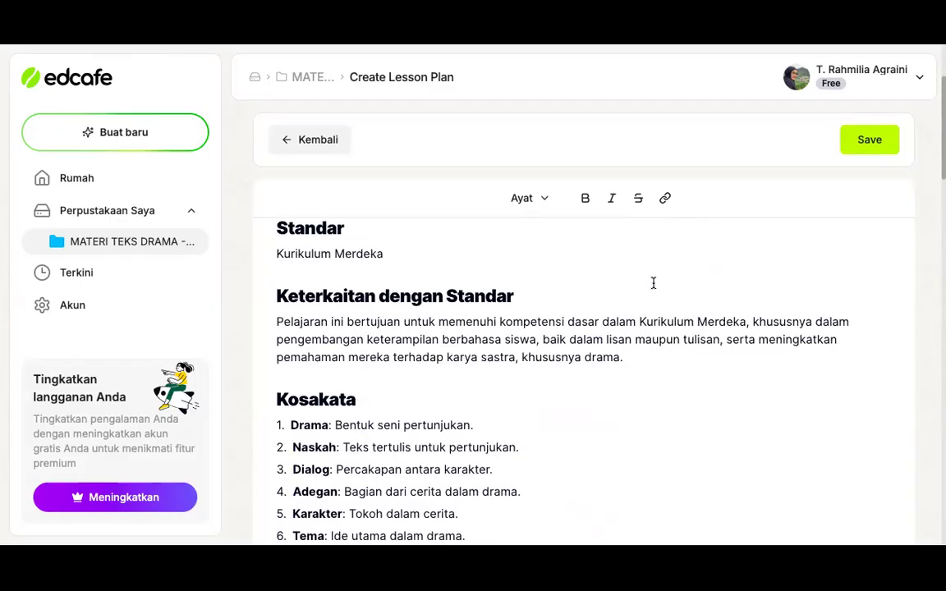
{"action": "scroll", "coordinate": [654, 283], "scroll_direction": "up", "scroll_amount": 3}
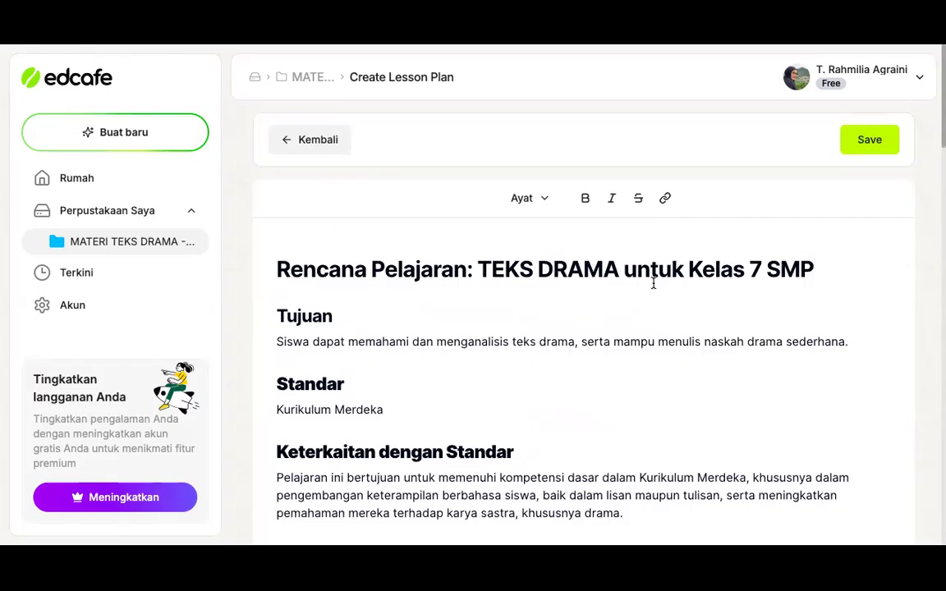
Read the lesson plan's Tujuan, Standar, Keterkaitan dengan Standar, Kosakata and Pertanyaan Esensial sections
{"action": "scroll", "coordinate": [654, 283], "scroll_direction": "down", "scroll_amount": 1}
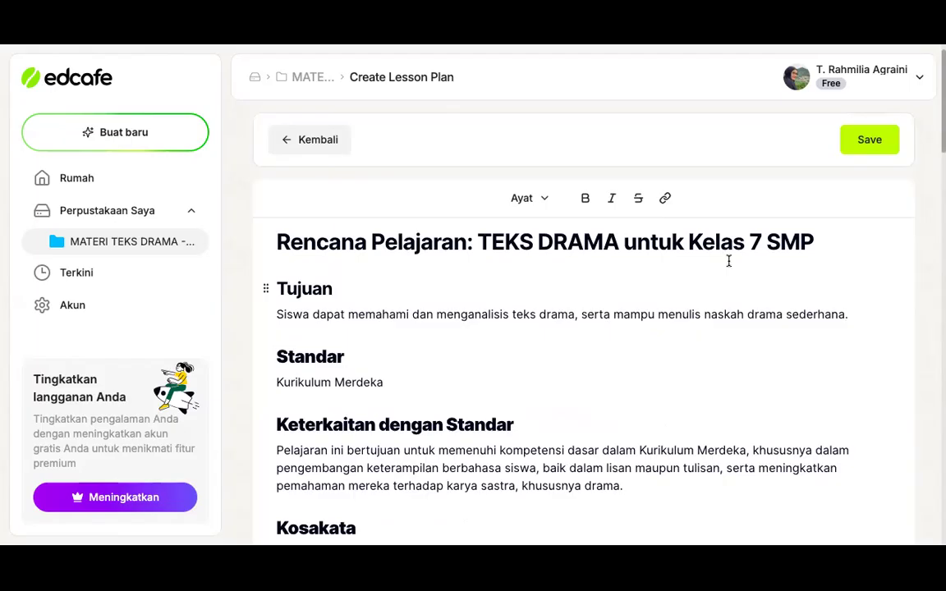
{"action": "scroll", "coordinate": [728, 261], "scroll_direction": "down", "scroll_amount": 1}
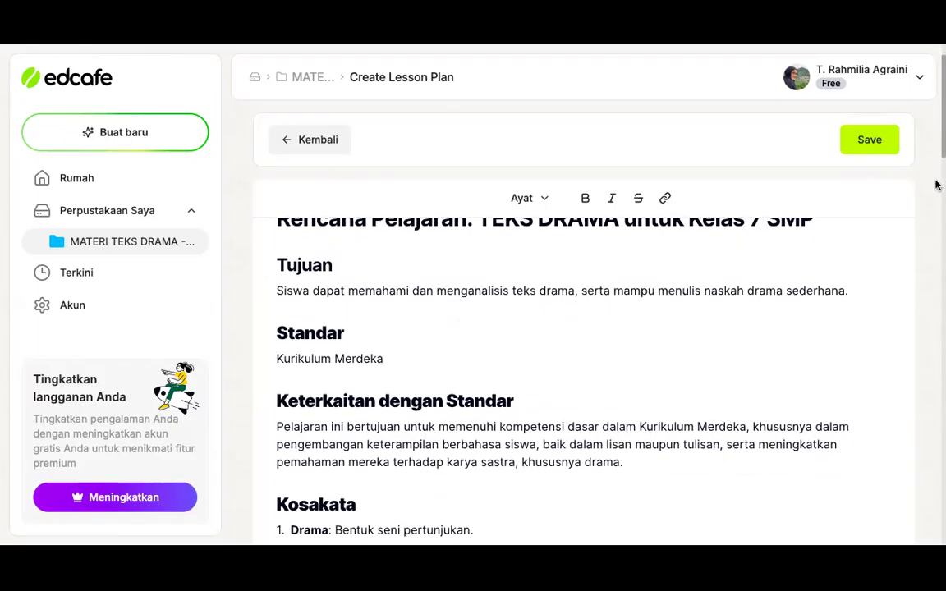
{"action": "scroll", "coordinate": [755, 304], "scroll_direction": "down", "scroll_amount": 1}
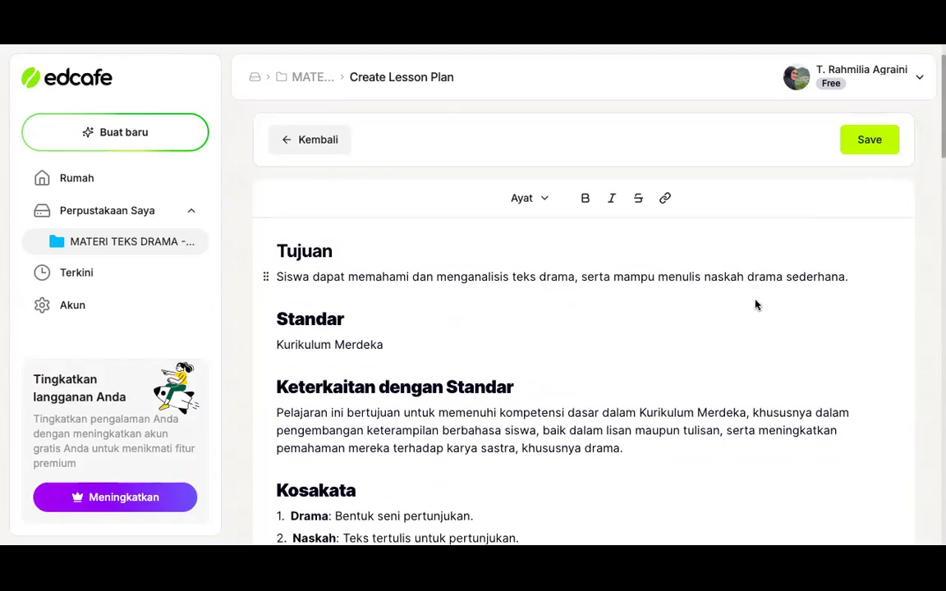
{"action": "scroll", "coordinate": [755, 305], "scroll_direction": "down", "scroll_amount": 1}
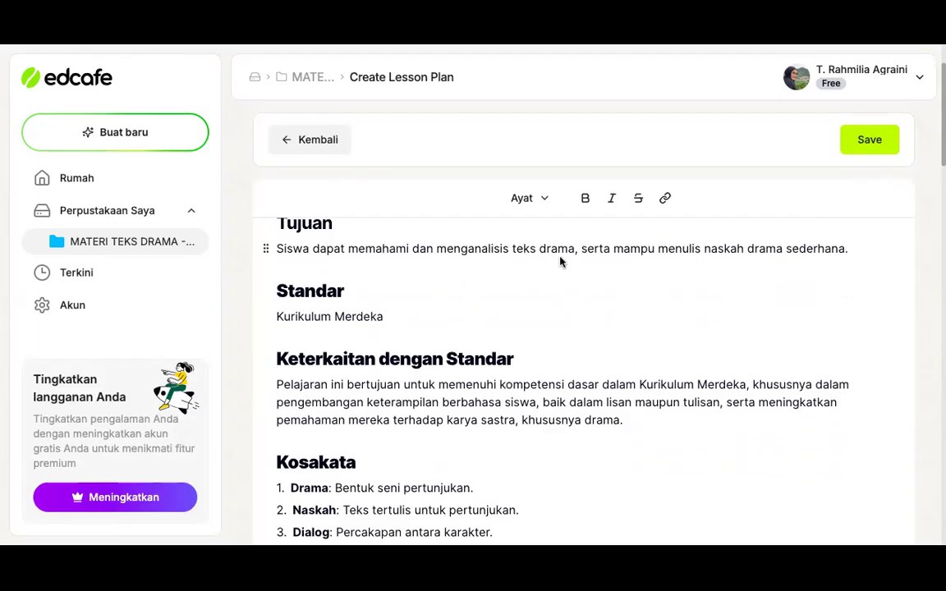
{"action": "scroll", "coordinate": [561, 261], "scroll_direction": "up", "scroll_amount": 1}
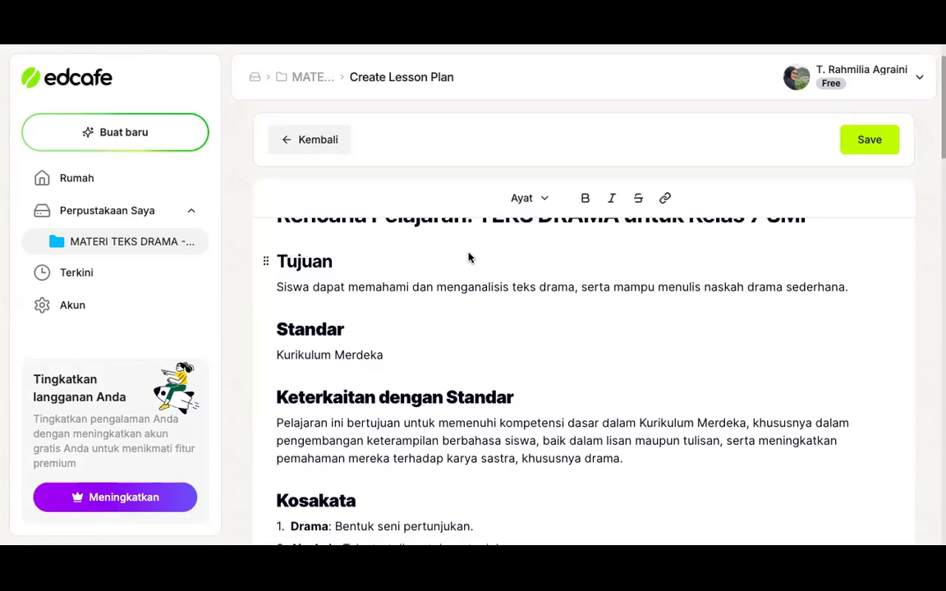
{"action": "scroll", "coordinate": [375, 323], "scroll_direction": "down", "scroll_amount": 1}
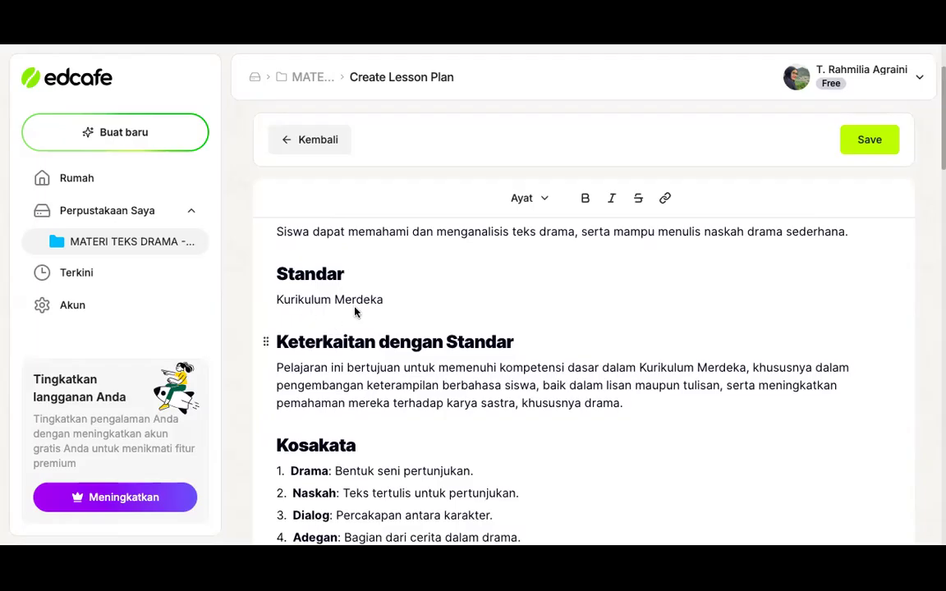
{"action": "scroll", "coordinate": [372, 308], "scroll_direction": "down", "scroll_amount": 1}
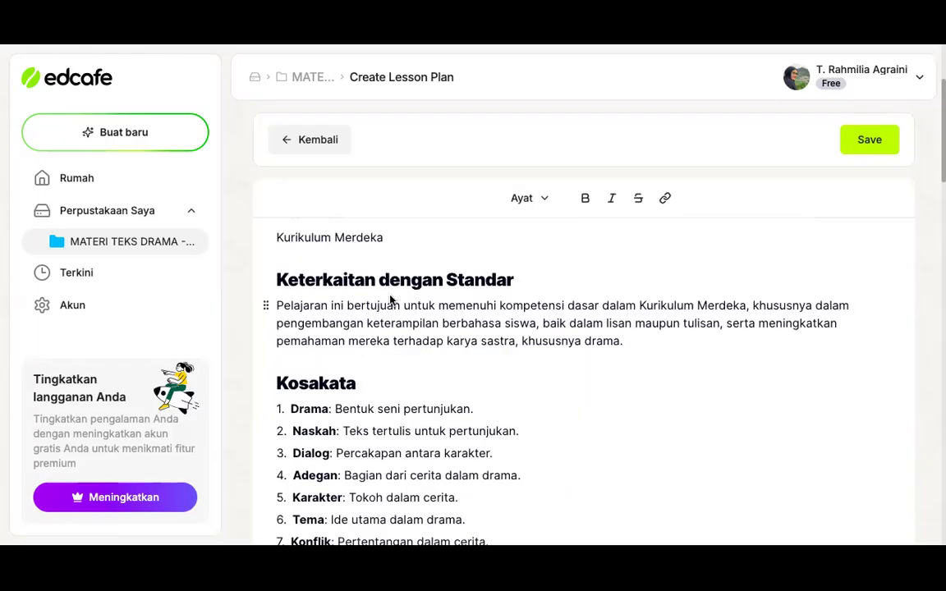
{"action": "scroll", "coordinate": [435, 436], "scroll_direction": "down", "scroll_amount": 1}
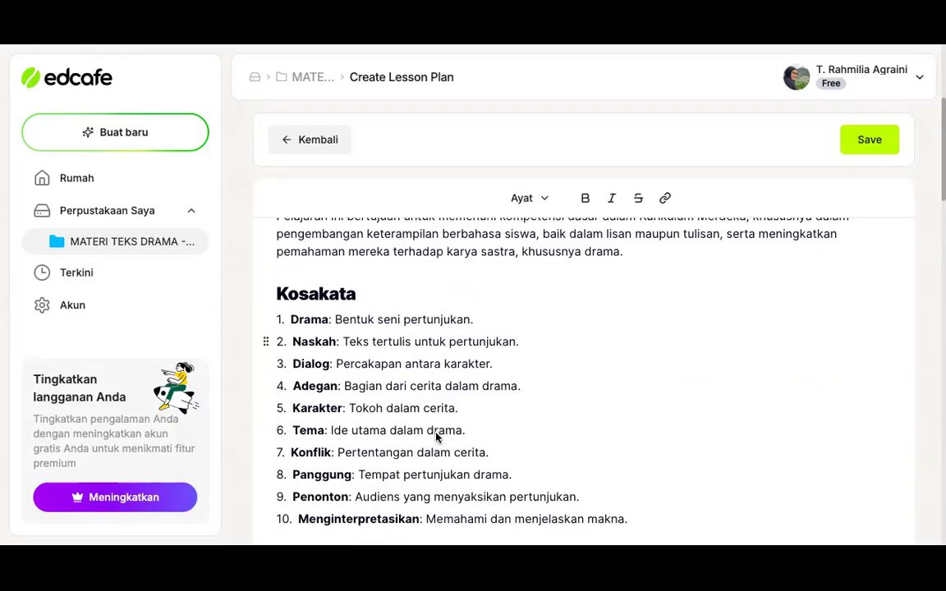
{"action": "scroll", "coordinate": [436, 437], "scroll_direction": "down", "scroll_amount": 1}
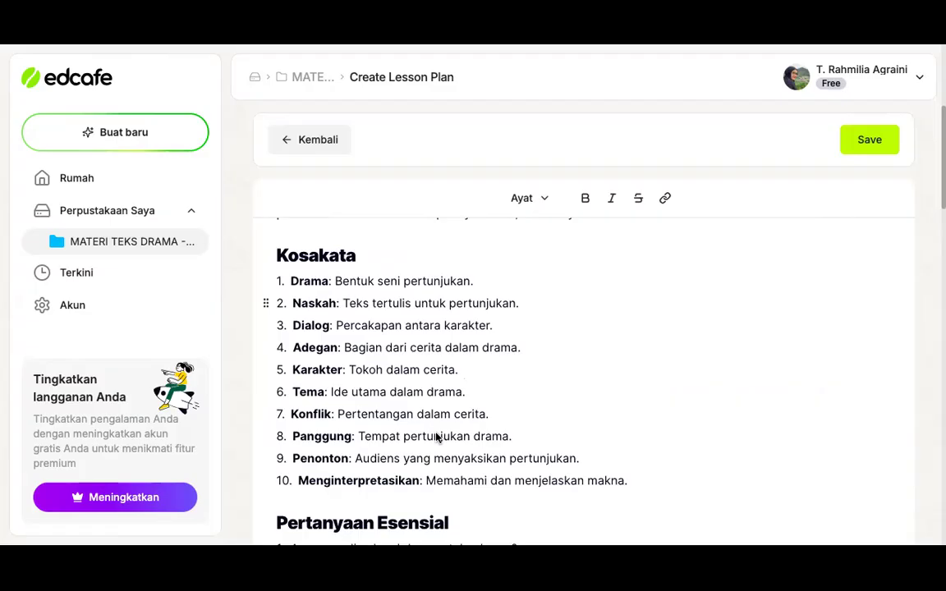
{"action": "scroll", "coordinate": [436, 438], "scroll_direction": "down", "scroll_amount": 2}
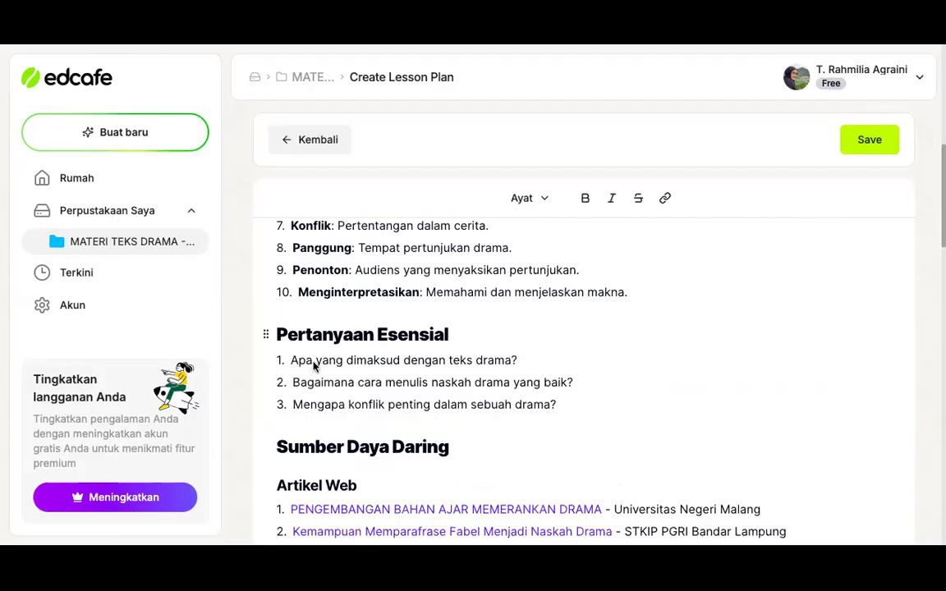
Examine the web articles, YouTube videos and PowerPoint slide decks listed under Sumber Daya Daring
{"action": "scroll", "coordinate": [495, 425], "scroll_direction": "down", "scroll_amount": 1}
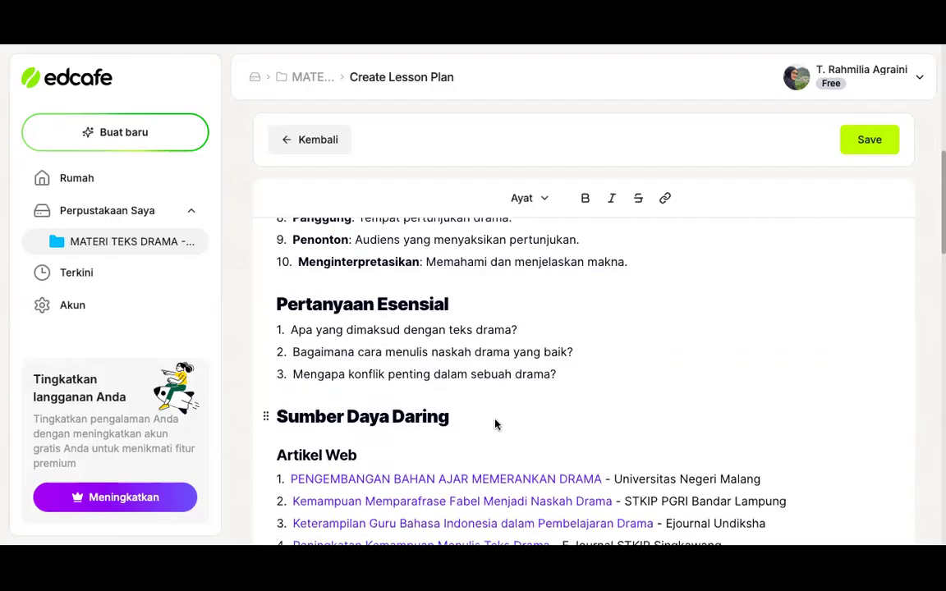
{"action": "scroll", "coordinate": [495, 425], "scroll_direction": "down", "scroll_amount": 4}
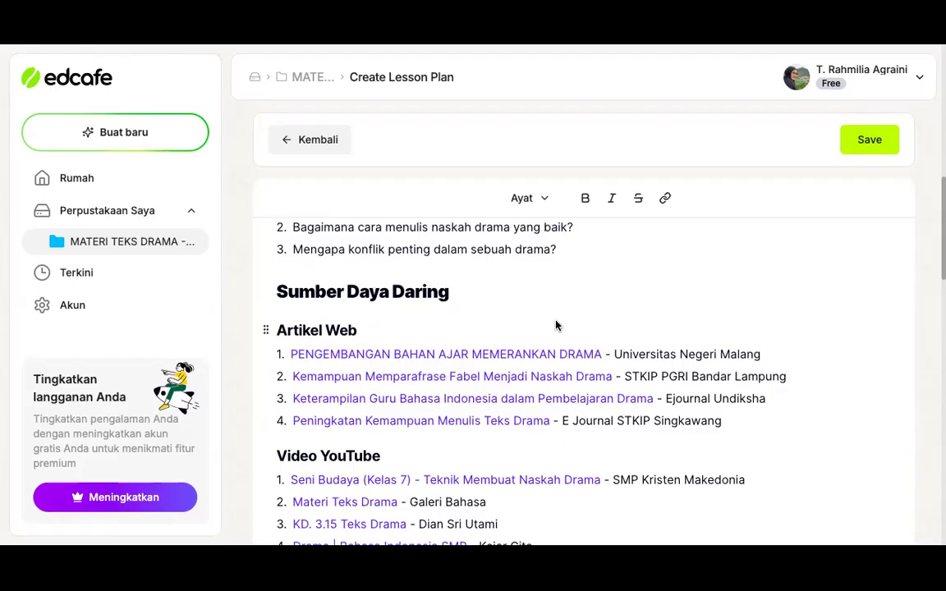
{"action": "scroll", "coordinate": [555, 325], "scroll_direction": "down", "scroll_amount": 1}
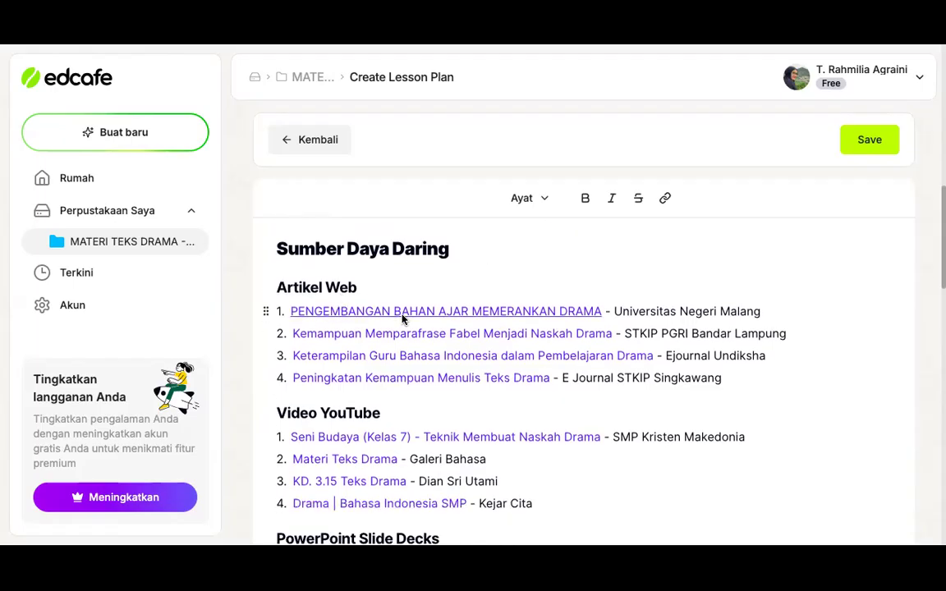
{"action": "scroll", "coordinate": [398, 337], "scroll_direction": "down", "scroll_amount": 1}
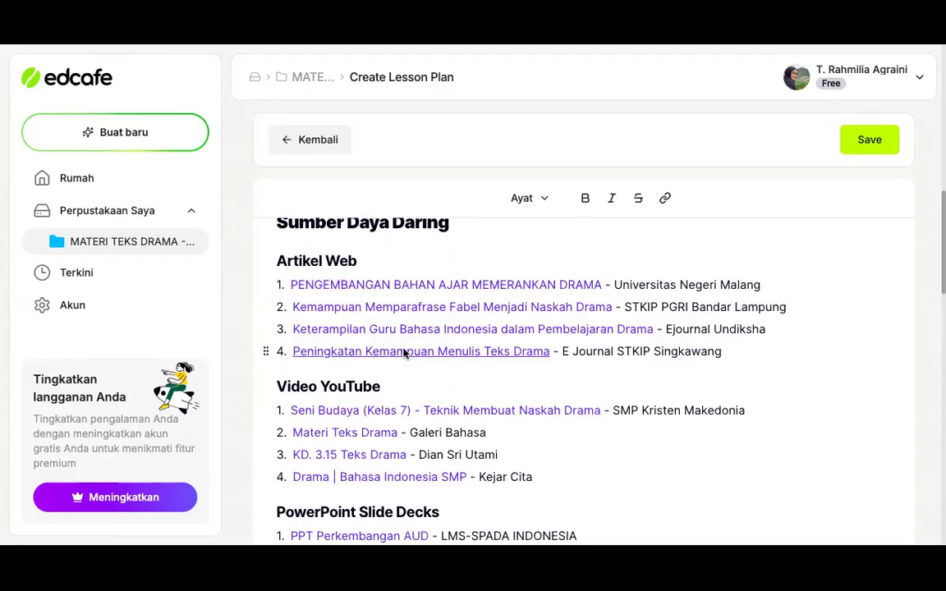
{"action": "scroll", "coordinate": [404, 353], "scroll_direction": "down", "scroll_amount": 2}
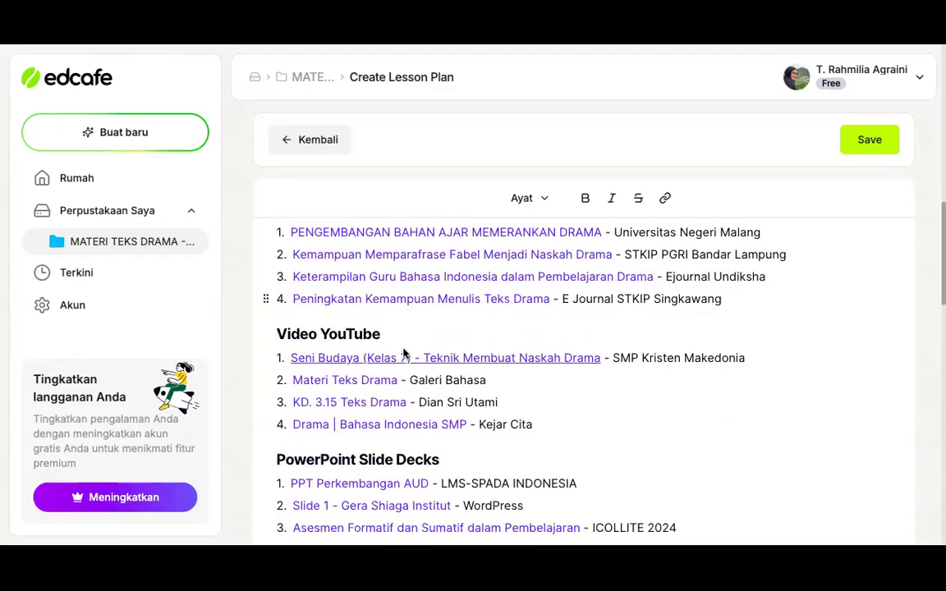
{"action": "scroll", "coordinate": [404, 353], "scroll_direction": "down", "scroll_amount": 2}
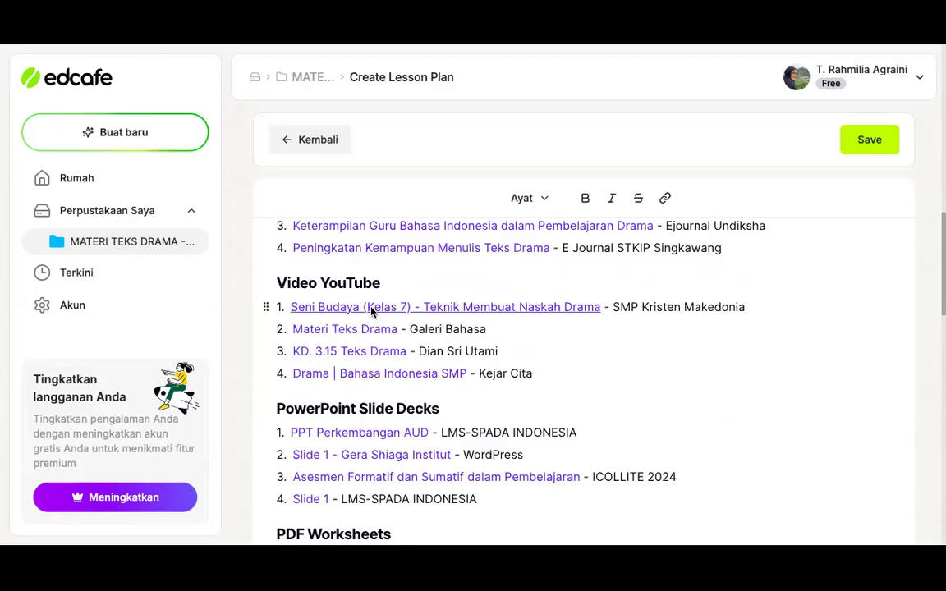
{"action": "scroll", "coordinate": [371, 311], "scroll_direction": "down", "scroll_amount": 2}
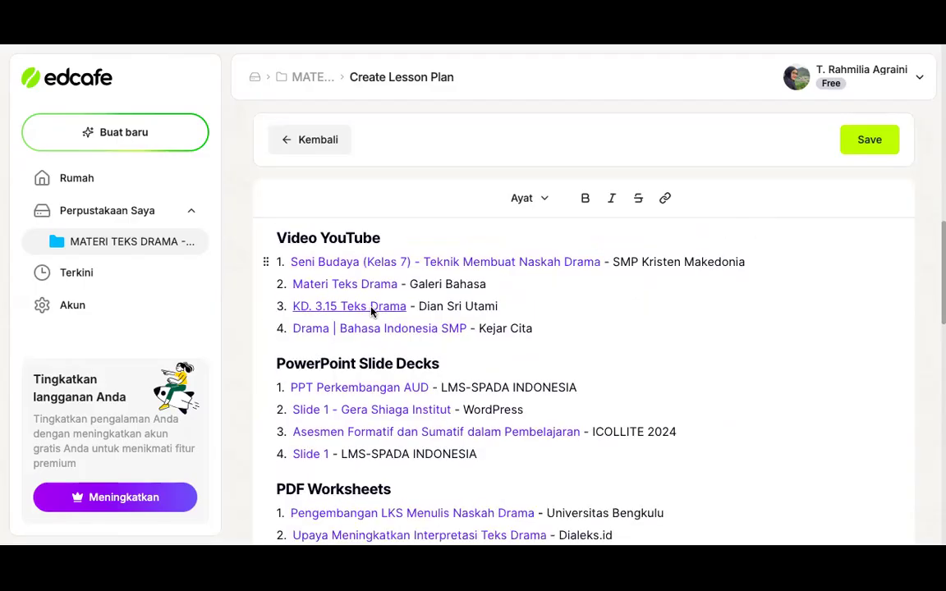
Check the KD. 3.15 Teks Drama video link on YouTube, pause its playback and return to the lesson plan's resource lists
{"action": "scroll", "coordinate": [371, 310], "scroll_direction": "up", "scroll_amount": 1}
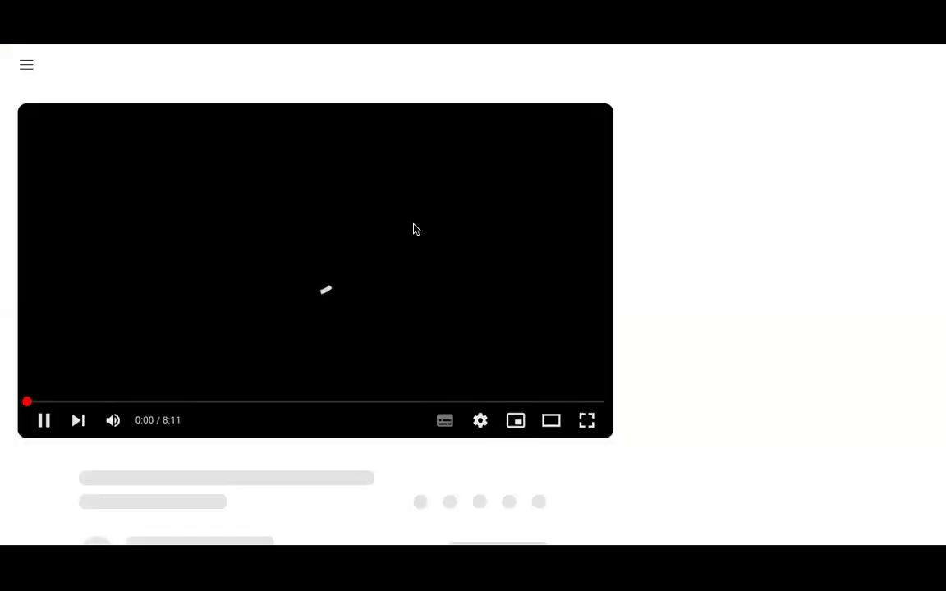
{"action": "left_click", "coordinate": [44, 421]}
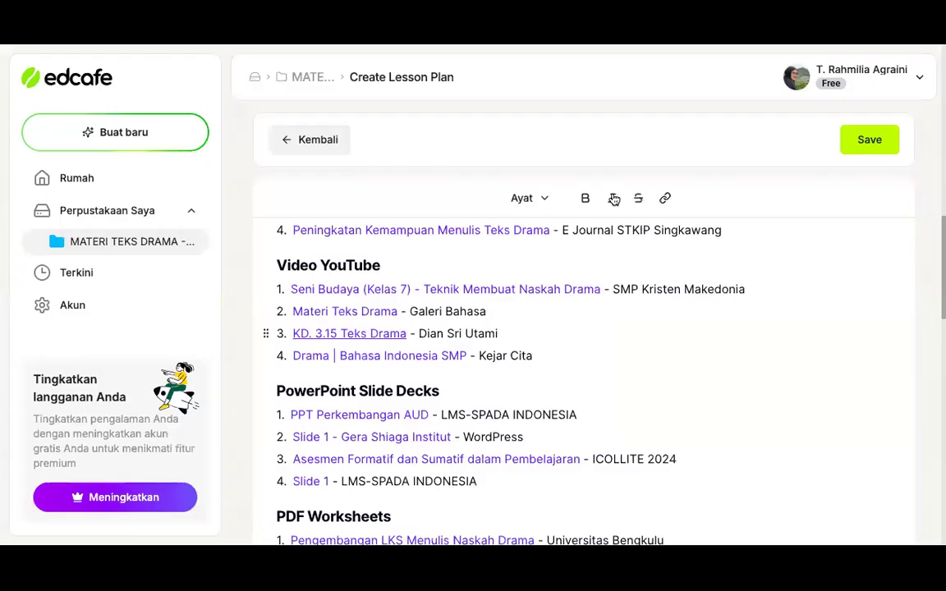
{"action": "left_click", "coordinate": [559, 284]}
{"action": "scroll", "coordinate": [562, 284], "scroll_direction": "down", "scroll_amount": 1}
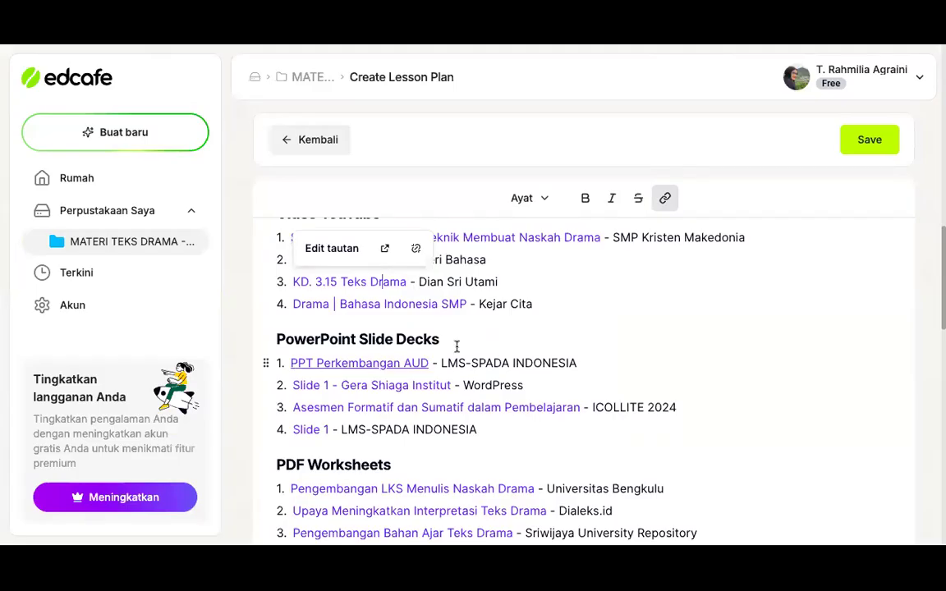
{"action": "scroll", "coordinate": [466, 287], "scroll_direction": "up", "scroll_amount": 3}
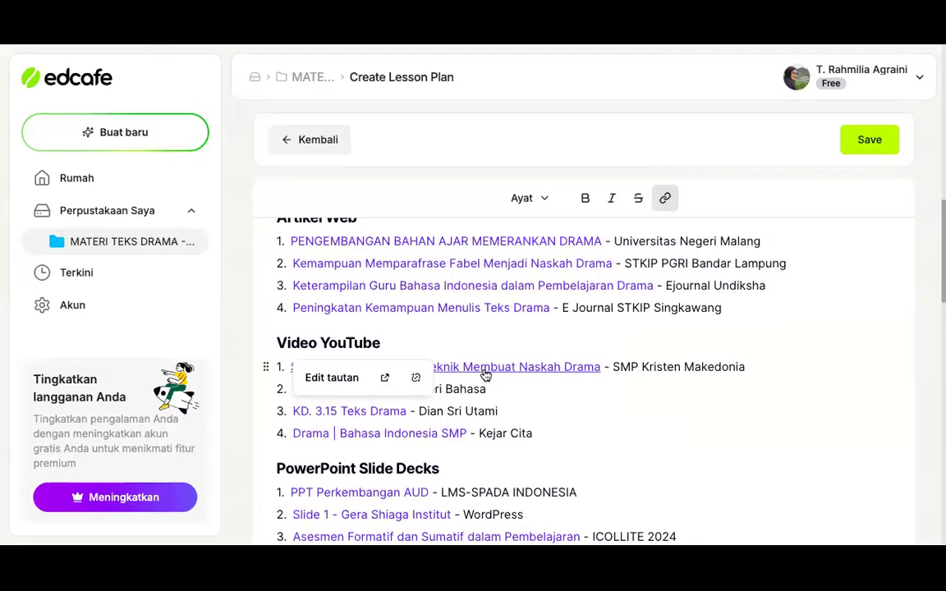
Examine the PowerPoint Slide Decks and PDF Worksheets lists under Sumber Daya Daring, rechecking the web article and video links above them
{"action": "scroll", "coordinate": [485, 375], "scroll_direction": "down", "scroll_amount": 1}
{"action": "scroll", "coordinate": [485, 375], "scroll_direction": "down", "scroll_amount": 1}
{"action": "scroll", "coordinate": [483, 370], "scroll_direction": "down", "scroll_amount": 3}
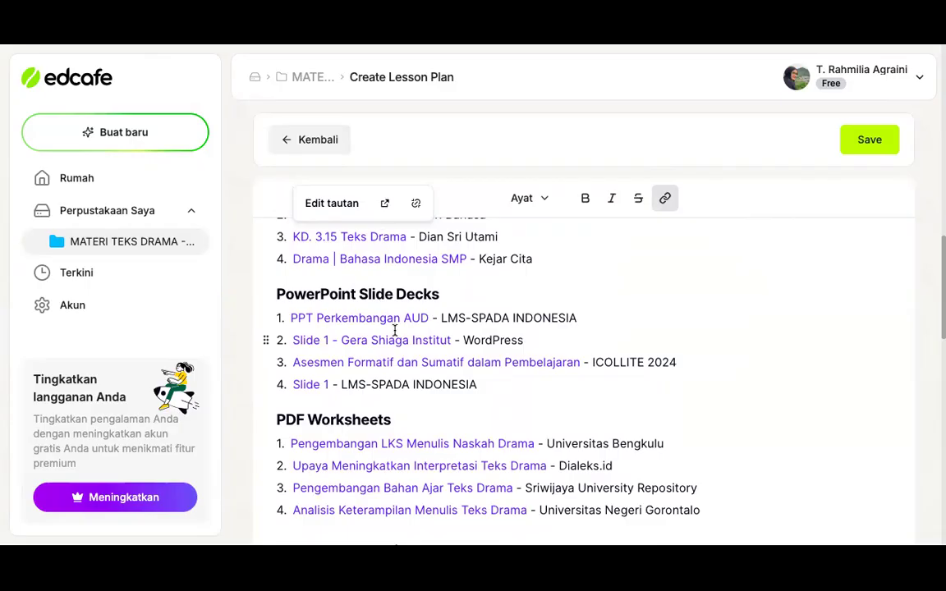
{"action": "scroll", "coordinate": [394, 330], "scroll_direction": "down", "scroll_amount": 1}
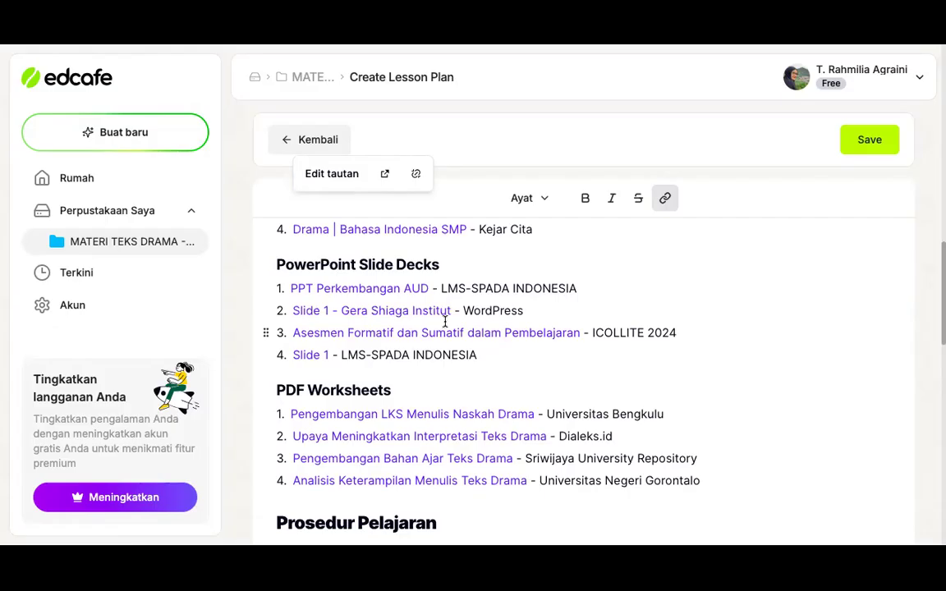
{"action": "scroll", "coordinate": [445, 322], "scroll_direction": "down", "scroll_amount": 1}
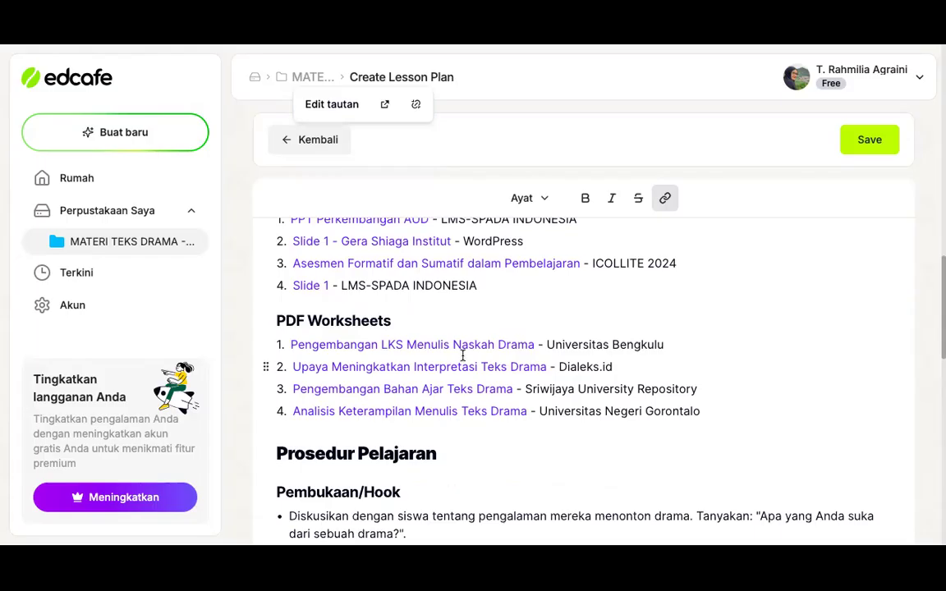
{"action": "scroll", "coordinate": [462, 355], "scroll_direction": "down", "scroll_amount": 1}
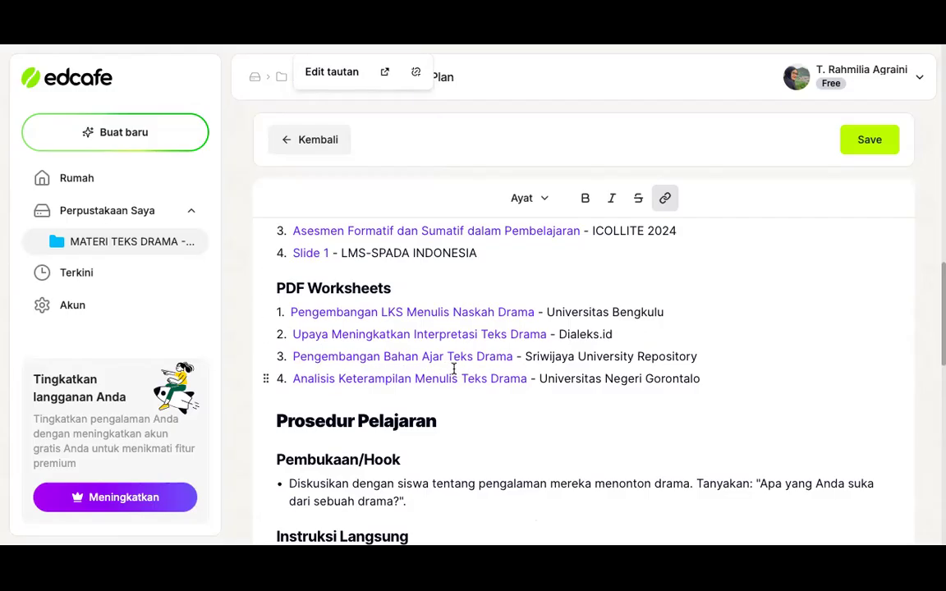
{"action": "scroll", "coordinate": [453, 369], "scroll_direction": "up", "scroll_amount": 5}
{"action": "scroll", "coordinate": [453, 368], "scroll_direction": "up", "scroll_amount": 2}
{"action": "scroll", "coordinate": [453, 368], "scroll_direction": "down", "scroll_amount": 2}
{"action": "scroll", "coordinate": [456, 374], "scroll_direction": "up", "scroll_amount": 1}
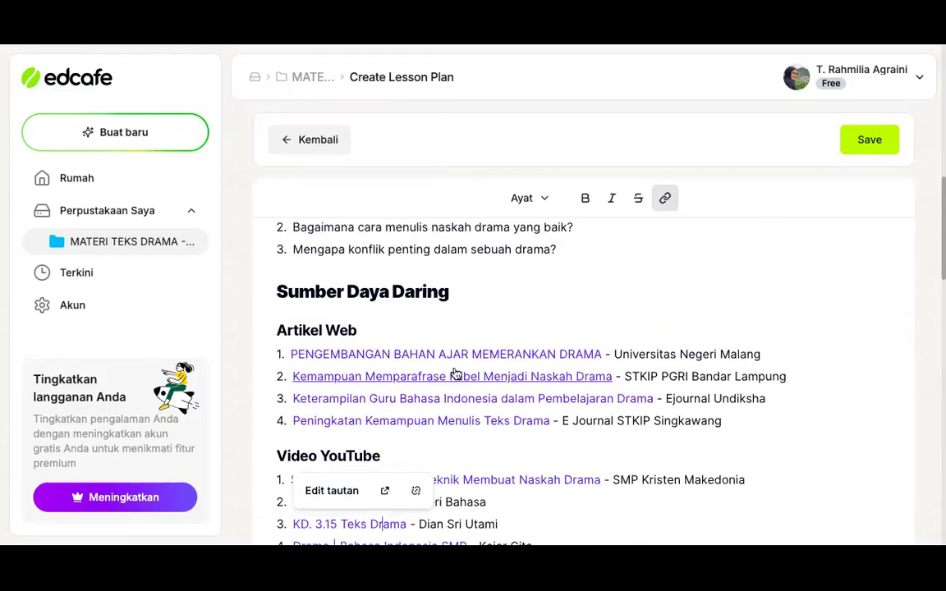
{"action": "scroll", "coordinate": [455, 373], "scroll_direction": "down", "scroll_amount": 5}
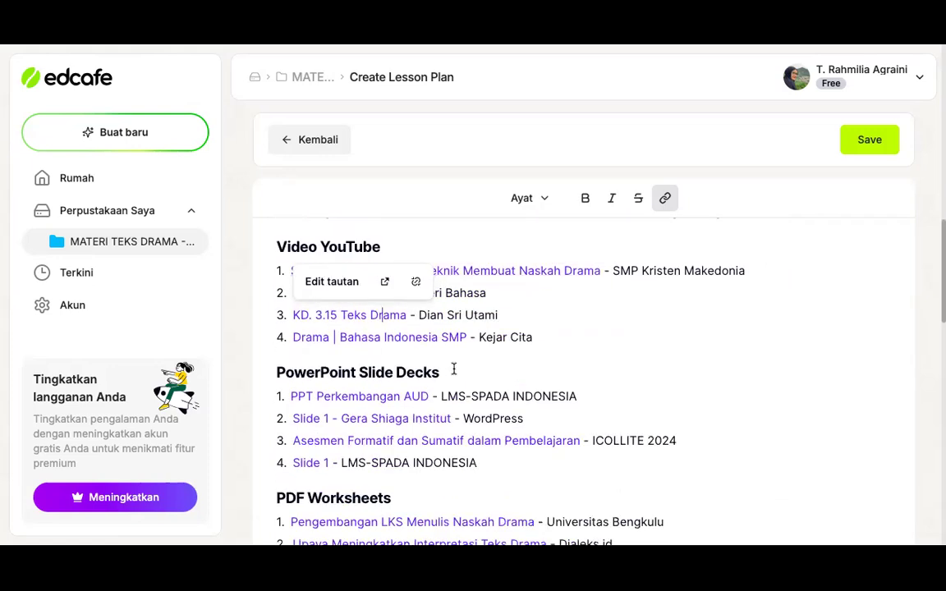
{"action": "scroll", "coordinate": [453, 368], "scroll_direction": "down", "scroll_amount": 6}
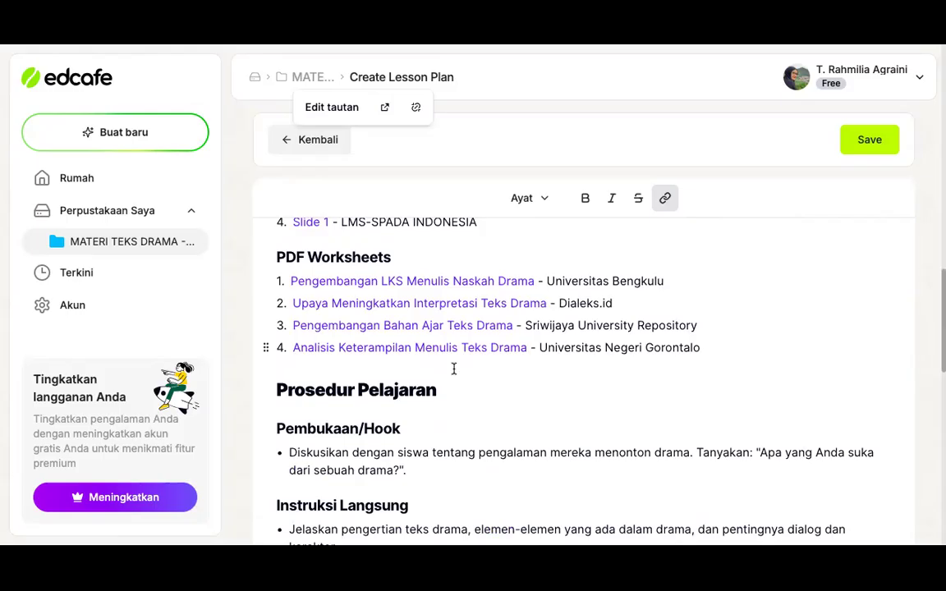
Read the Prosedur Pelajaran section from Pembukaan/Hook through Instruksi Langsung and Panduan Praktik to Praktik Mandiri
{"action": "scroll", "coordinate": [453, 369], "scroll_direction": "down", "scroll_amount": 2}
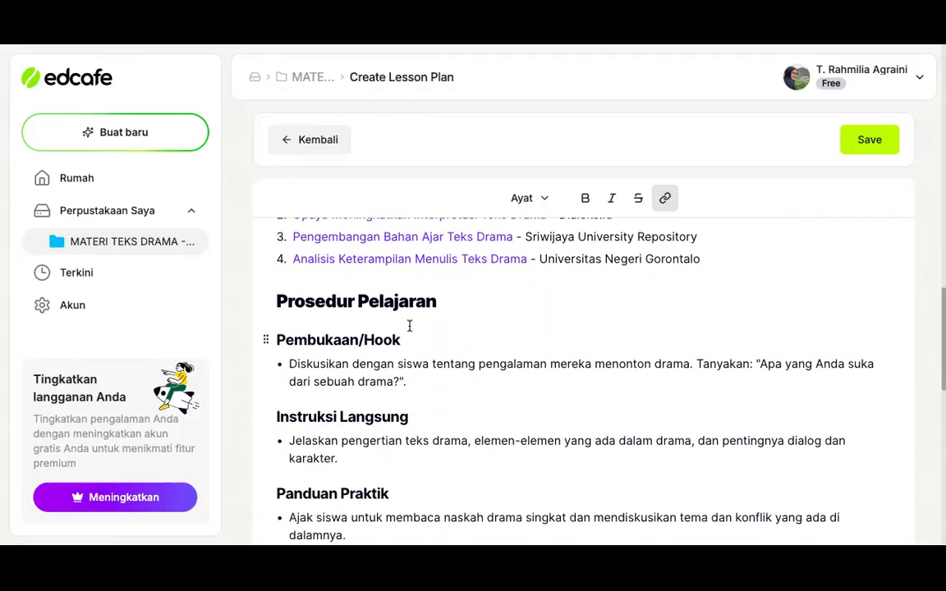
{"action": "scroll", "coordinate": [408, 326], "scroll_direction": "down", "scroll_amount": 1}
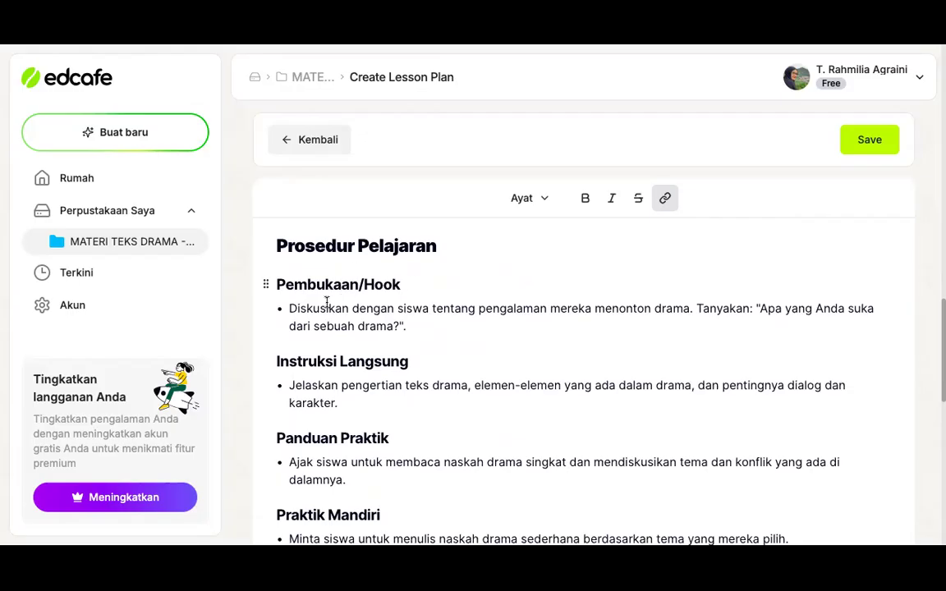
{"action": "scroll", "coordinate": [381, 300], "scroll_direction": "down", "scroll_amount": 1}
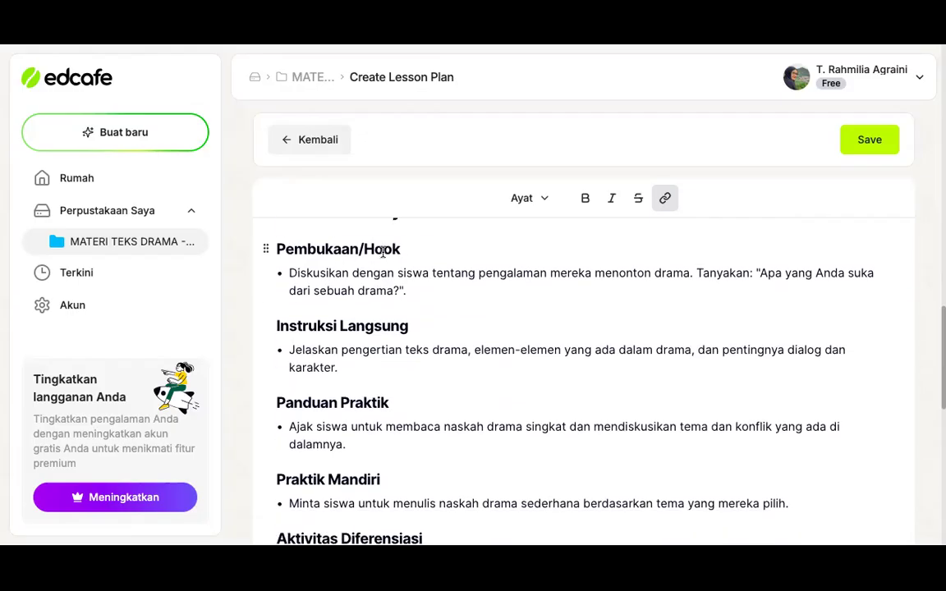
{"action": "scroll", "coordinate": [369, 279], "scroll_direction": "down", "scroll_amount": 1}
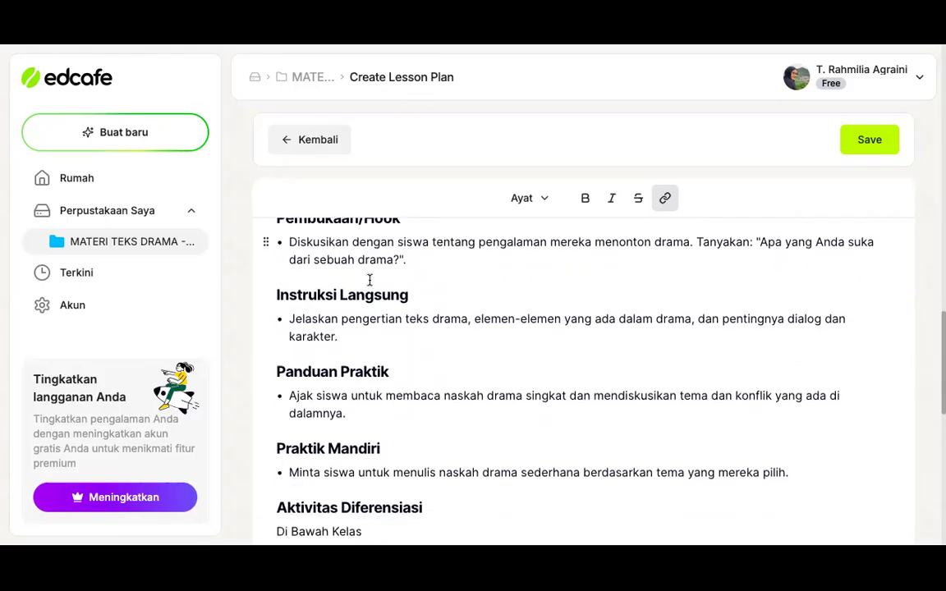
{"action": "scroll", "coordinate": [369, 282], "scroll_direction": "up", "scroll_amount": 1}
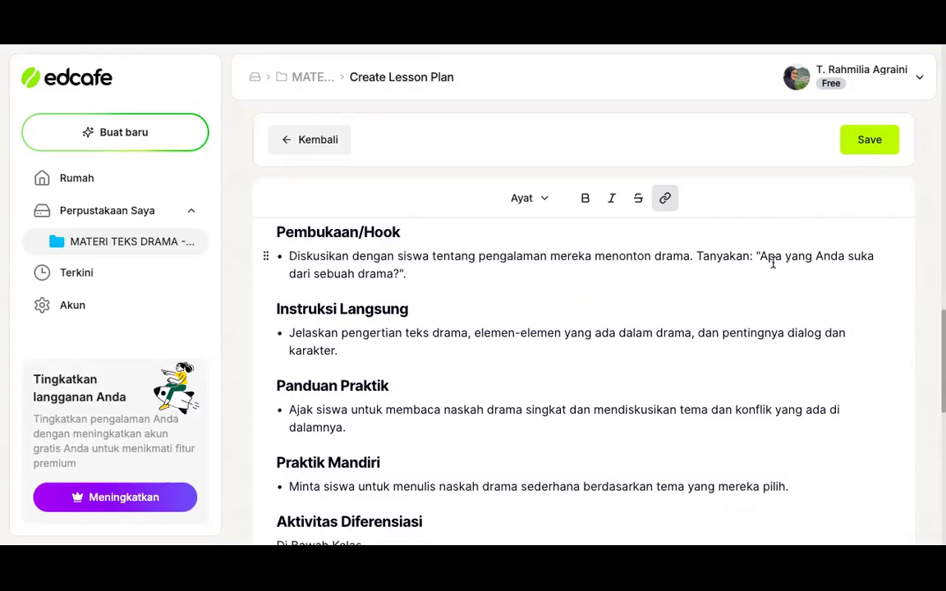
{"action": "scroll", "coordinate": [588, 329], "scroll_direction": "down", "scroll_amount": 1}
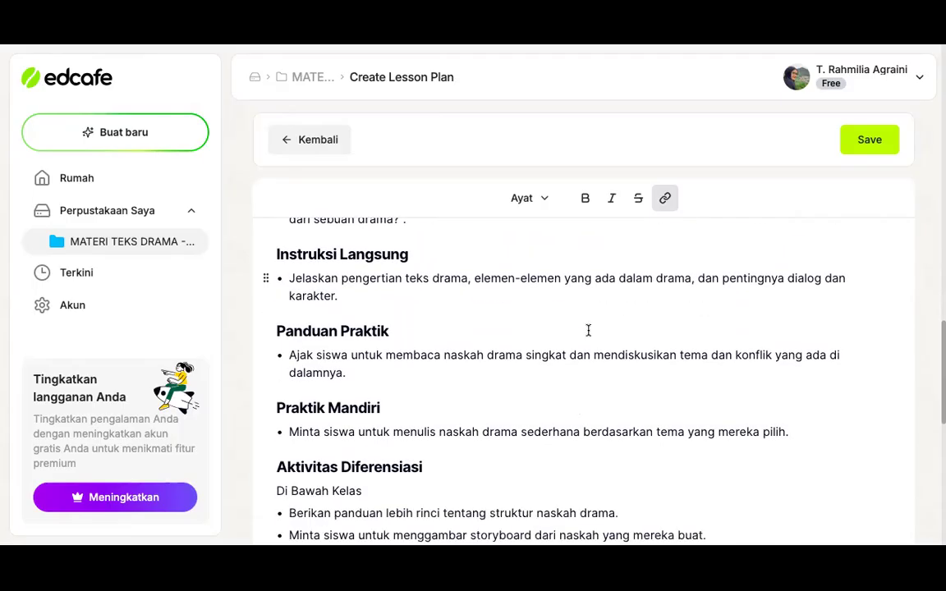
{"action": "scroll", "coordinate": [588, 329], "scroll_direction": "down", "scroll_amount": 1}
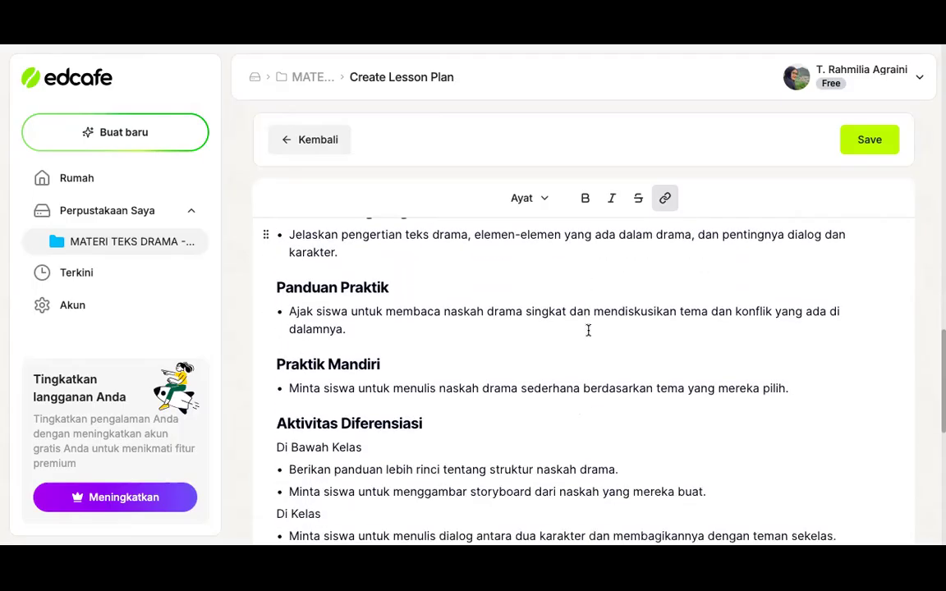
{"action": "scroll", "coordinate": [588, 329], "scroll_direction": "down", "scroll_amount": 1}
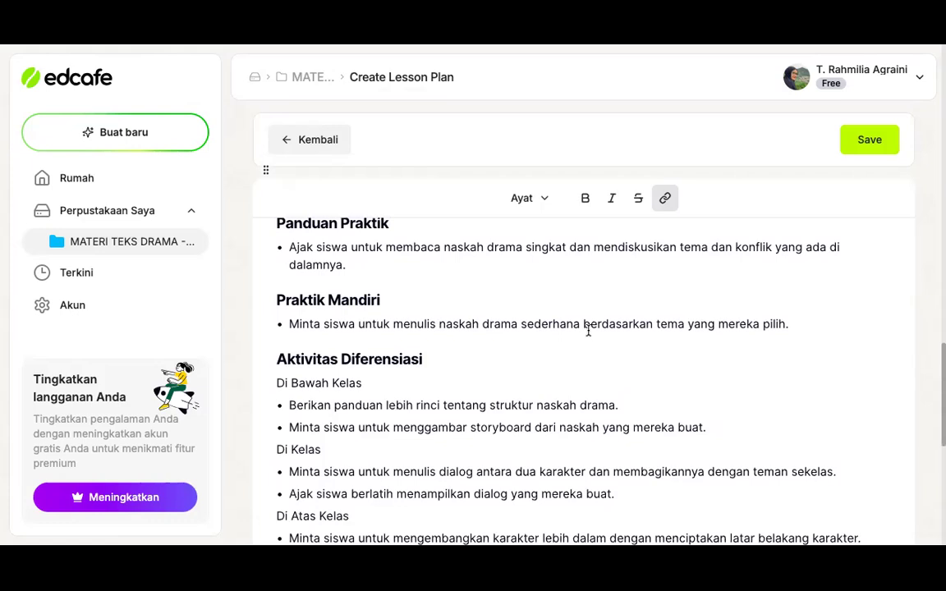
Read the Aktivitas Diferensiasi activities for the Di Bawah Kelas, Di Kelas and Di Atas Kelas groups
{"action": "scroll", "coordinate": [587, 329], "scroll_direction": "down", "scroll_amount": 1}
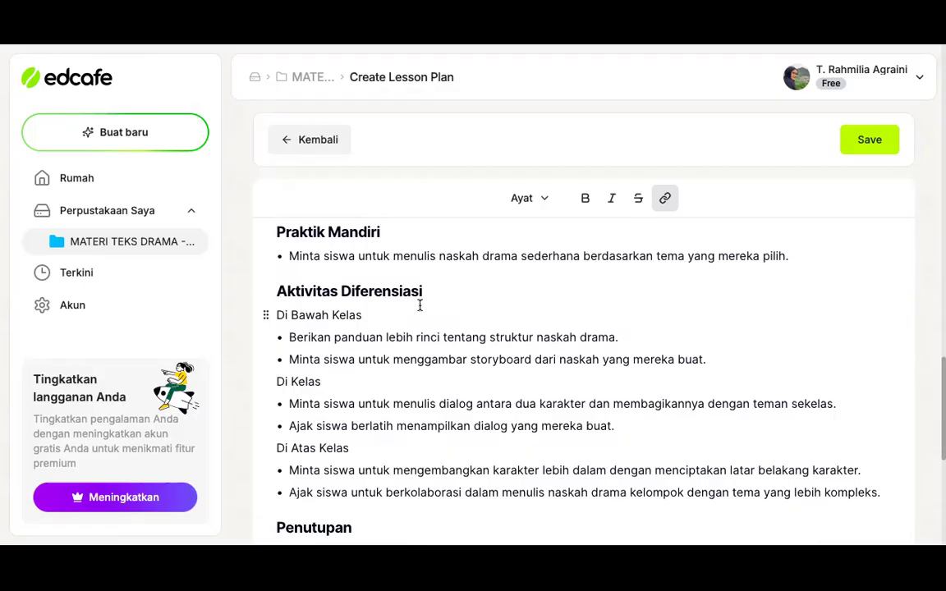
{"action": "scroll", "coordinate": [419, 305], "scroll_direction": "down", "scroll_amount": 1}
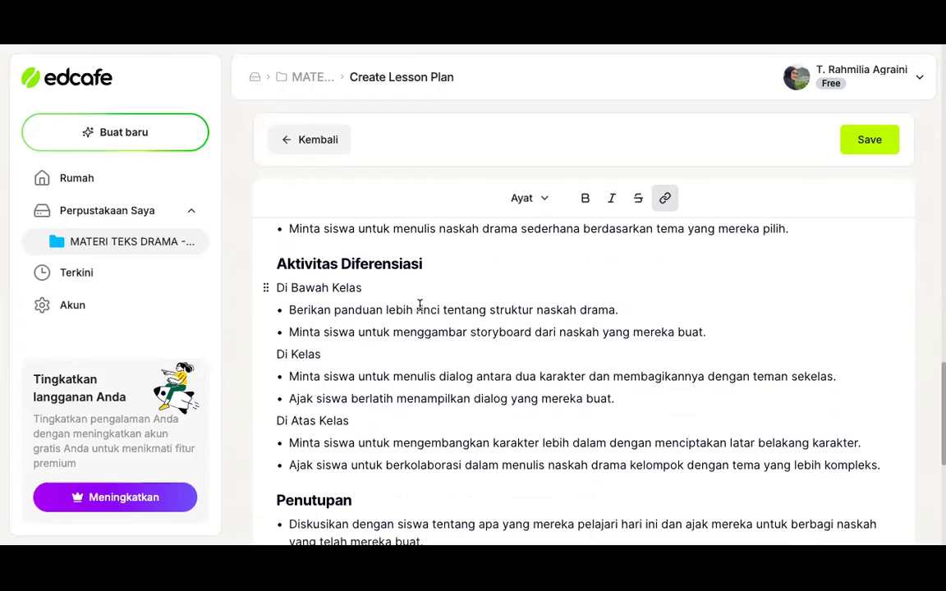
{"action": "scroll", "coordinate": [420, 305], "scroll_direction": "down", "scroll_amount": 1}
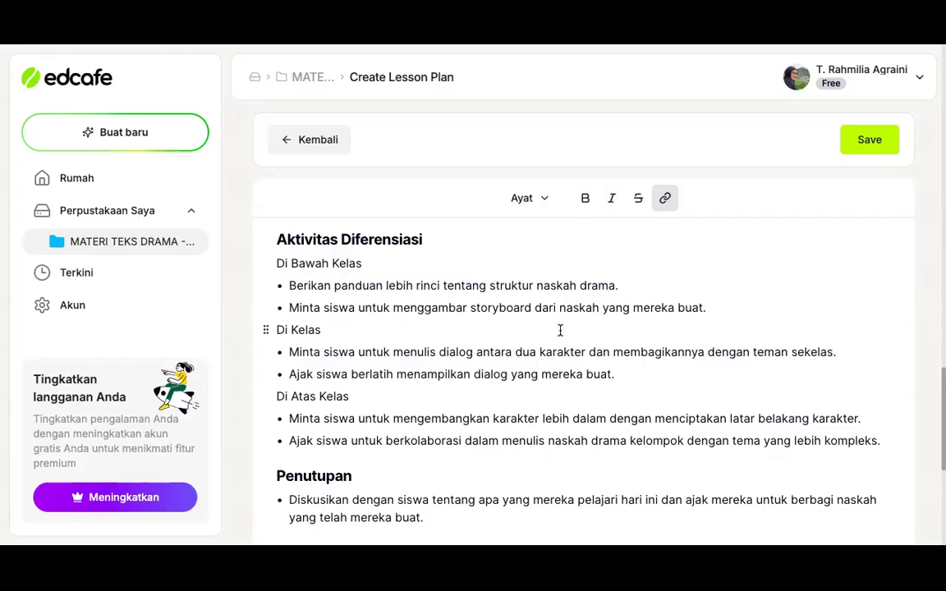
{"action": "scroll", "coordinate": [560, 330], "scroll_direction": "down", "scroll_amount": 1}
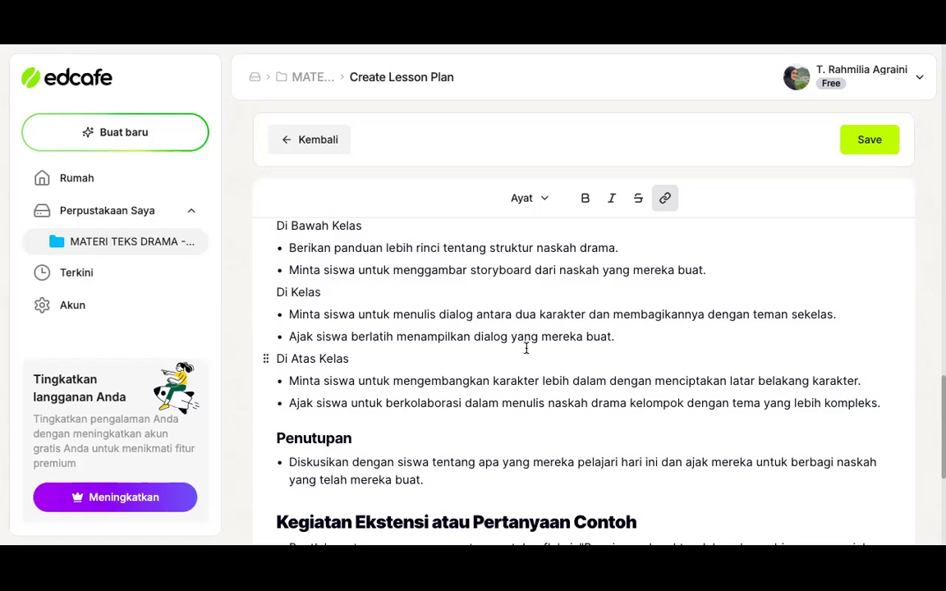
{"action": "scroll", "coordinate": [526, 348], "scroll_direction": "down", "scroll_amount": 1}
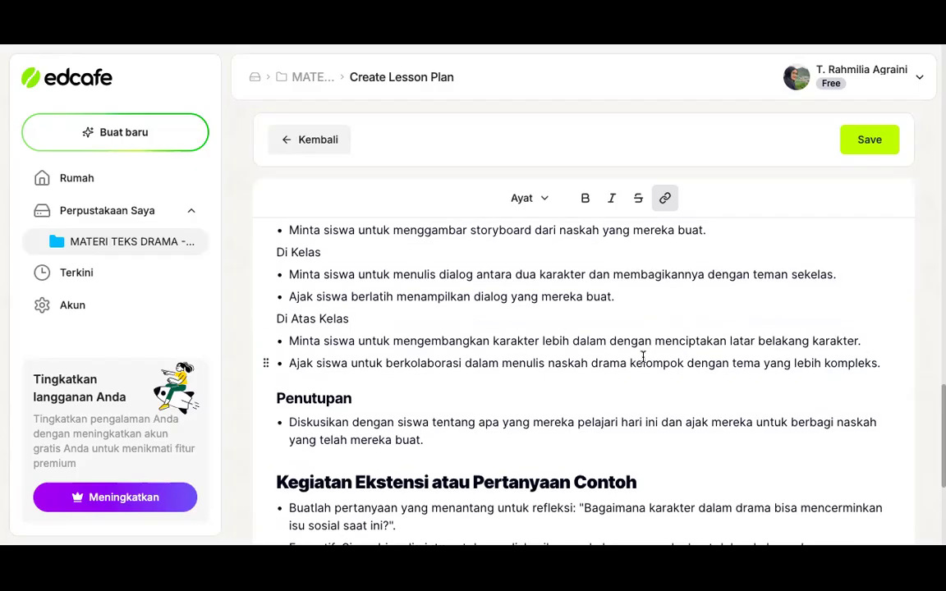
{"action": "scroll", "coordinate": [643, 357], "scroll_direction": "up", "scroll_amount": 2}
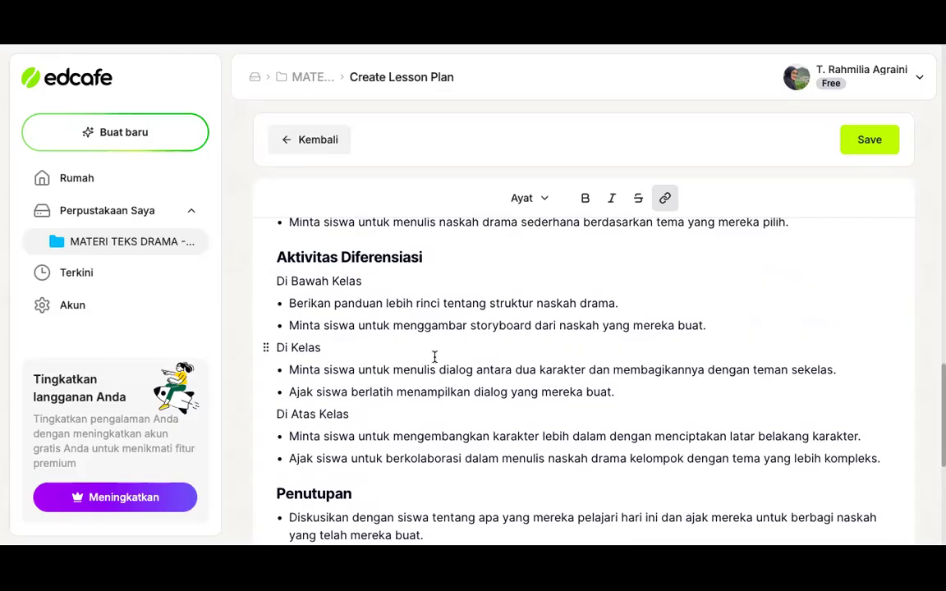
{"action": "scroll", "coordinate": [435, 356], "scroll_direction": "down", "scroll_amount": 2}
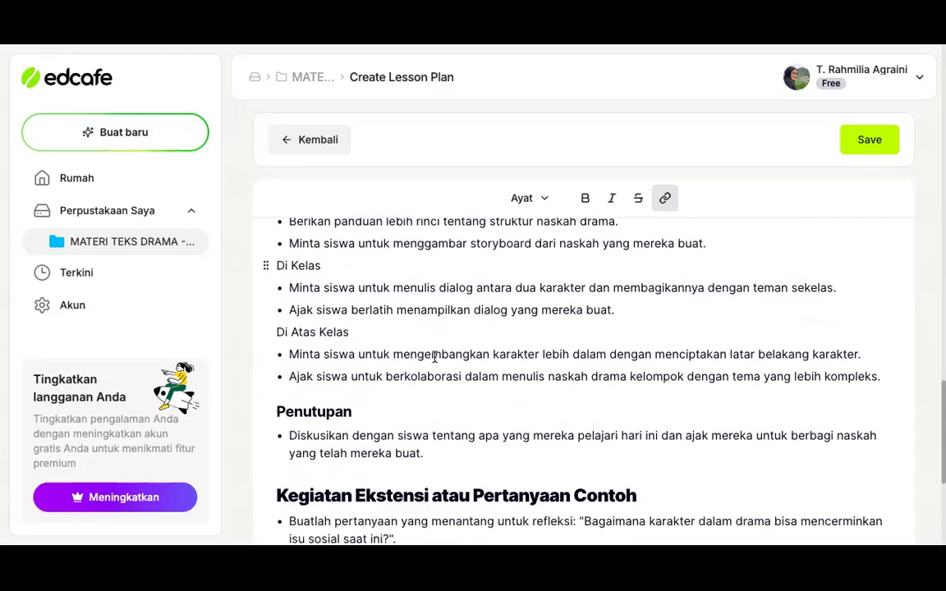
Review the Penutupan, Kegiatan Ekstensi atau Pertanyaan Contoh and Refleksi sections, and return to the lesson plan's title
{"action": "scroll", "coordinate": [434, 357], "scroll_direction": "down", "scroll_amount": 2}
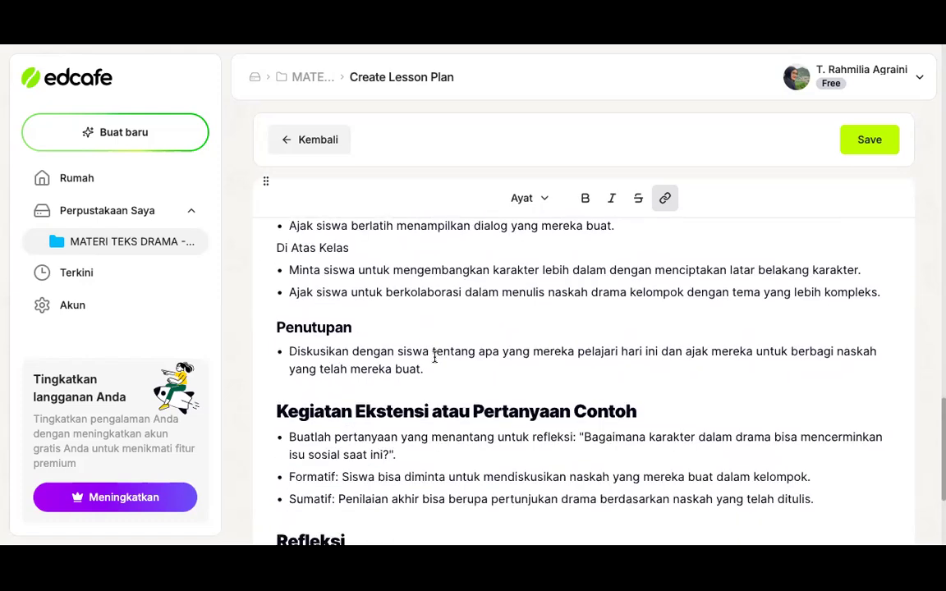
{"action": "scroll", "coordinate": [434, 356], "scroll_direction": "down", "scroll_amount": 5}
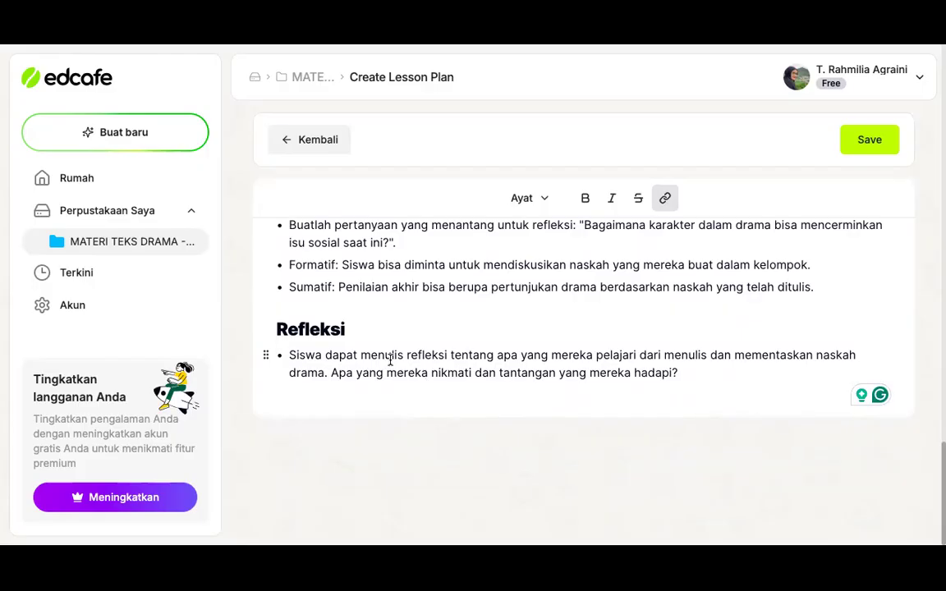
{"action": "scroll", "coordinate": [390, 362], "scroll_direction": "up", "scroll_amount": 20}
{"action": "scroll", "coordinate": [392, 365], "scroll_direction": "up", "scroll_amount": 5}
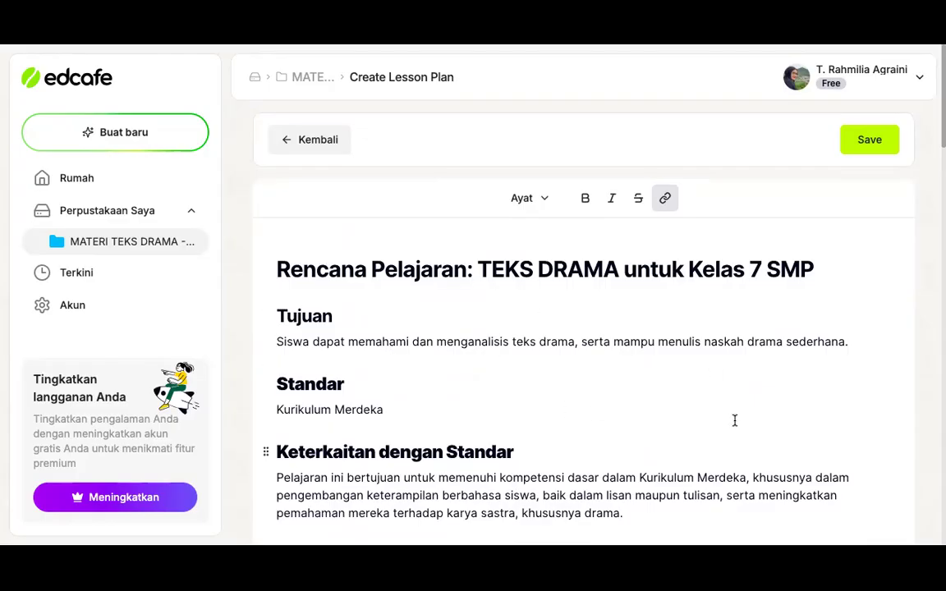
{"action": "scroll", "coordinate": [735, 420], "scroll_direction": "down", "scroll_amount": 2}
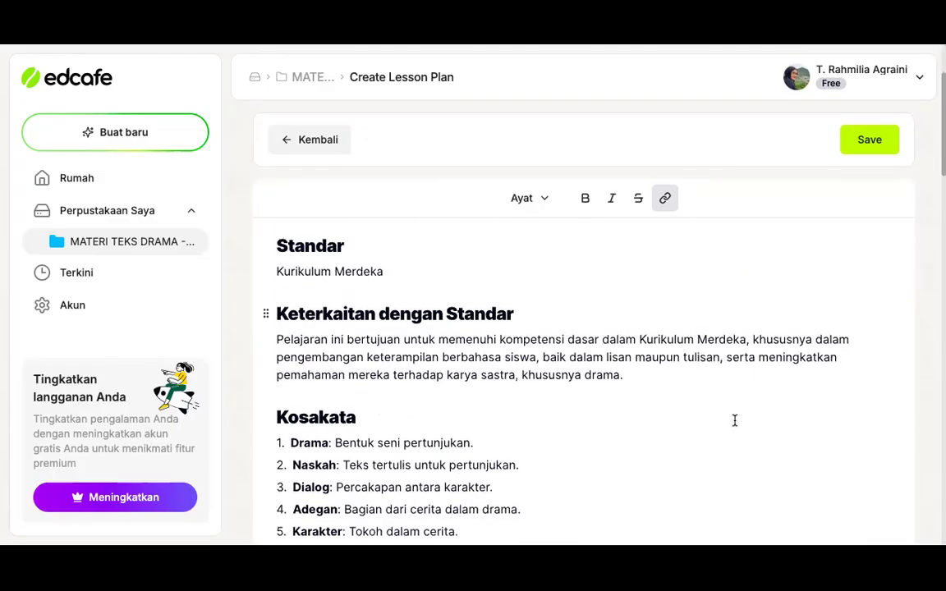
{"action": "scroll", "coordinate": [735, 421], "scroll_direction": "up", "scroll_amount": 2}
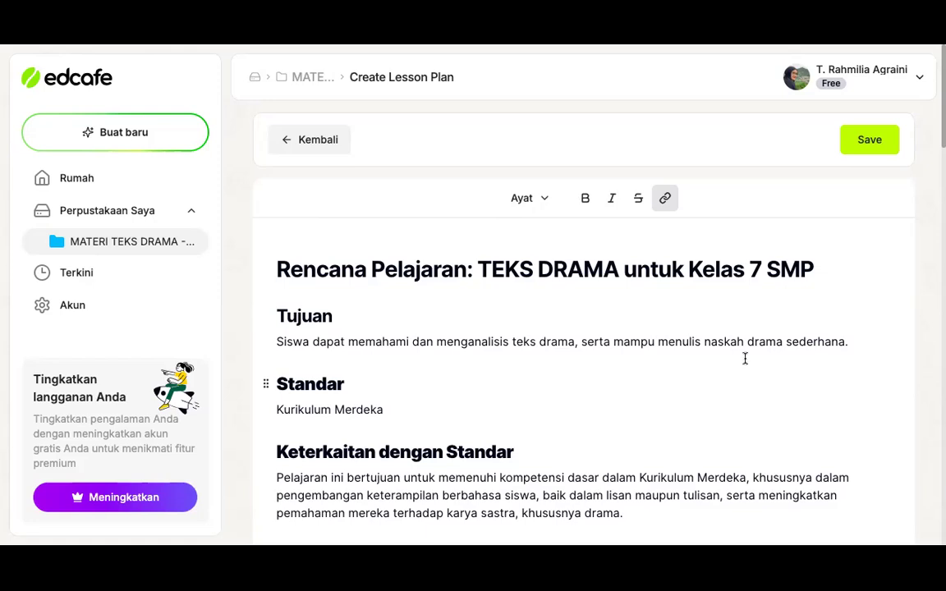
{"action": "scroll", "coordinate": [809, 403], "scroll_direction": "down", "scroll_amount": 1}
{"action": "scroll", "coordinate": [808, 403], "scroll_direction": "up", "scroll_amount": 1}
Save the lesson plan as RPP in the MATERI TEKS DRAMA - 7 SMP folder with content visibility set to Publik
{"action": "left_click", "coordinate": [867, 146]}
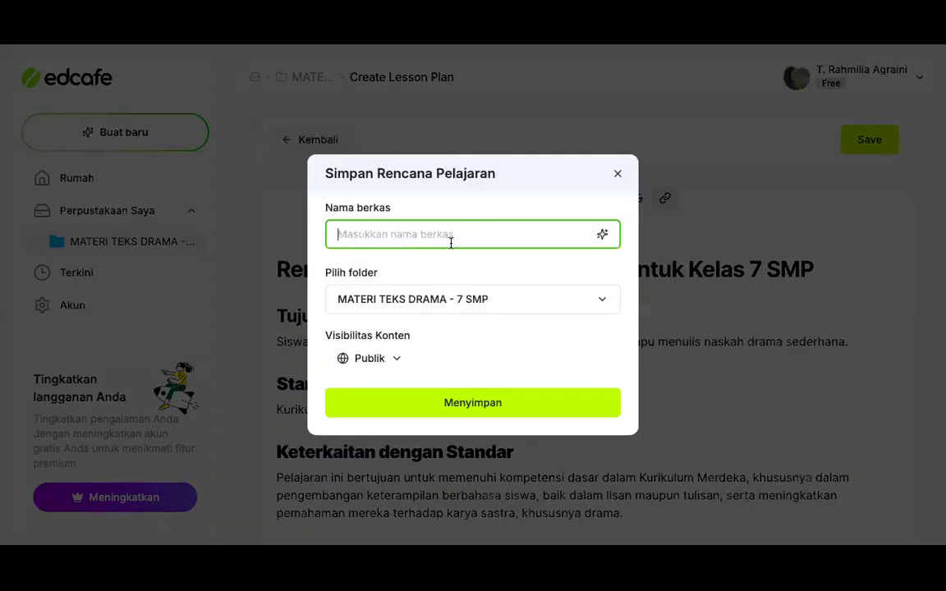
{"action": "type", "text": "RPP"}
{"action": "left_click", "coordinate": [393, 365]}
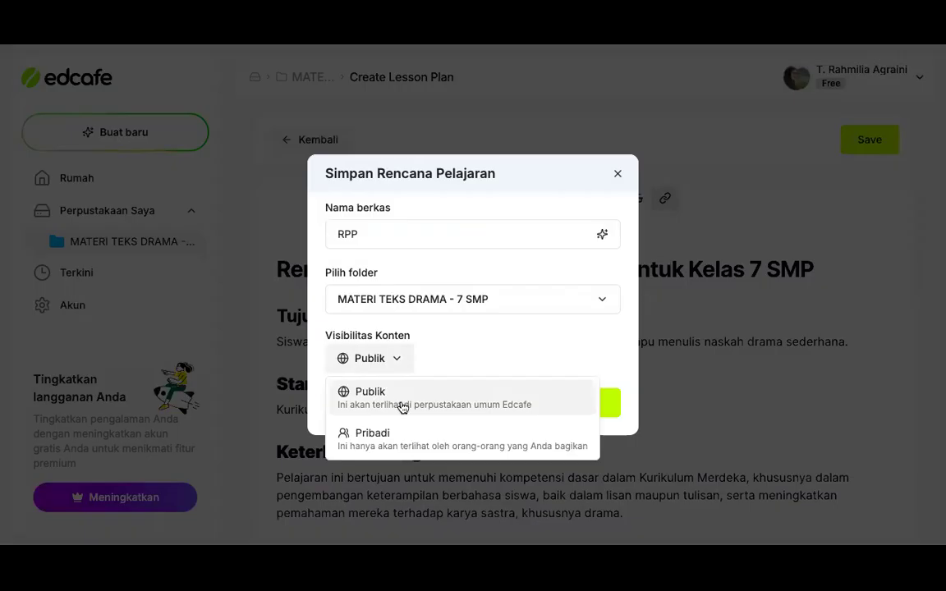
{"action": "left_click", "coordinate": [402, 407]}
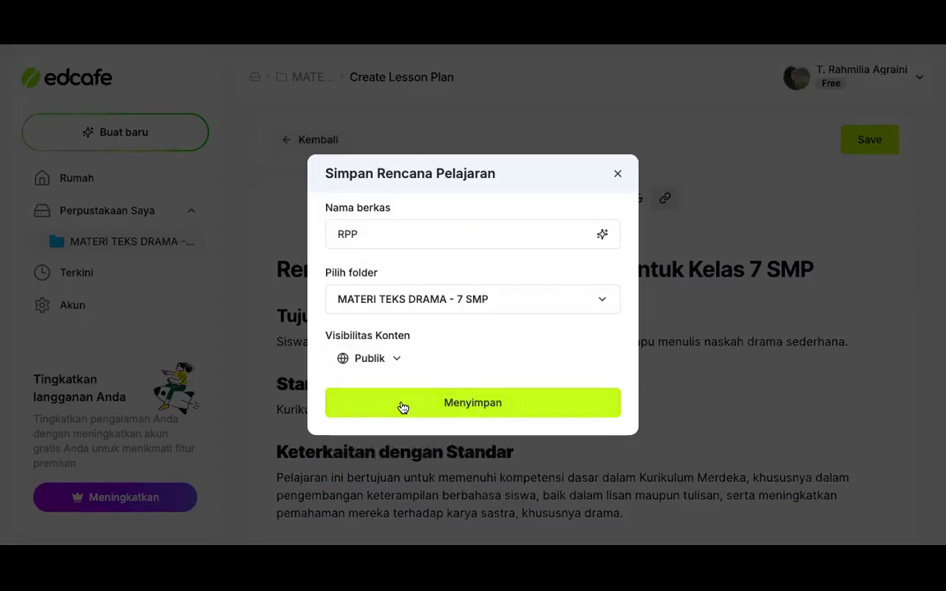
{"action": "left_click", "coordinate": [394, 358]}
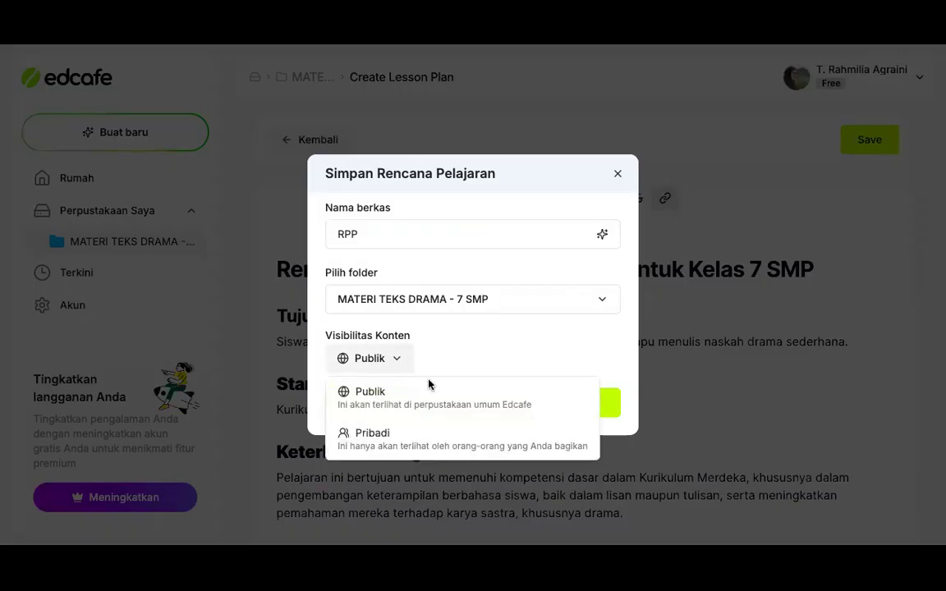
{"action": "left_click", "coordinate": [439, 402]}
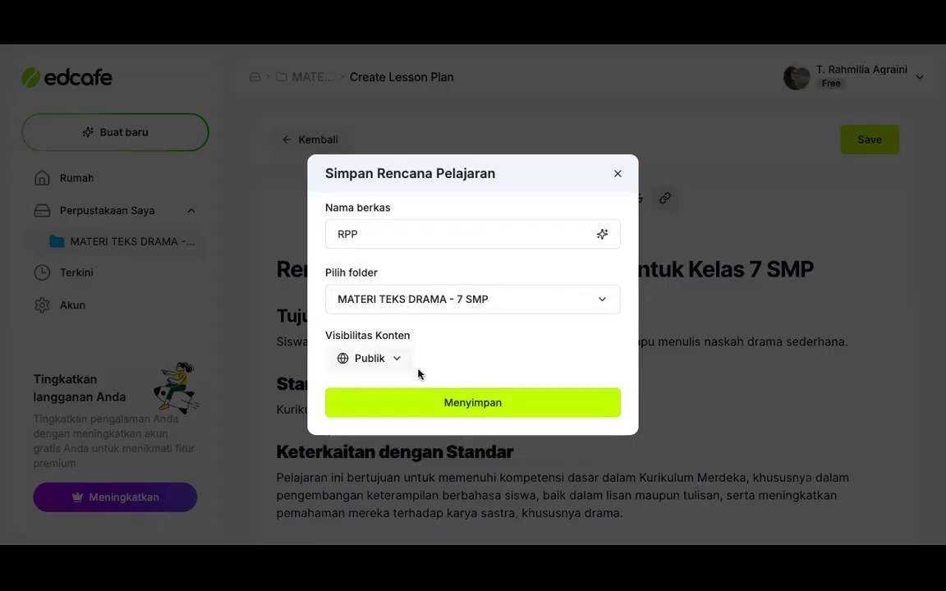
{"action": "left_click", "coordinate": [457, 410]}
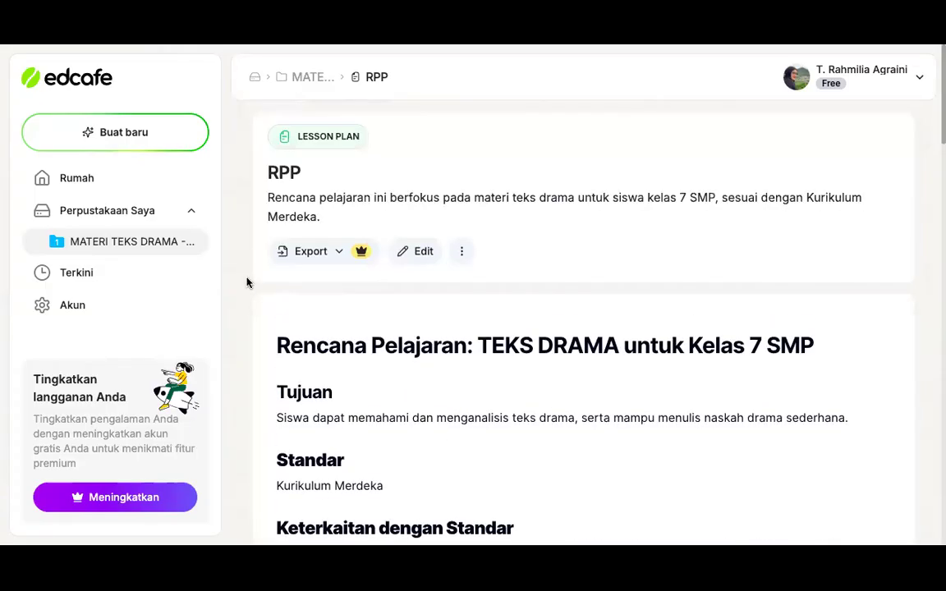
Start a new Dek Geser (slide deck) in the MATERI TEKS DRAMA - 7 SMP folder
{"action": "left_click", "coordinate": [122, 246]}
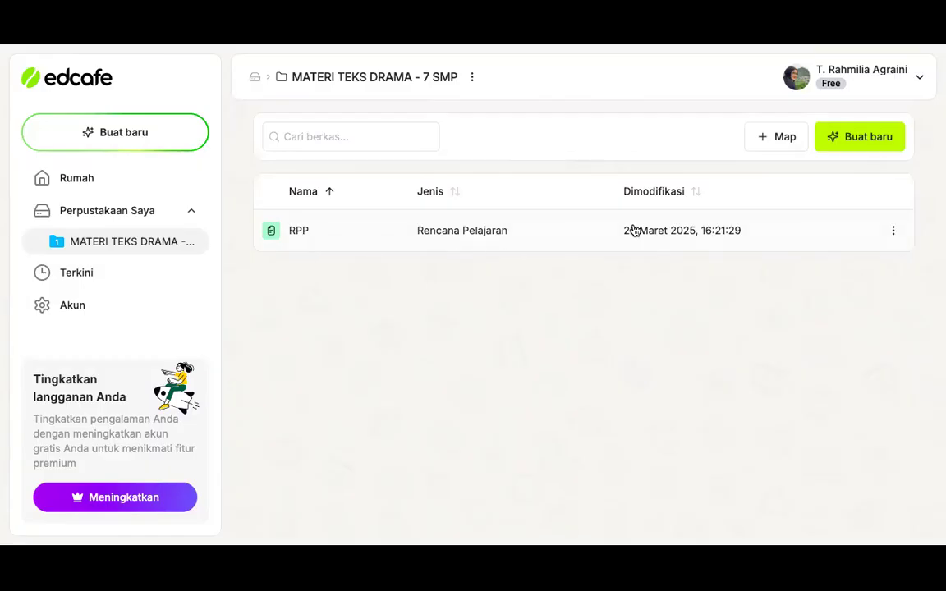
{"action": "left_click", "coordinate": [870, 140]}
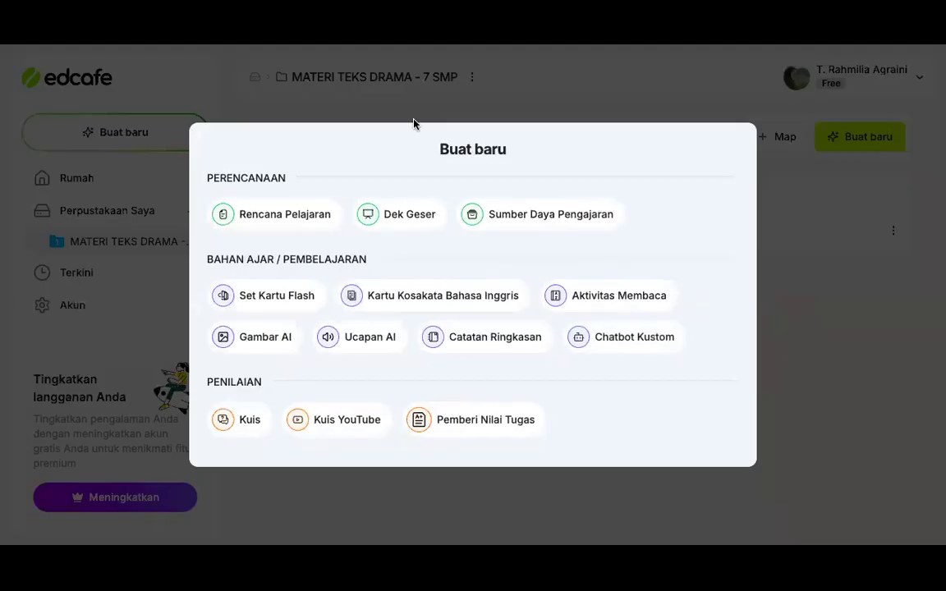
{"action": "left_click", "coordinate": [403, 220]}
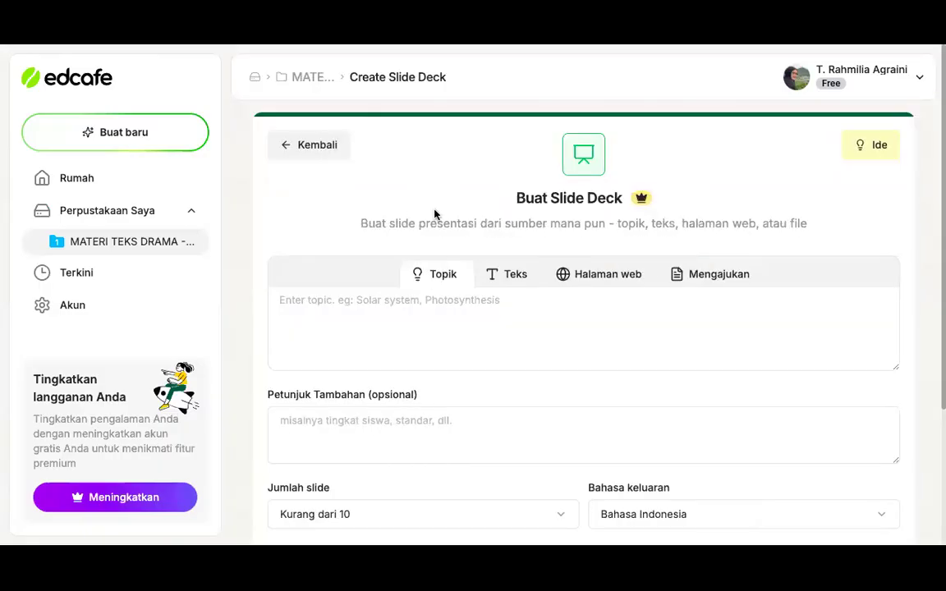
Look through the slide deck's source options: Teks, Halaman web, Mengajukan and Topik
{"action": "scroll", "coordinate": [512, 242], "scroll_direction": "down", "scroll_amount": 1}
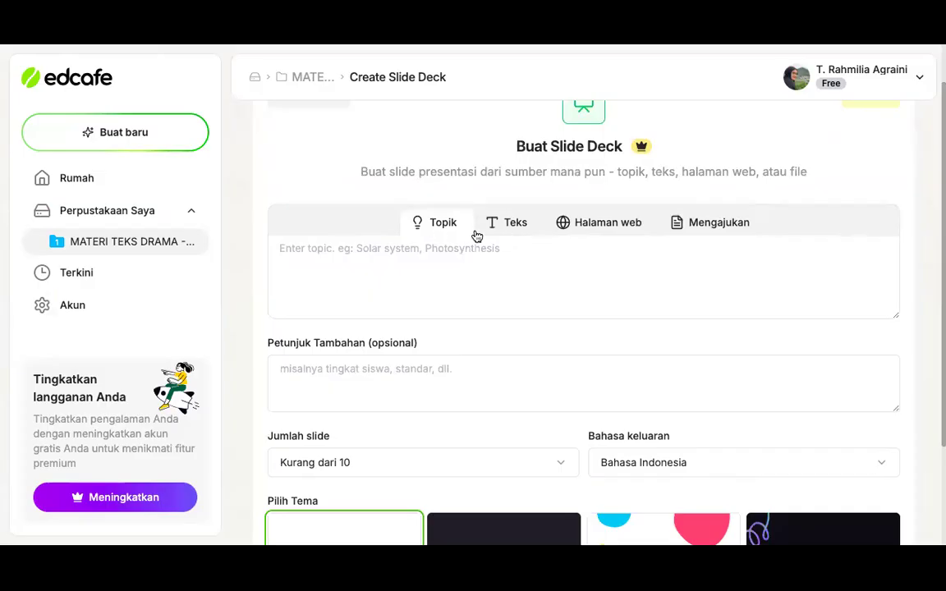
{"action": "left_click", "coordinate": [501, 233]}
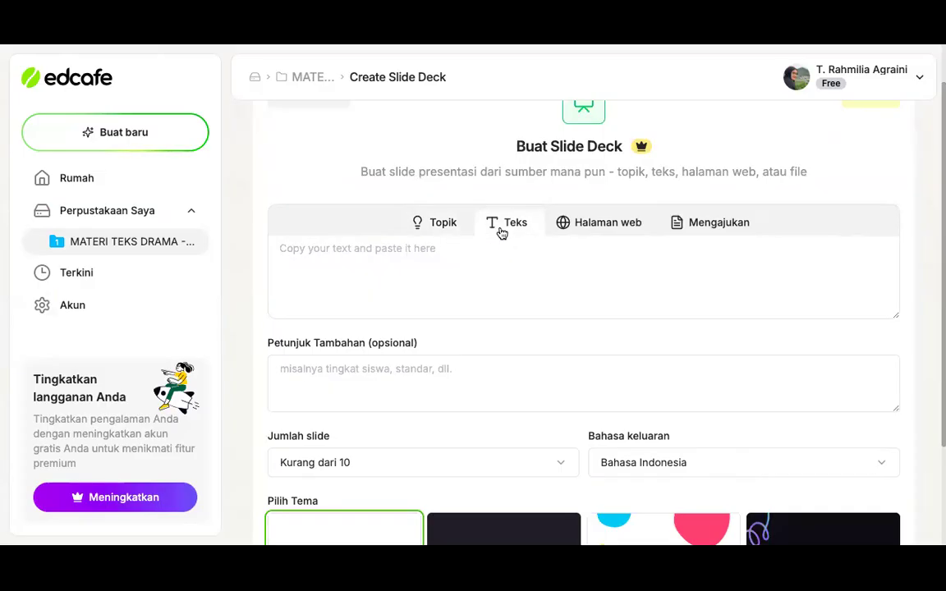
{"action": "left_click", "coordinate": [577, 234]}
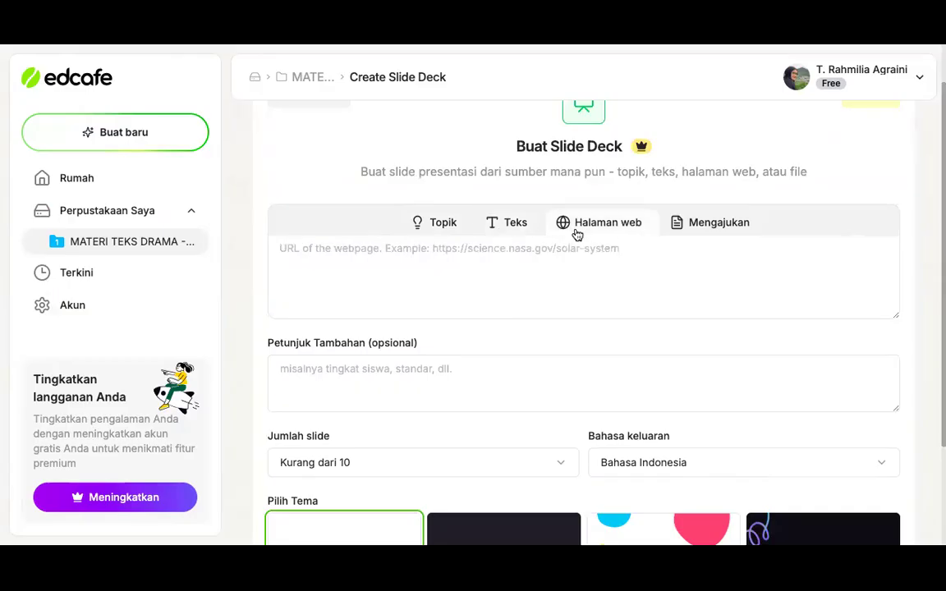
{"action": "left_click", "coordinate": [687, 229]}
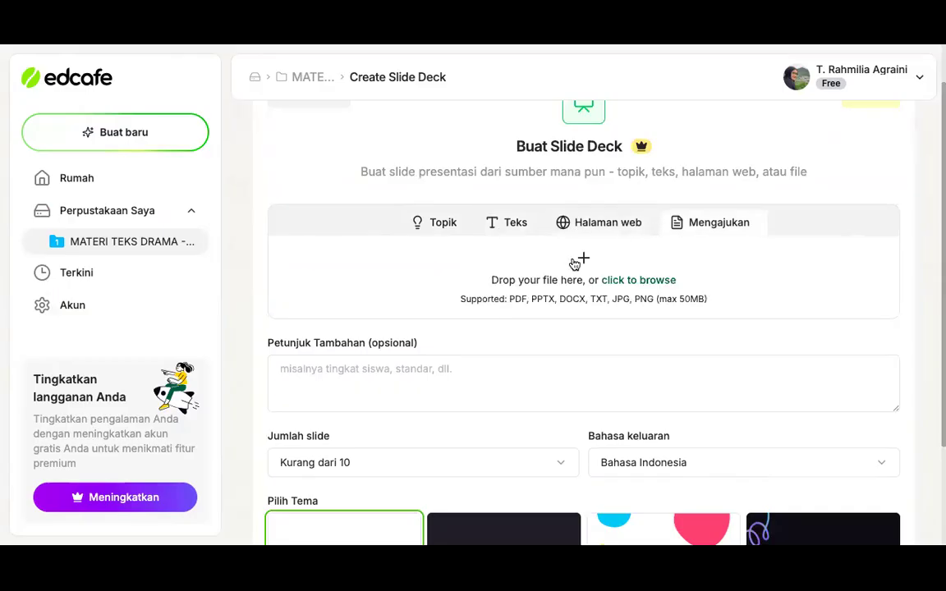
{"action": "left_click", "coordinate": [438, 226]}
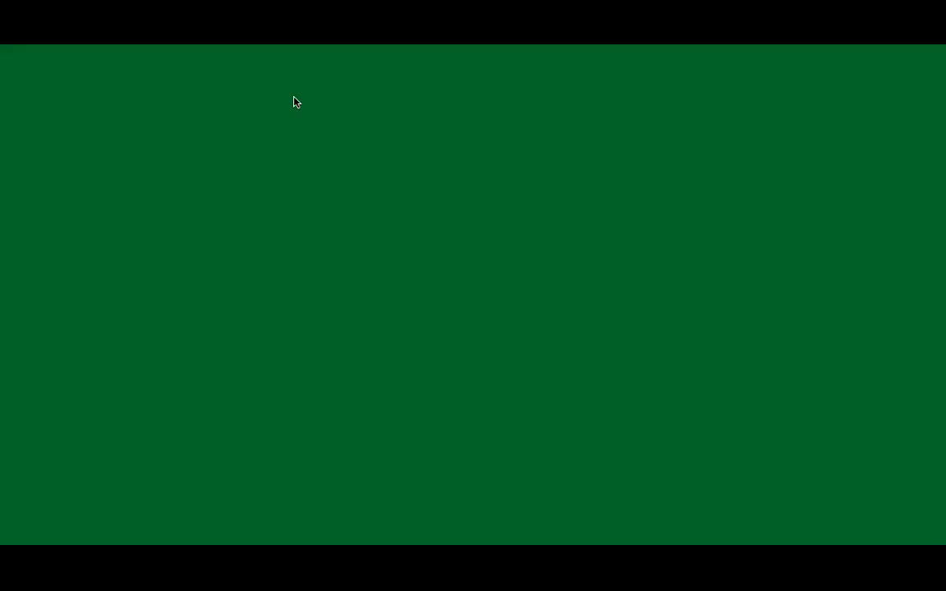
Search Google in a separate browser tab for "materi teks drama kelas 7"
{"action": "left_click", "coordinate": [303, 257]}
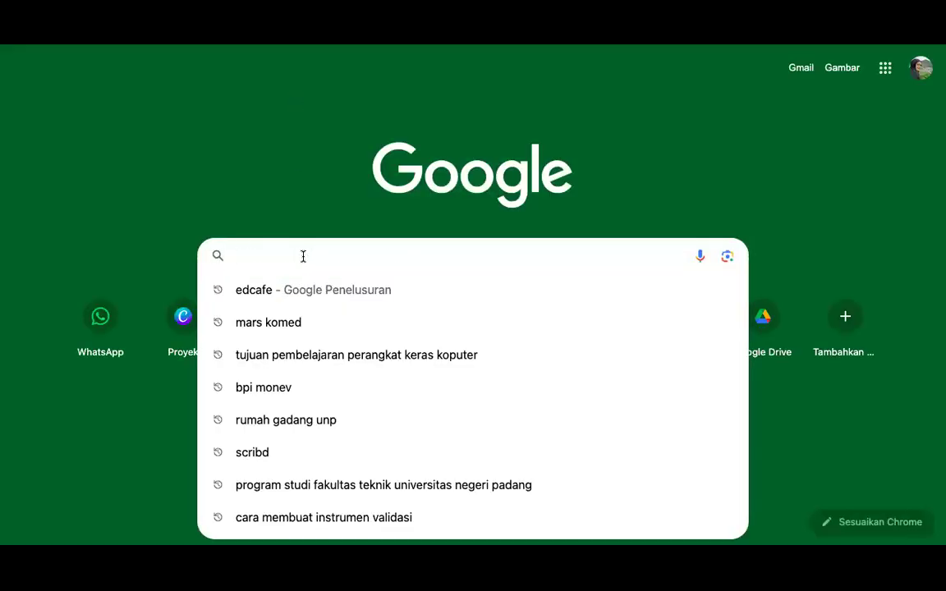
{"action": "type", "text": "TEKS D"}
{"action": "key", "text": "BackSpace"}
{"action": "key", "text": "BackSpace"}
{"action": "key", "text": "BackSpace"}
{"action": "key", "text": "BackSpace"}
{"action": "key", "text": "BackSpace"}
{"action": "type", "text": "MATERI "}
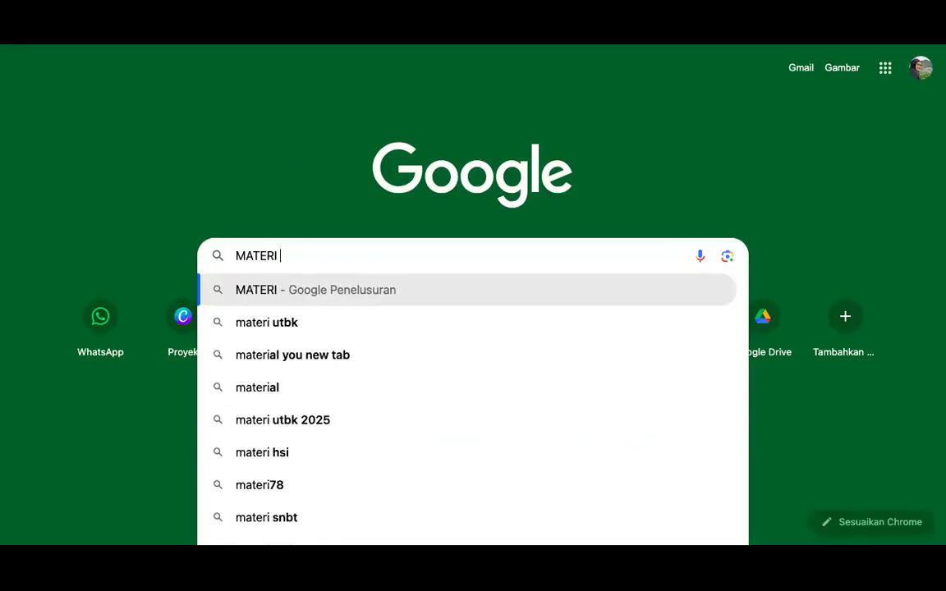
{"action": "type", "text": "TEKS DRAMA"}
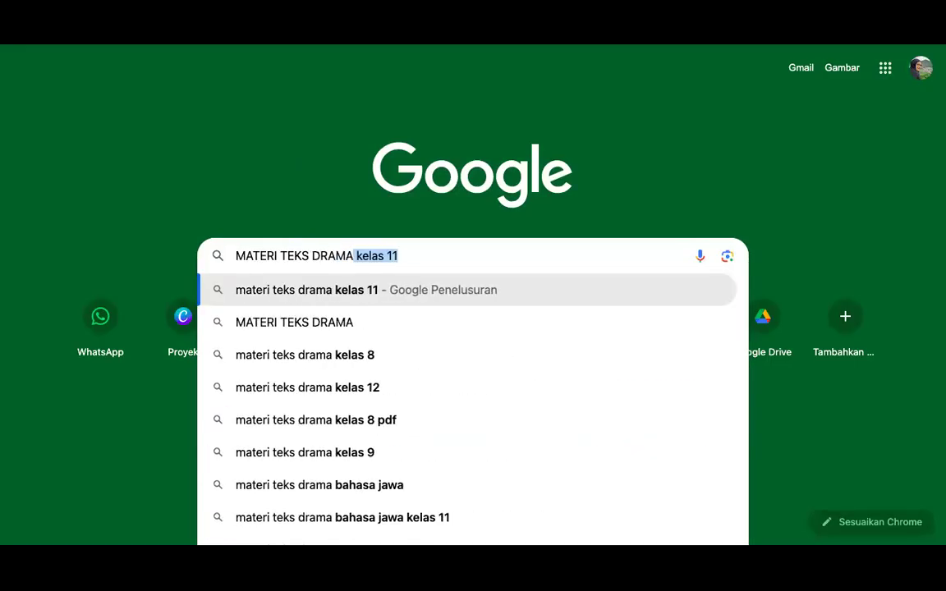
{"action": "key", "text": "Return"}
{"action": "key", "text": "BackSpace"}
{"action": "key", "text": "BackSpace"}
{"action": "type", "text": "7"}
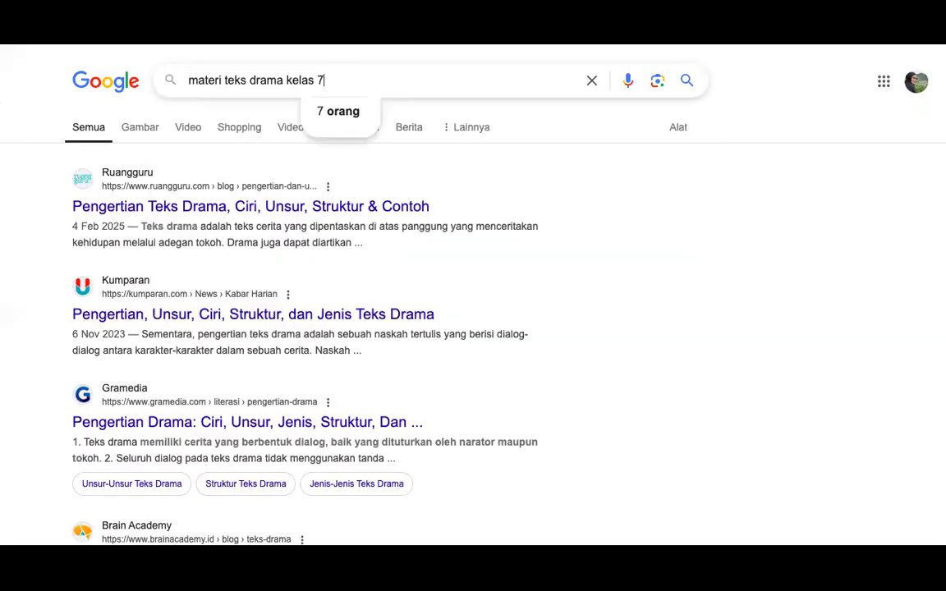
{"action": "key", "text": "Return"}
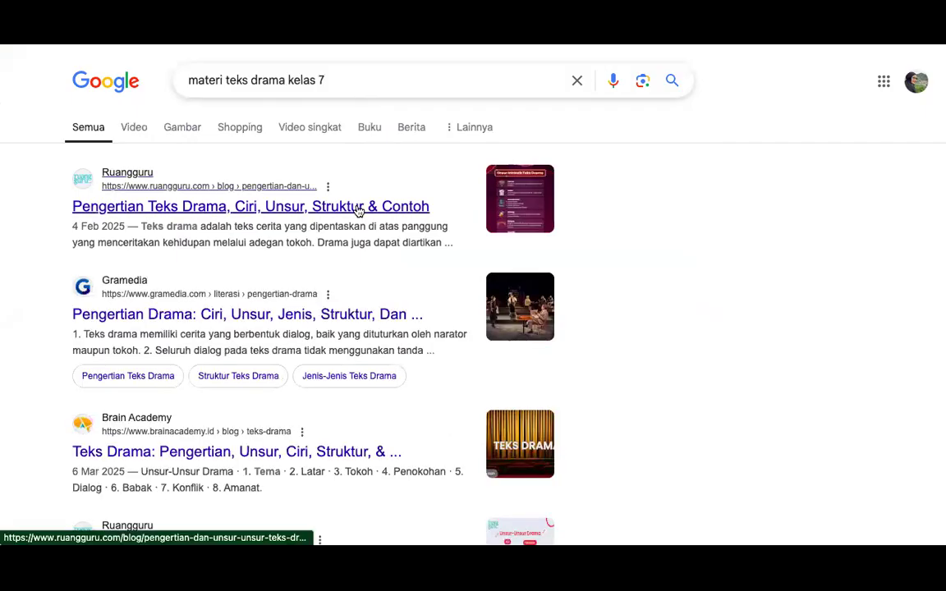
Open the Ruangguru article "Pengertian Teks Drama, Ciri, Unsur, Struktur & Contoh", dismiss its promo pop-up and skim the definition and Ciri-Ciri Teks Drama sections
{"action": "scroll", "coordinate": [459, 278], "scroll_direction": "down", "scroll_amount": 1}
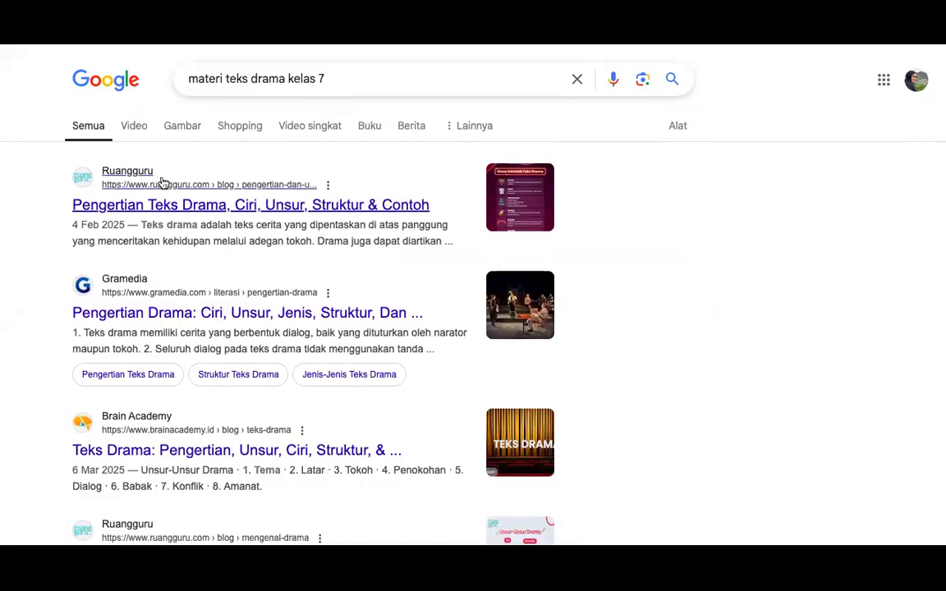
{"action": "left_click", "coordinate": [243, 204]}
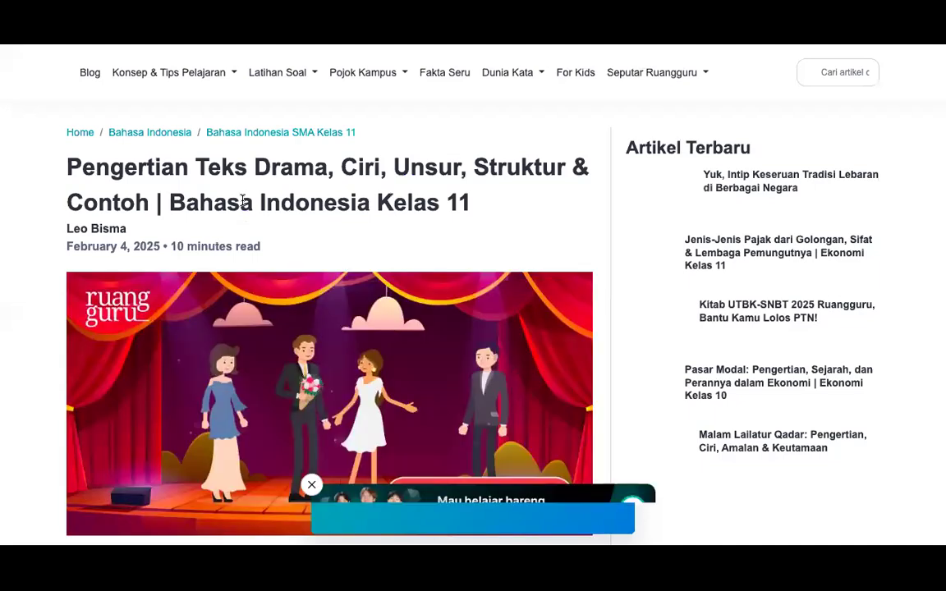
{"action": "scroll", "coordinate": [243, 202], "scroll_direction": "down", "scroll_amount": 5}
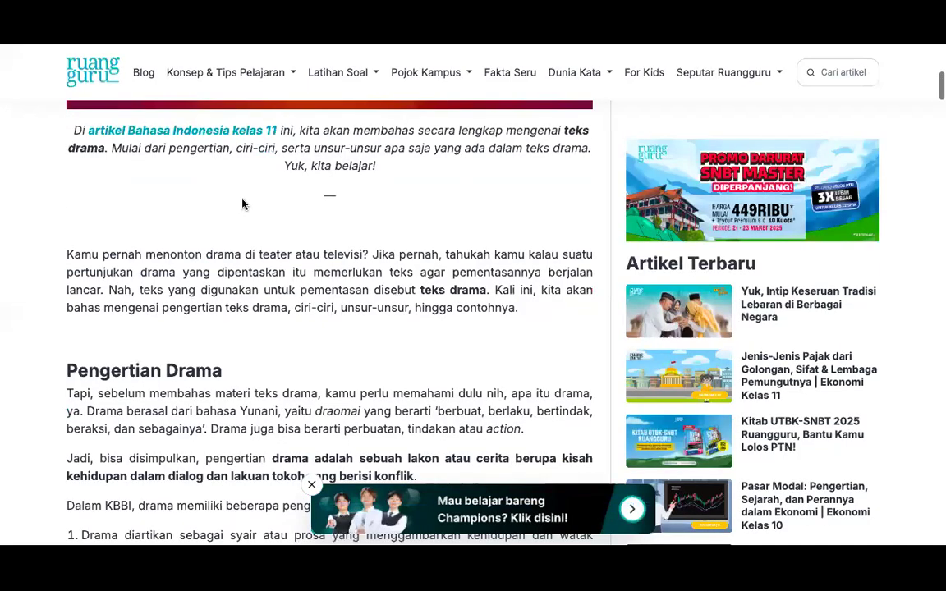
{"action": "scroll", "coordinate": [243, 204], "scroll_direction": "down", "scroll_amount": 2}
{"action": "scroll", "coordinate": [242, 203], "scroll_direction": "down", "scroll_amount": 5}
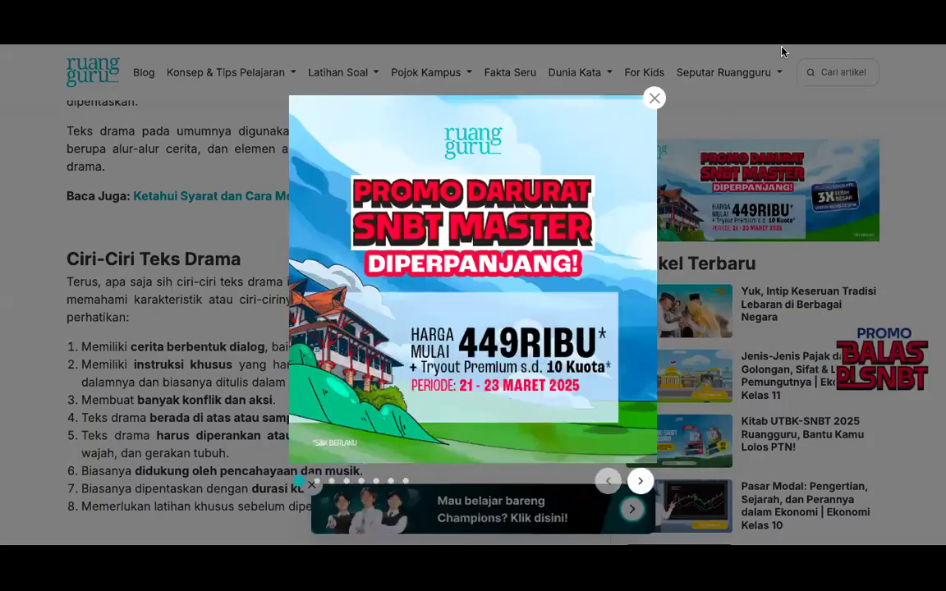
{"action": "left_click", "coordinate": [654, 98]}
{"action": "scroll", "coordinate": [416, 134], "scroll_direction": "up", "scroll_amount": 3}
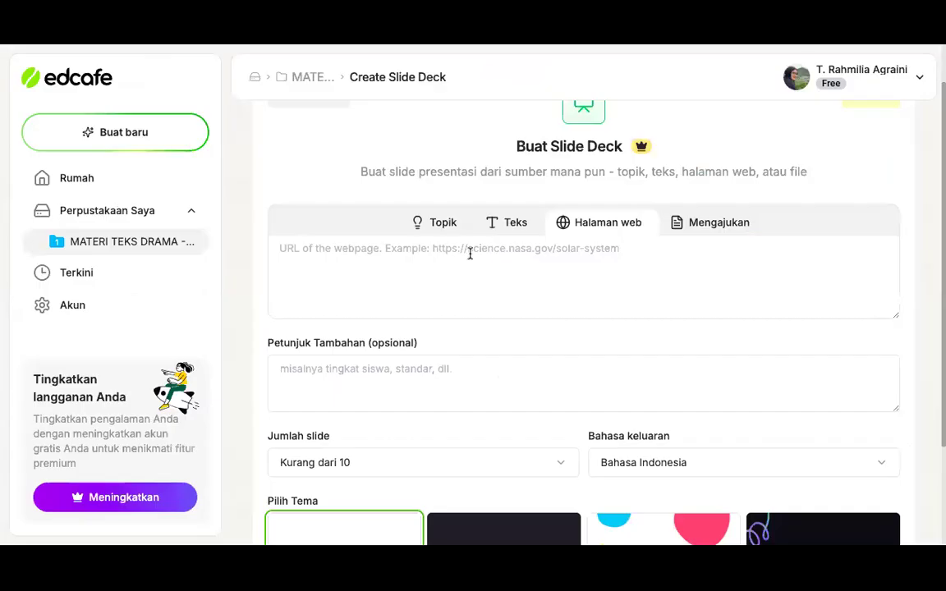
{"action": "left_click", "coordinate": [373, 251]}
{"action": "type", "text": "https://www.ruangguru.com/blog/pengertian-dan-unsur-unsur-teks-drama"}
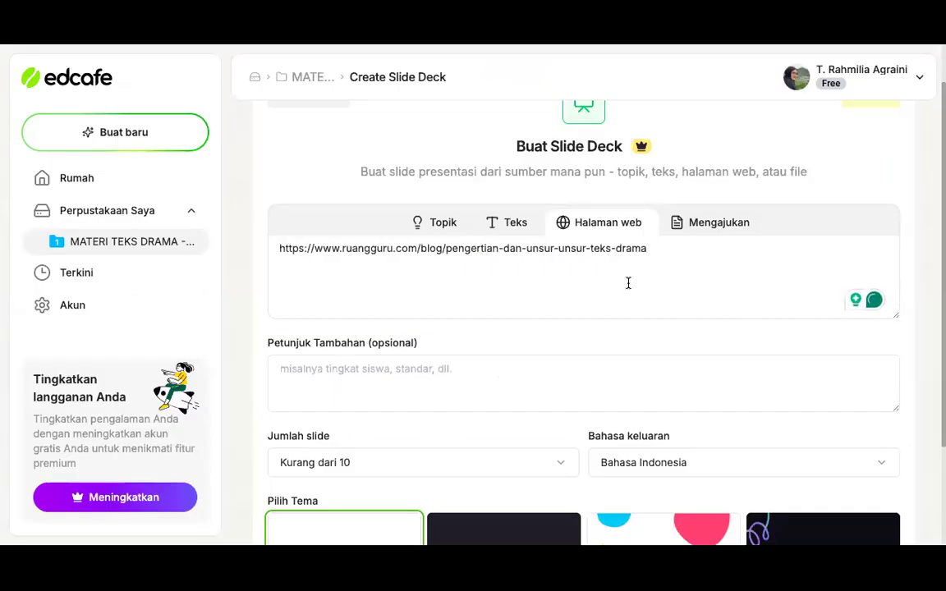
{"action": "scroll", "coordinate": [672, 263], "scroll_direction": "down", "scroll_amount": 1}
{"action": "scroll", "coordinate": [673, 265], "scroll_direction": "down", "scroll_amount": 1}
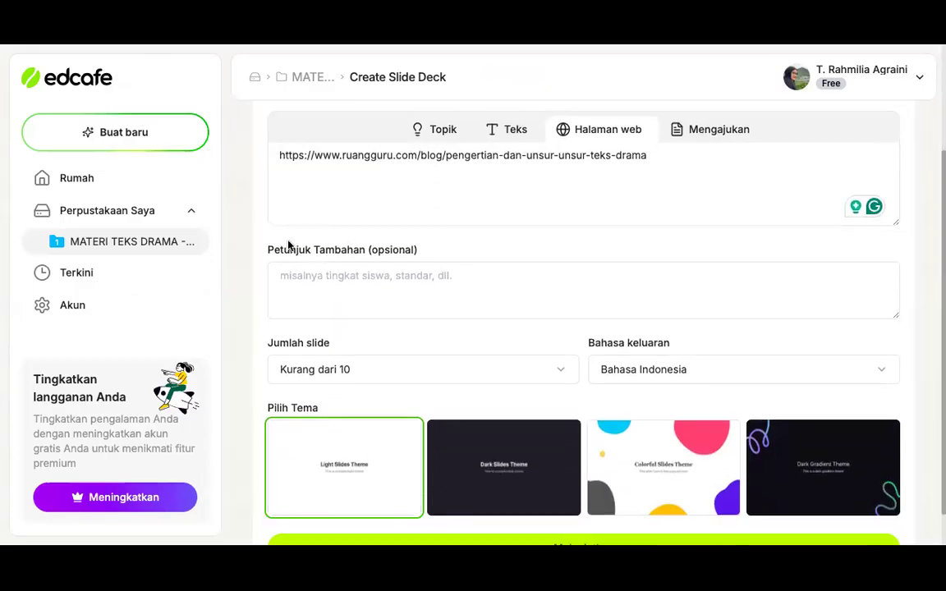
{"action": "left_click", "coordinate": [363, 287]}
{"action": "type", "text": "u"}
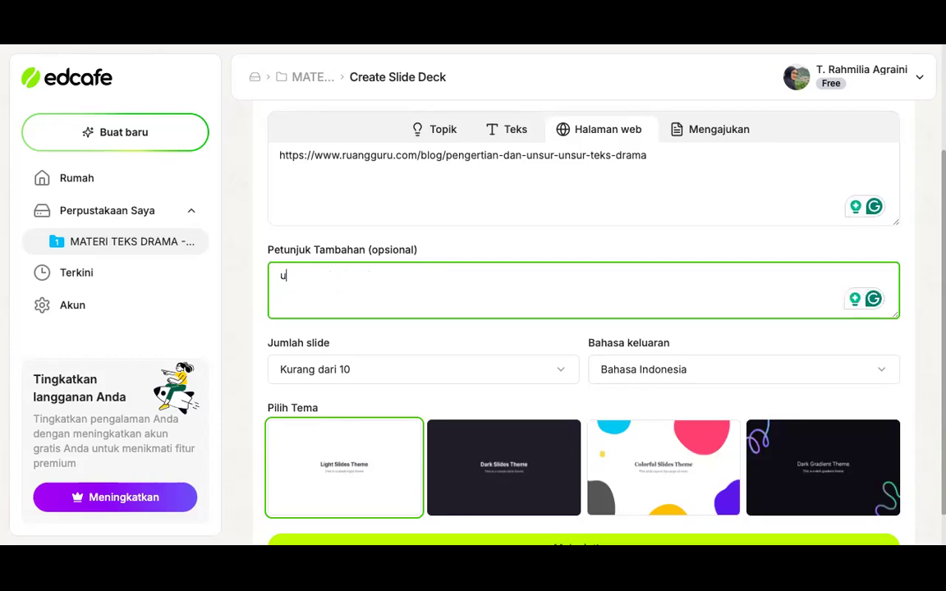
{"action": "type", "text": "ntuk siswa sm"}
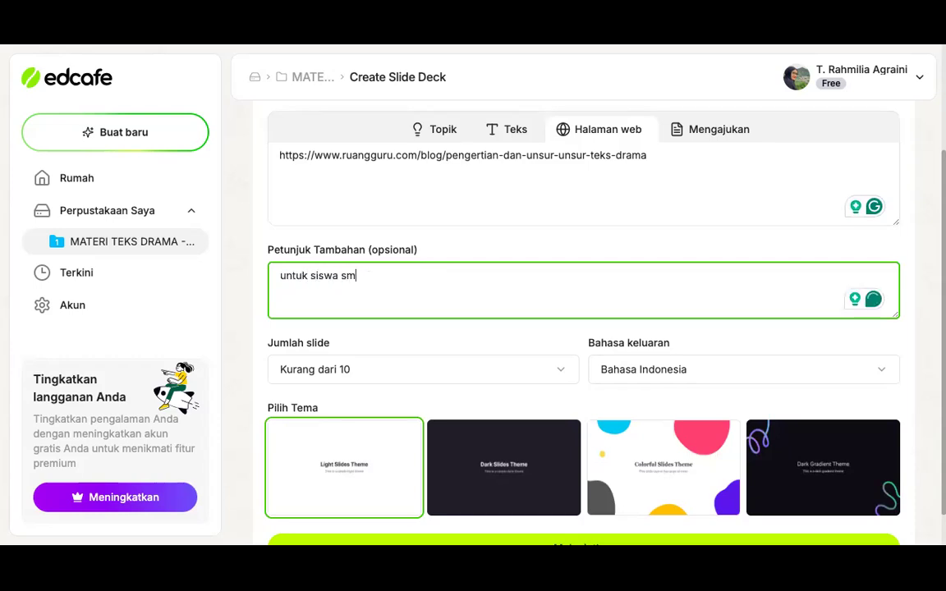
{"action": "type", "text": "p kelas 7"}
Keep the number of slides at Kurang dari 10 and choose the Colorful Slides Theme for the deck
{"action": "scroll", "coordinate": [521, 325], "scroll_direction": "down", "scroll_amount": 1}
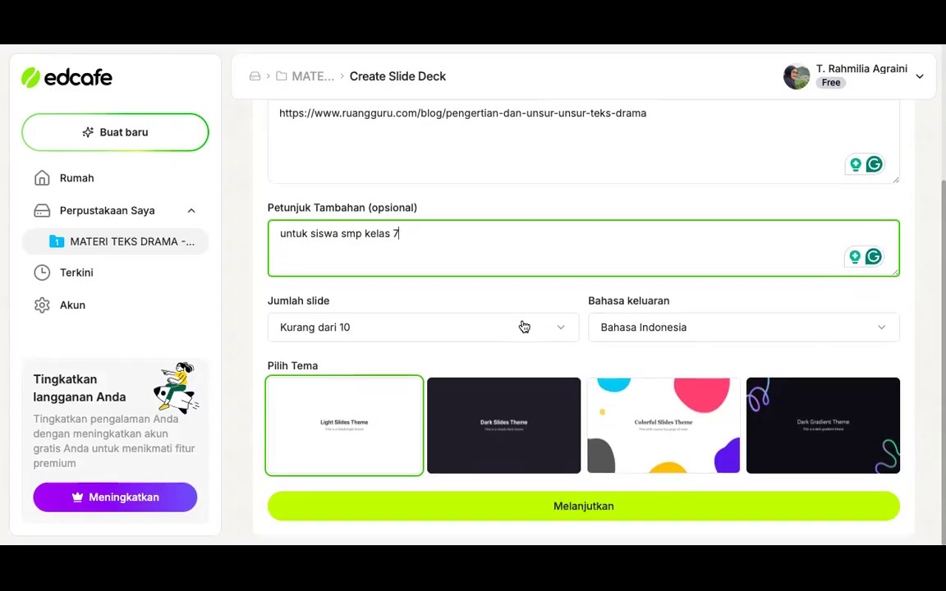
{"action": "left_click", "coordinate": [460, 333]}
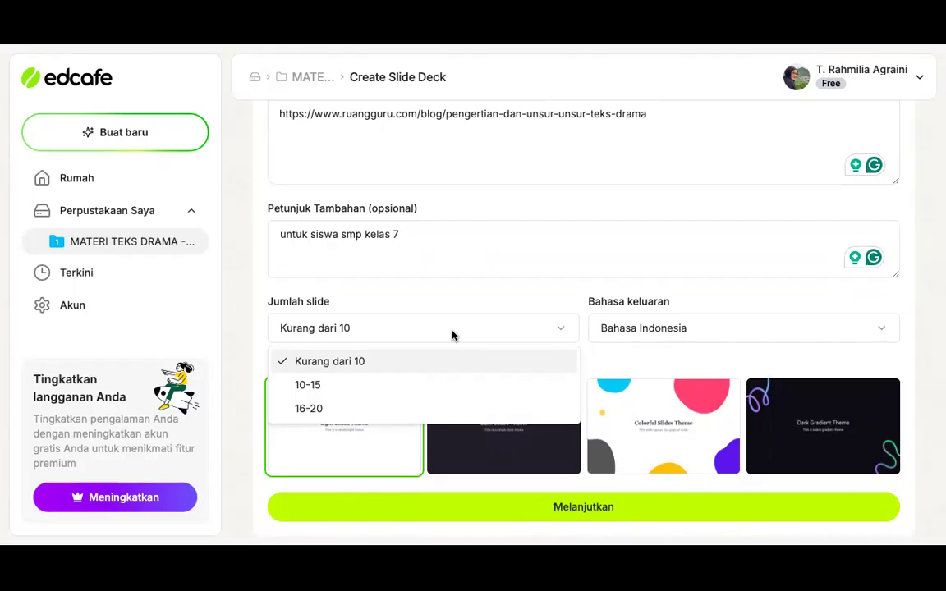
{"action": "left_click", "coordinate": [358, 365]}
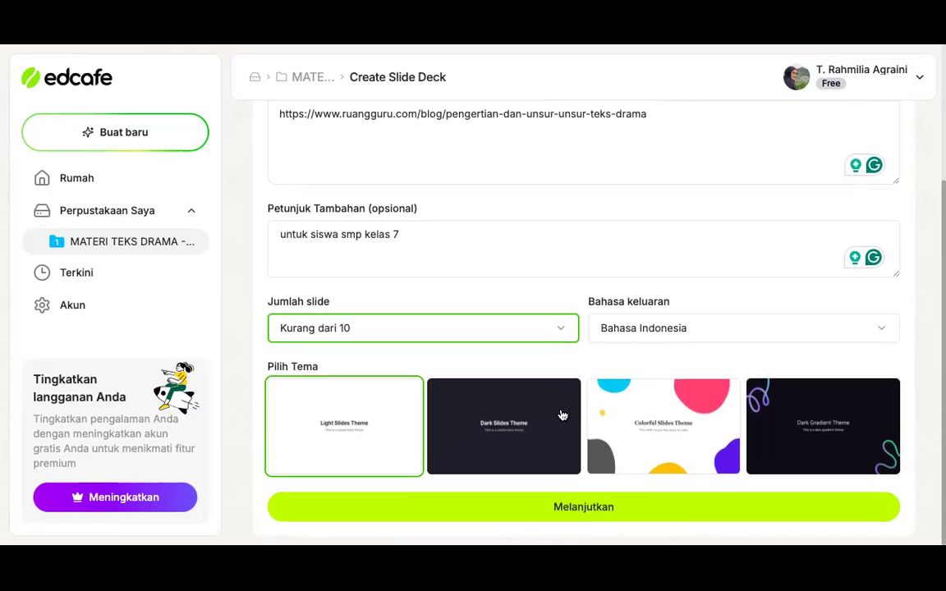
{"action": "left_click", "coordinate": [674, 435]}
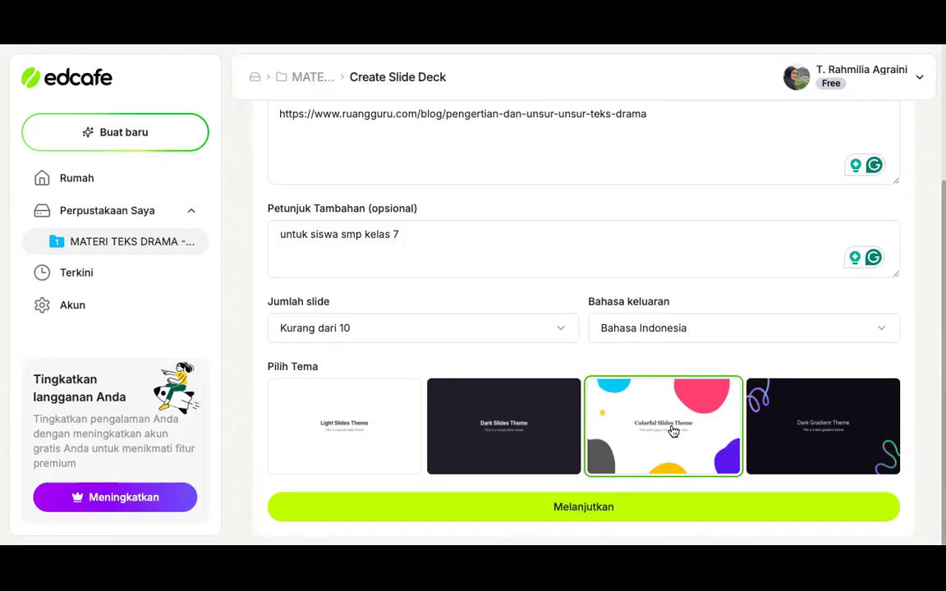
Try to generate the slide deck from the configured form, dismissing the Pro upgrade dialog each time
{"action": "left_click", "coordinate": [605, 510]}
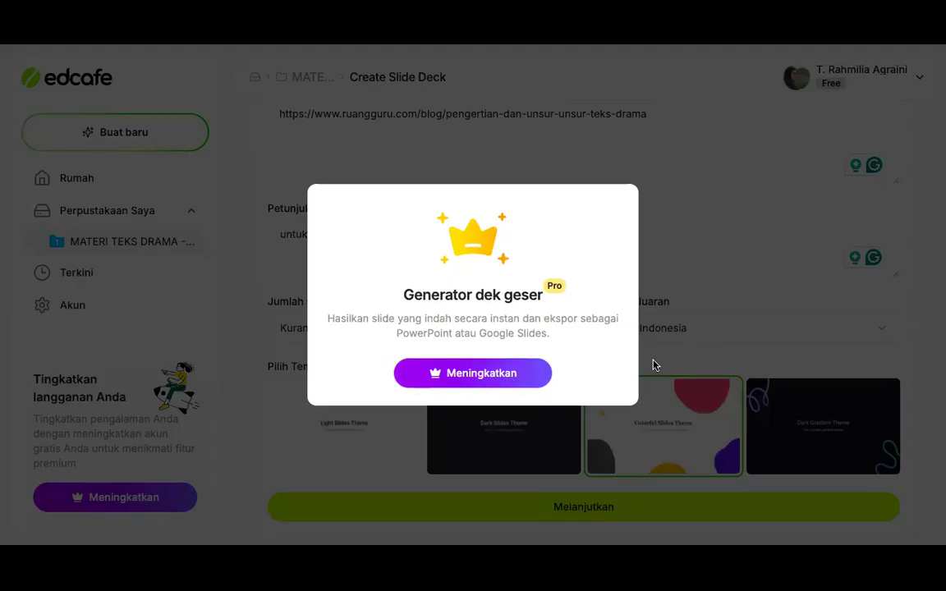
{"action": "left_click", "coordinate": [698, 363]}
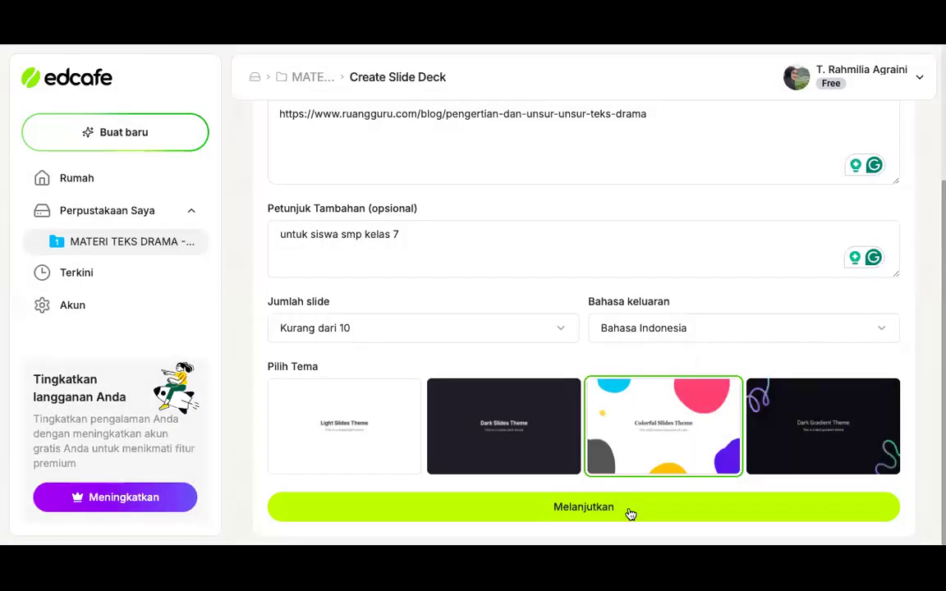
{"action": "left_click", "coordinate": [630, 513]}
{"action": "left_click", "coordinate": [680, 325]}
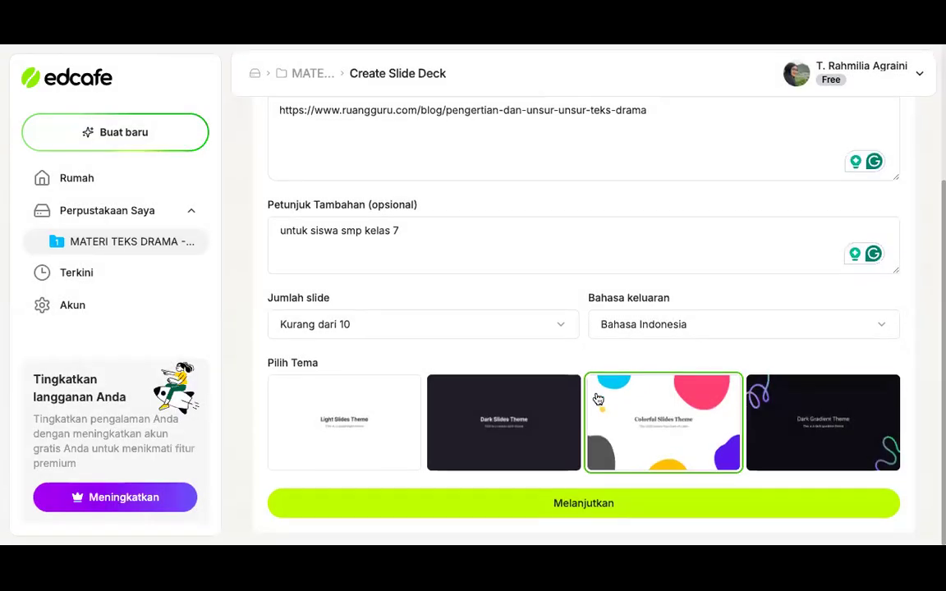
{"action": "scroll", "coordinate": [597, 394], "scroll_direction": "up", "scroll_amount": 2}
{"action": "scroll", "coordinate": [597, 394], "scroll_direction": "down", "scroll_amount": 2}
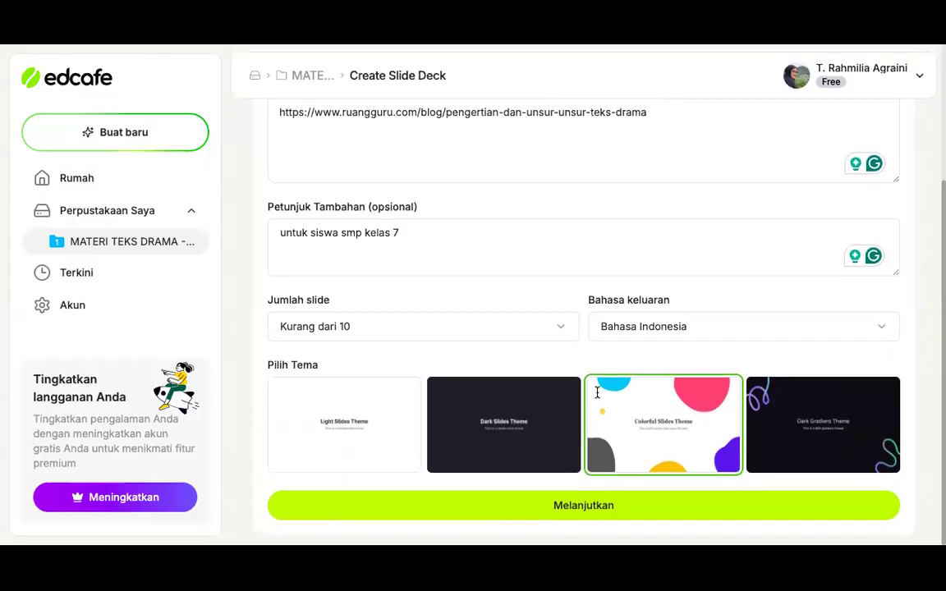
{"action": "left_click", "coordinate": [606, 519]}
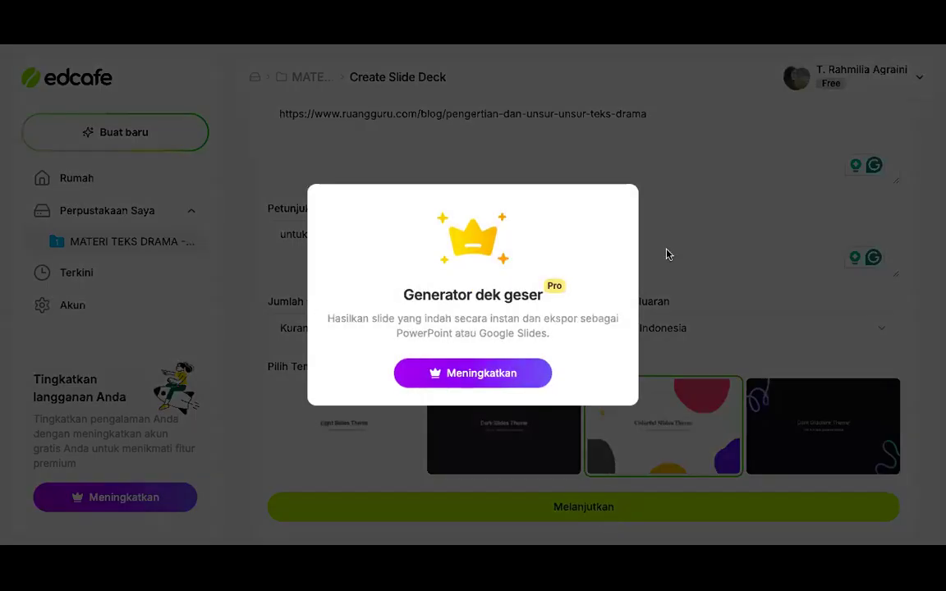
{"action": "left_click", "coordinate": [682, 261]}
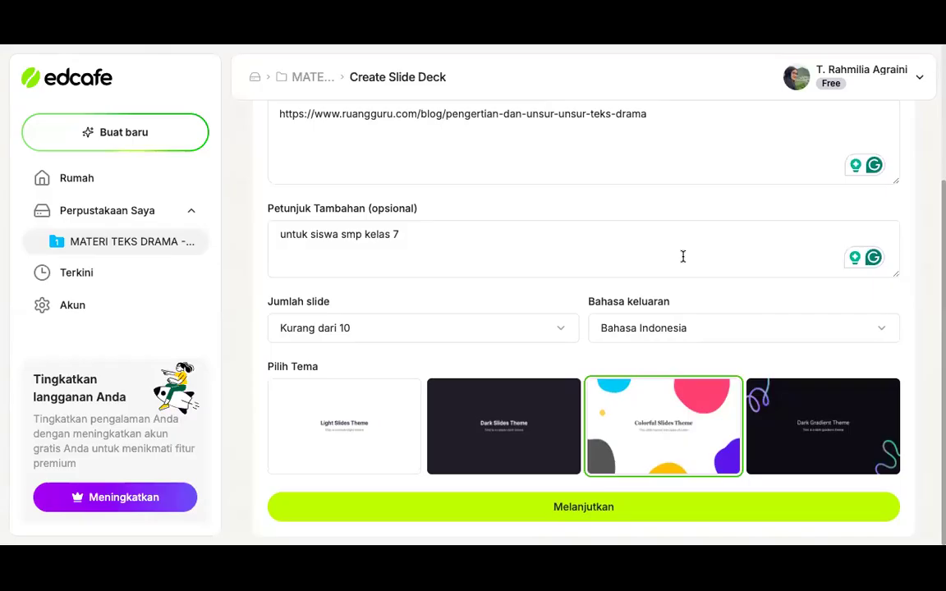
{"action": "left_click", "coordinate": [918, 92]}
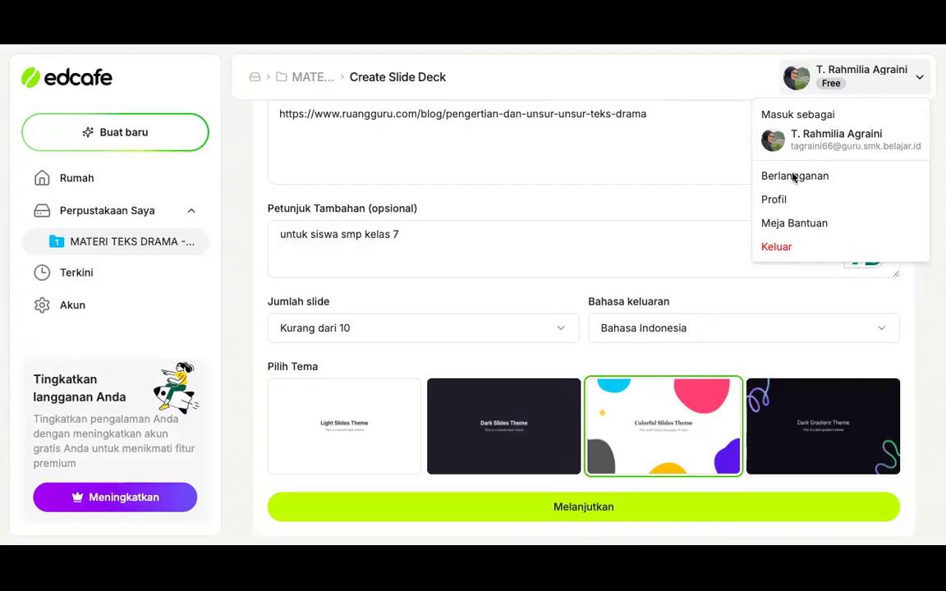
{"action": "left_click", "coordinate": [765, 297]}
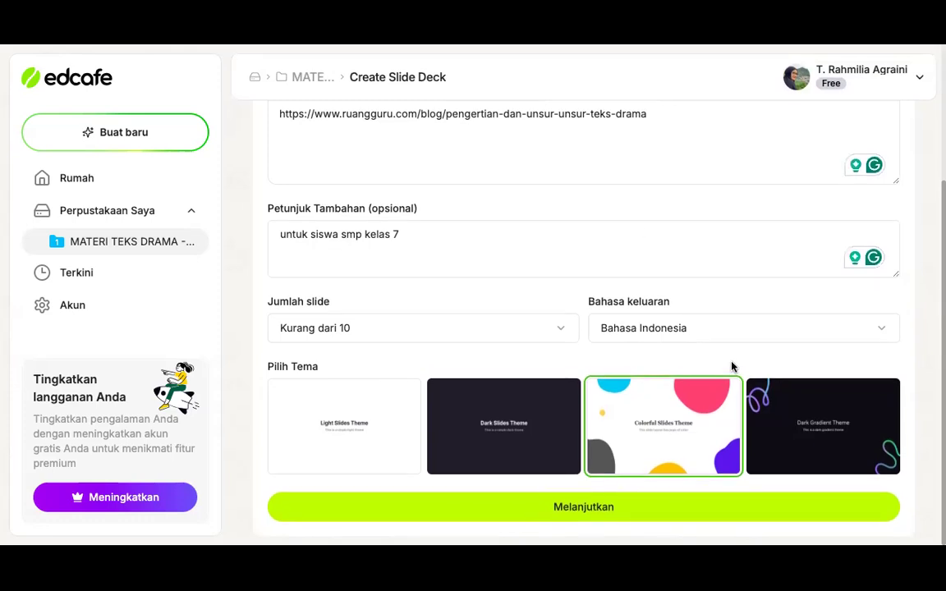
{"action": "scroll", "coordinate": [638, 236], "scroll_direction": "up", "scroll_amount": 3}
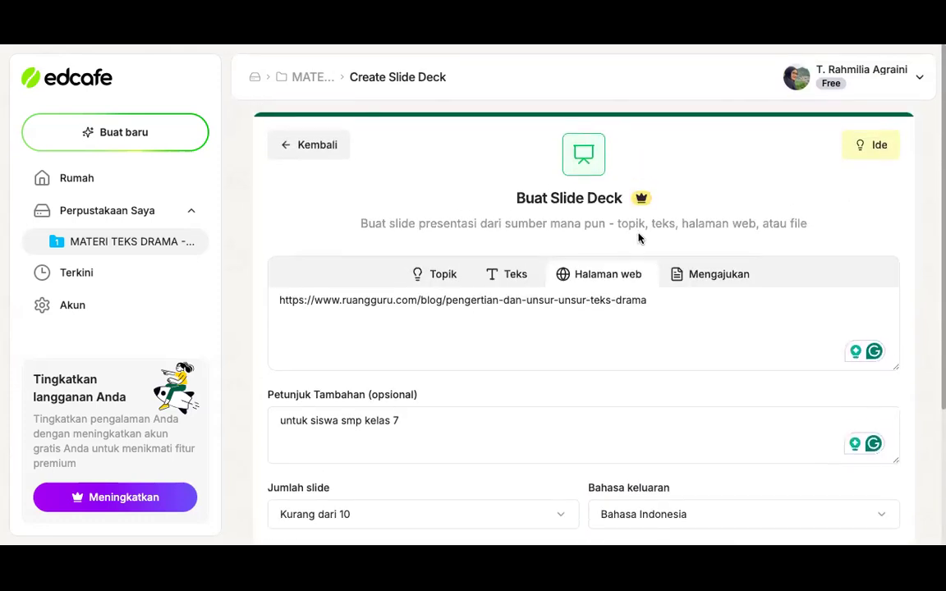
{"action": "scroll", "coordinate": [632, 226], "scroll_direction": "down", "scroll_amount": 2}
{"action": "scroll", "coordinate": [584, 343], "scroll_direction": "down", "scroll_amount": 1}
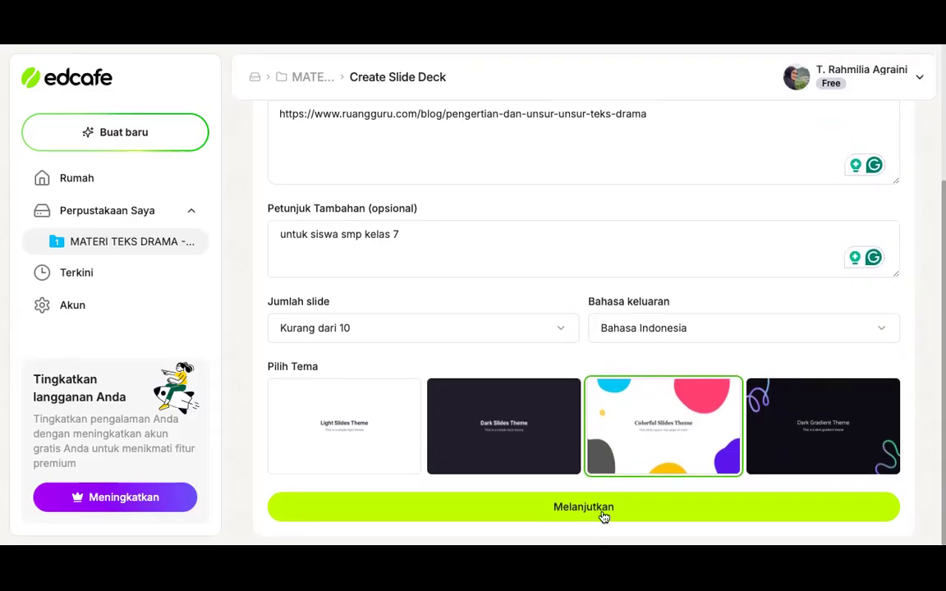
{"action": "scroll", "coordinate": [679, 243], "scroll_direction": "up", "scroll_amount": 3}
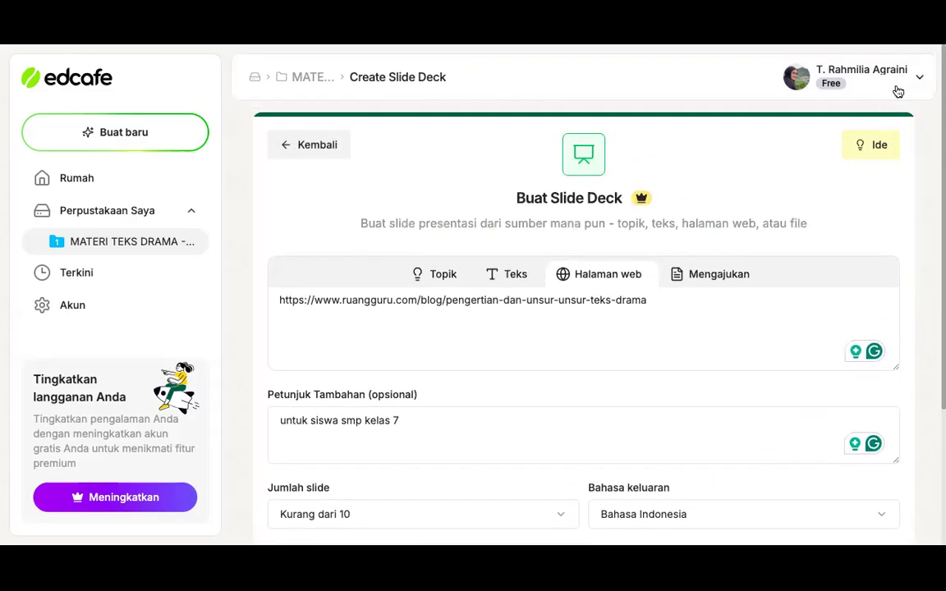
Try to change the Edcafe account by signing out and continuing with Google, repeating the attempt once
{"action": "left_click", "coordinate": [905, 82]}
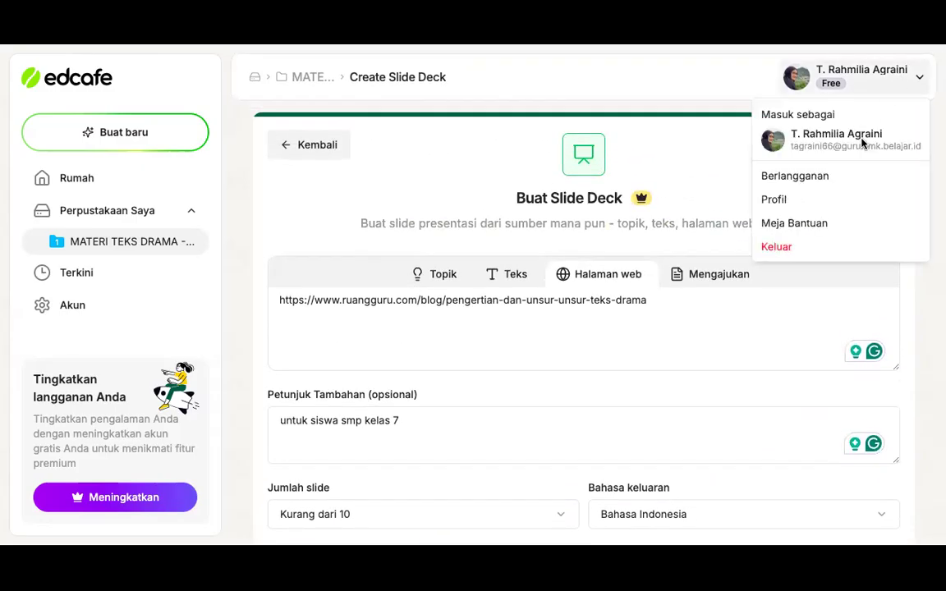
{"action": "left_click", "coordinate": [798, 247]}
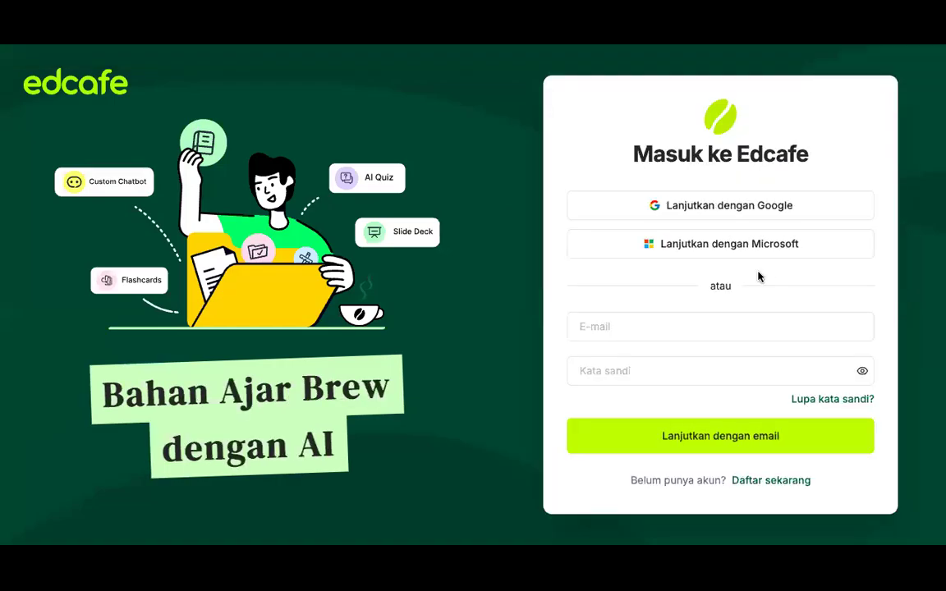
{"action": "left_click", "coordinate": [757, 206]}
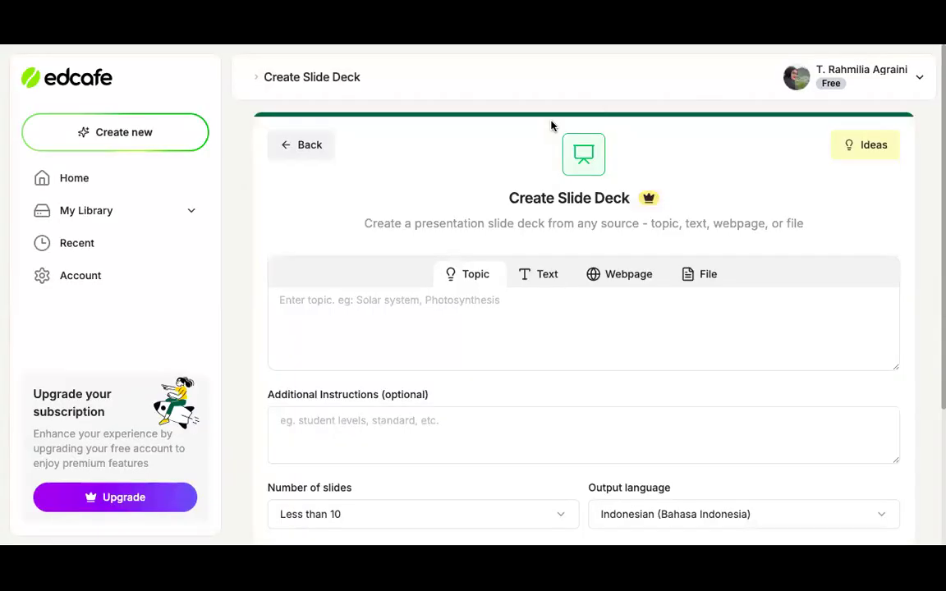
{"action": "left_click", "coordinate": [877, 79]}
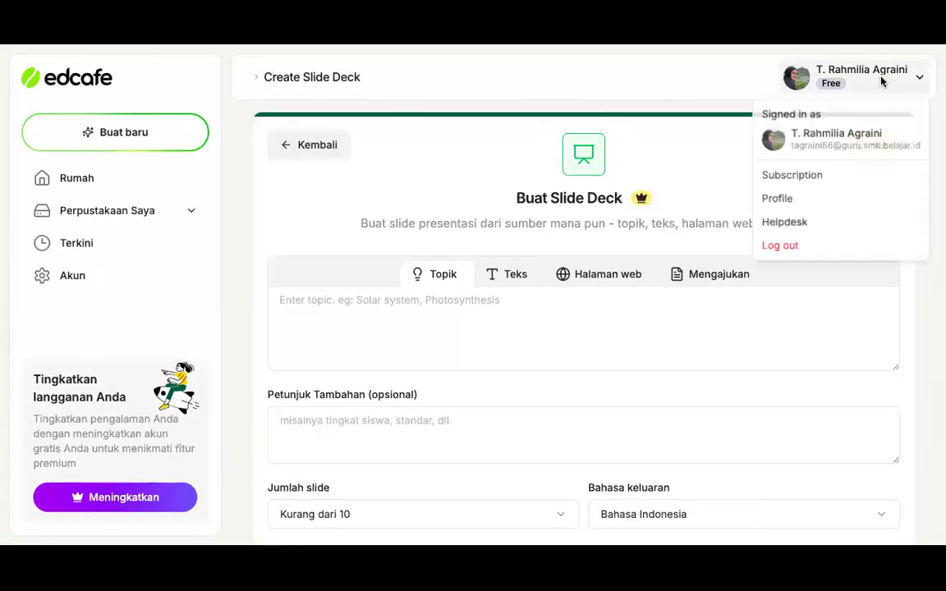
{"action": "left_click", "coordinate": [805, 247]}
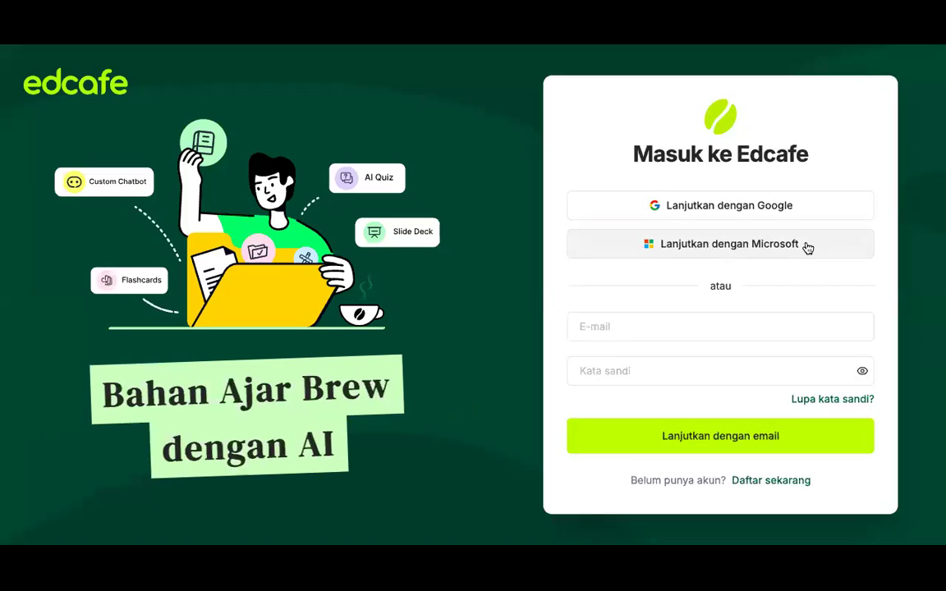
{"action": "left_click", "coordinate": [750, 213]}
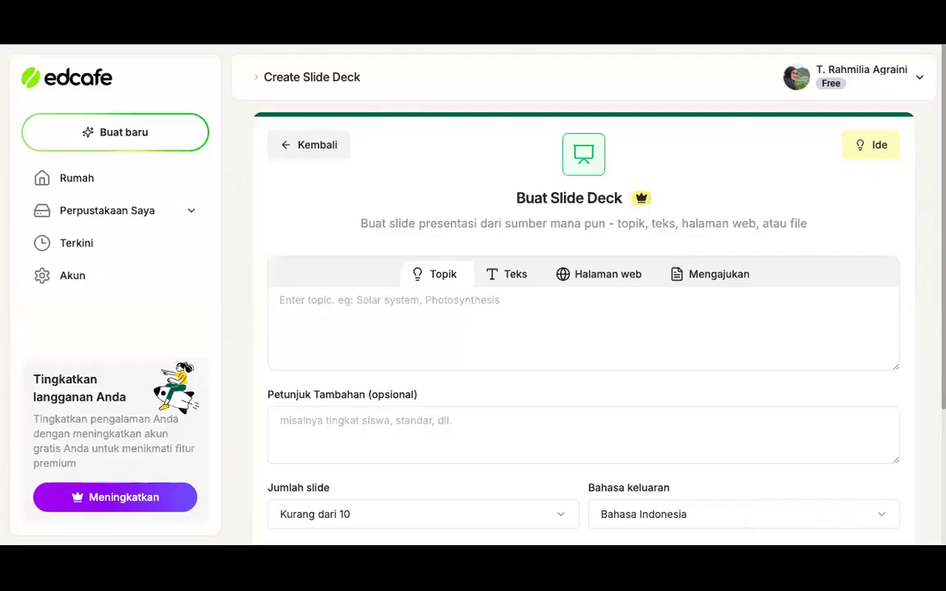
Switch to another Chrome profile, choosing the second of the two identically named entries under Profil Chrome lainnya
{"action": "left_click", "coordinate": [904, 18]}
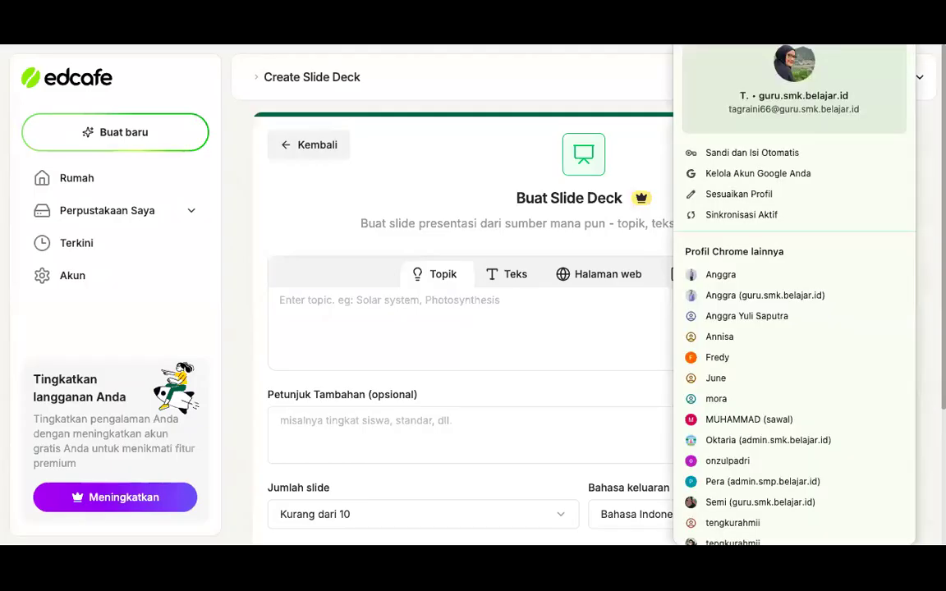
{"action": "scroll", "coordinate": [743, 353], "scroll_direction": "down", "scroll_amount": 1}
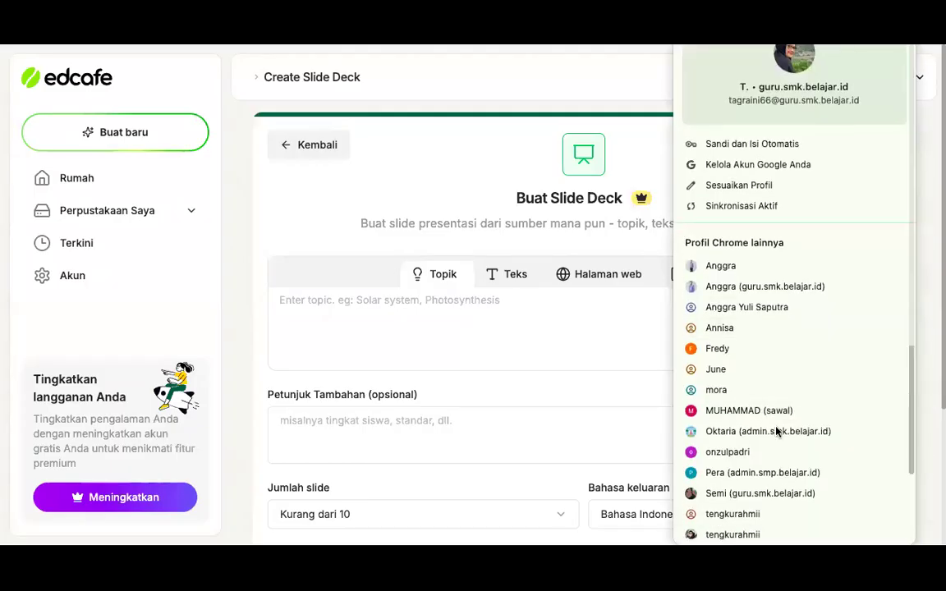
{"action": "left_click", "coordinate": [736, 535]}
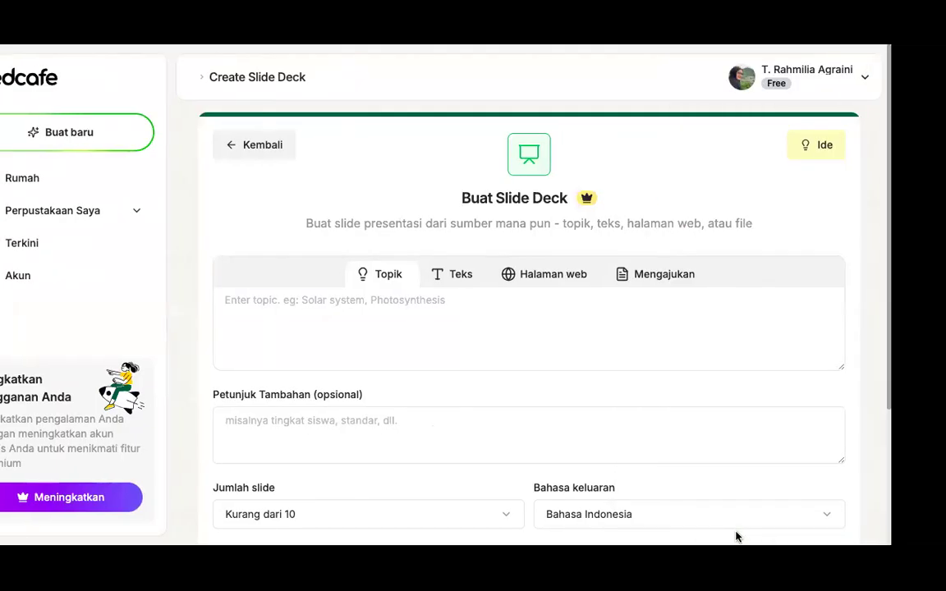
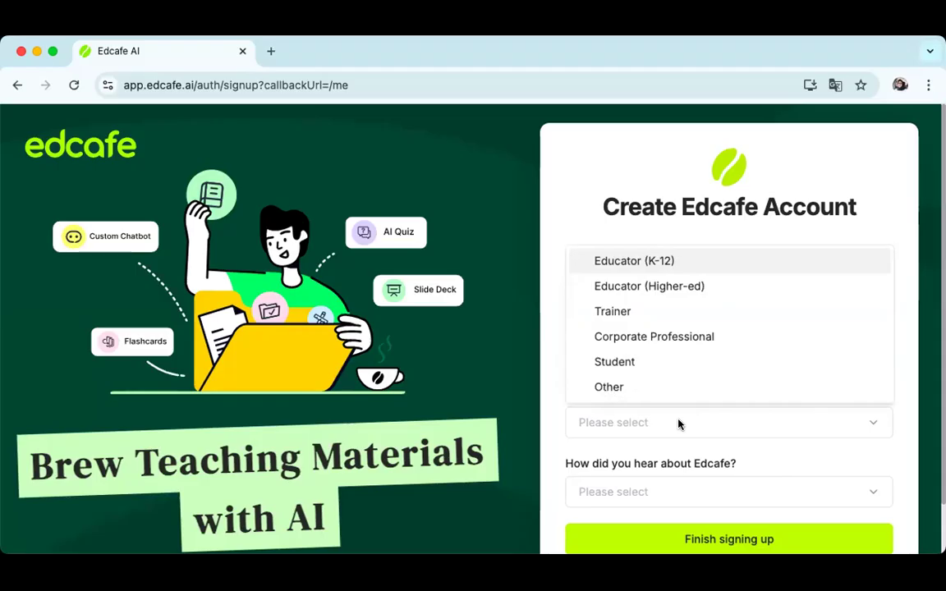
Finish signing up for Edcafe with profession Educator (K-12) and Other as the way of hearing about it
{"action": "left_click", "coordinate": [672, 268]}
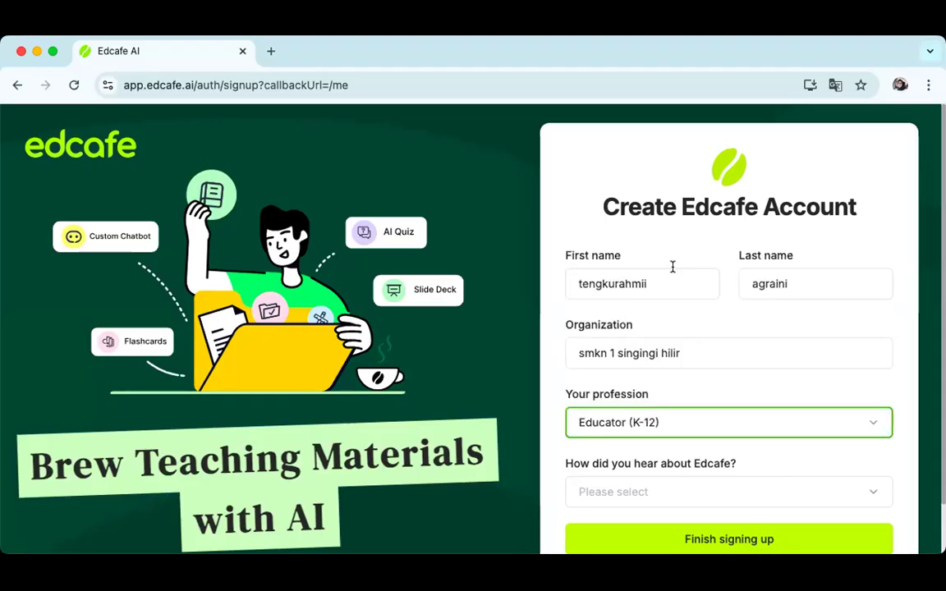
{"action": "scroll", "coordinate": [671, 268], "scroll_direction": "down", "scroll_amount": 1}
{"action": "left_click", "coordinate": [659, 435]}
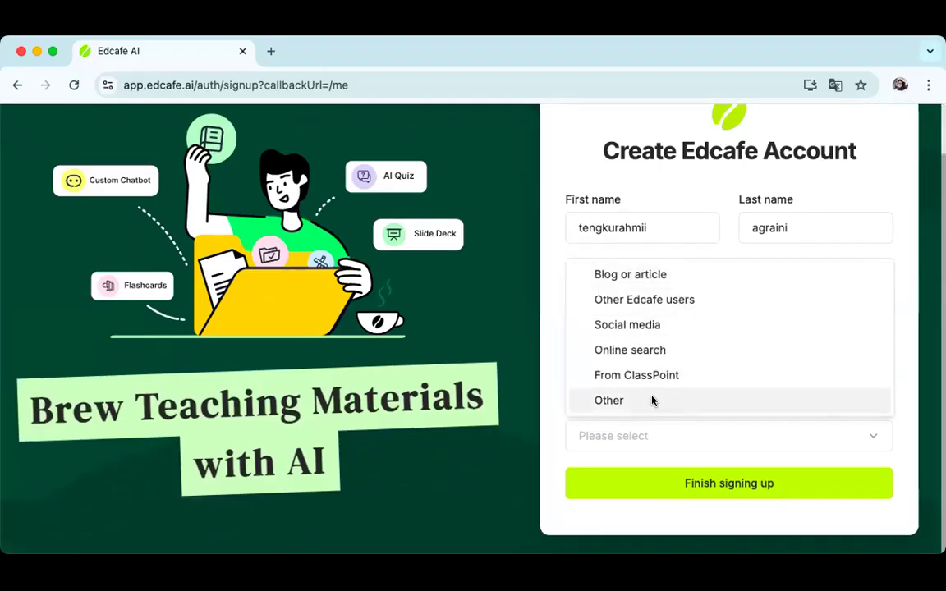
{"action": "left_click", "coordinate": [654, 399]}
{"action": "left_click", "coordinate": [704, 486]}
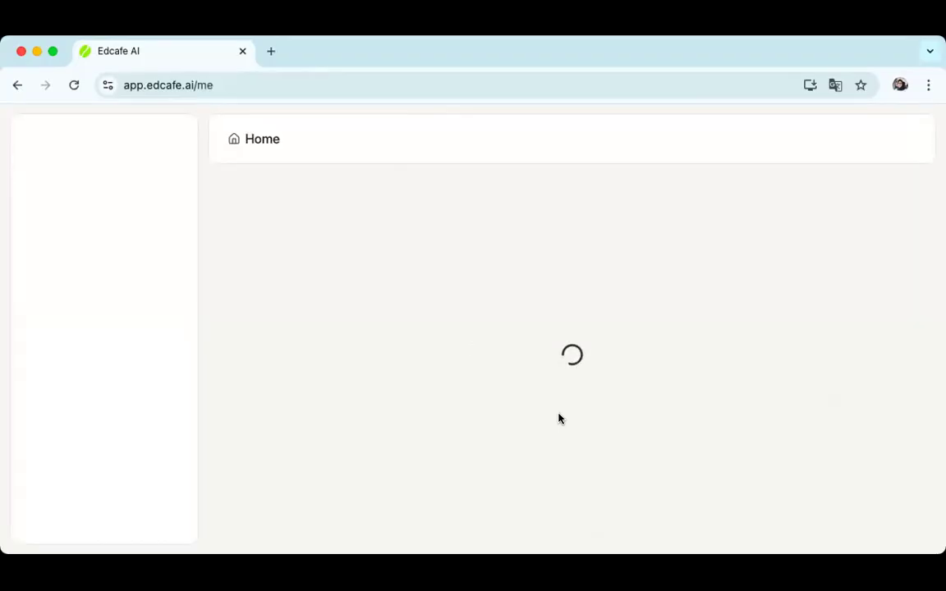
Enlarge the browser to full screen and start a new slide deck from the empty library, with Webpage as its source
{"action": "left_click", "coordinate": [53, 52]}
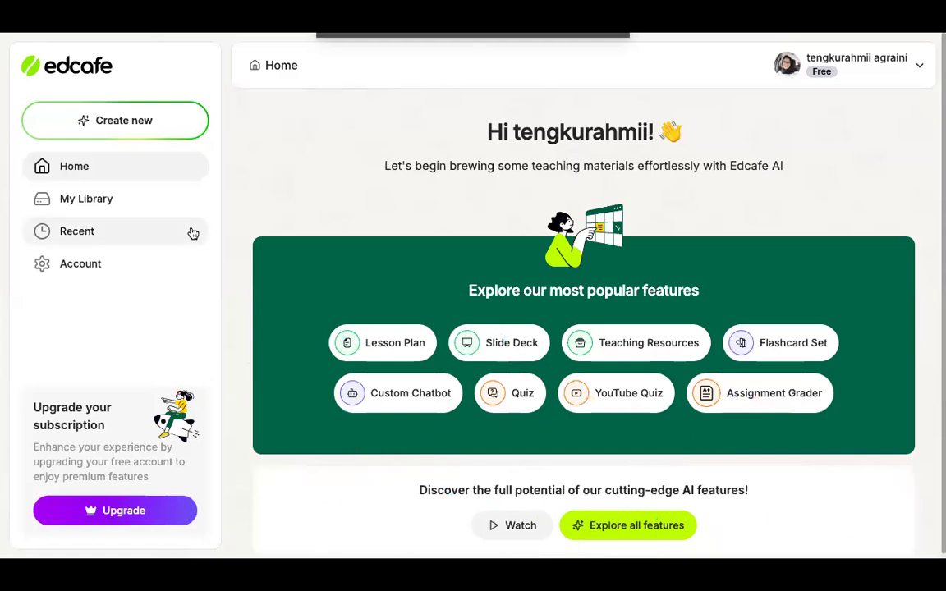
{"action": "left_click", "coordinate": [144, 201]}
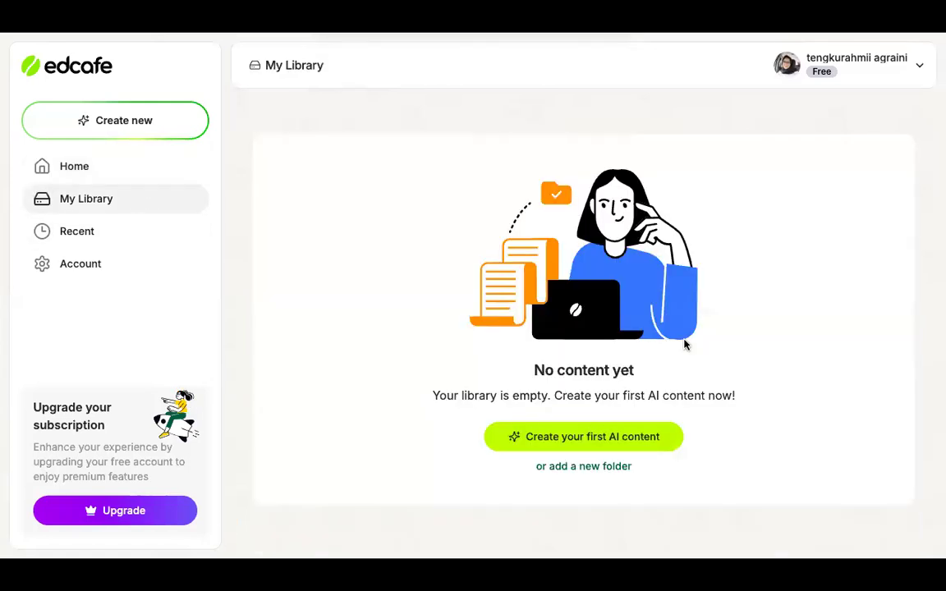
{"action": "left_click", "coordinate": [622, 440]}
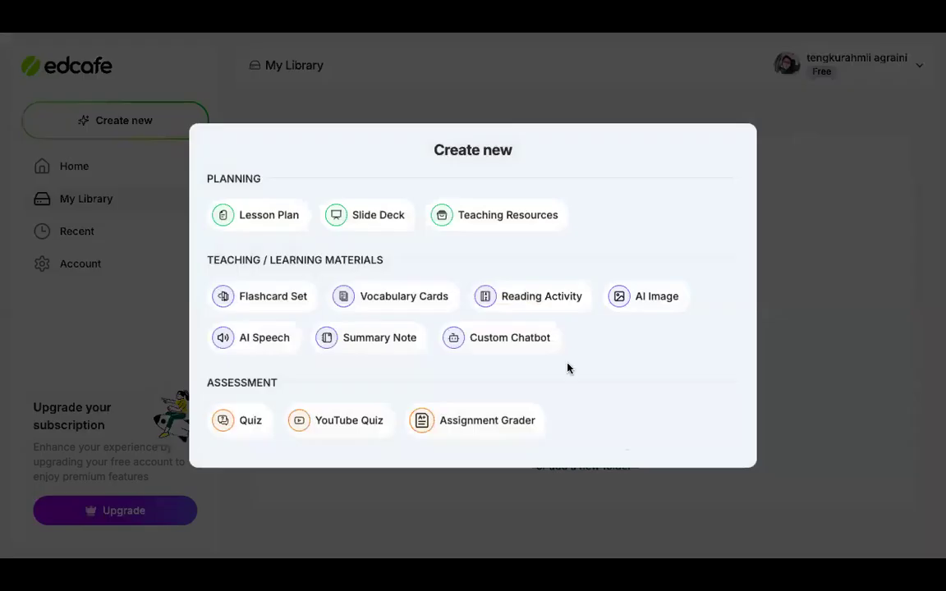
{"action": "left_click", "coordinate": [389, 215]}
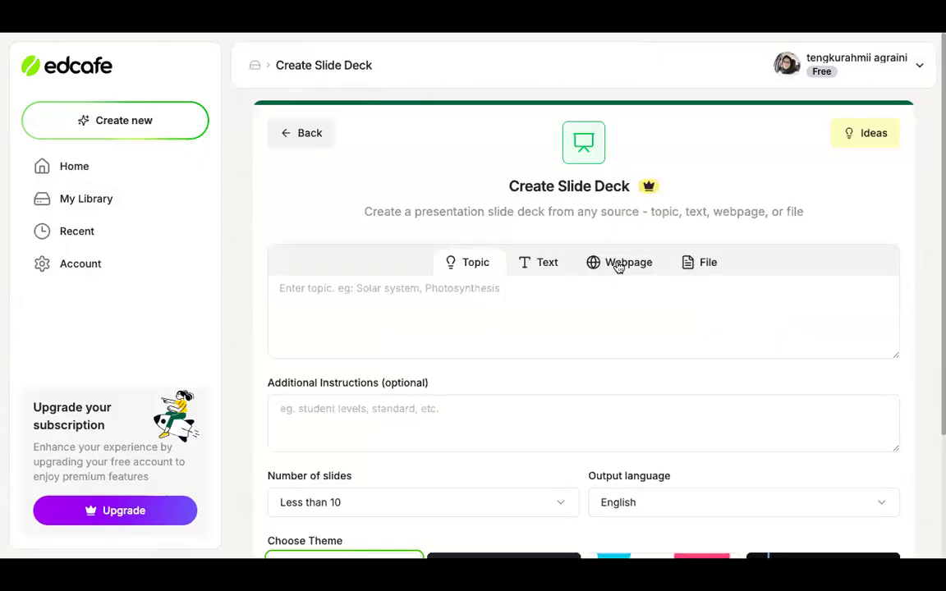
{"action": "left_click", "coordinate": [619, 267]}
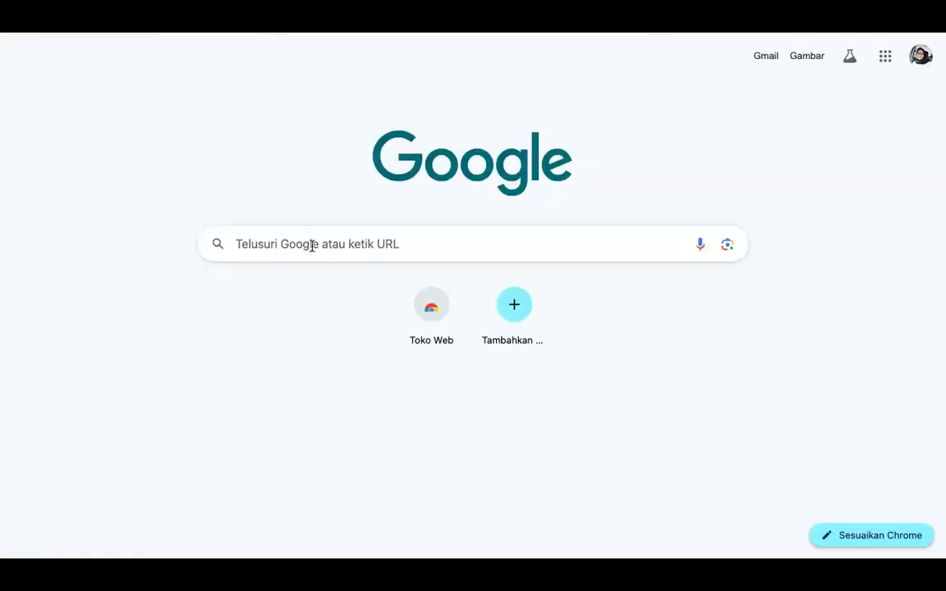
Search Google for "materi teks drama", accept the suggested completion and refine the query to "materi teks drama kelas 7 smp"
{"action": "left_click", "coordinate": [311, 245]}
{"action": "type", "text": "materi t"}
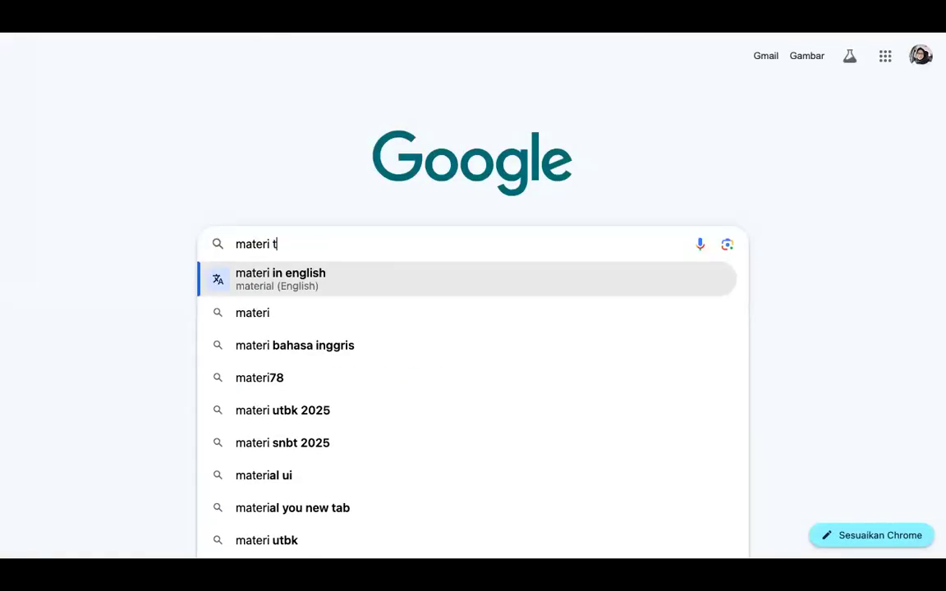
{"action": "type", "text": "eks drama"}
{"action": "key", "text": "Return"}
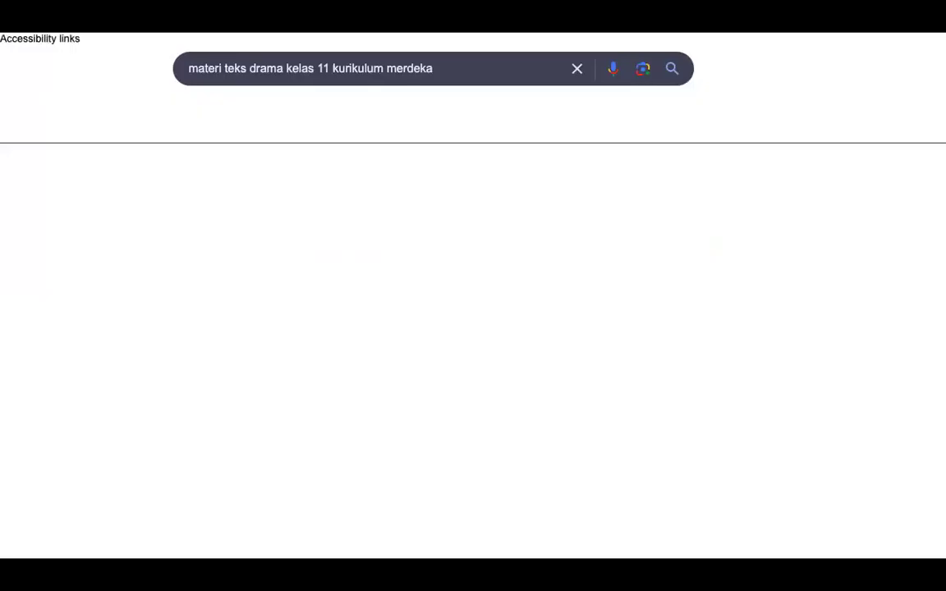
{"action": "left_click_drag", "start_coordinate": [434, 67], "coordinate": [322, 70]}
{"action": "key", "text": "BackSpace"}
{"action": "key", "text": "BackSpace"}
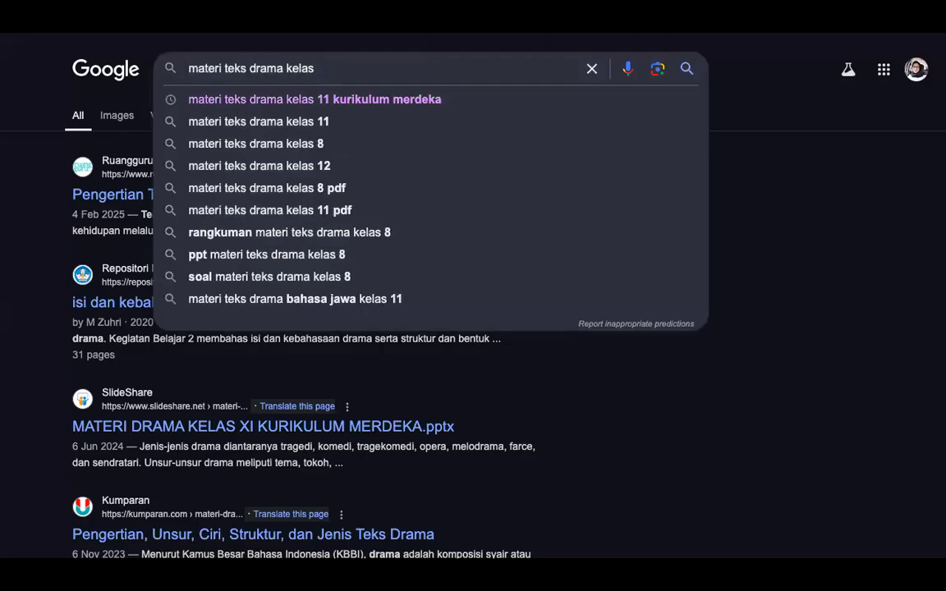
{"action": "type", "text": "7 smp"}
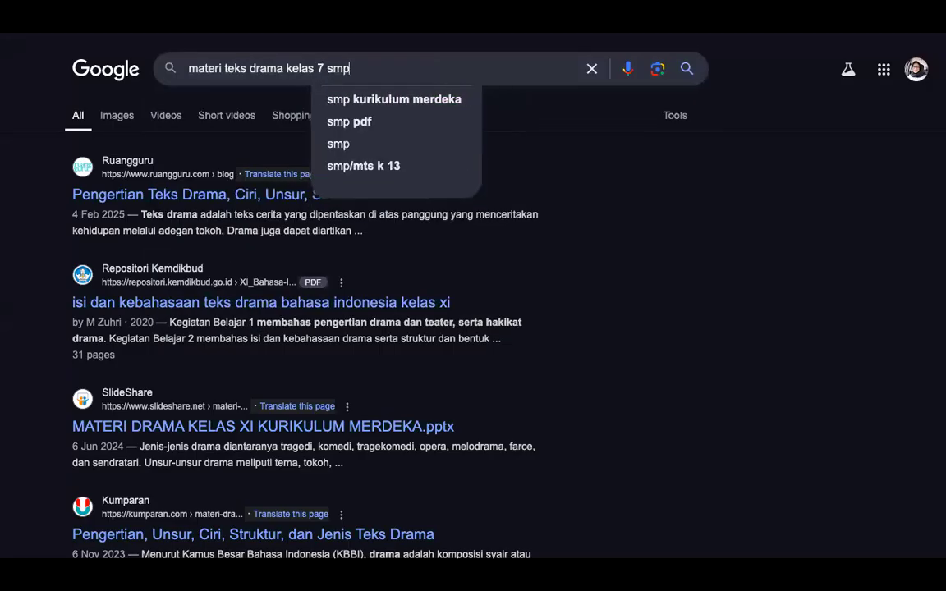
{"action": "key", "text": "Return"}
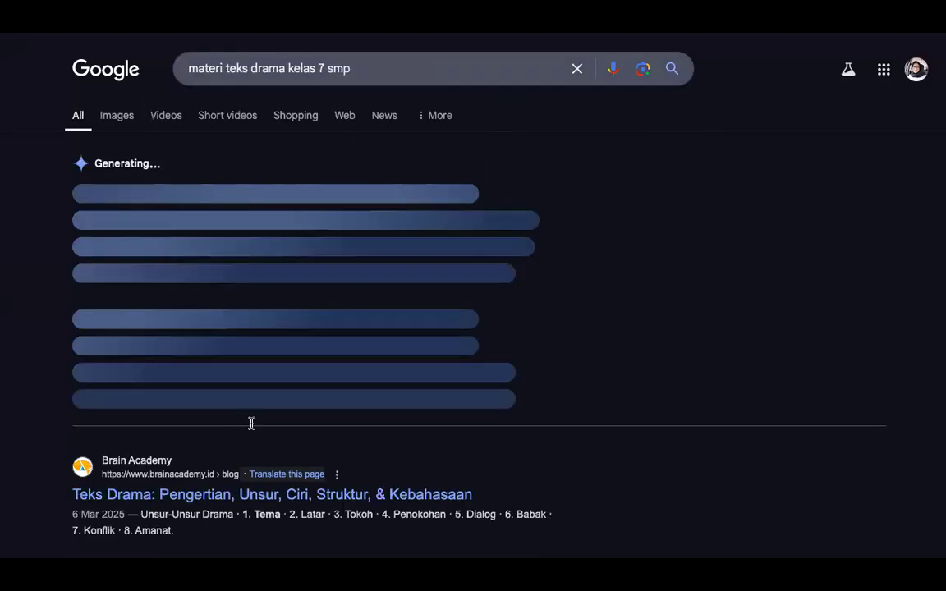
{"action": "scroll", "coordinate": [250, 426], "scroll_direction": "down", "scroll_amount": 1}
{"action": "scroll", "coordinate": [250, 426], "scroll_direction": "down", "scroll_amount": 2}
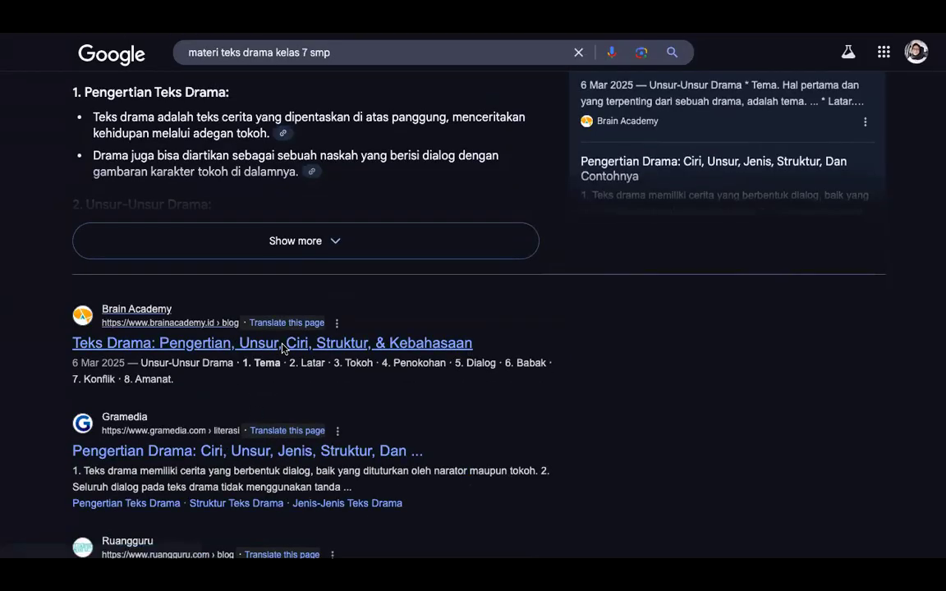
{"action": "left_click", "coordinate": [283, 348]}
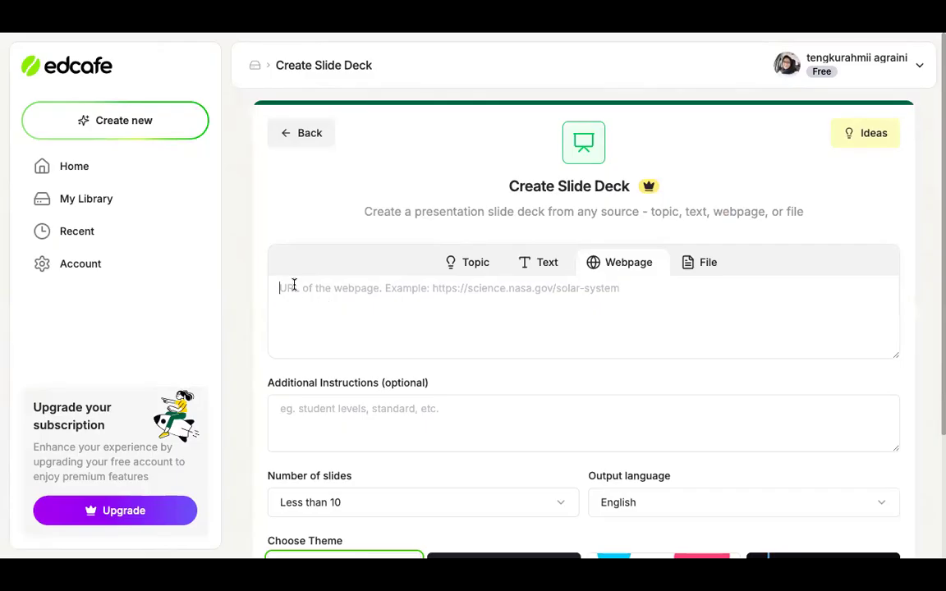
{"action": "type", "text": "https://www.brainacademy.id/blog/teks-drama"}
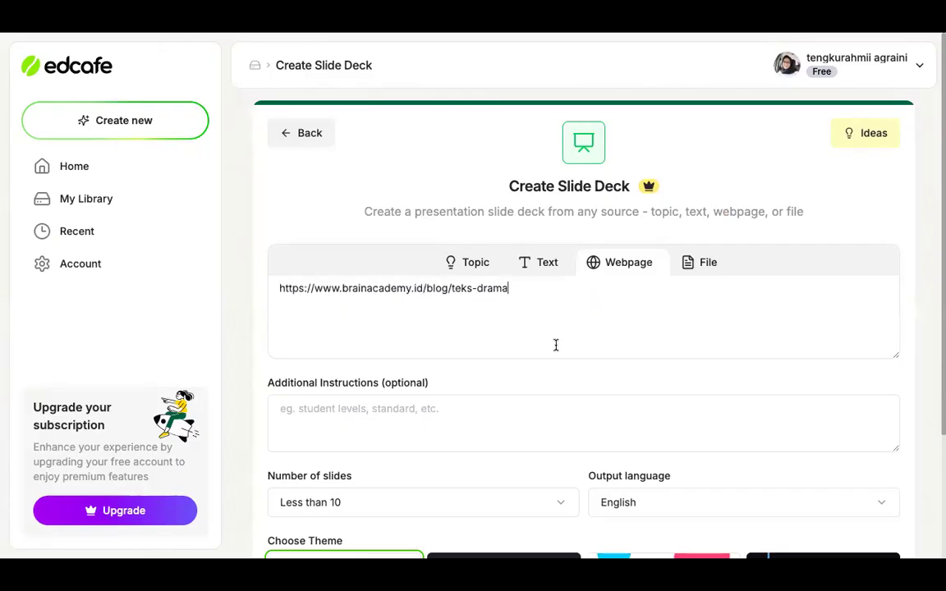
Enter "Kelas 7 SMP" as the additional instructions for the slide deck
{"action": "scroll", "coordinate": [555, 344], "scroll_direction": "down", "scroll_amount": 1}
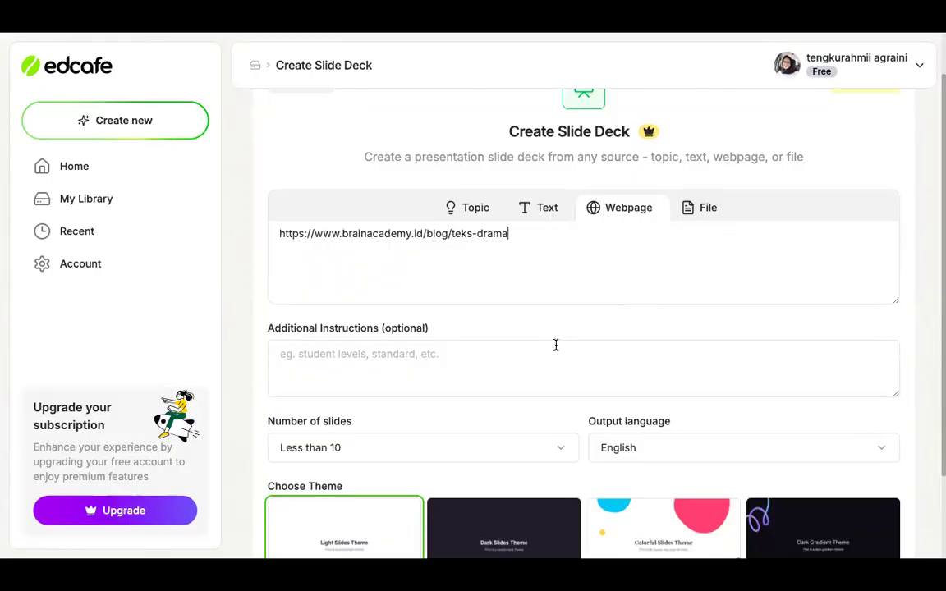
{"action": "left_click", "coordinate": [390, 358]}
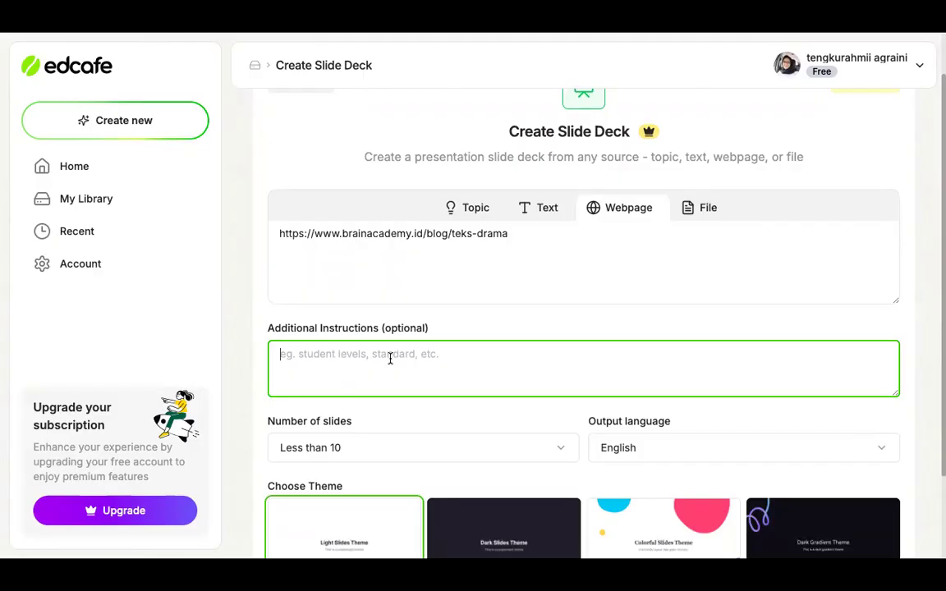
{"action": "type", "text": "k"}
{"action": "key", "text": "BackSpace"}
{"action": "type", "text": "Kelas 7"}
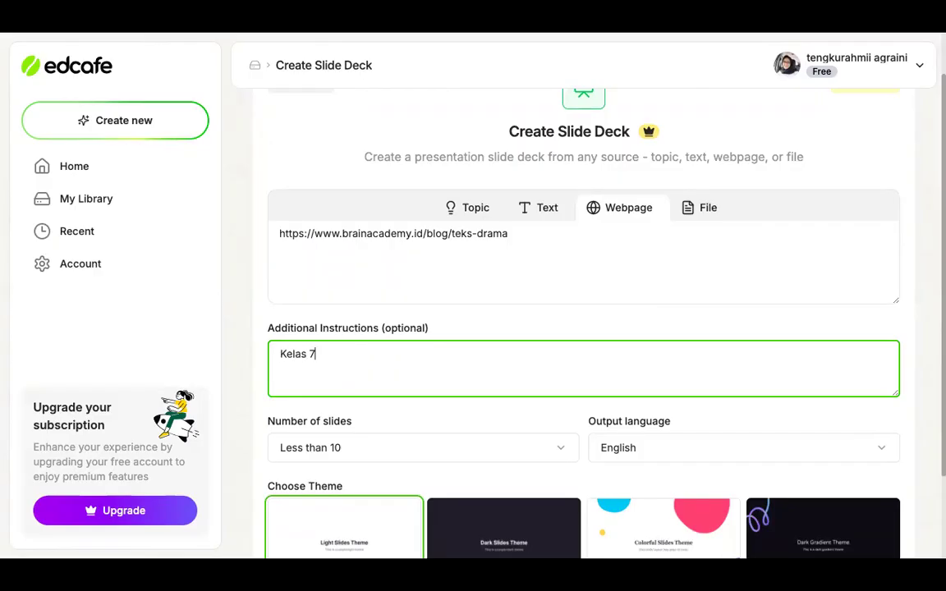
{"action": "type", "text": " SMP"}
Keep the number of slides at Less than 10 and set the output language to Indonesian (Bahasa Indonesia)
{"action": "left_click", "coordinate": [392, 448]}
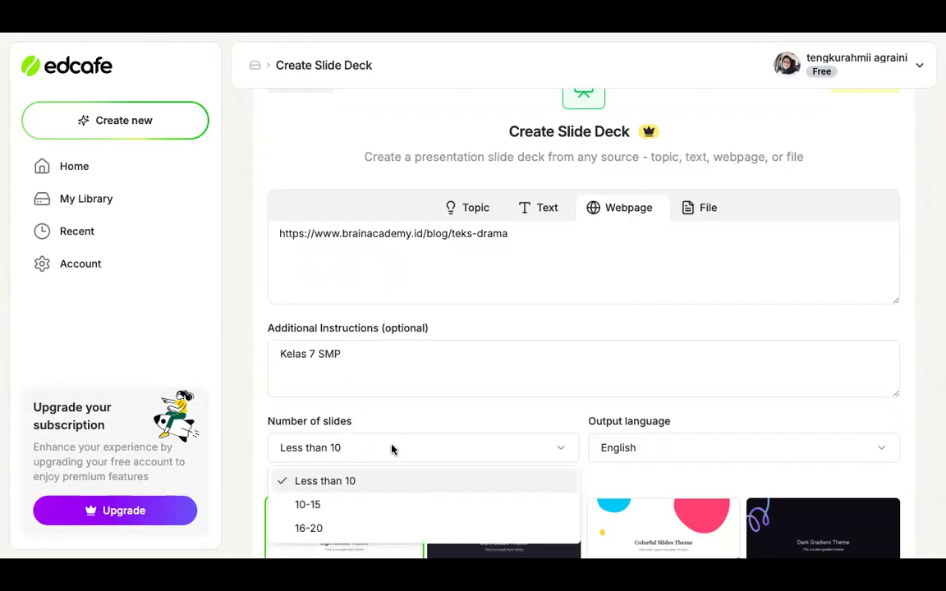
{"action": "left_click", "coordinate": [355, 484]}
{"action": "left_click", "coordinate": [673, 458]}
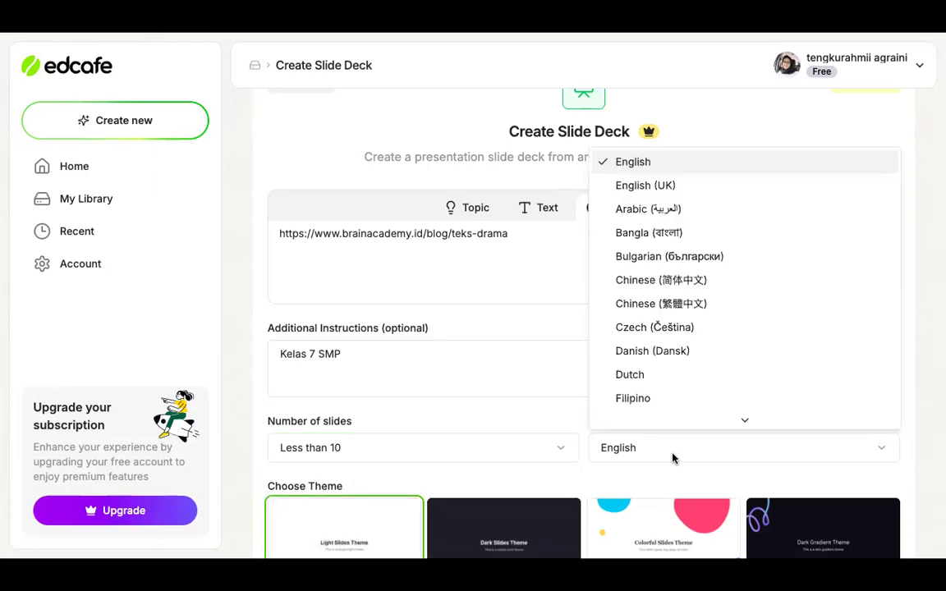
{"action": "scroll", "coordinate": [688, 282], "scroll_direction": "down", "scroll_amount": 1}
{"action": "scroll", "coordinate": [688, 282], "scroll_direction": "down", "scroll_amount": 5}
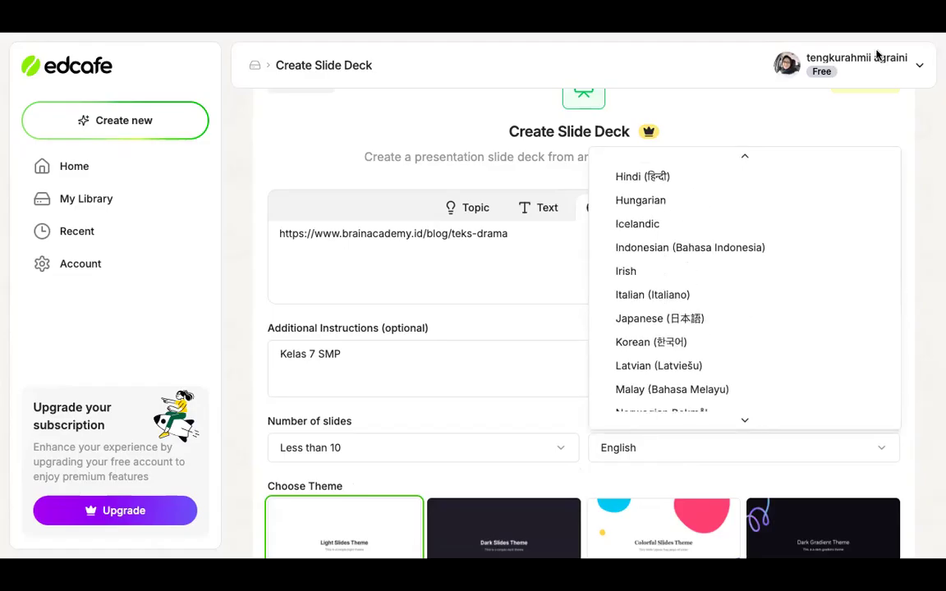
{"action": "left_click", "coordinate": [688, 248]}
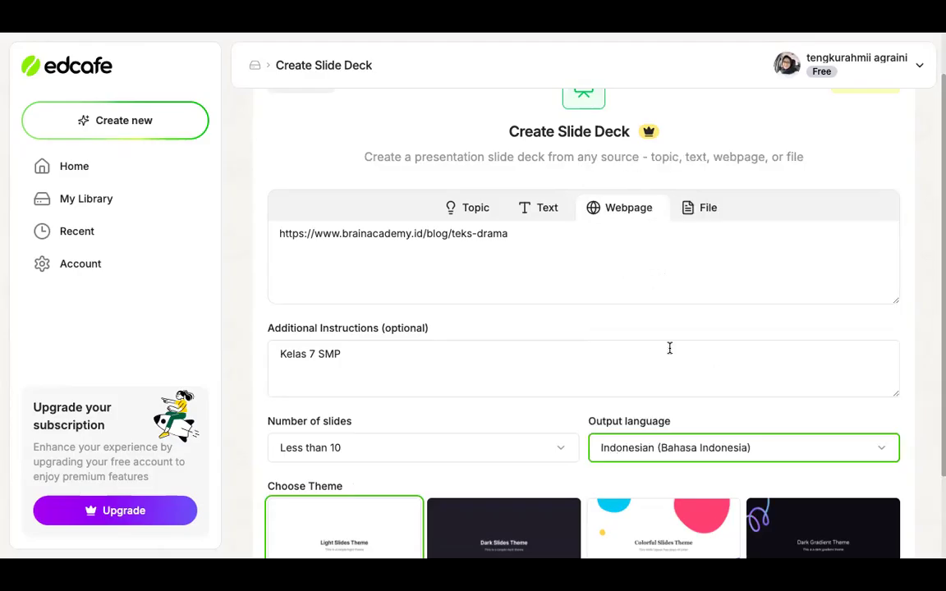
Choose the Colorful Slides Theme and generate the deck's outline, accepting the free try of the Pro slide deck generator
{"action": "scroll", "coordinate": [667, 421], "scroll_direction": "down", "scroll_amount": 1}
{"action": "left_click", "coordinate": [627, 449]}
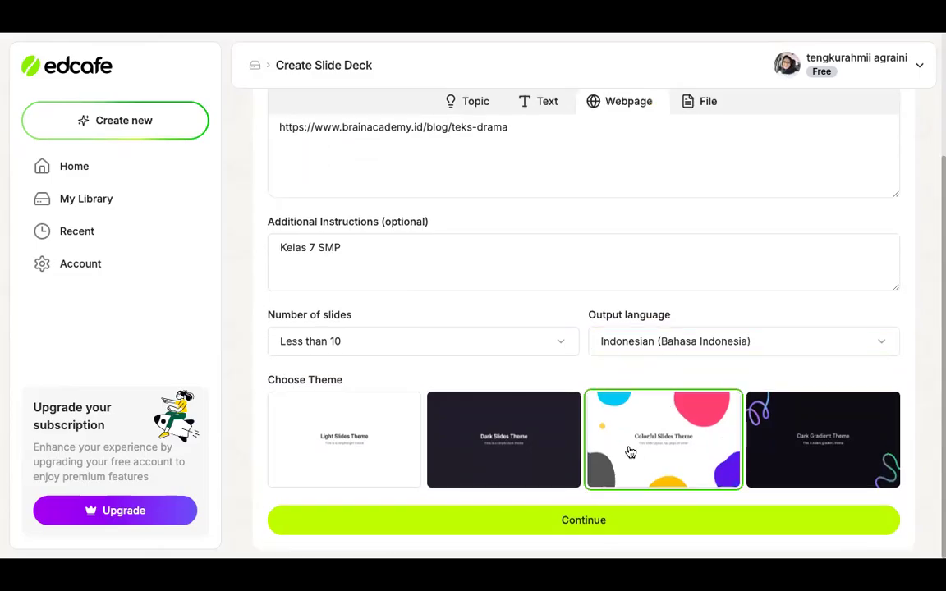
{"action": "left_click", "coordinate": [591, 529]}
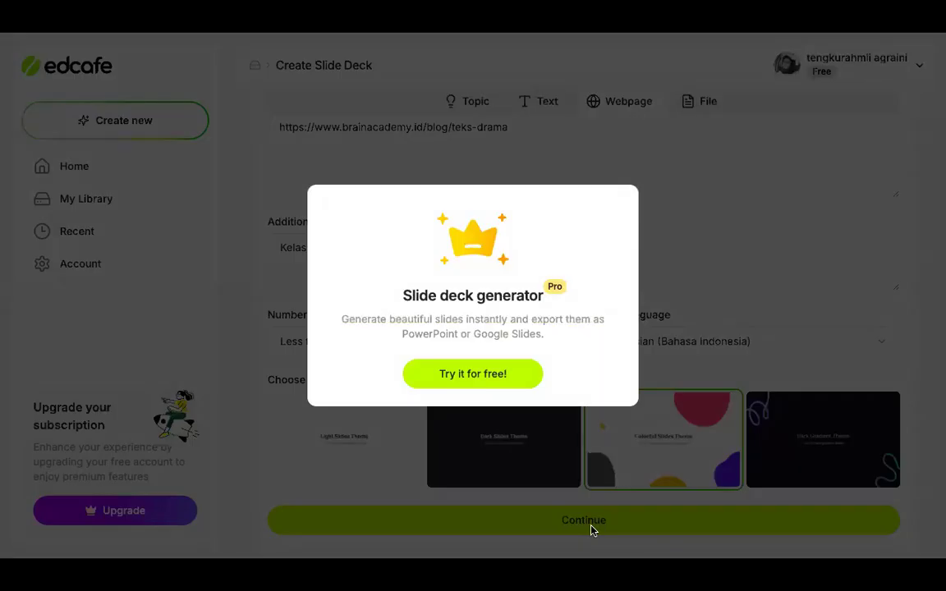
{"action": "left_click", "coordinate": [497, 379]}
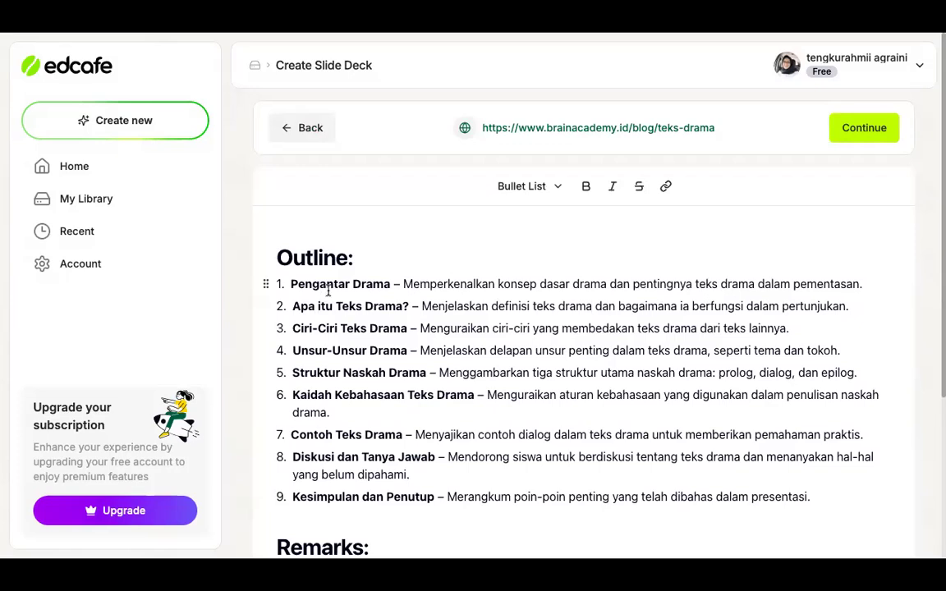
Read through the generated outline and its remarks to check the planned slide topics on drama texts
{"action": "scroll", "coordinate": [328, 291], "scroll_direction": "down", "scroll_amount": 1}
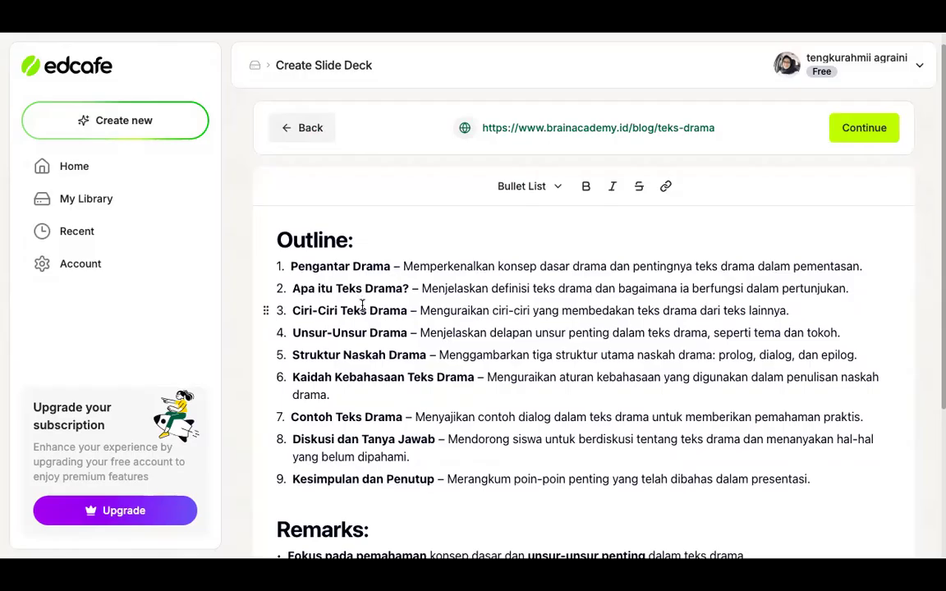
{"action": "scroll", "coordinate": [361, 305], "scroll_direction": "down", "scroll_amount": 2}
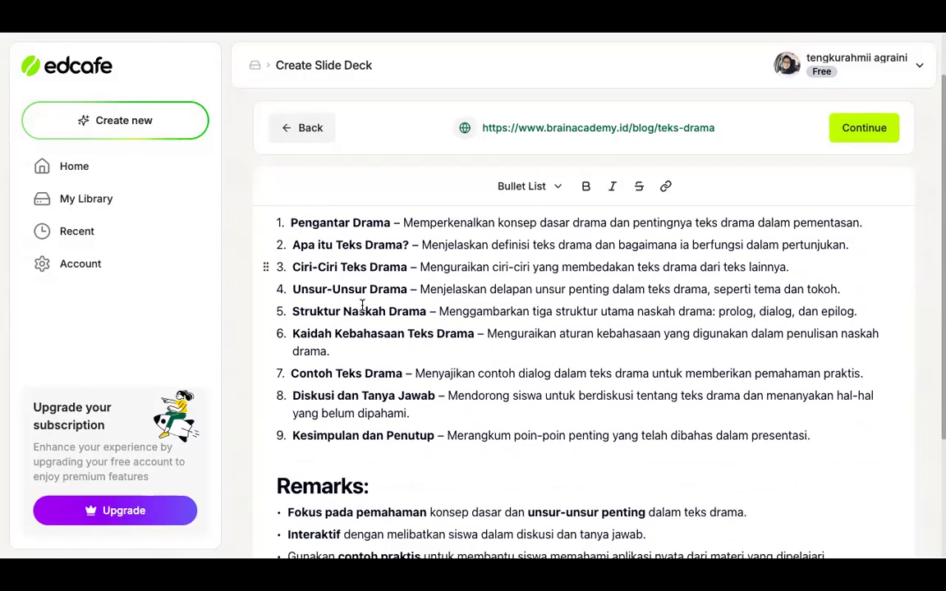
{"action": "scroll", "coordinate": [361, 305], "scroll_direction": "down", "scroll_amount": 4}
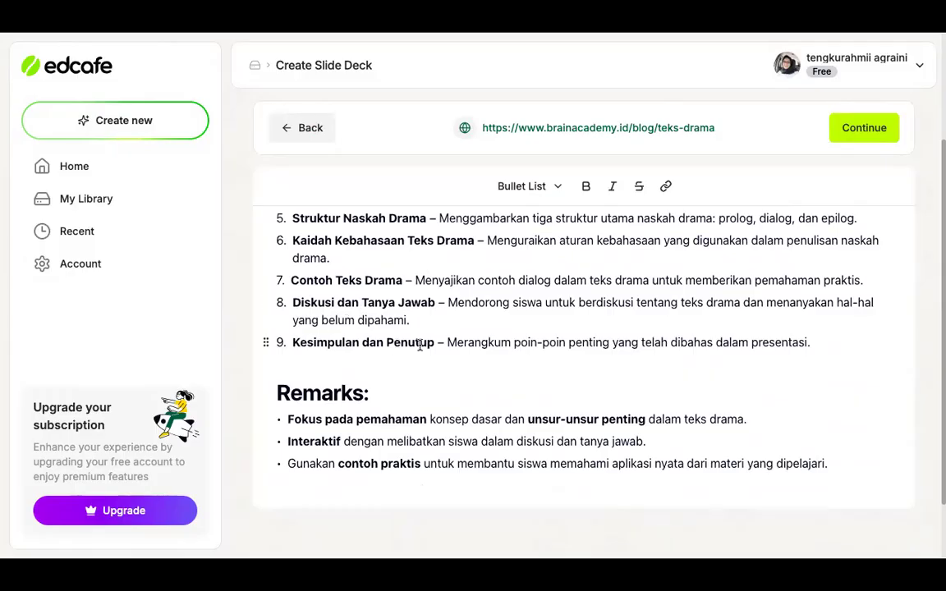
{"action": "scroll", "coordinate": [513, 352], "scroll_direction": "down", "scroll_amount": 3}
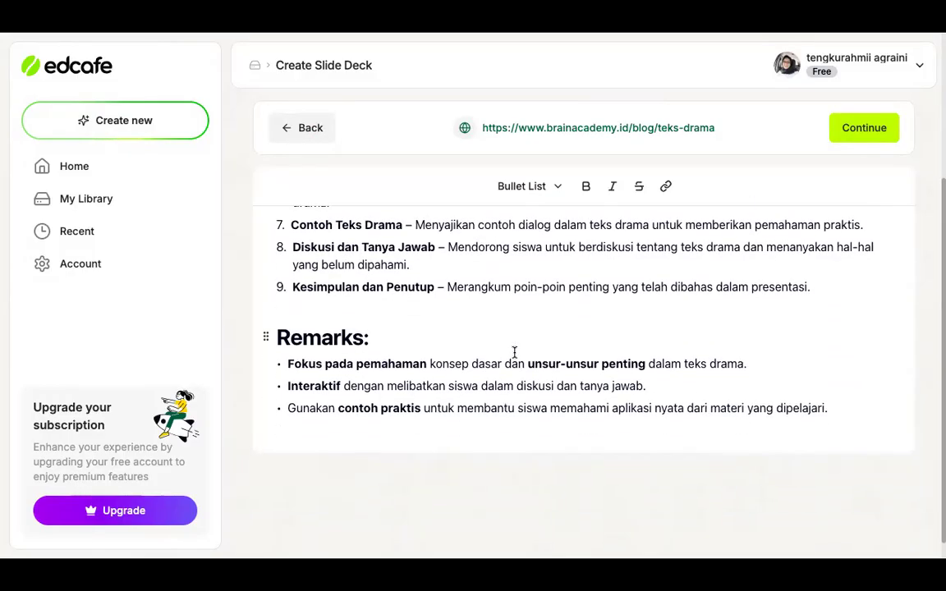
{"action": "scroll", "coordinate": [514, 352], "scroll_direction": "up", "scroll_amount": 8}
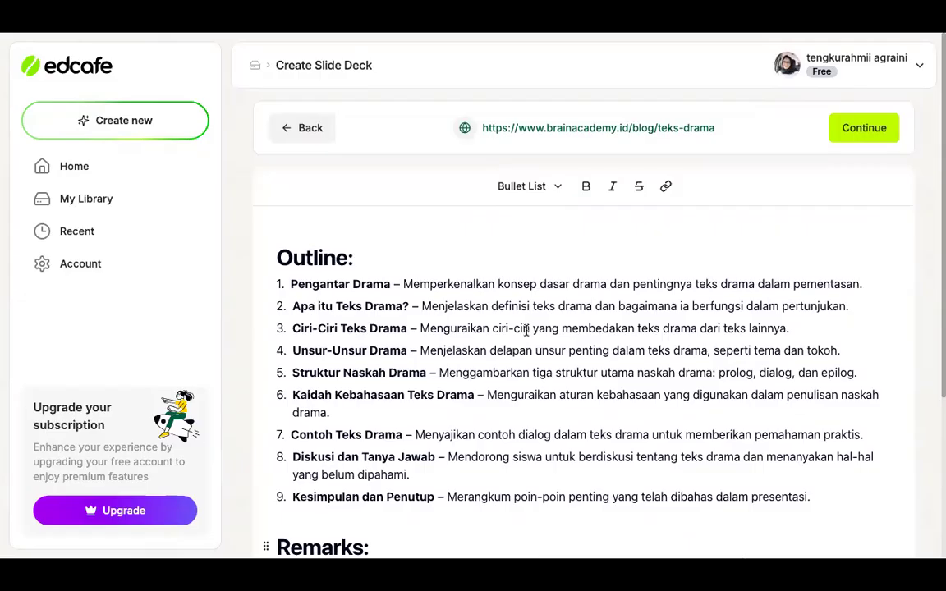
{"action": "scroll", "coordinate": [717, 255], "scroll_direction": "down", "scroll_amount": 2}
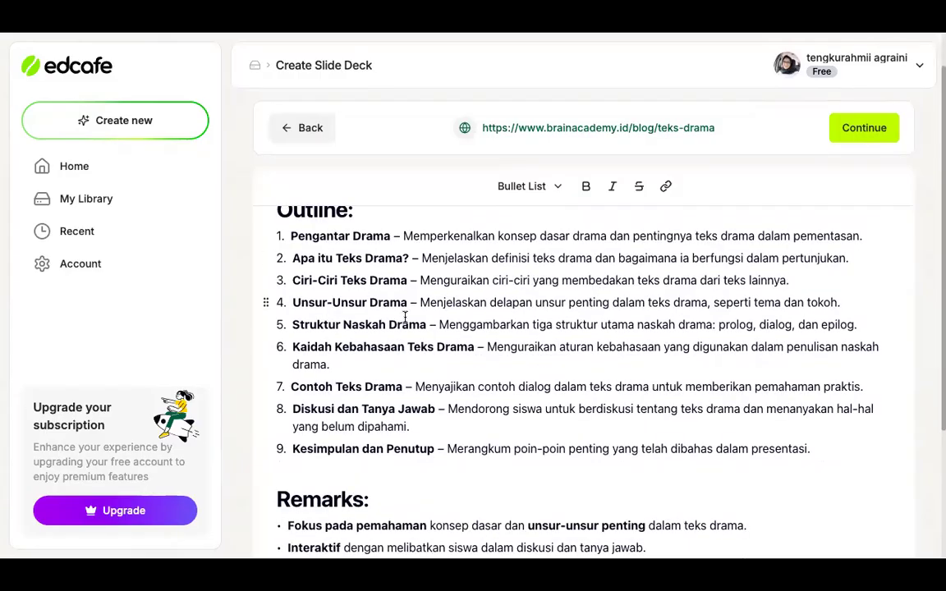
{"action": "scroll", "coordinate": [454, 460], "scroll_direction": "down", "scroll_amount": 5}
{"action": "scroll", "coordinate": [345, 246], "scroll_direction": "up", "scroll_amount": 7}
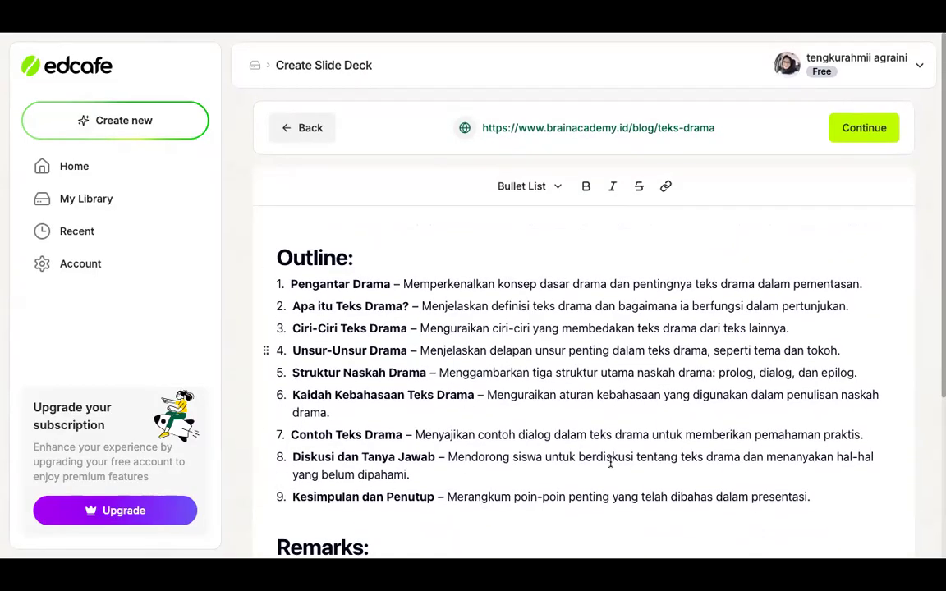
{"action": "scroll", "coordinate": [571, 356], "scroll_direction": "down", "scroll_amount": 5}
{"action": "scroll", "coordinate": [570, 356], "scroll_direction": "up", "scroll_amount": 5}
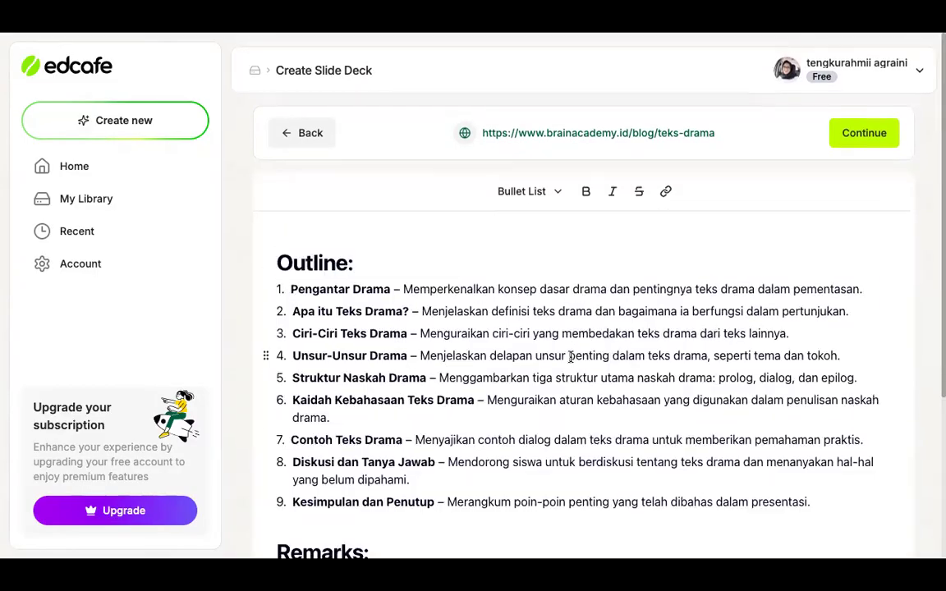
Accept the outline and generate the slides from it
{"action": "left_click", "coordinate": [860, 131]}
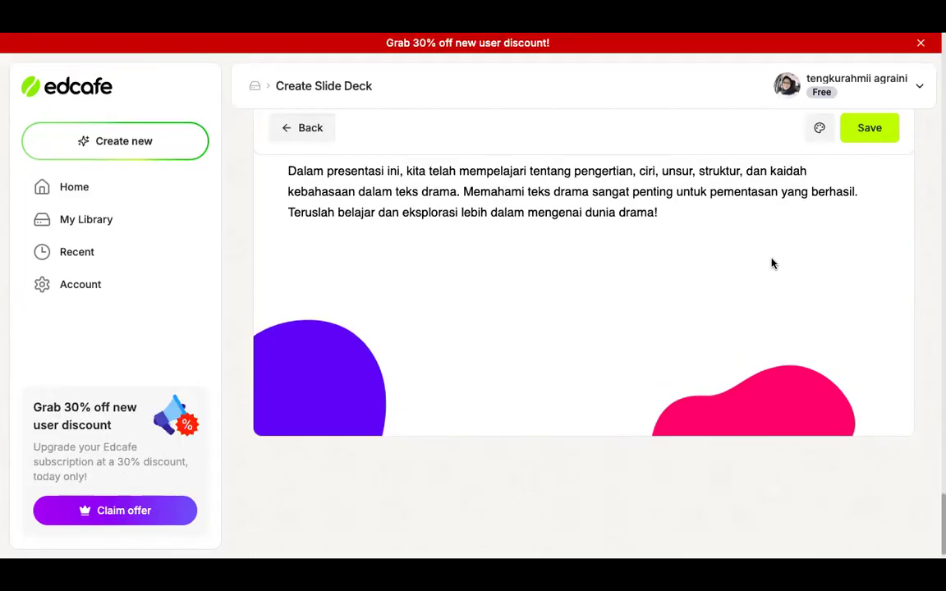
Close the 30% new user discount banner and dismiss its follow-up offer
{"action": "scroll", "coordinate": [772, 264], "scroll_direction": "up", "scroll_amount": 15}
{"action": "scroll", "coordinate": [772, 264], "scroll_direction": "up", "scroll_amount": 8}
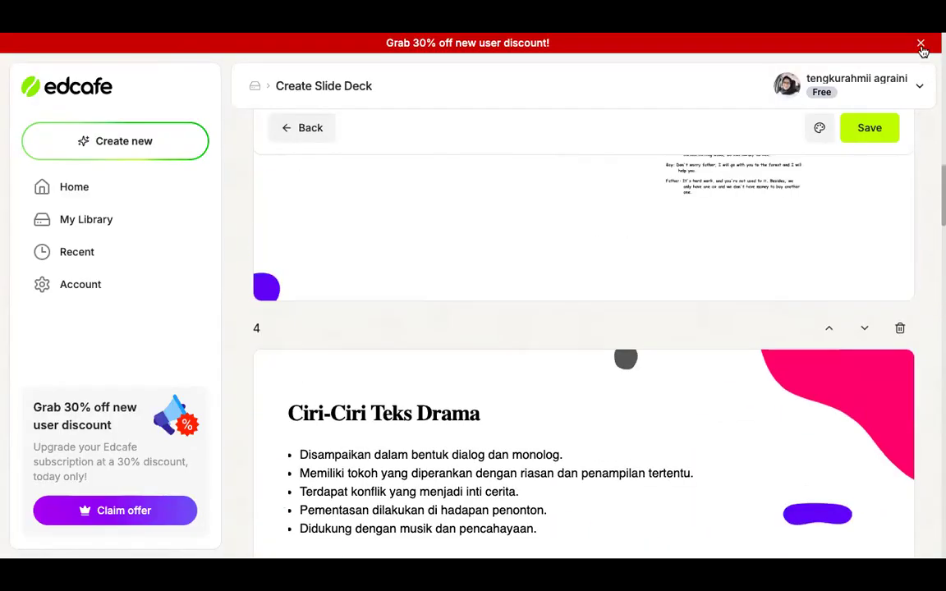
{"action": "left_click", "coordinate": [920, 43]}
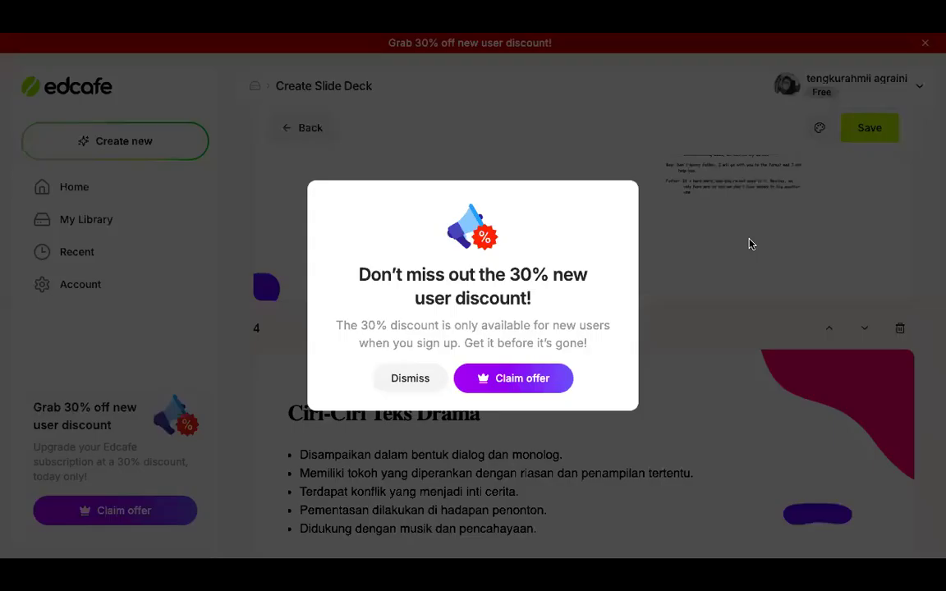
{"action": "left_click", "coordinate": [421, 379]}
Look over the opening slides of the generated deck, from Memahami Teks Drama to Apa itu Teks Drama?, checking text and images
{"action": "scroll", "coordinate": [685, 301], "scroll_direction": "up", "scroll_amount": 1}
{"action": "scroll", "coordinate": [685, 301], "scroll_direction": "up", "scroll_amount": 15}
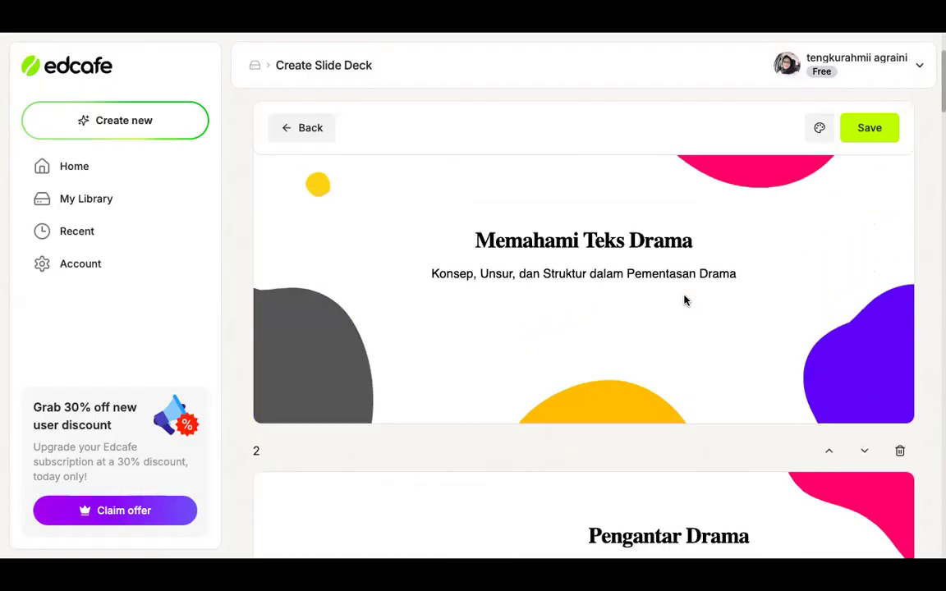
{"action": "scroll", "coordinate": [686, 301], "scroll_direction": "down", "scroll_amount": 1}
{"action": "scroll", "coordinate": [685, 301], "scroll_direction": "down", "scroll_amount": 1}
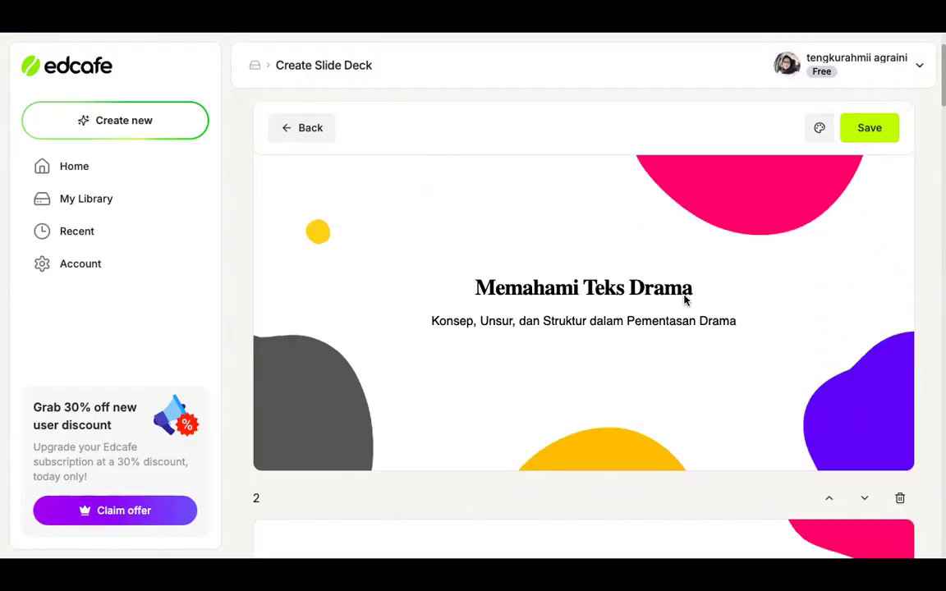
{"action": "scroll", "coordinate": [685, 300], "scroll_direction": "up", "scroll_amount": 1}
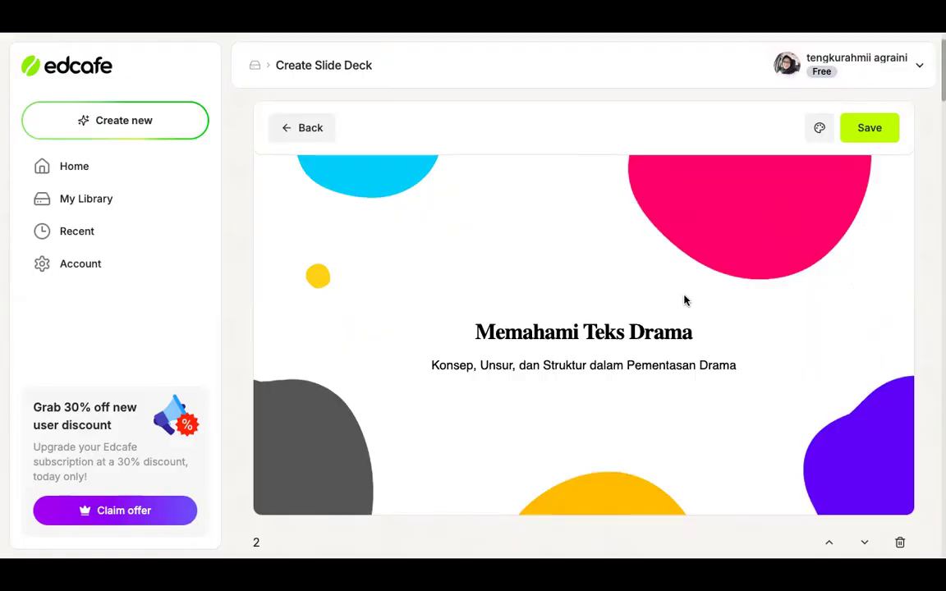
{"action": "scroll", "coordinate": [685, 300], "scroll_direction": "down", "scroll_amount": 1}
{"action": "scroll", "coordinate": [686, 300], "scroll_direction": "up", "scroll_amount": 1}
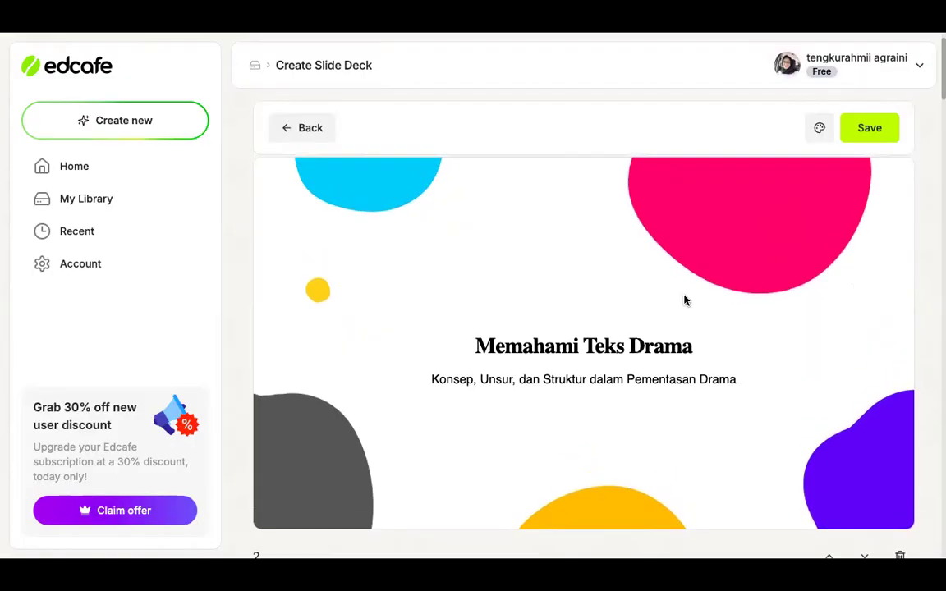
{"action": "scroll", "coordinate": [684, 300], "scroll_direction": "down", "scroll_amount": 1}
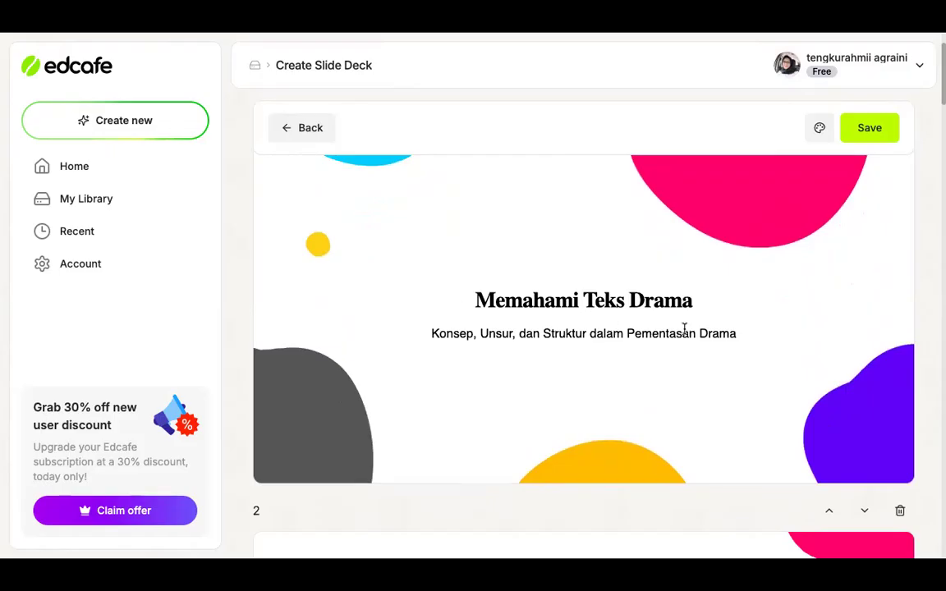
{"action": "scroll", "coordinate": [737, 381], "scroll_direction": "down", "scroll_amount": 5}
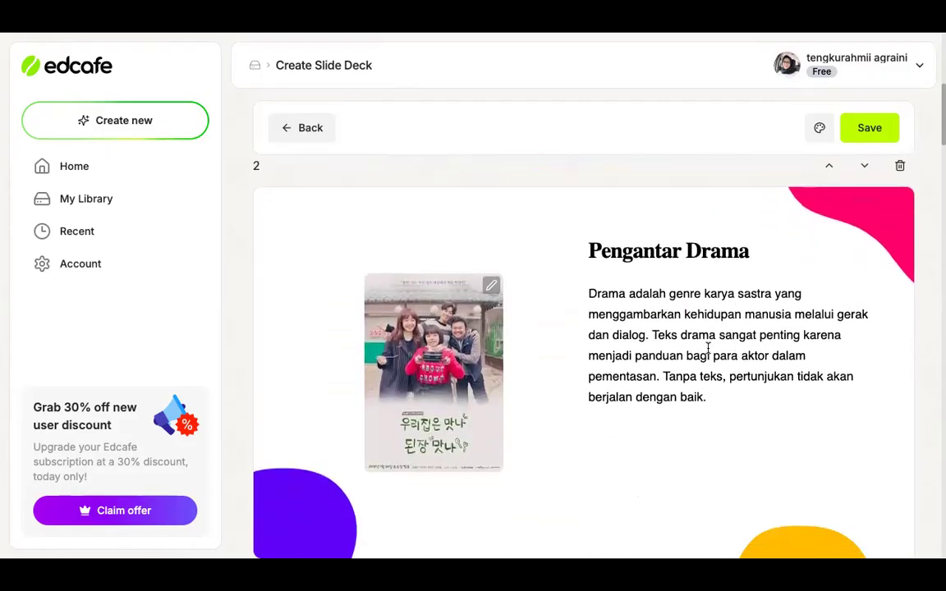
{"action": "scroll", "coordinate": [707, 349], "scroll_direction": "down", "scroll_amount": 3}
{"action": "scroll", "coordinate": [707, 353], "scroll_direction": "down", "scroll_amount": 2}
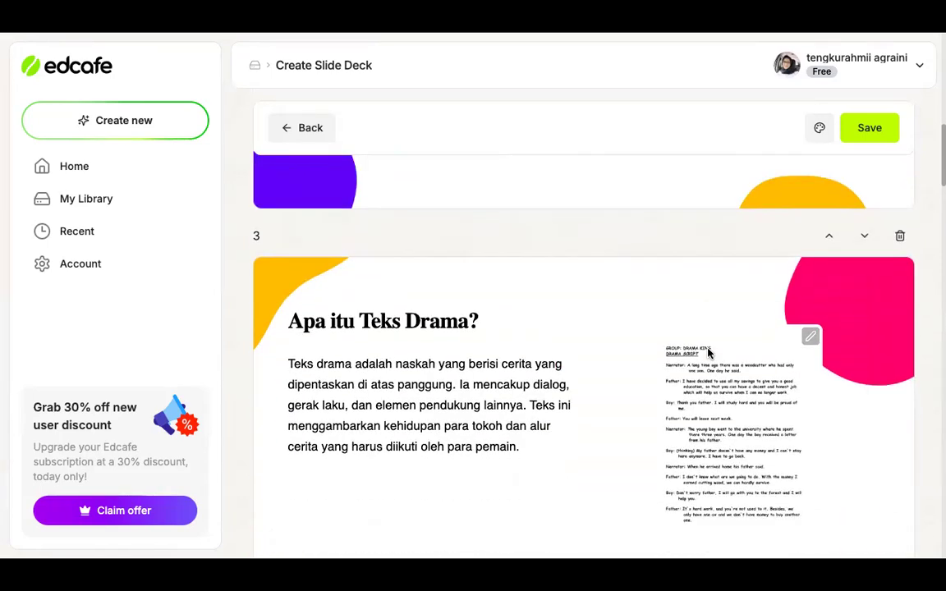
View the replacement options for the script image on the Apa itu Teks Drama? slide without choosing another image
{"action": "scroll", "coordinate": [544, 376], "scroll_direction": "down", "scroll_amount": 1}
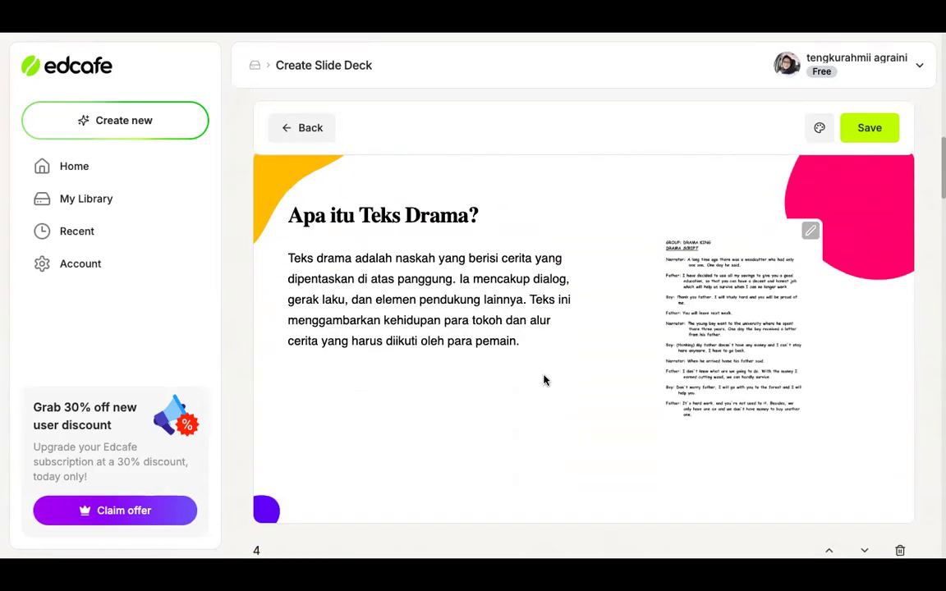
{"action": "left_click", "coordinate": [811, 231]}
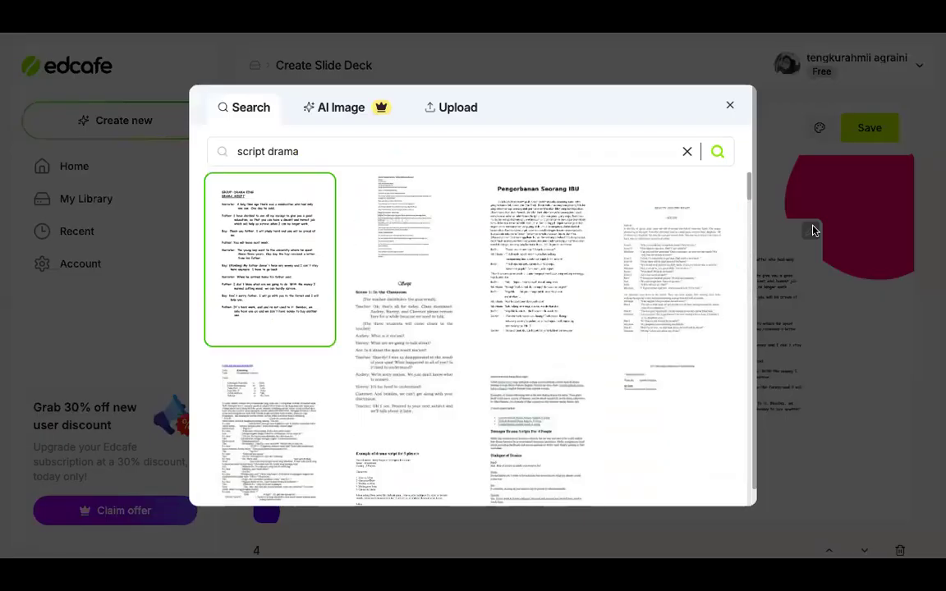
{"action": "left_click", "coordinate": [730, 106]}
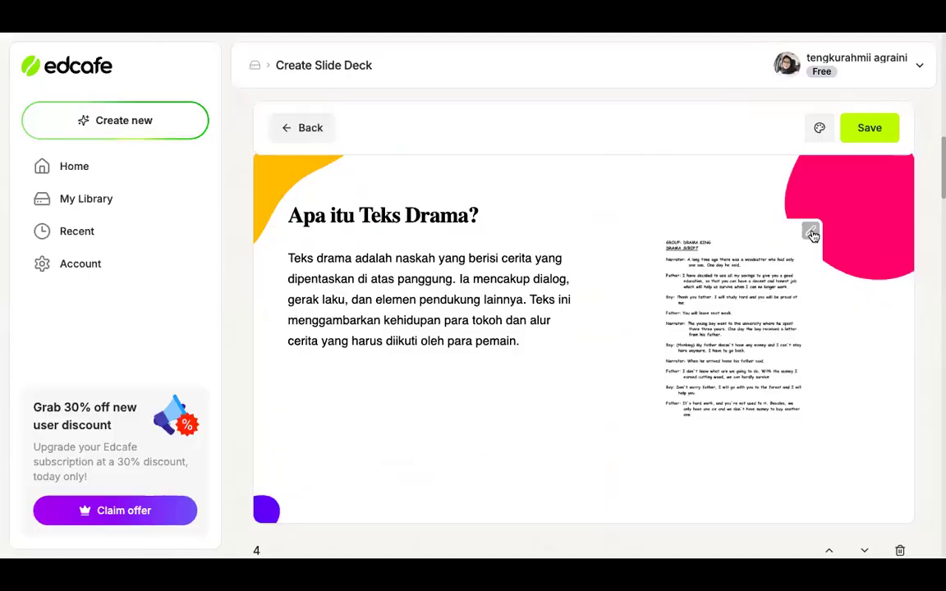
Try adding a line at the end of the bullet list on the Ciri-Ciri Teks Drama slide, and remove it again
{"action": "scroll", "coordinate": [680, 306], "scroll_direction": "down", "scroll_amount": 5}
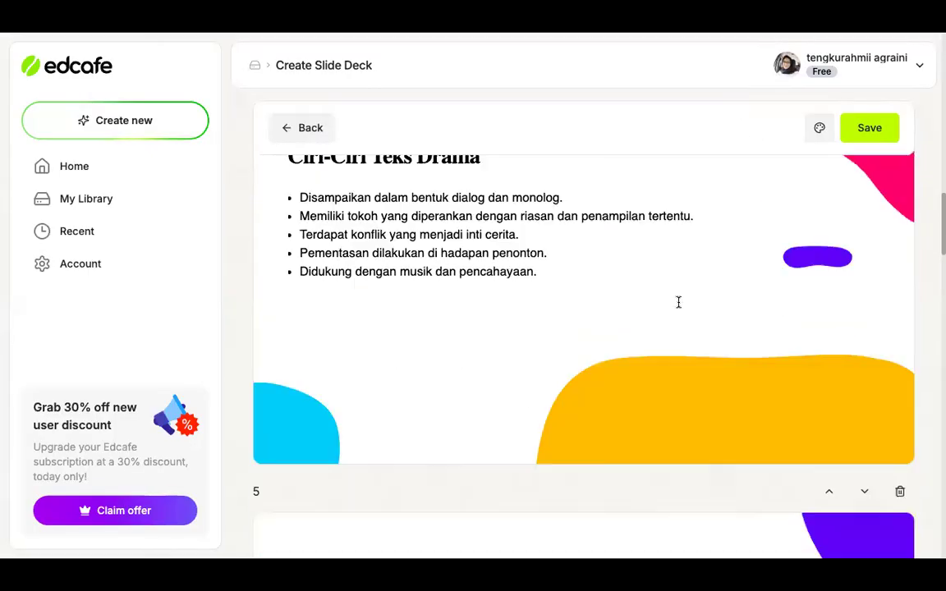
{"action": "scroll", "coordinate": [493, 307], "scroll_direction": "up", "scroll_amount": 1}
{"action": "left_click", "coordinate": [493, 307]}
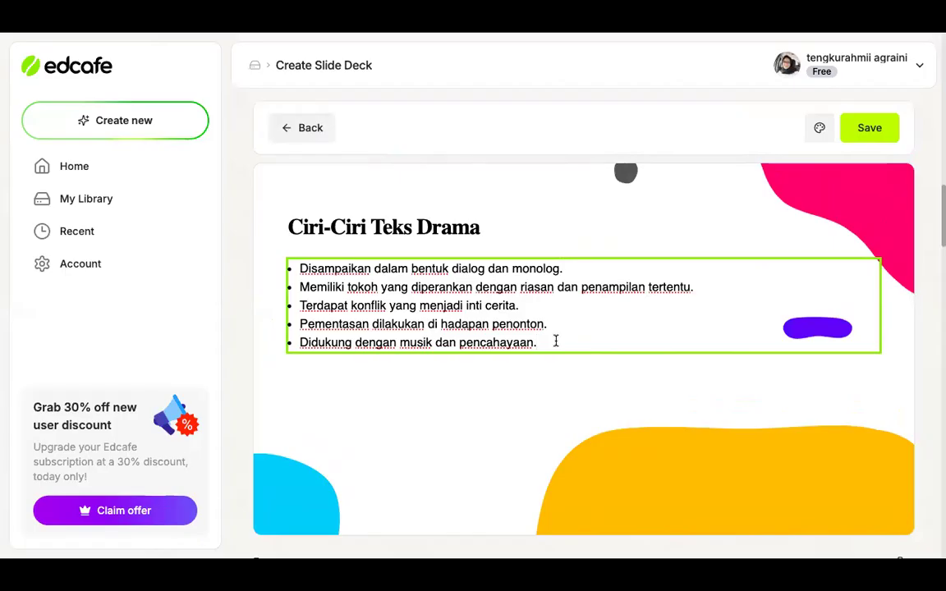
{"action": "scroll", "coordinate": [556, 340], "scroll_direction": "down", "scroll_amount": 1}
{"action": "key", "text": "Return"}
{"action": "key", "text": "BackSpace"}
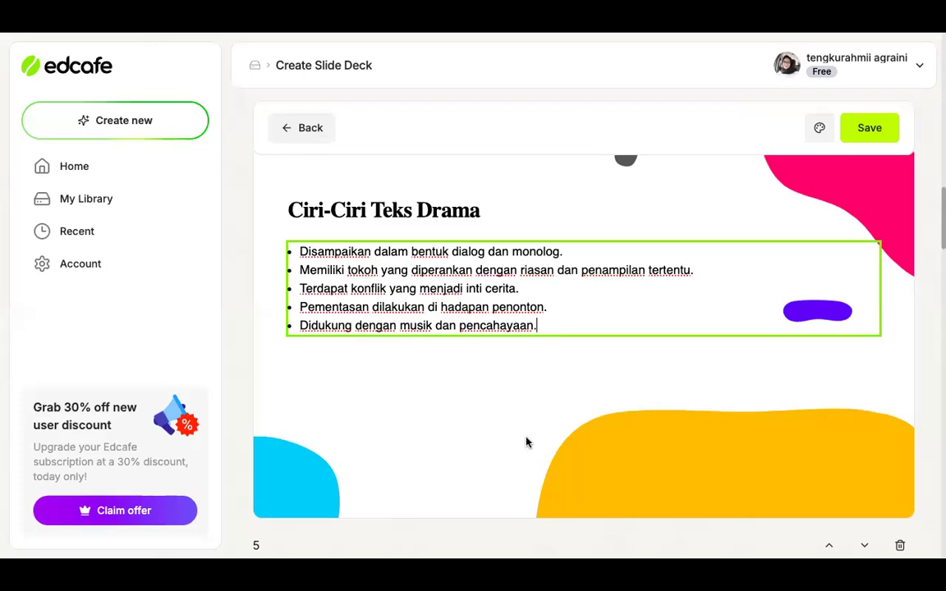
Review the Unsur-Unsur Drama and Struktur Naskah Drama slides and return to the deck's title slide
{"action": "scroll", "coordinate": [527, 442], "scroll_direction": "down", "scroll_amount": 5}
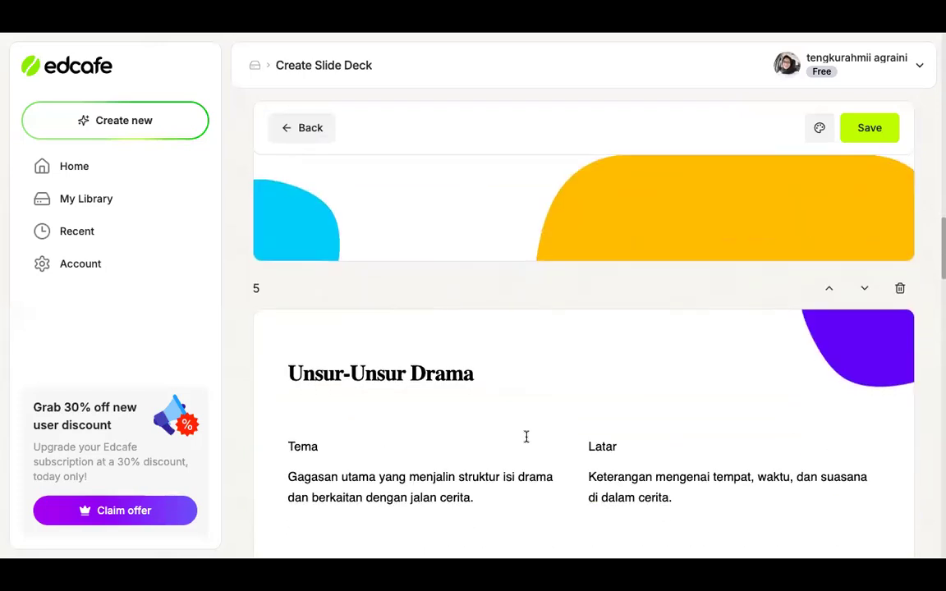
{"action": "left_click", "coordinate": [510, 418]}
{"action": "scroll", "coordinate": [511, 418], "scroll_direction": "down", "scroll_amount": 4}
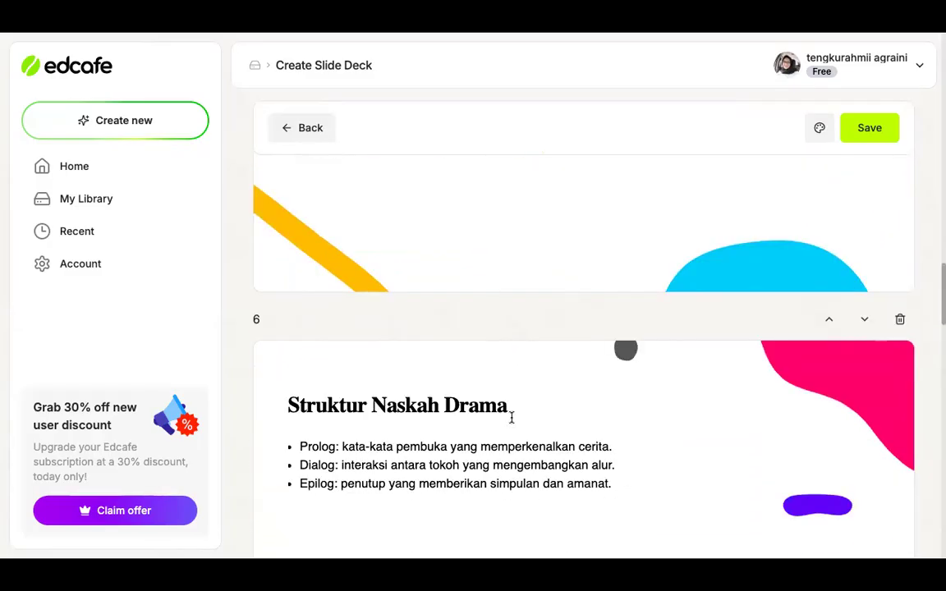
{"action": "scroll", "coordinate": [511, 418], "scroll_direction": "up", "scroll_amount": 20}
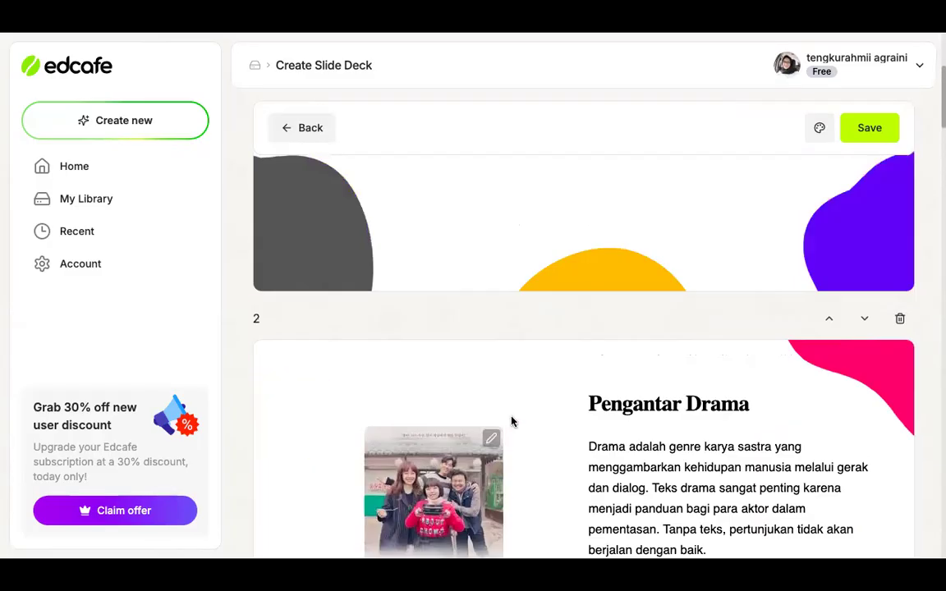
{"action": "scroll", "coordinate": [510, 418], "scroll_direction": "down", "scroll_amount": 1}
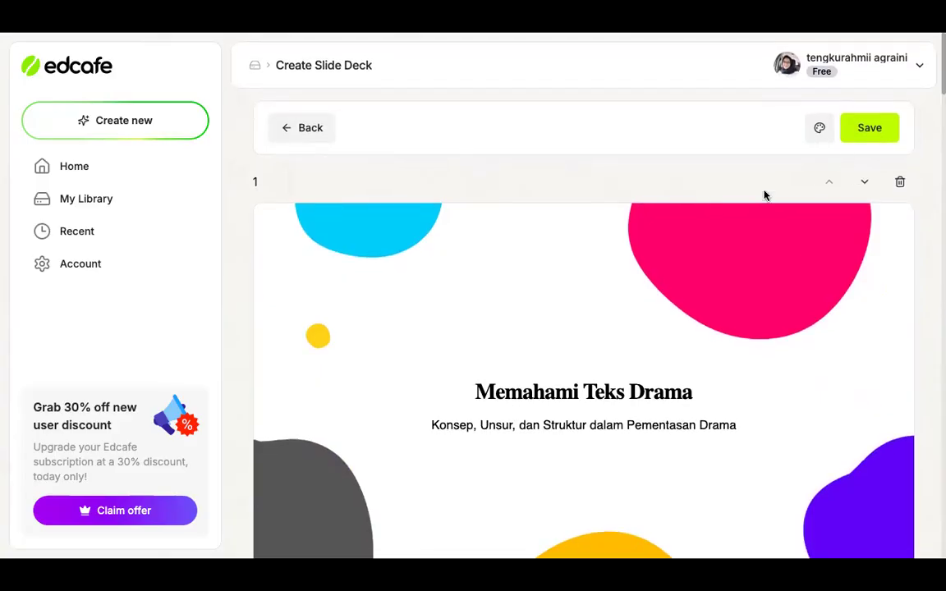
Save the slide deck as PPT TEKS DRAMA in the My Library folder with Public visibility
{"action": "left_click", "coordinate": [873, 131]}
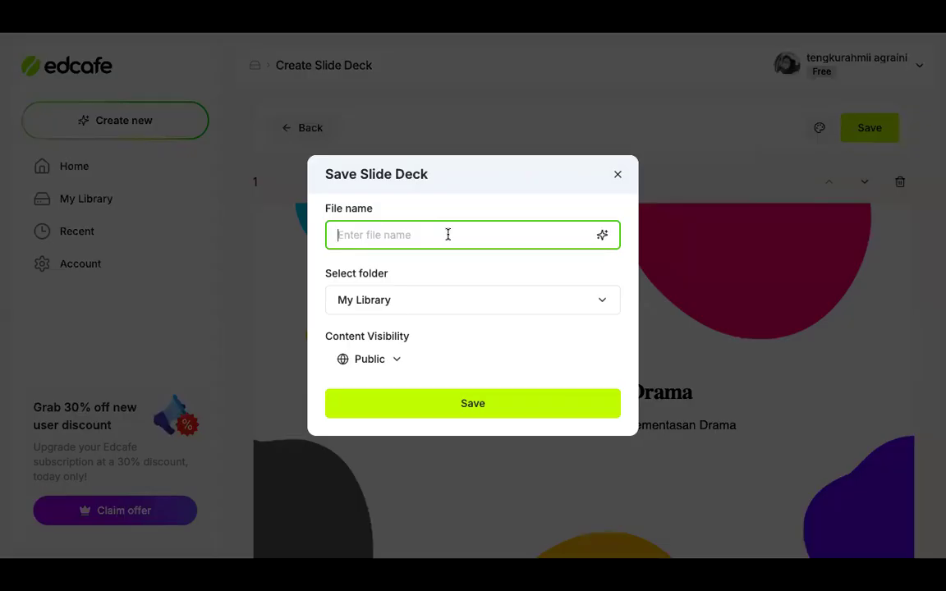
{"action": "type", "text": "PP"}
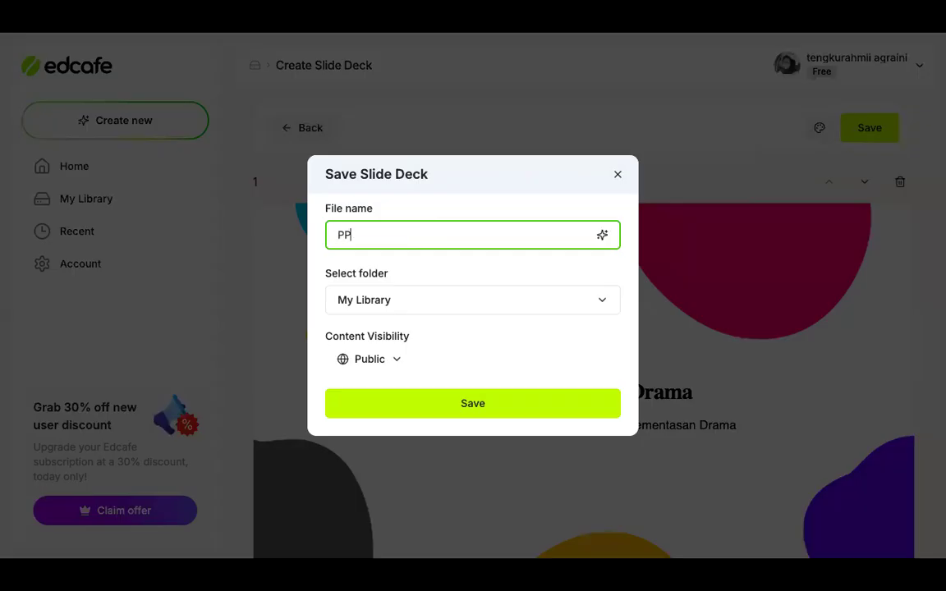
{"action": "type", "text": "T TEKS DRAMA"}
{"action": "left_click", "coordinate": [469, 296]}
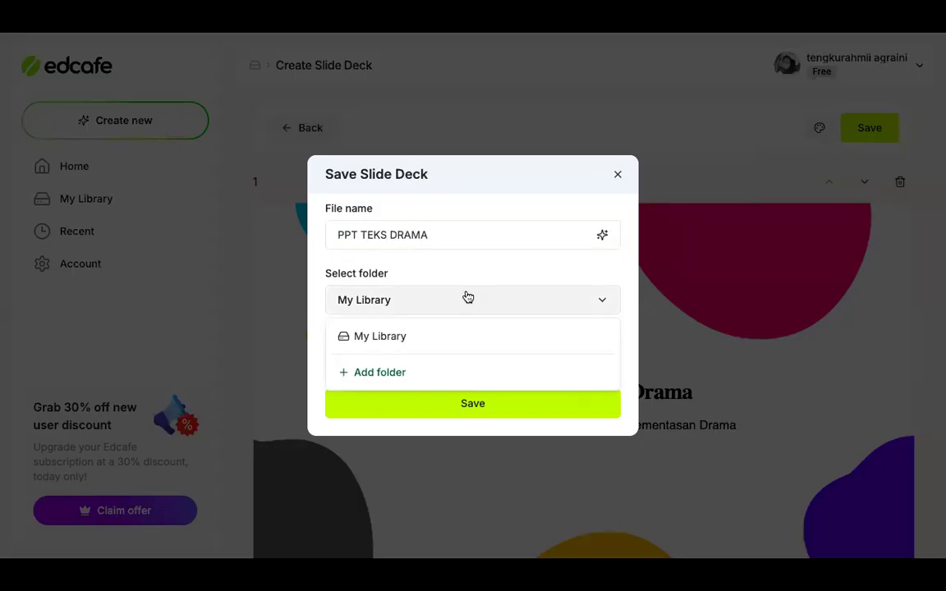
{"action": "left_click", "coordinate": [418, 292]}
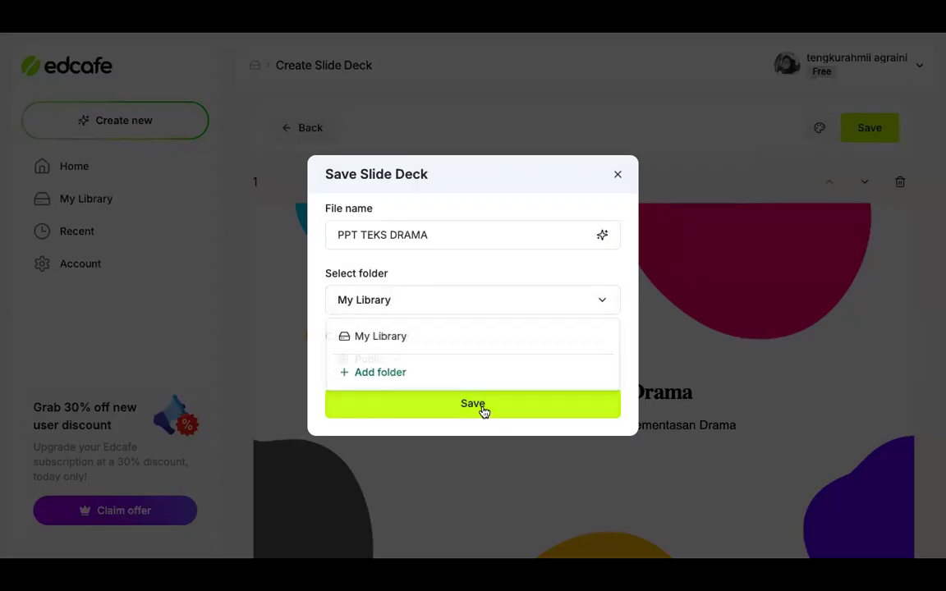
{"action": "left_click", "coordinate": [482, 410]}
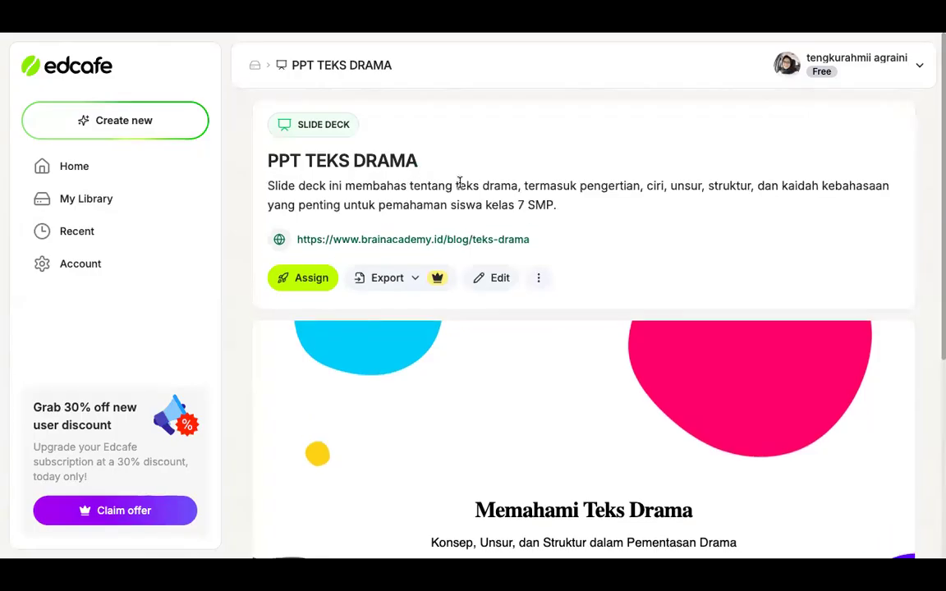
Check which export formats and Assign sharing options are offered for the saved PPT TEKS DRAMA deck
{"action": "left_click", "coordinate": [406, 280]}
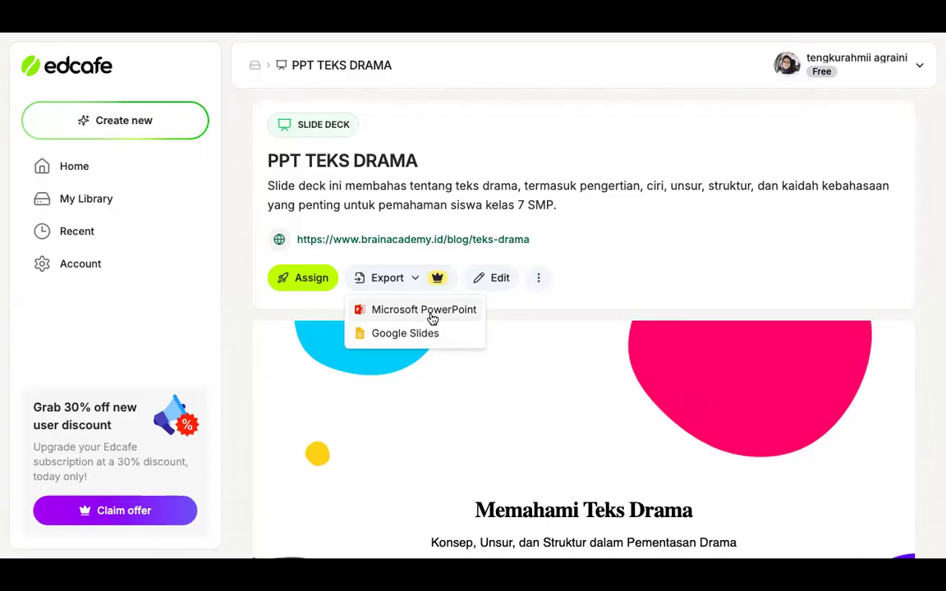
{"action": "left_click", "coordinate": [506, 302]}
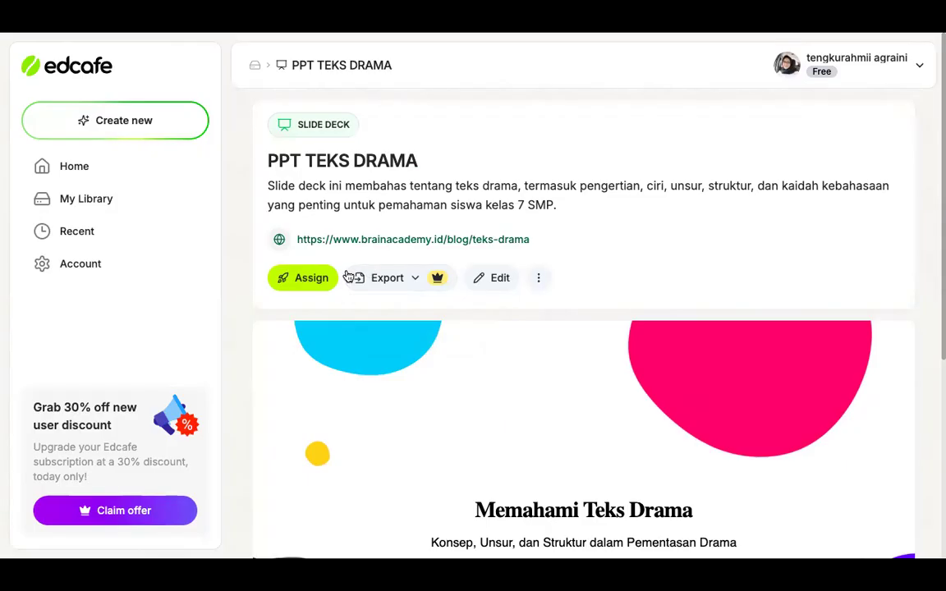
{"action": "left_click", "coordinate": [301, 280]}
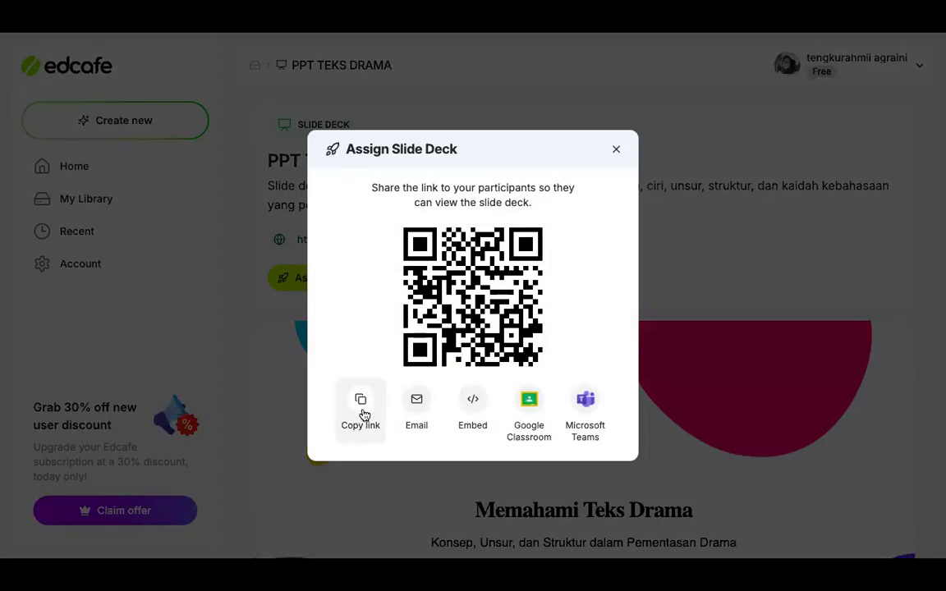
{"action": "left_click", "coordinate": [617, 152]}
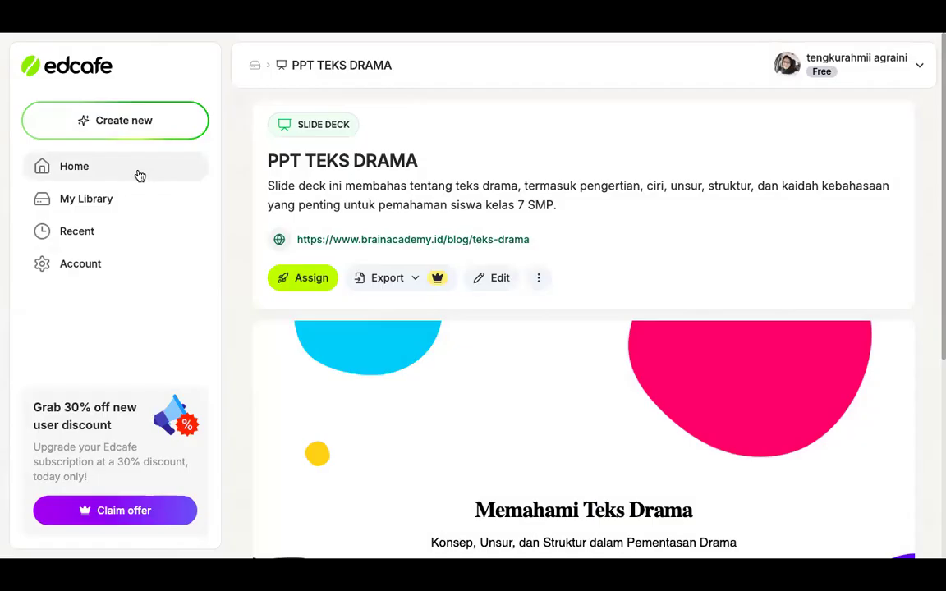
Go to My Library and start creating a new Teaching Resources item
{"action": "left_click", "coordinate": [136, 201]}
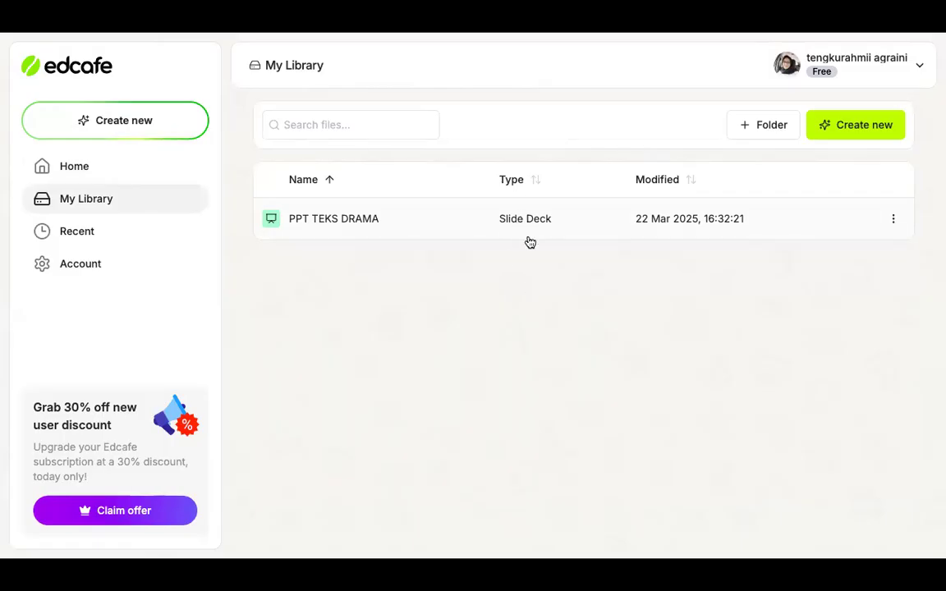
{"action": "left_click", "coordinate": [856, 135]}
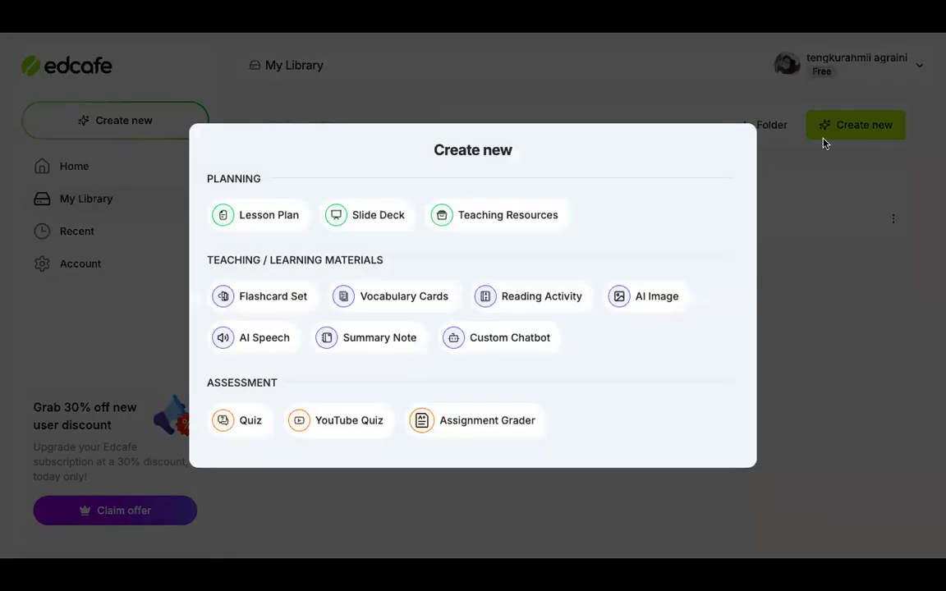
{"action": "left_click", "coordinate": [531, 222]}
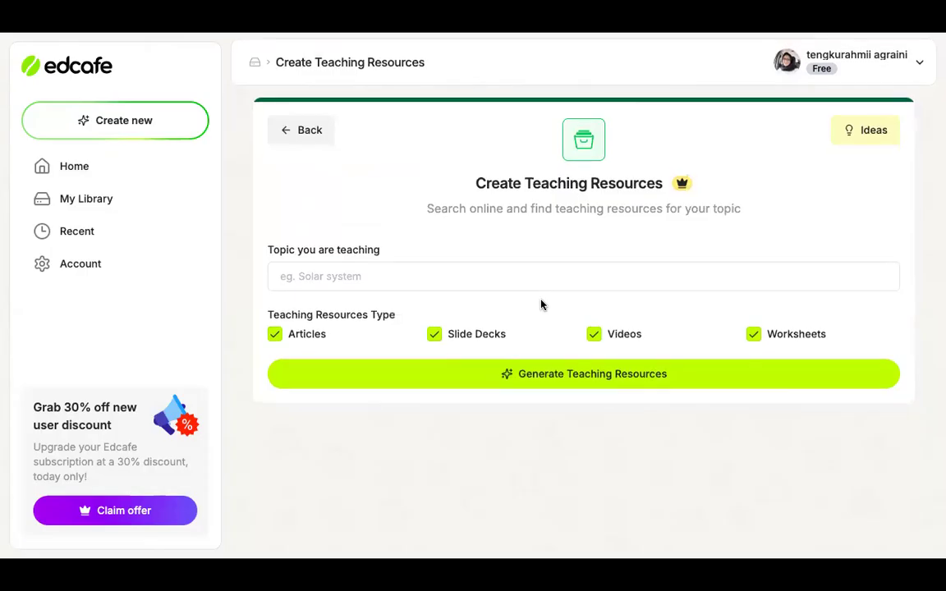
Generate teaching resources on the topic TEKS DRAMA, keeping articles, slide decks, videos and worksheets included
{"action": "left_click", "coordinate": [369, 280]}
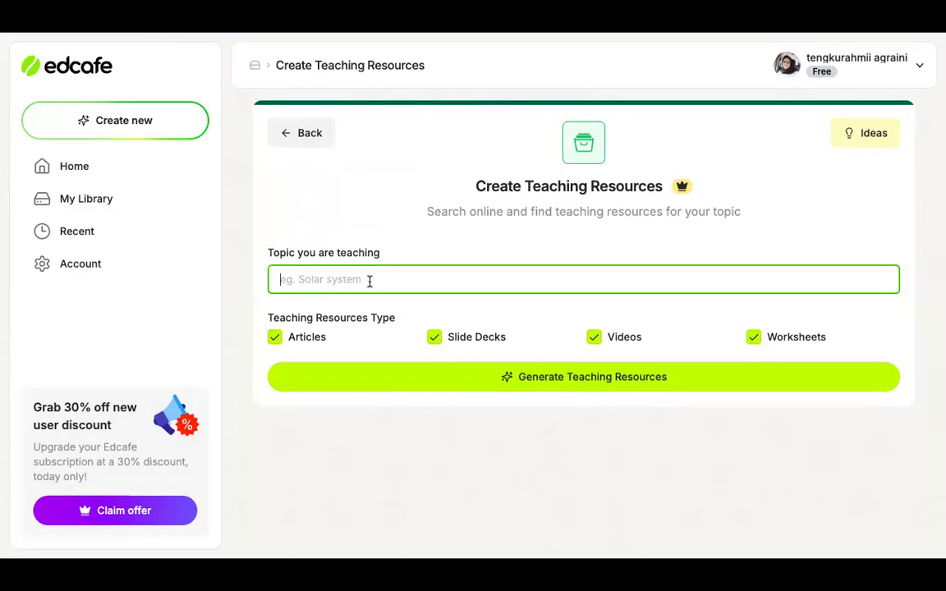
{"action": "type", "text": "TEKS DRAMA"}
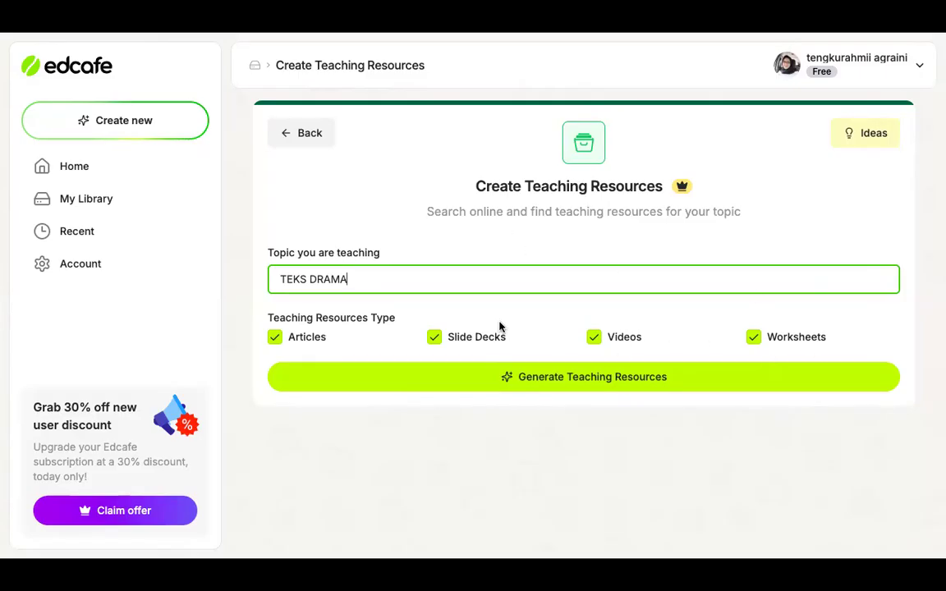
{"action": "left_click", "coordinate": [544, 377]}
{"action": "left_click", "coordinate": [504, 376]}
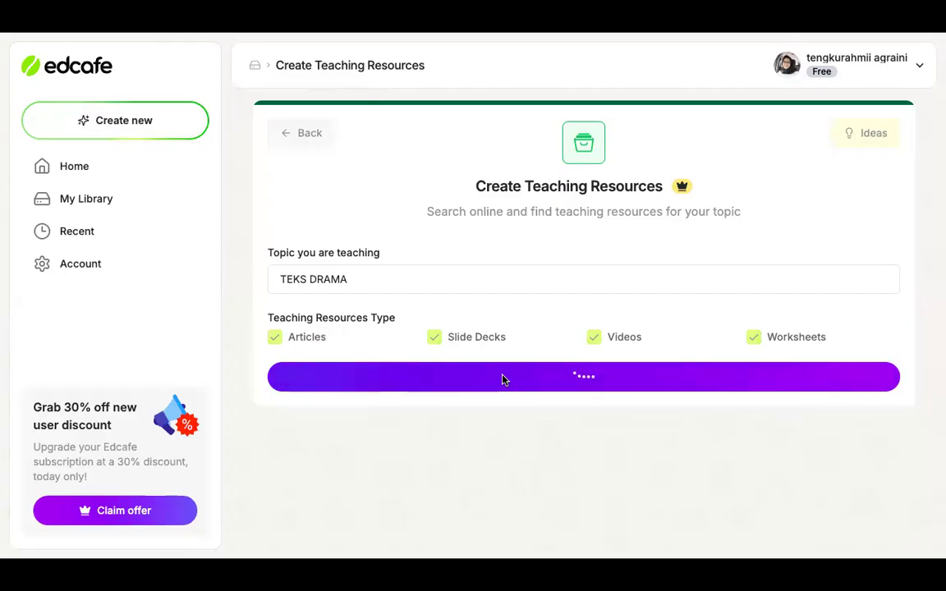
{"action": "scroll", "coordinate": [503, 380], "scroll_direction": "down", "scroll_amount": 3}
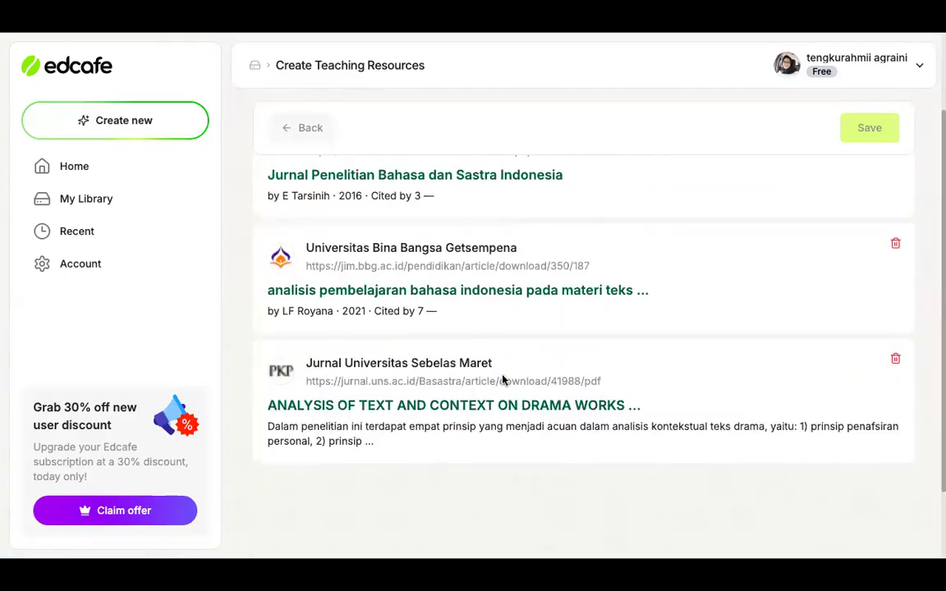
Look through the generated articles and slide decks on TEKS DRAMA, comparing the two lists of results
{"action": "scroll", "coordinate": [502, 380], "scroll_direction": "up", "scroll_amount": 3}
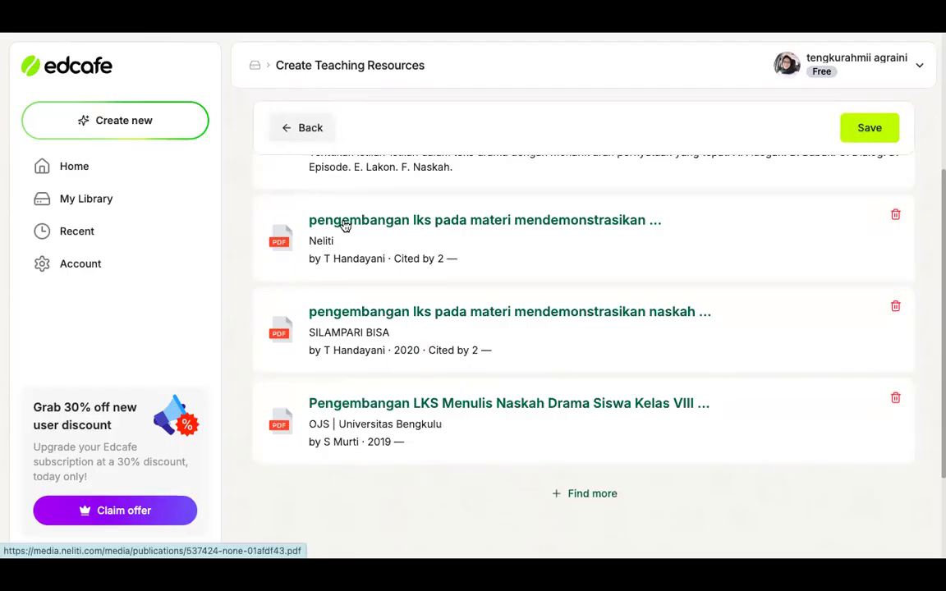
{"action": "scroll", "coordinate": [345, 226], "scroll_direction": "up", "scroll_amount": 5}
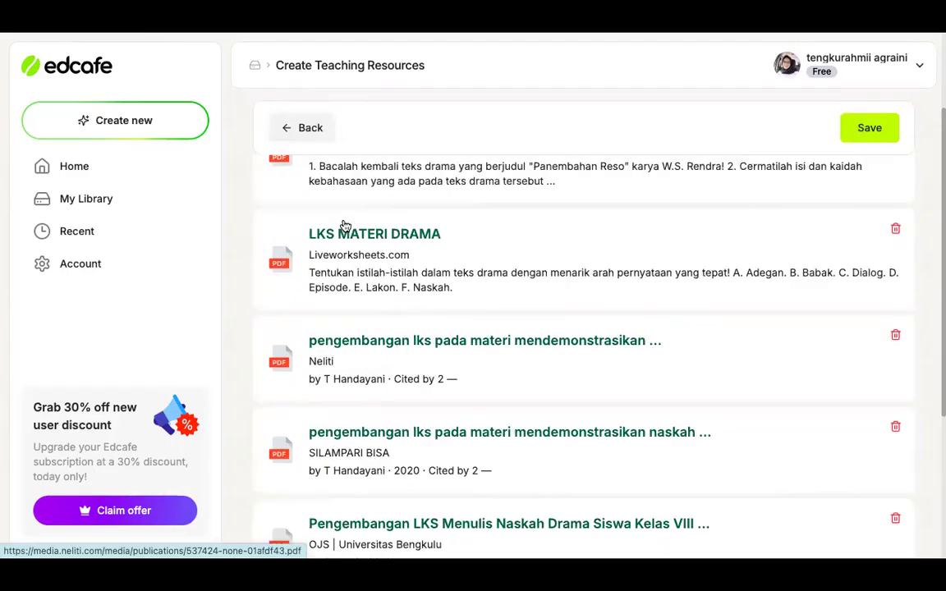
{"action": "left_click", "coordinate": [302, 194]}
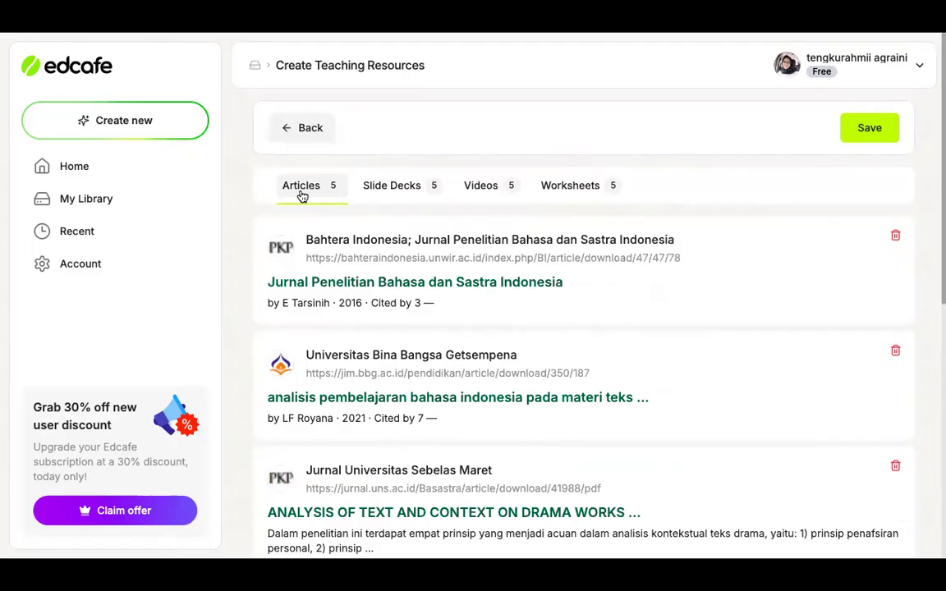
{"action": "scroll", "coordinate": [351, 243], "scroll_direction": "down", "scroll_amount": 1}
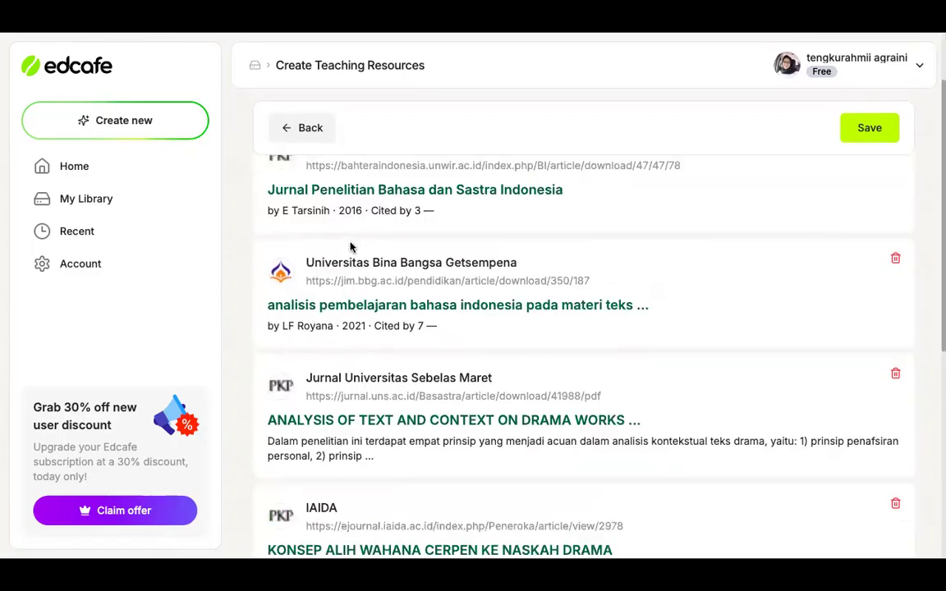
{"action": "scroll", "coordinate": [351, 247], "scroll_direction": "up", "scroll_amount": 1}
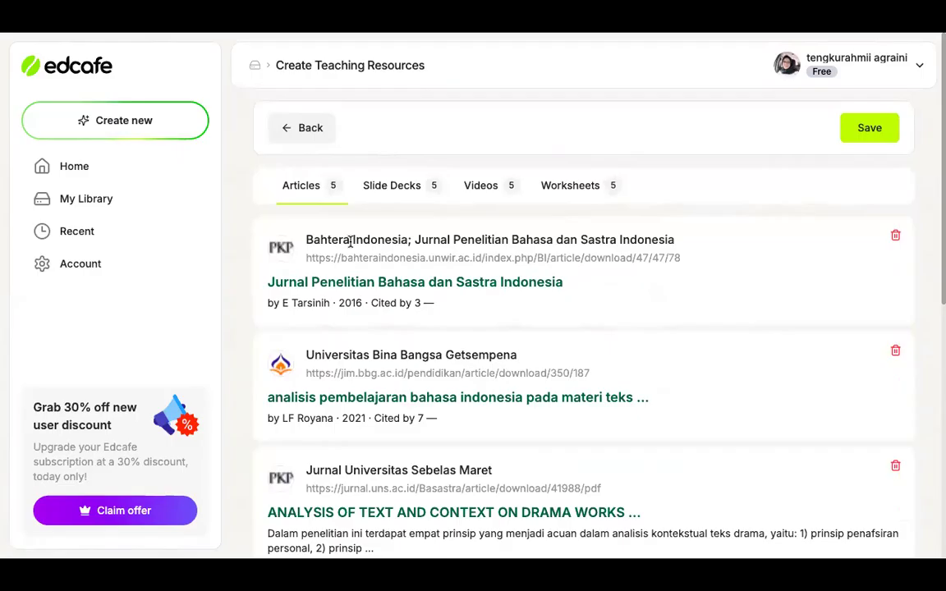
{"action": "left_click", "coordinate": [393, 187]}
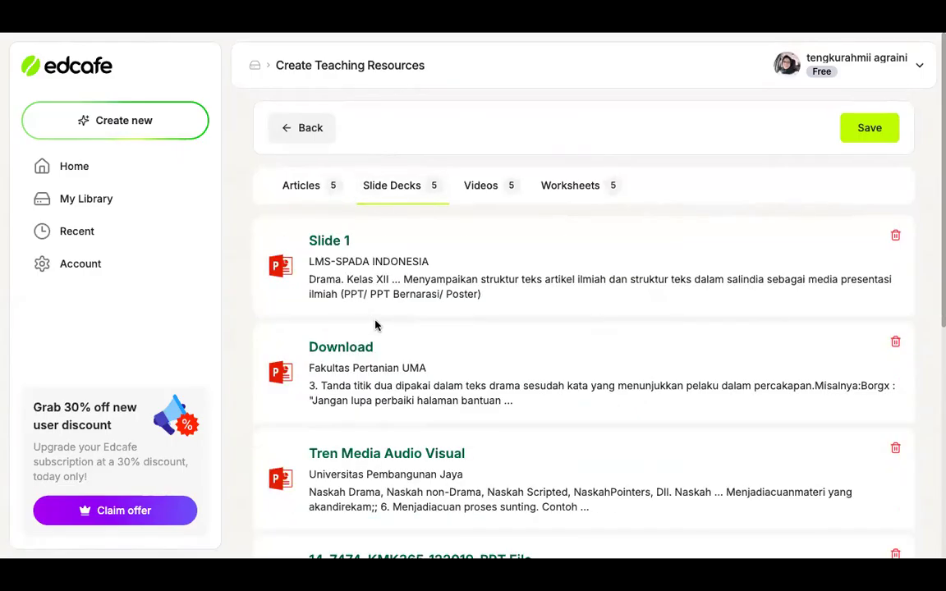
{"action": "scroll", "coordinate": [376, 346], "scroll_direction": "down", "scroll_amount": 1}
{"action": "scroll", "coordinate": [378, 349], "scroll_direction": "up", "scroll_amount": 1}
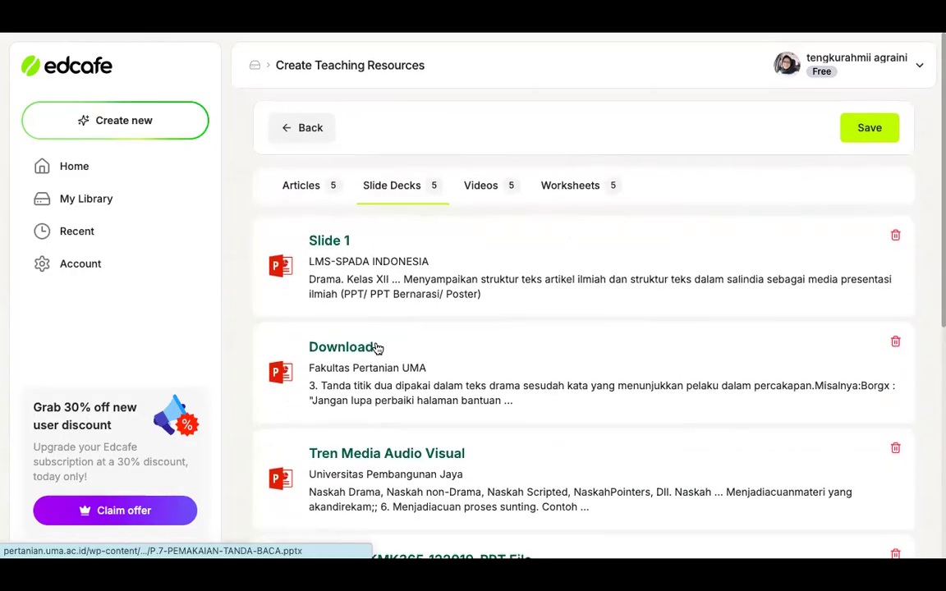
{"action": "scroll", "coordinate": [377, 348], "scroll_direction": "down", "scroll_amount": 2}
{"action": "scroll", "coordinate": [377, 348], "scroll_direction": "up", "scroll_amount": 2}
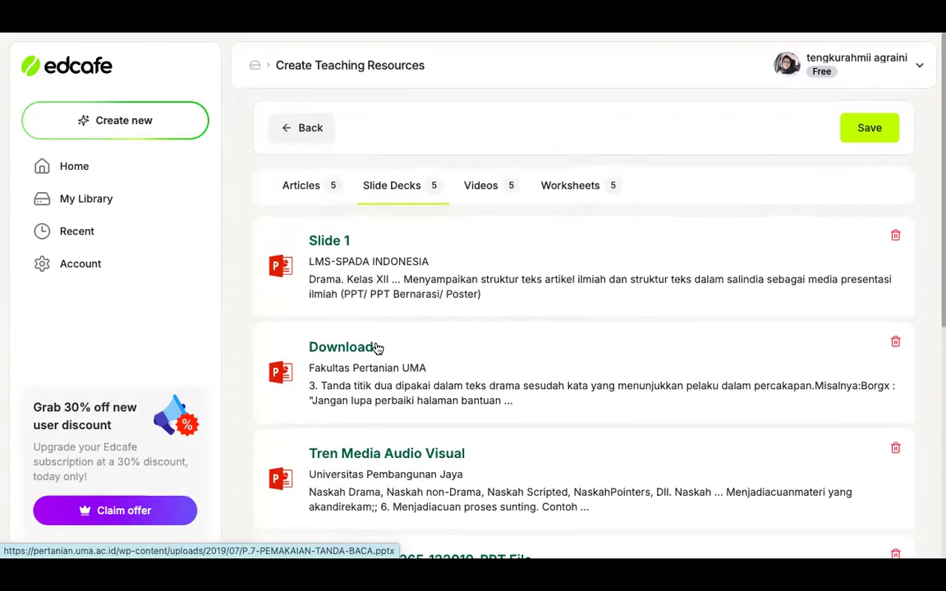
{"action": "left_click", "coordinate": [314, 198]}
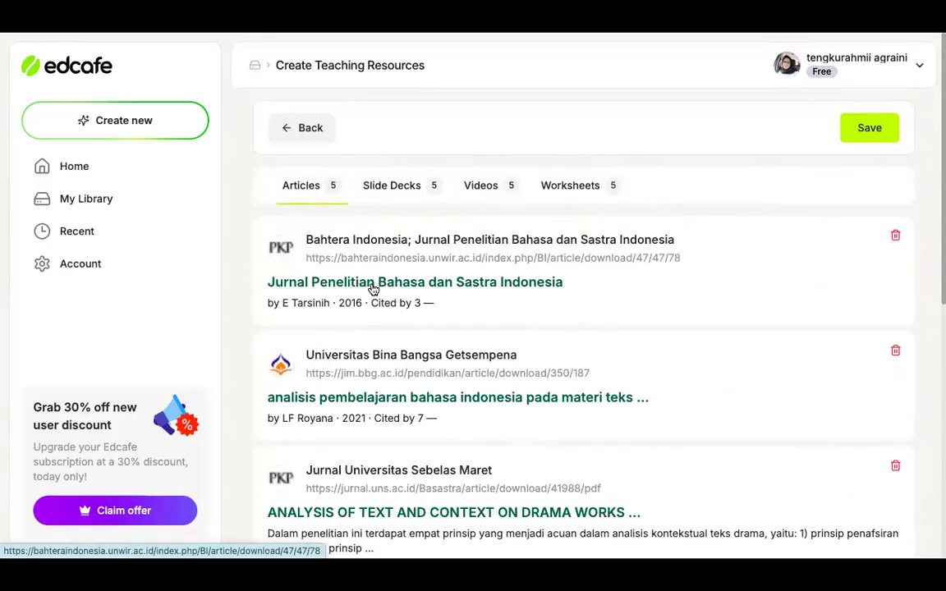
{"action": "left_click", "coordinate": [393, 186]}
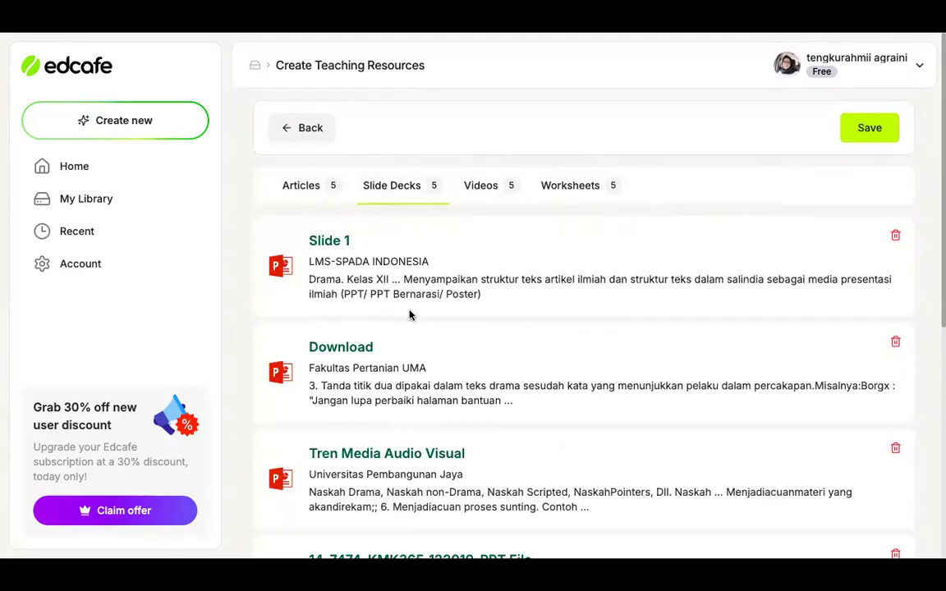
{"action": "scroll", "coordinate": [410, 314], "scroll_direction": "down", "scroll_amount": 2}
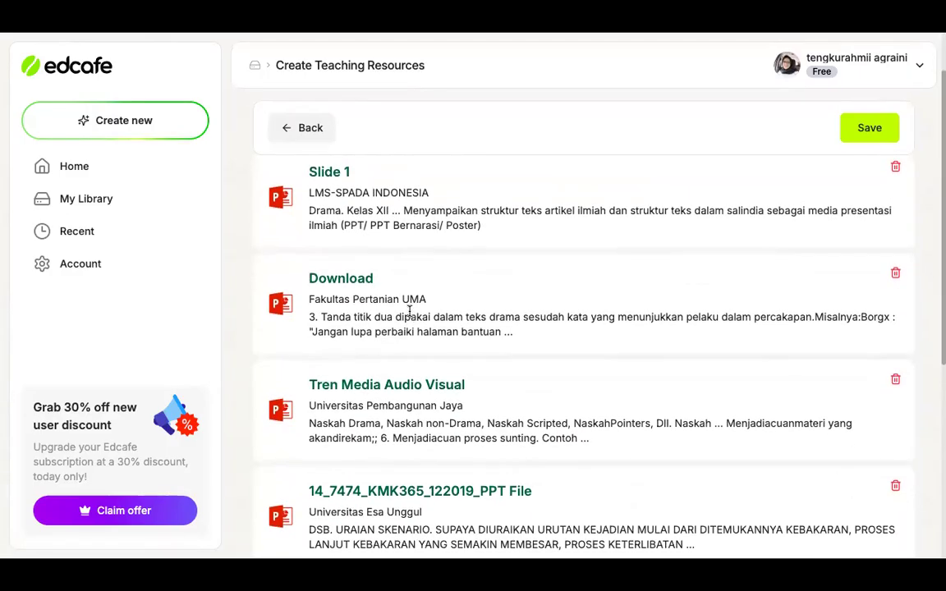
{"action": "scroll", "coordinate": [410, 315], "scroll_direction": "up", "scroll_amount": 2}
Look through the generated videos on TEKS DRAMA and view the list of worksheets
{"action": "left_click", "coordinate": [482, 193]}
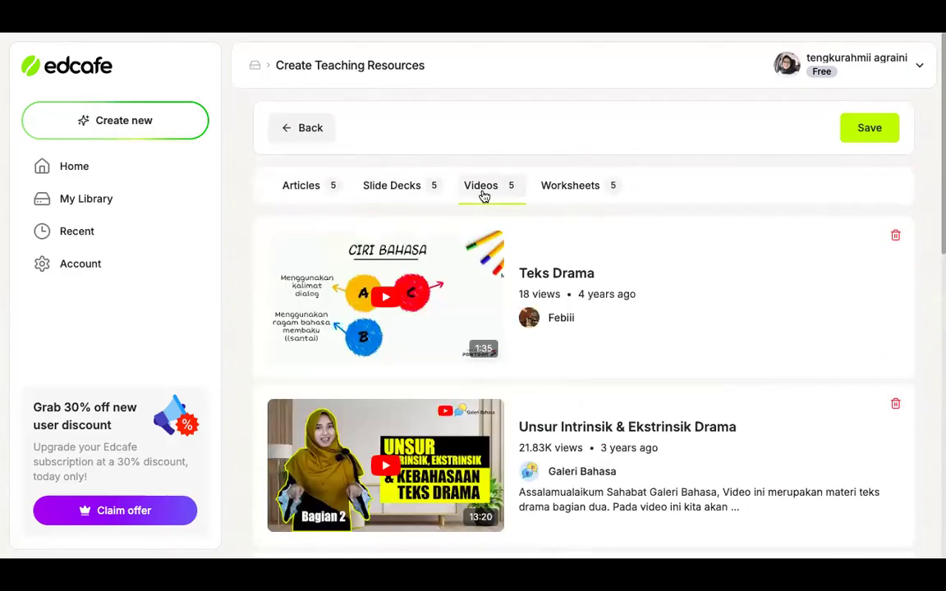
{"action": "scroll", "coordinate": [501, 322], "scroll_direction": "down", "scroll_amount": 1}
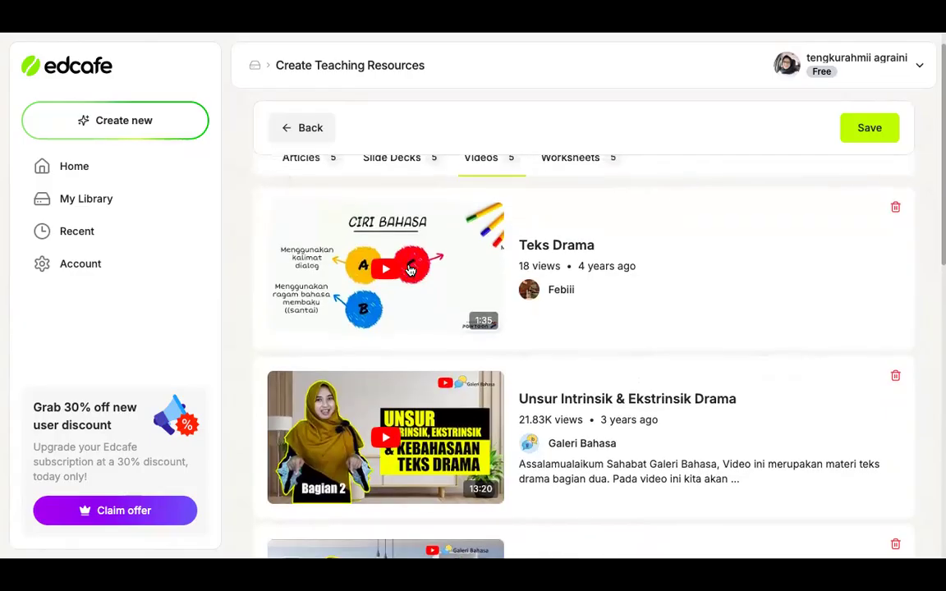
{"action": "scroll", "coordinate": [410, 270], "scroll_direction": "up", "scroll_amount": 1}
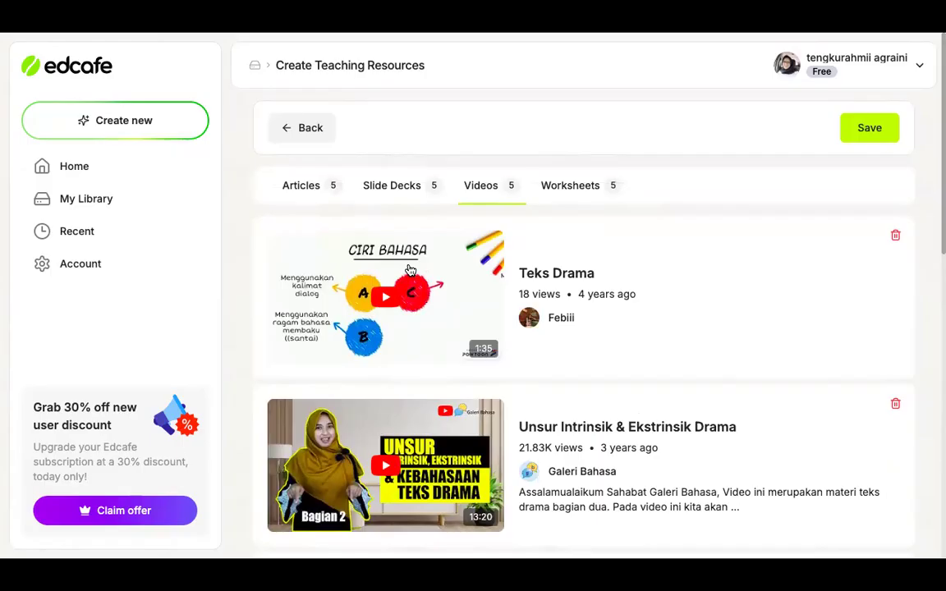
{"action": "scroll", "coordinate": [529, 279], "scroll_direction": "down", "scroll_amount": 1}
{"action": "scroll", "coordinate": [530, 282], "scroll_direction": "down", "scroll_amount": 2}
{"action": "scroll", "coordinate": [529, 281], "scroll_direction": "up", "scroll_amount": 2}
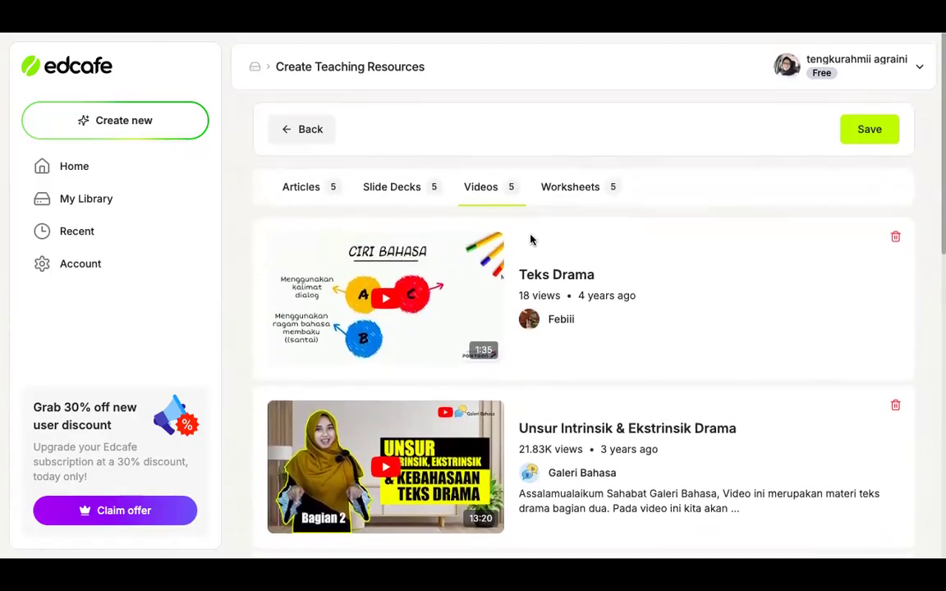
{"action": "left_click", "coordinate": [569, 186]}
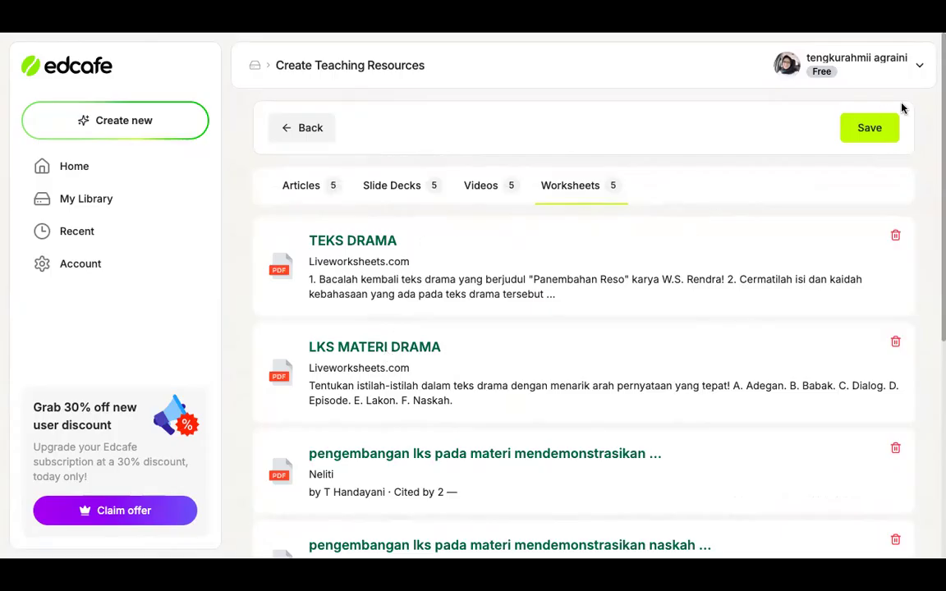
Save the teaching resources as BAHAN AJAR in the My Library folder with Public visibility
{"action": "left_click", "coordinate": [862, 129]}
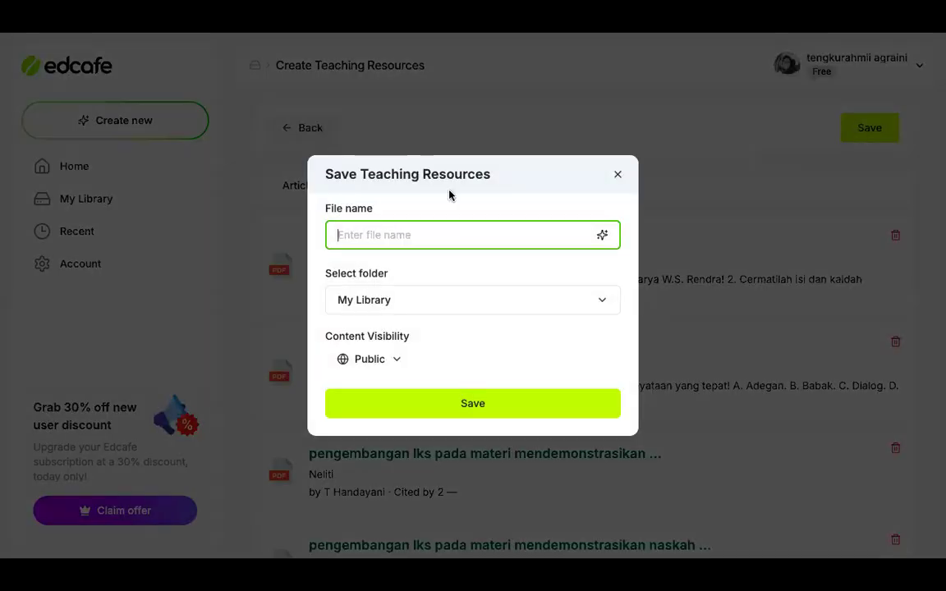
{"action": "type", "text": "BAHAN AJAR"}
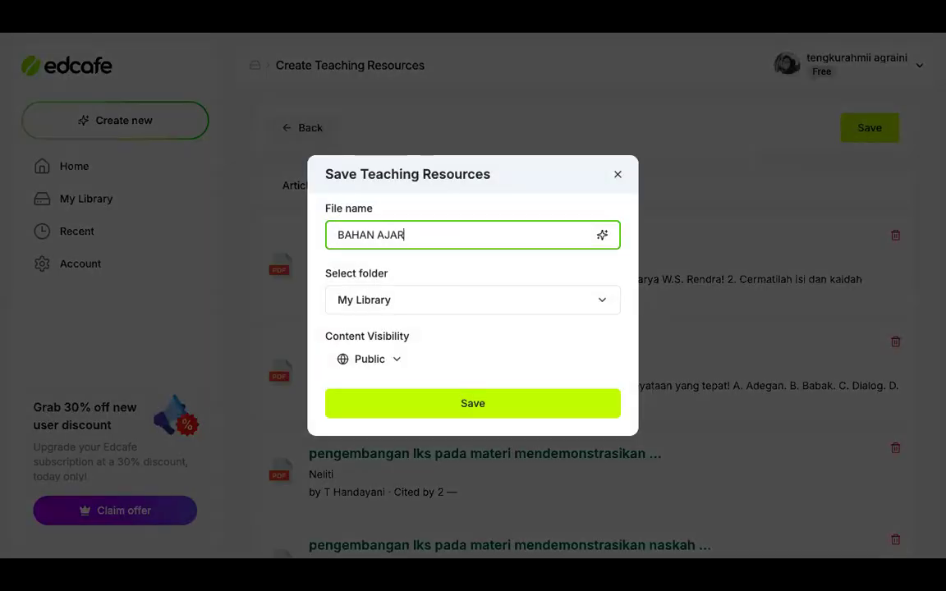
{"action": "left_click", "coordinate": [457, 404]}
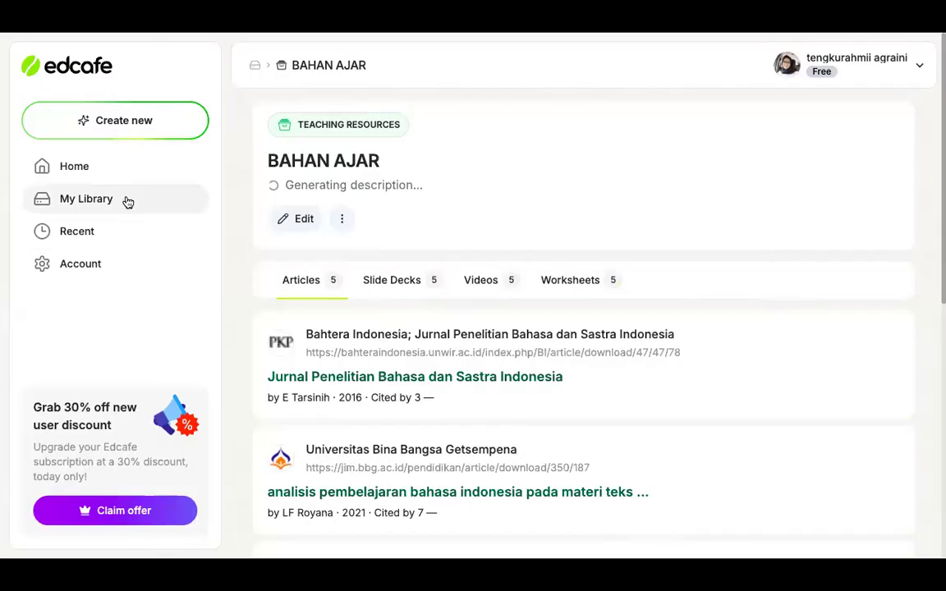
Go to My Library and check which types of content can be created
{"action": "left_click", "coordinate": [127, 201]}
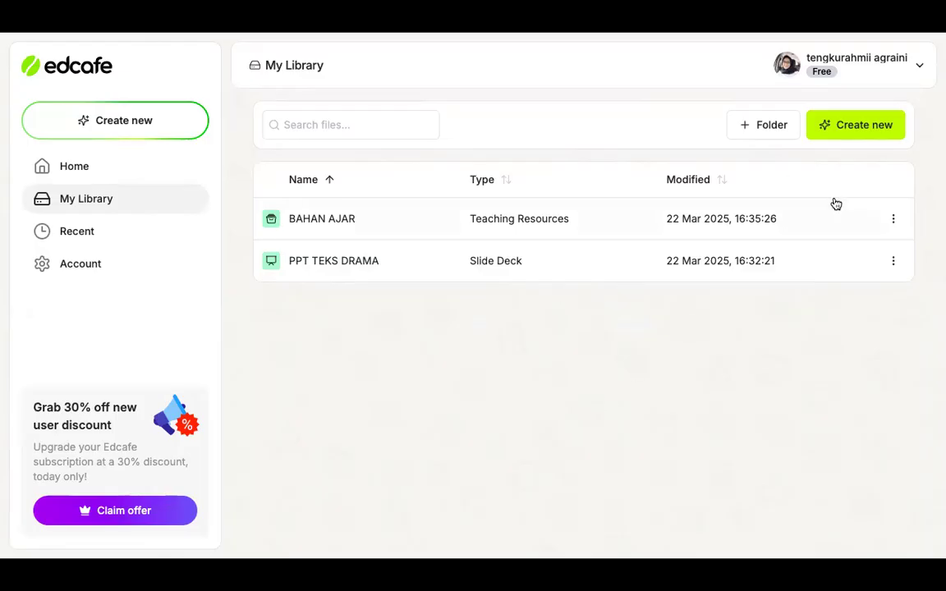
{"action": "left_click", "coordinate": [858, 134]}
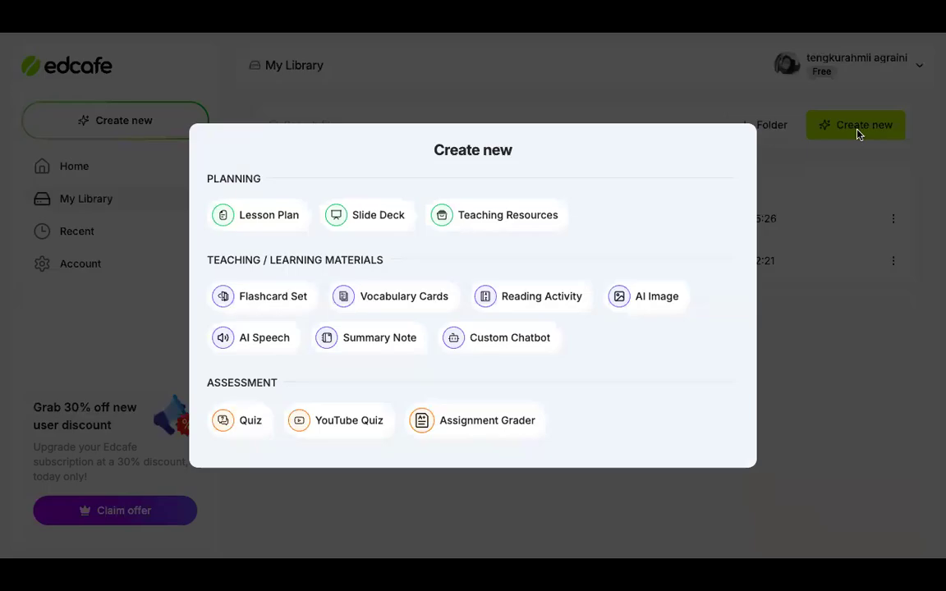
{"action": "left_click", "coordinate": [835, 338]}
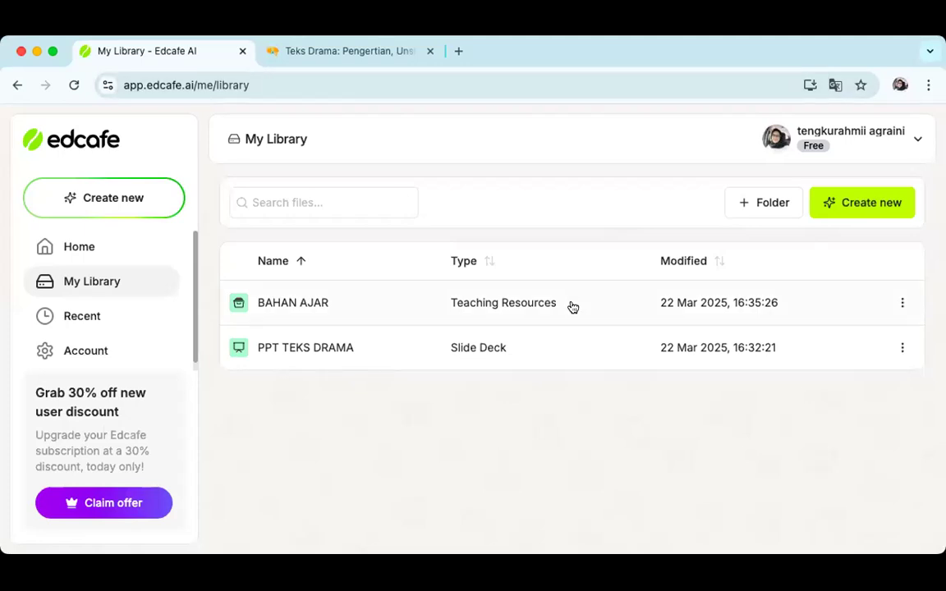
Switch to the other Chrome profile that has the Canva presentation open
{"action": "left_click", "coordinate": [900, 84]}
{"action": "scroll", "coordinate": [755, 501], "scroll_direction": "down", "scroll_amount": 3}
{"action": "scroll", "coordinate": [757, 502], "scroll_direction": "down", "scroll_amount": 3}
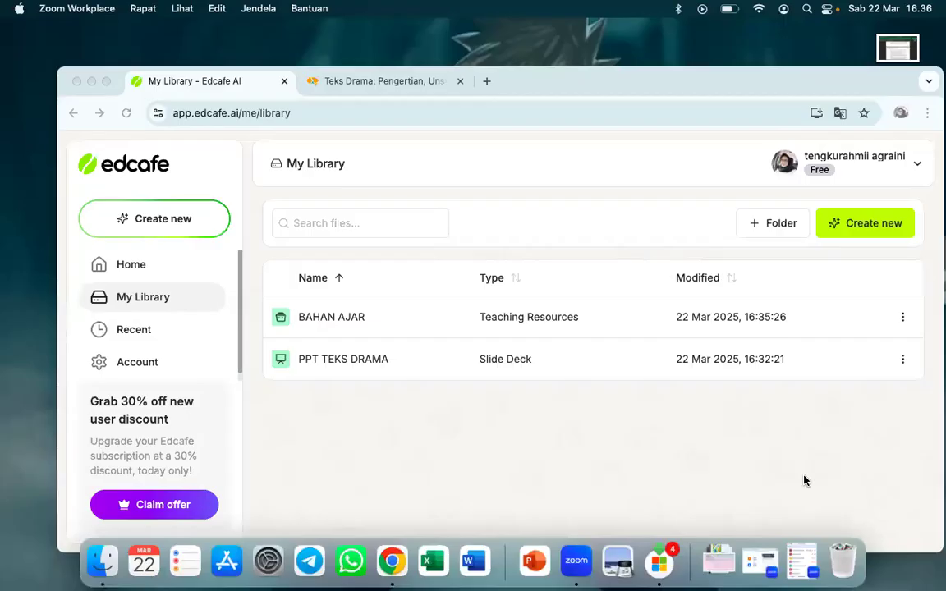
{"action": "left_click", "coordinate": [542, 463]}
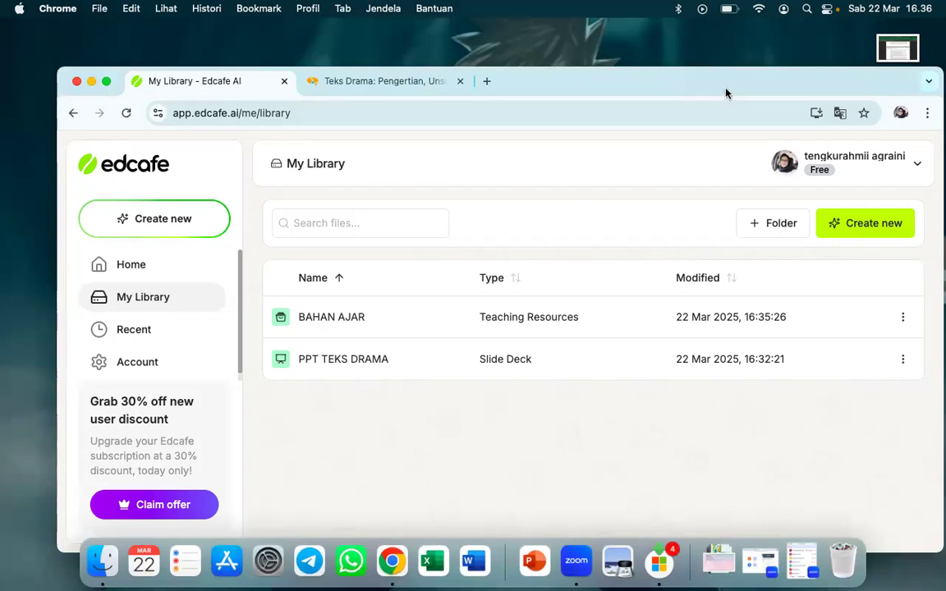
{"action": "left_click_drag", "start_coordinate": [719, 76], "coordinate": [750, 83]}
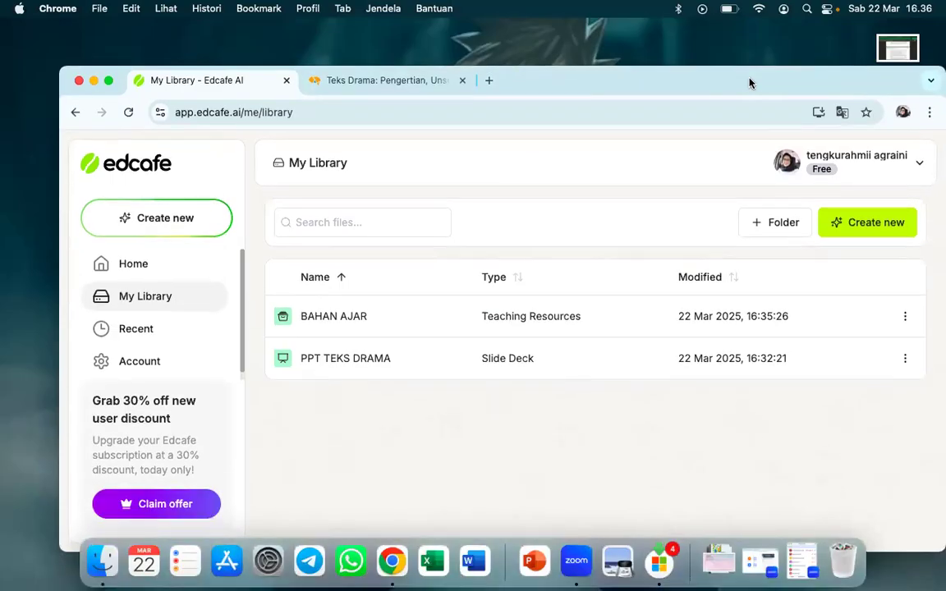
{"action": "left_click", "coordinate": [902, 112]}
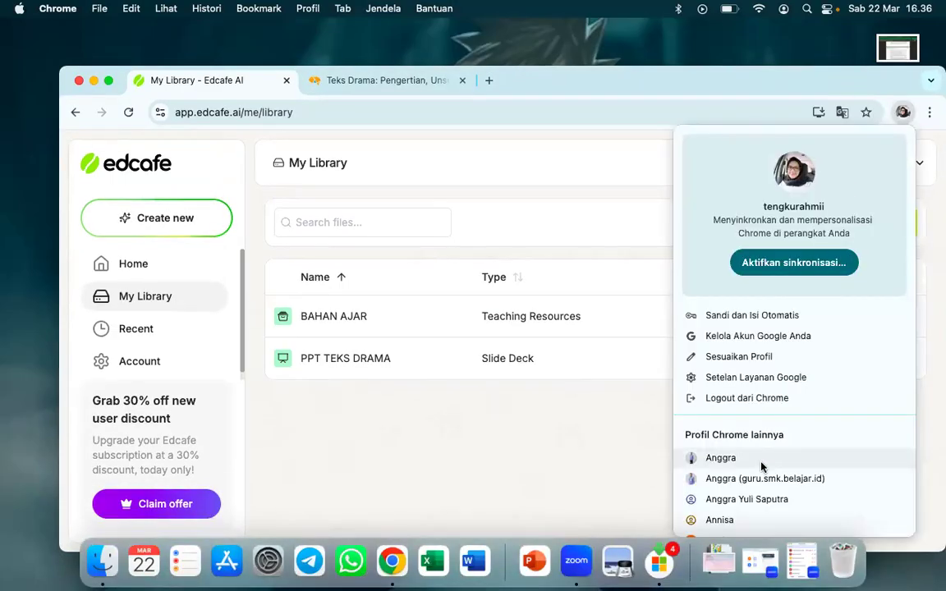
{"action": "scroll", "coordinate": [761, 467], "scroll_direction": "down", "scroll_amount": 5}
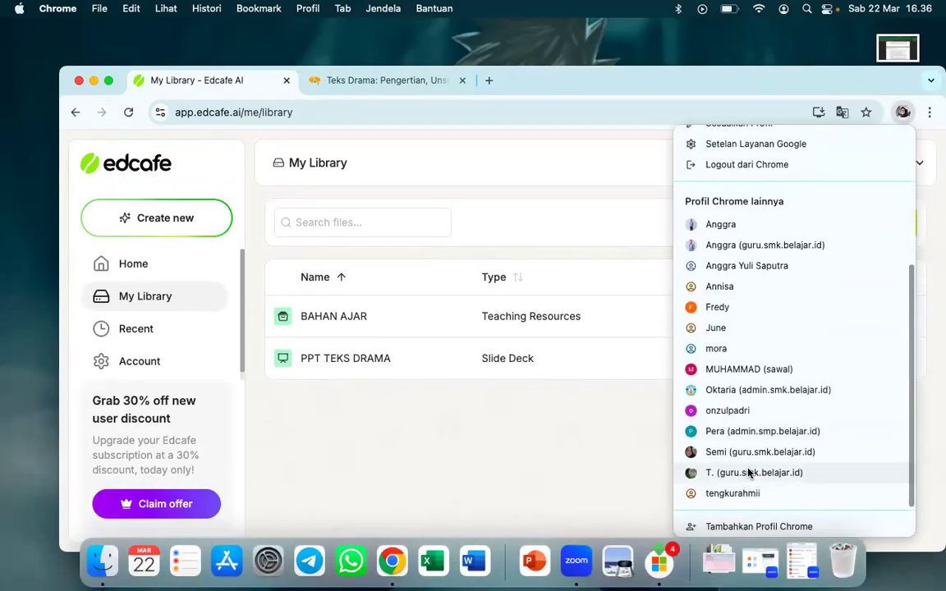
{"action": "left_click", "coordinate": [748, 472]}
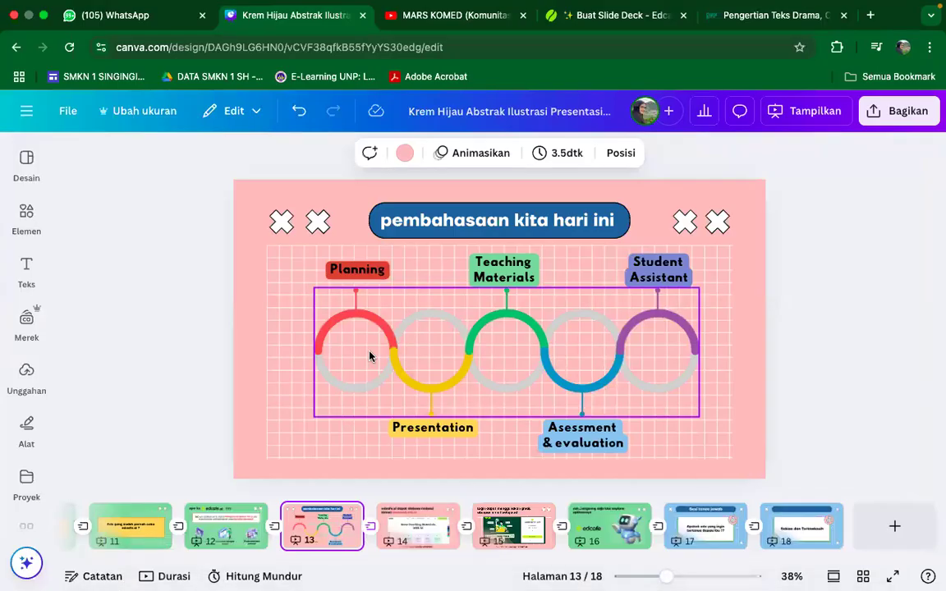
Review the Planning and Presentation topics on slide 13, "pembahasaan kita hari ini"
{"action": "left_click", "coordinate": [310, 302]}
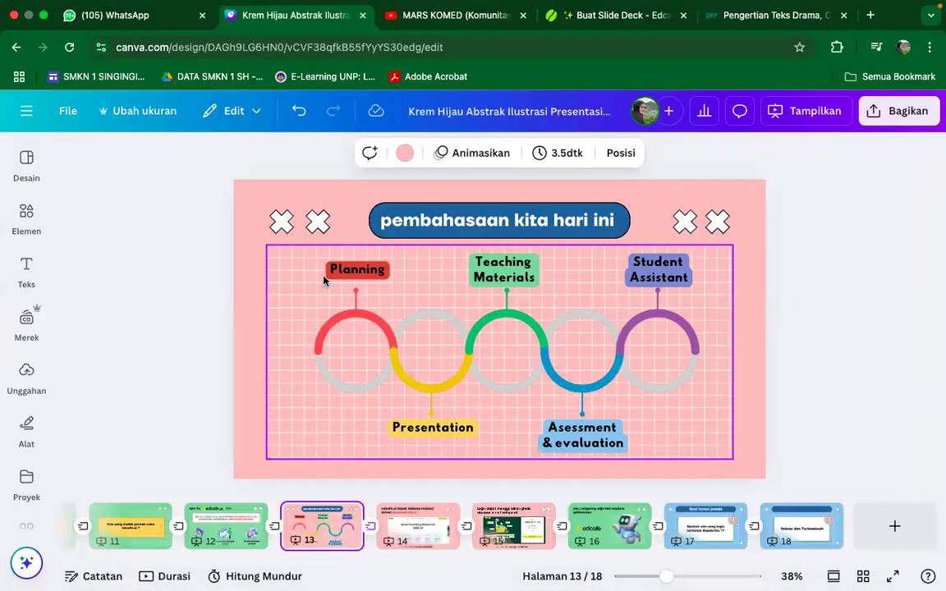
{"action": "left_click", "coordinate": [349, 300]}
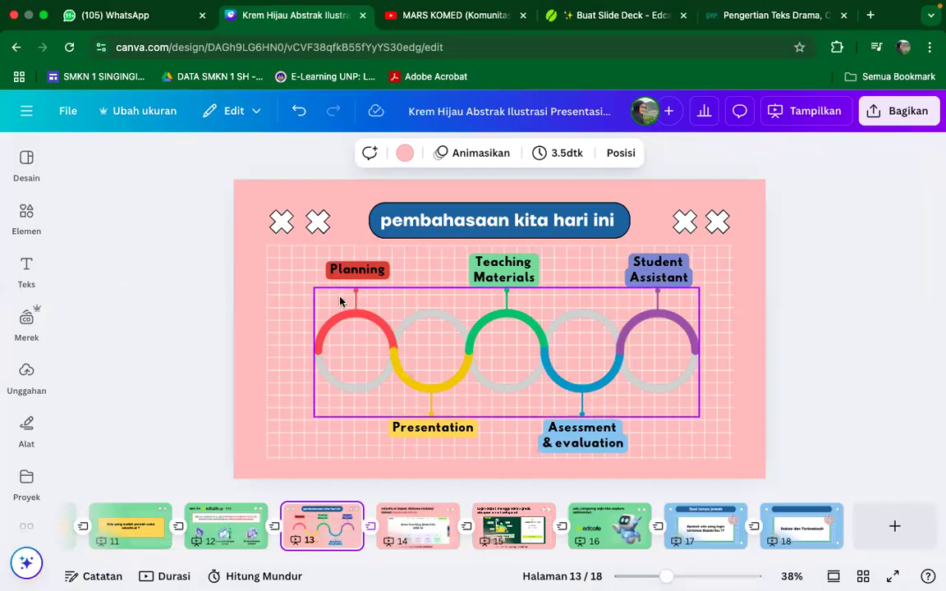
{"action": "left_click", "coordinate": [384, 426]}
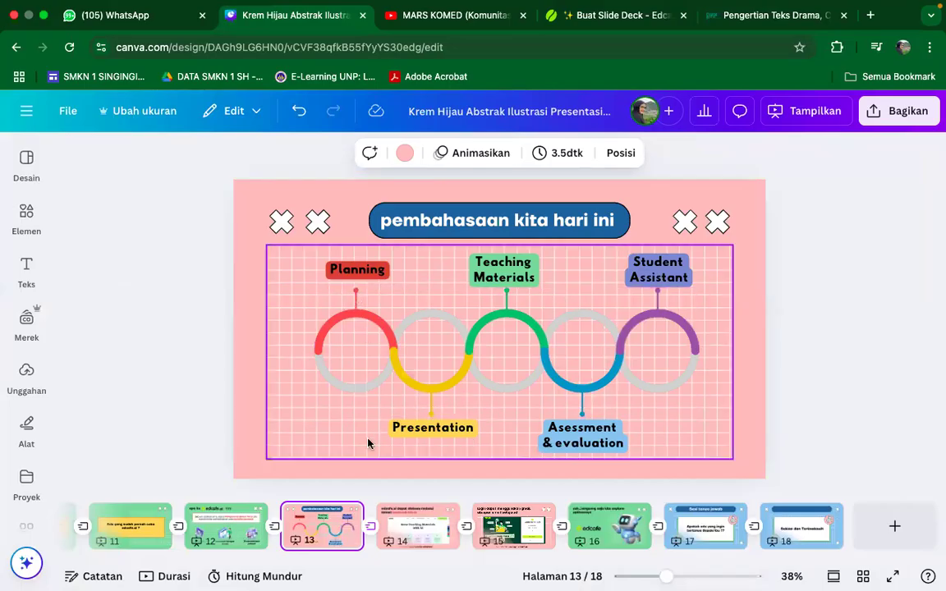
{"action": "left_click", "coordinate": [426, 424]}
Switch back to the Chrome profile with the Edcafe library open and start creating a new quiz
{"action": "left_click", "coordinate": [902, 47]}
{"action": "scroll", "coordinate": [830, 370], "scroll_direction": "down", "scroll_amount": 2}
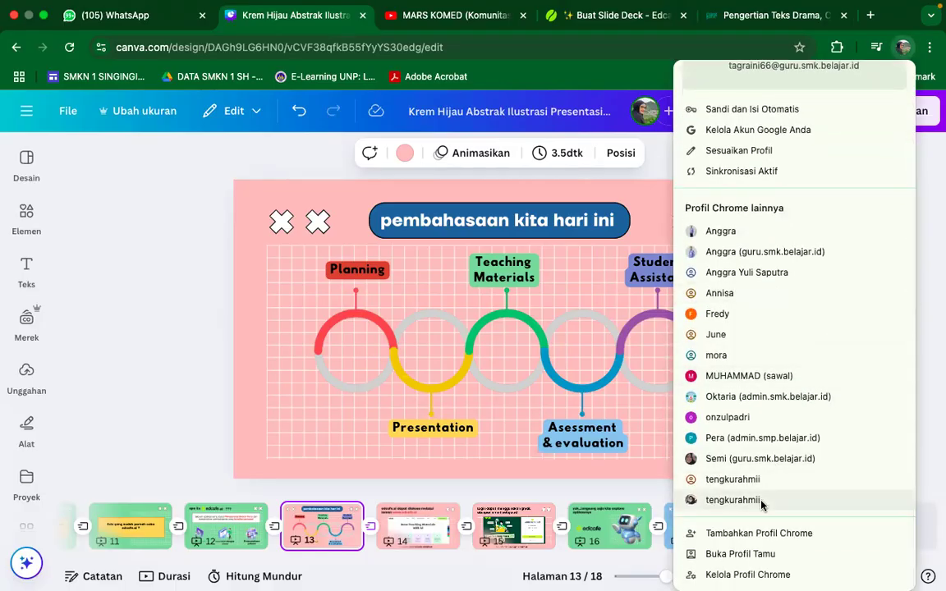
{"action": "left_click", "coordinate": [722, 498]}
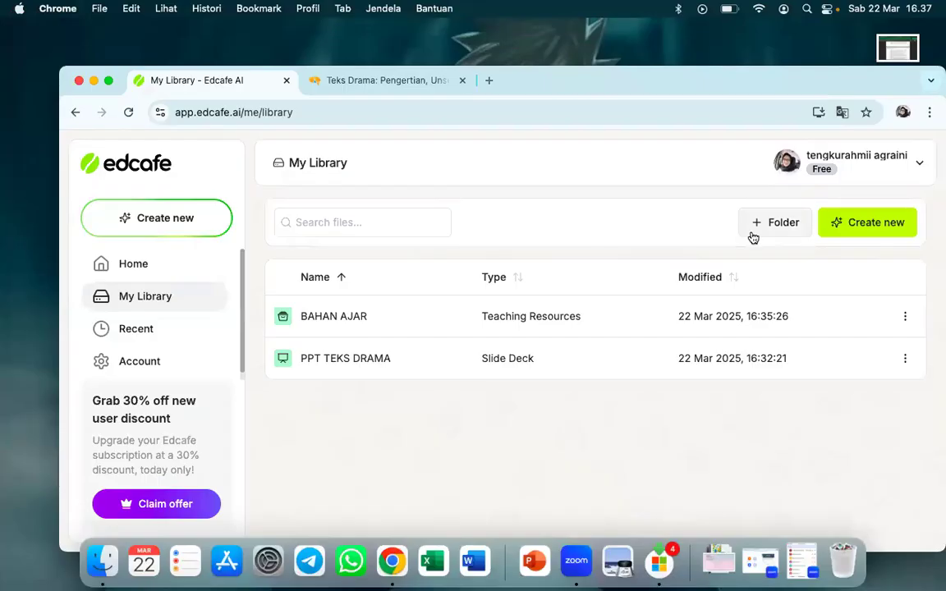
{"action": "left_click", "coordinate": [866, 228]}
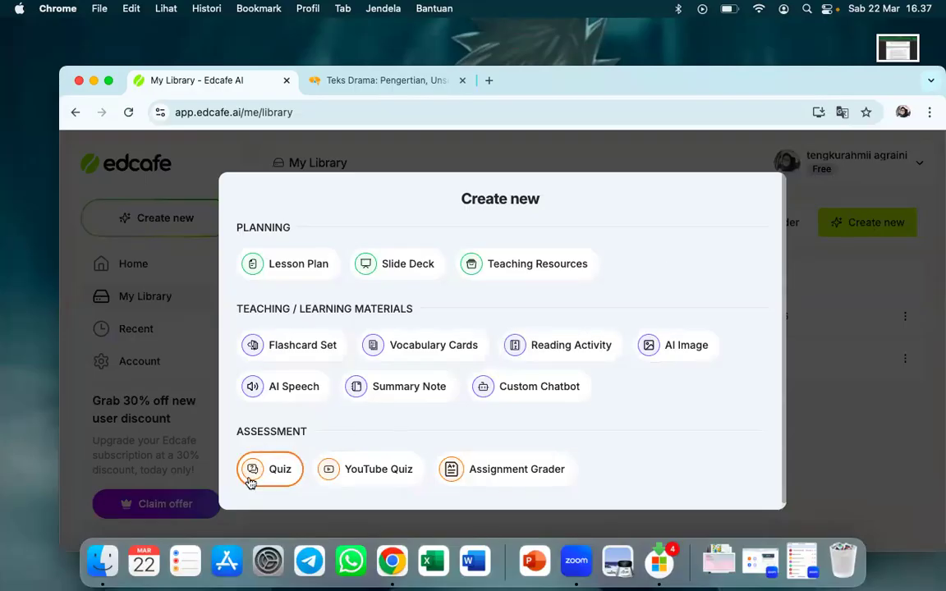
{"action": "left_click", "coordinate": [275, 473]}
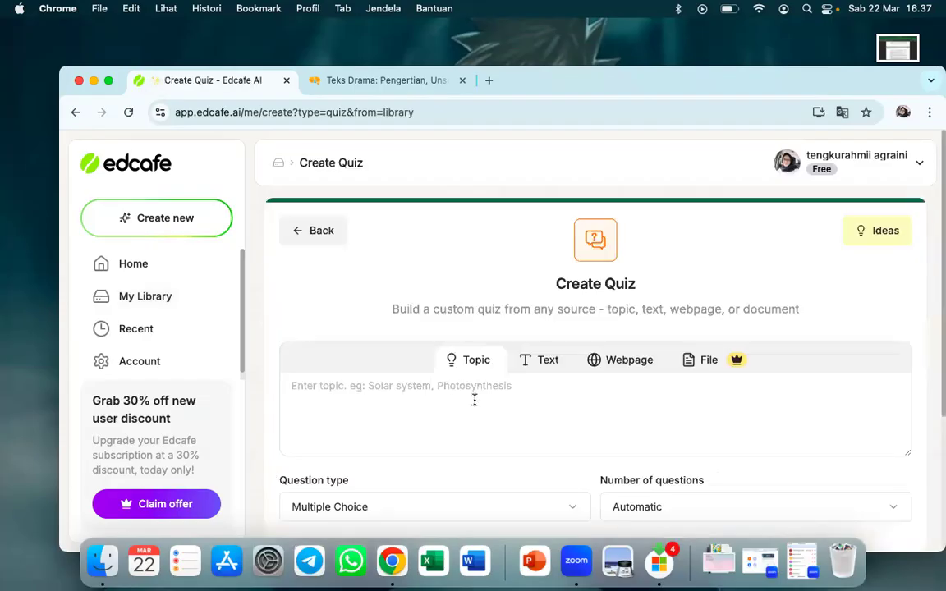
Check the Text and Webpage source options for the quiz, and enter TEKS DRAMA as its topic
{"action": "scroll", "coordinate": [473, 398], "scroll_direction": "down", "scroll_amount": 2}
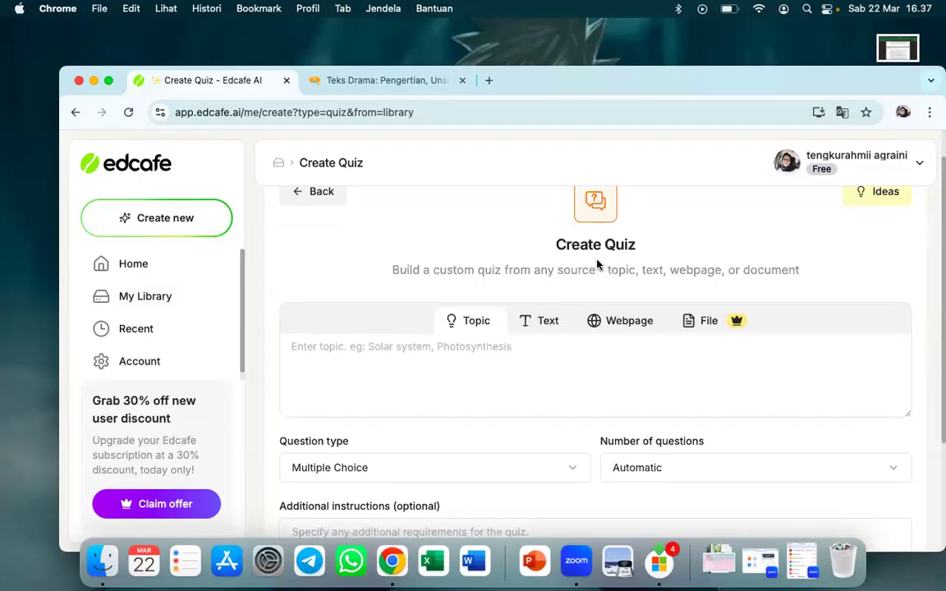
{"action": "left_click", "coordinate": [449, 345]}
{"action": "left_click", "coordinate": [540, 327]}
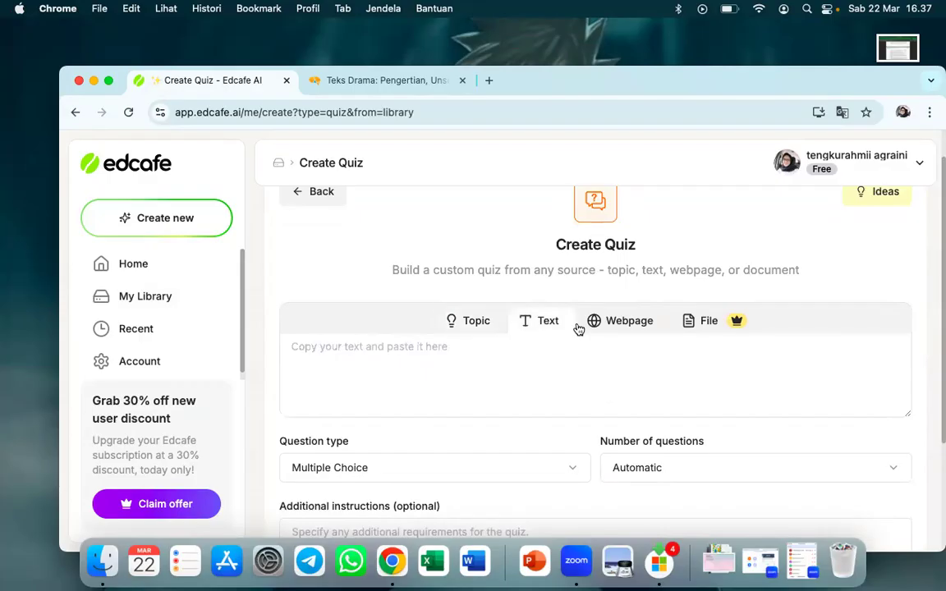
{"action": "left_click", "coordinate": [609, 326]}
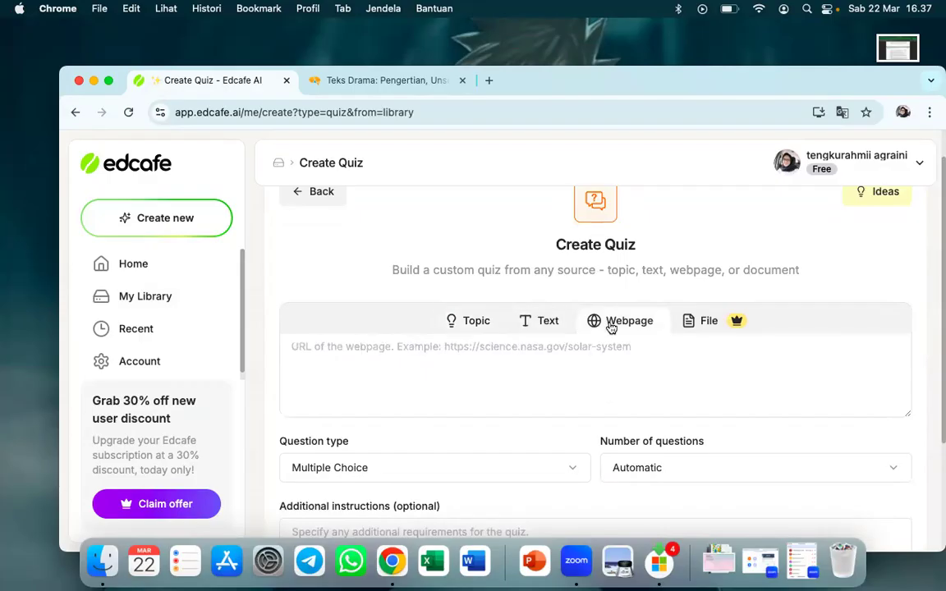
{"action": "left_click", "coordinate": [480, 326]}
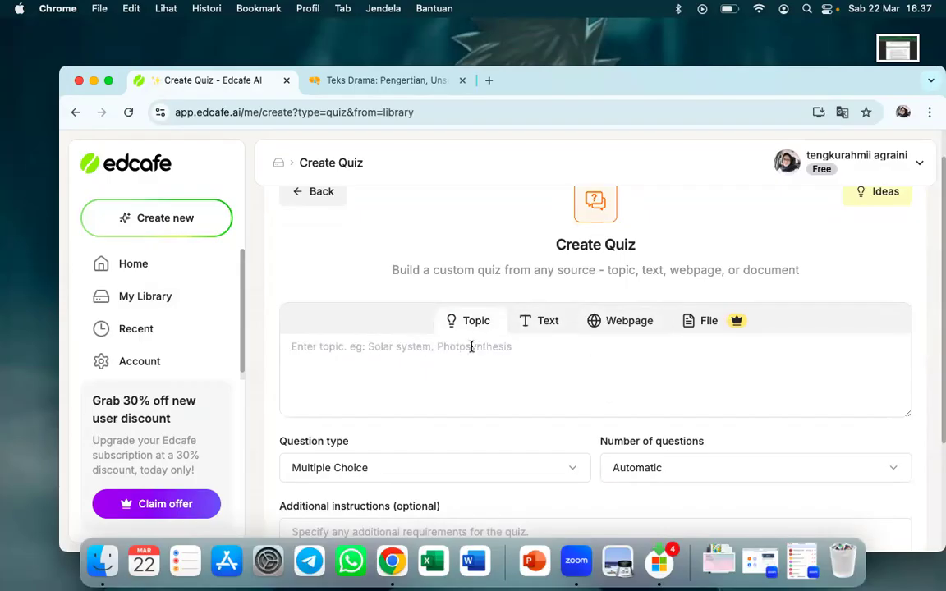
{"action": "type", "text": "TEKS DRAMA"}
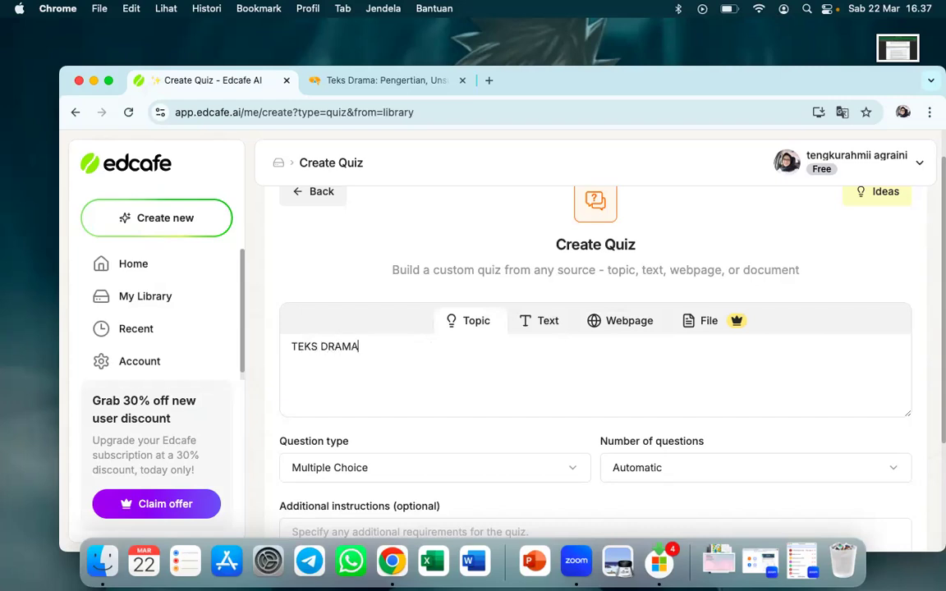
{"action": "scroll", "coordinate": [577, 375], "scroll_direction": "down", "scroll_amount": 2}
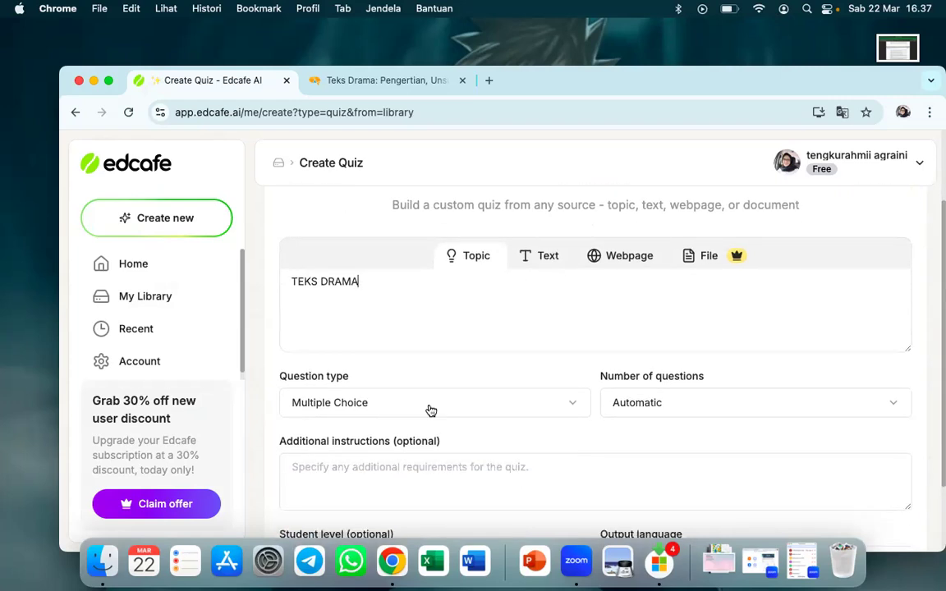
{"action": "scroll", "coordinate": [431, 410], "scroll_direction": "down", "scroll_amount": 1}
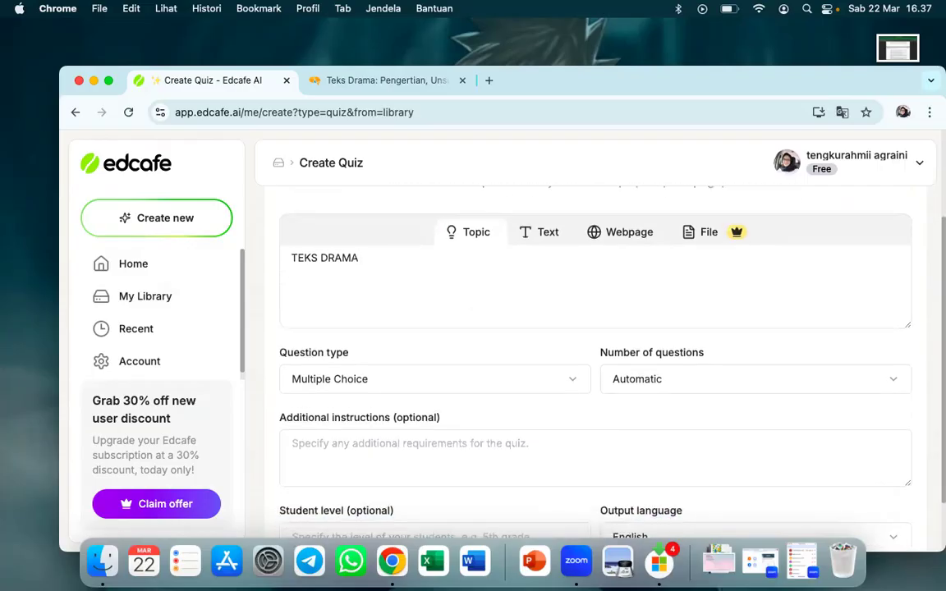
{"action": "type", "text": "UNTU"}
{"action": "key", "text": "BackSpace"}
{"action": "key", "text": "BackSpace"}
{"action": "type", "text": "untuk siswa kelas 7 SMP dengan"}
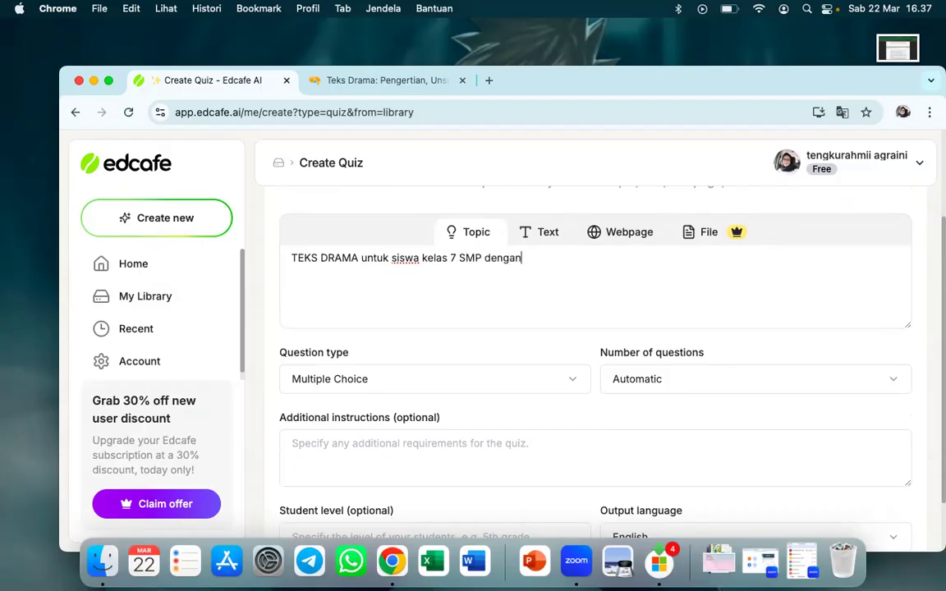
{"action": "type", "text": " tujuan pembelajaran"}
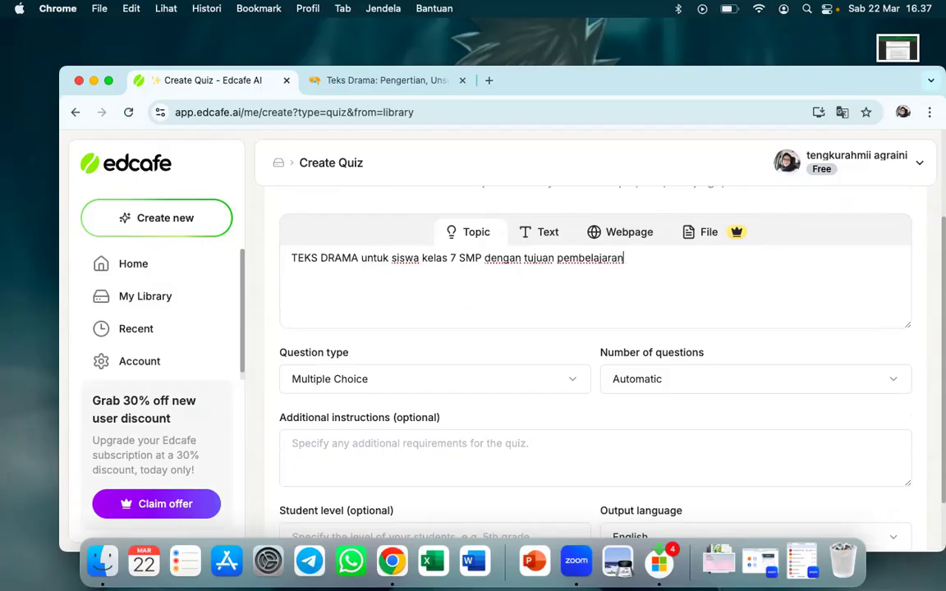
{"action": "key", "text": "BackSpace"}
{"action": "key", "text": "BackSpace"}
{"action": "key", "text": "BackSpace"}
{"action": "key", "text": "BackSpace"}
{"action": "key", "text": "BackSpace"}
{"action": "key", "text": "BackSpace"}
{"action": "key", "text": "BackSpace"}
{"action": "key", "text": "BackSpace"}
{"action": "key", "text": "BackSpace"}
{"action": "key", "text": "BackSpace"}
{"action": "key", "text": "BackSpace"}
{"action": "key", "text": "BackSpace"}
{"action": "key", "text": "BackSpace"}
{"action": "key", "text": "BackSpace"}
{"action": "key", "text": "BackSpace"}
{"action": "key", "text": "BackSpace"}
{"action": "key", "text": "BackSpace"}
{"action": "key", "text": "BackSpace"}
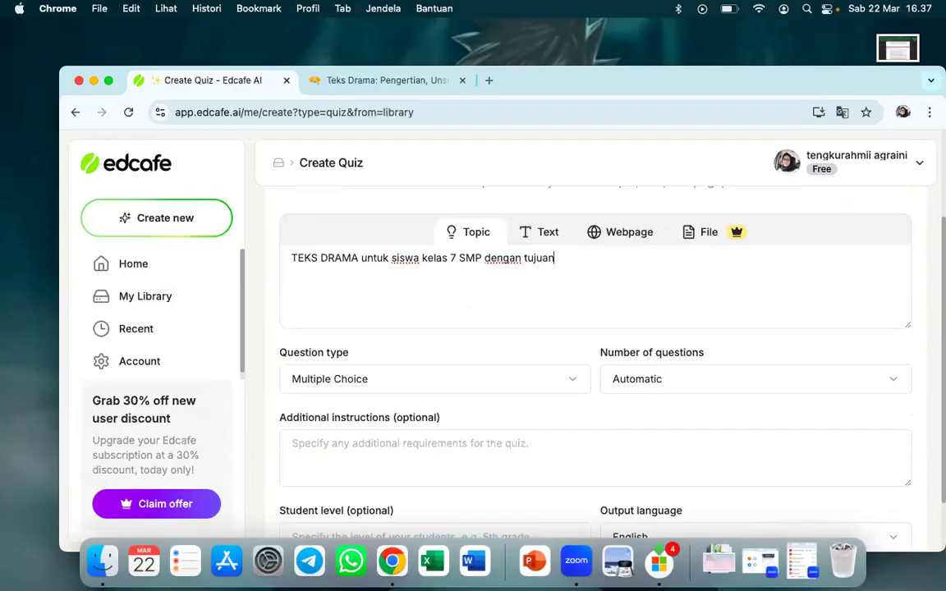
{"action": "key", "text": "BackSpace"}
{"action": "key", "text": "BackSpace"}
{"action": "key", "text": "BackSpace"}
{"action": "key", "text": "BackSpace"}
{"action": "key", "text": "BackSpace"}
{"action": "key", "text": "BackSpace"}
{"action": "key", "text": "BackSpace"}
{"action": "key", "text": "BackSpace"}
{"action": "key", "text": "BackSpace"}
{"action": "key", "text": "BackSpace"}
{"action": "key", "text": "BackSpace"}
{"action": "key", "text": "BackSpace"}
{"action": "key", "text": "BackSpace"}
{"action": "key", "text": "BackSpace"}
{"action": "key", "text": "BackSpace"}
{"action": "key", "text": "BackSpace"}
{"action": "key", "text": "BackSpace"}
{"action": "key", "text": "BackSpace"}
{"action": "key", "text": "BackSpace"}
{"action": "key", "text": "BackSpace"}
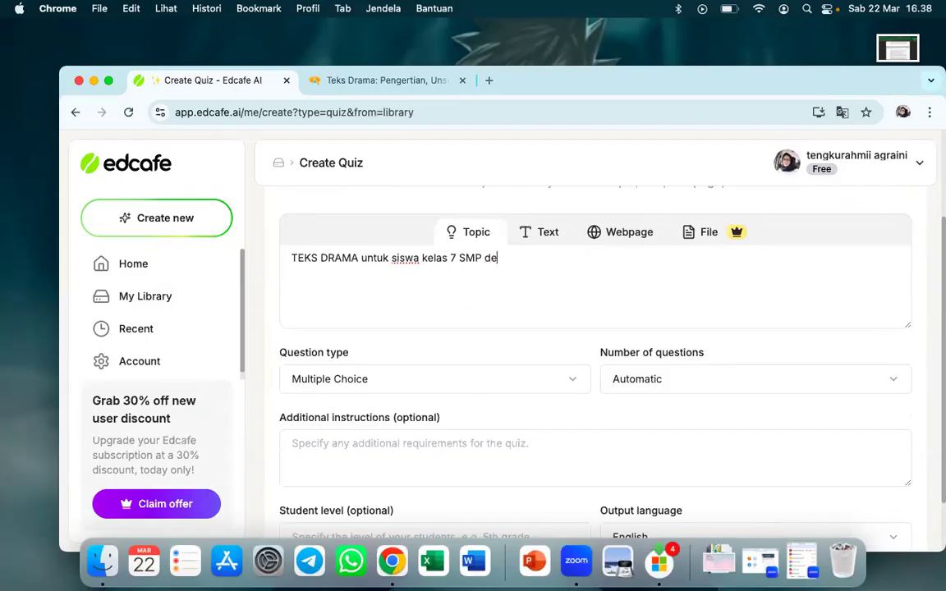
{"action": "key", "text": "BackSpace"}
{"action": "key", "text": "BackSpace"}
{"action": "key", "text": "BackSpace"}
{"action": "key", "text": "BackSpace"}
{"action": "key", "text": "BackSpace"}
{"action": "key", "text": "BackSpace"}
{"action": "key", "text": "BackSpace"}
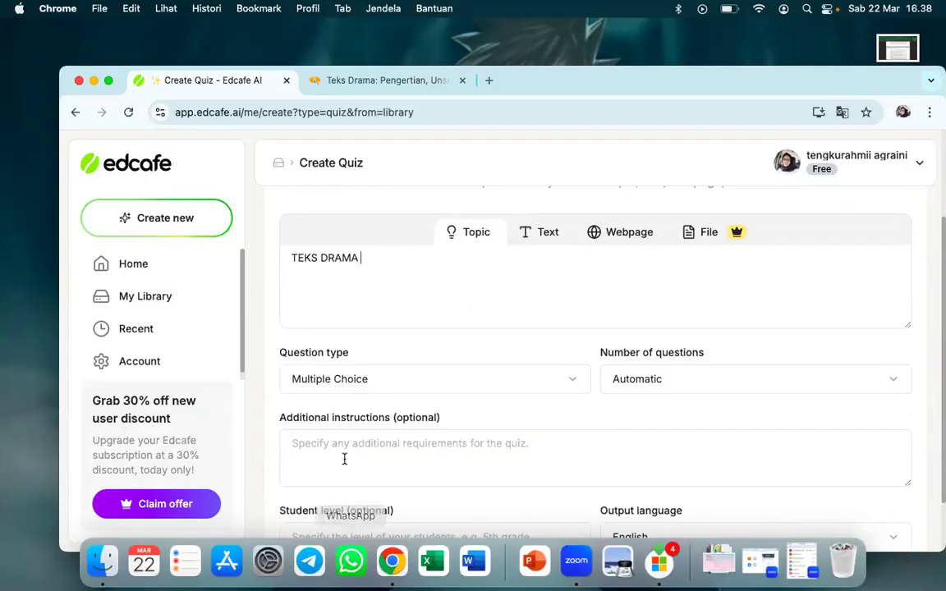
Enter "untuk siswa smp kelas 7" as the quiz's additional instructions
{"action": "left_click", "coordinate": [363, 452]}
{"action": "type", "text": "untu"}
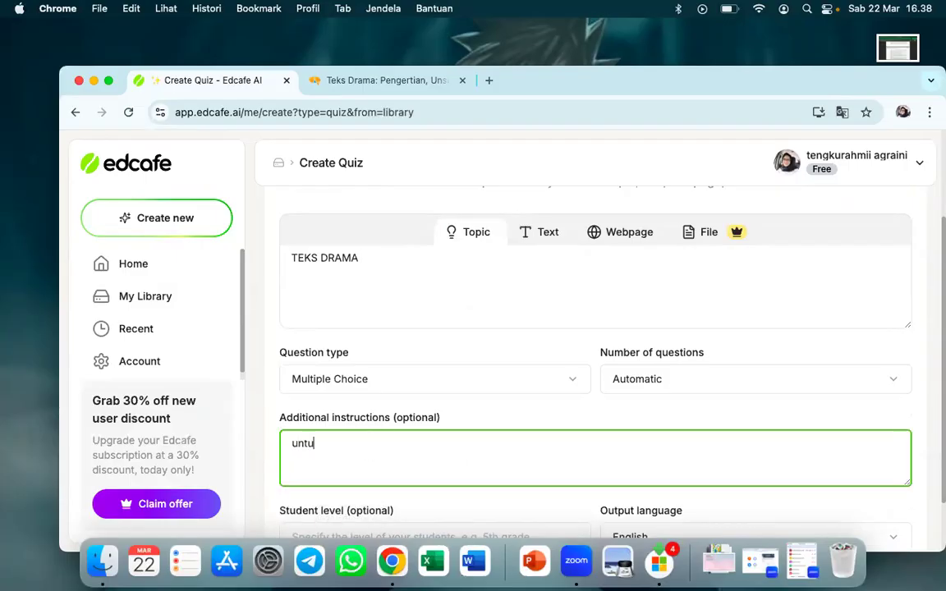
{"action": "type", "text": "k siswa smp kelas 7"}
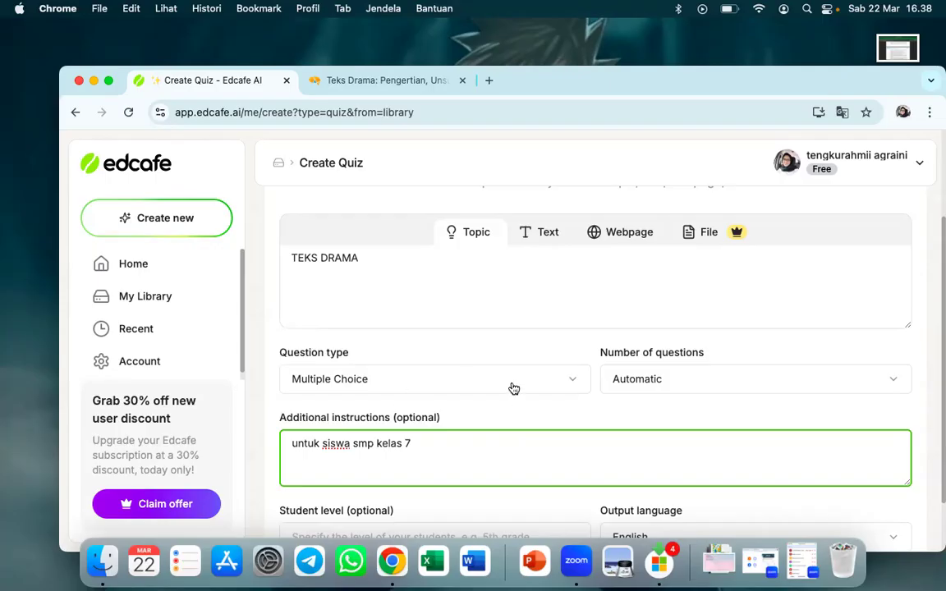
Try the Short Answer and Mixed question types before returning the quiz to Multiple Choice
{"action": "scroll", "coordinate": [513, 387], "scroll_direction": "down", "scroll_amount": 1}
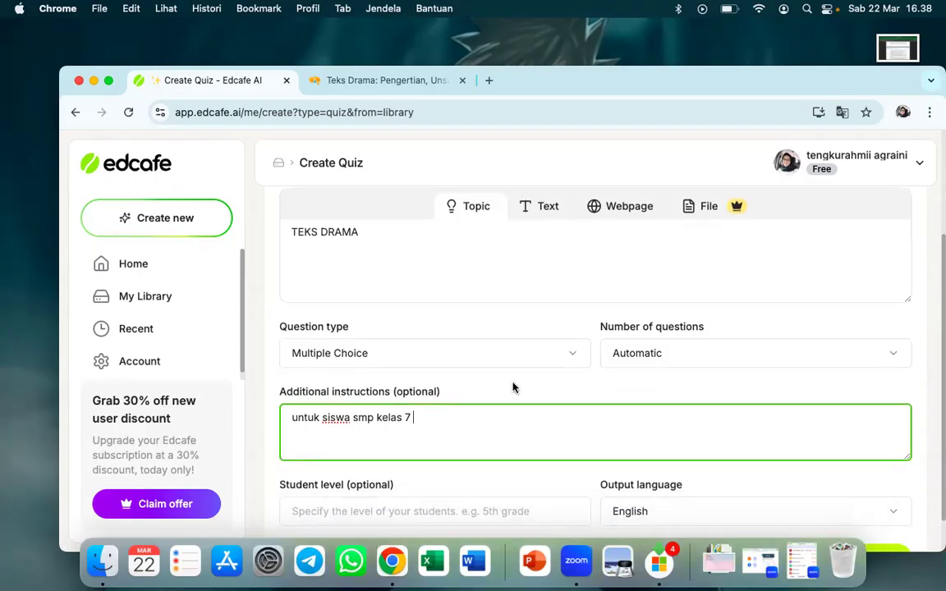
{"action": "left_click", "coordinate": [458, 359]}
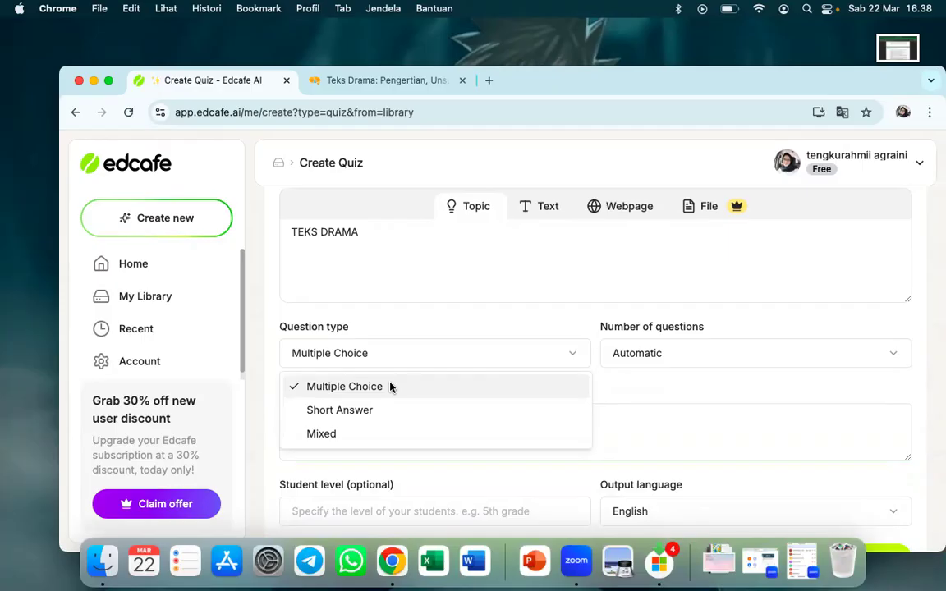
{"action": "left_click", "coordinate": [383, 410]}
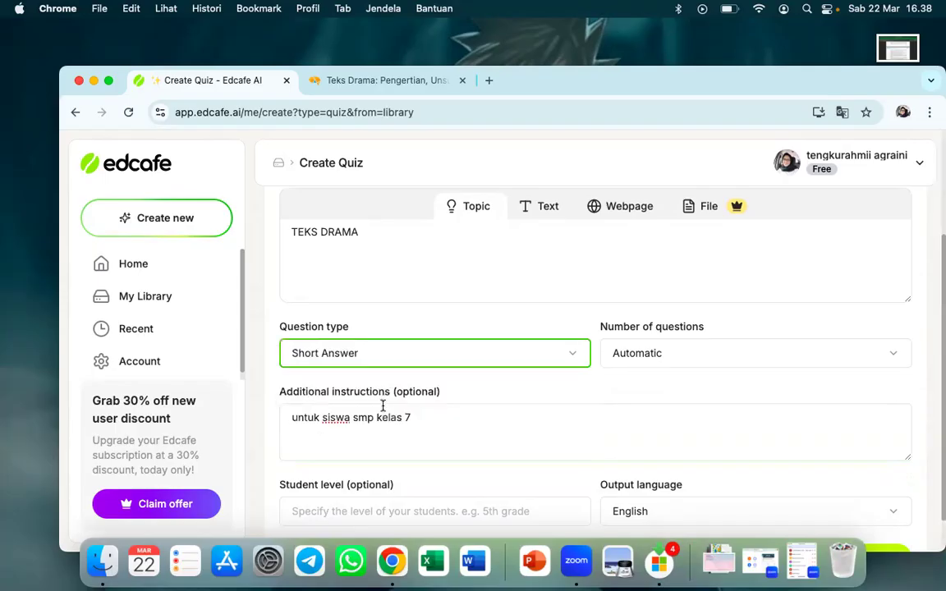
{"action": "left_click", "coordinate": [388, 355]}
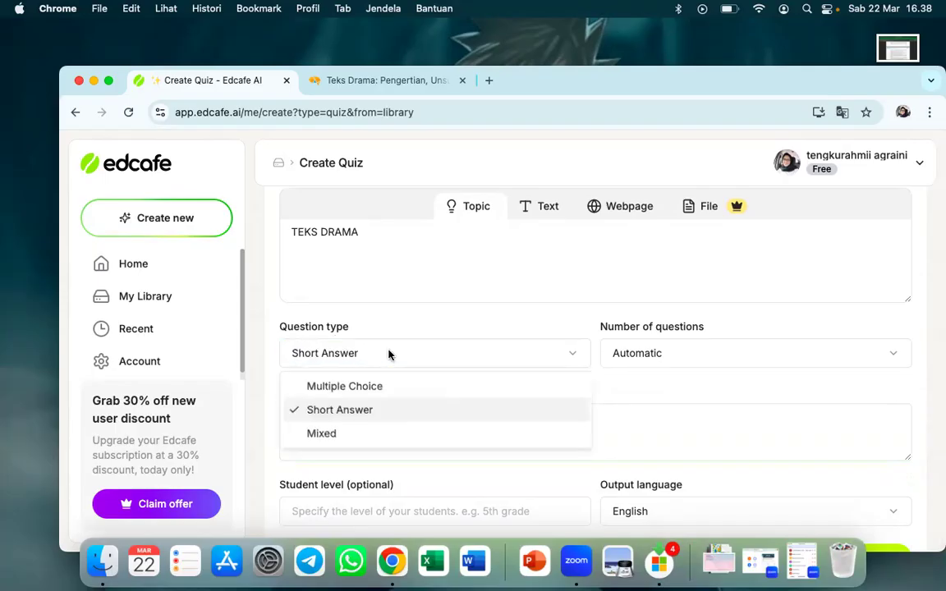
{"action": "left_click", "coordinate": [342, 436]}
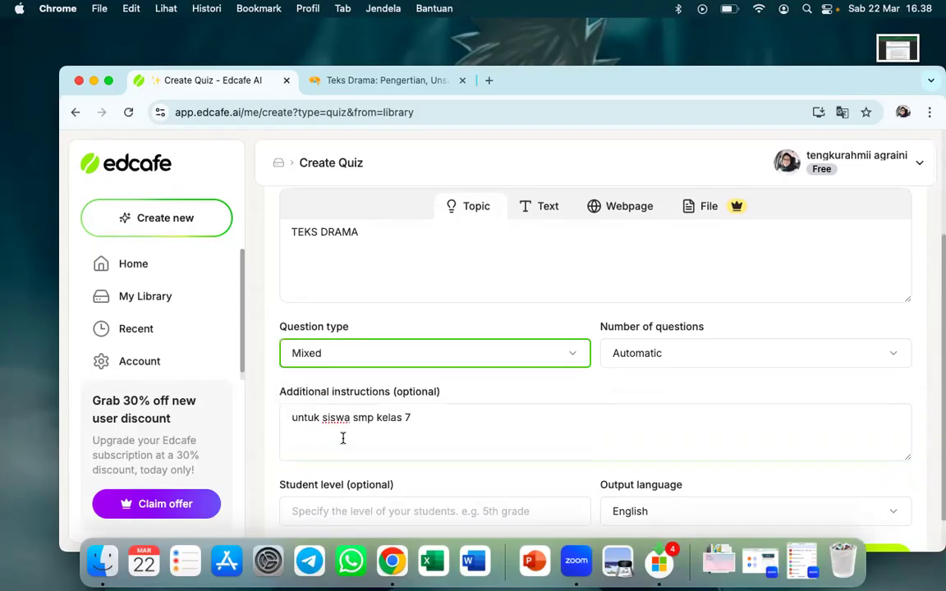
{"action": "left_click", "coordinate": [413, 357]}
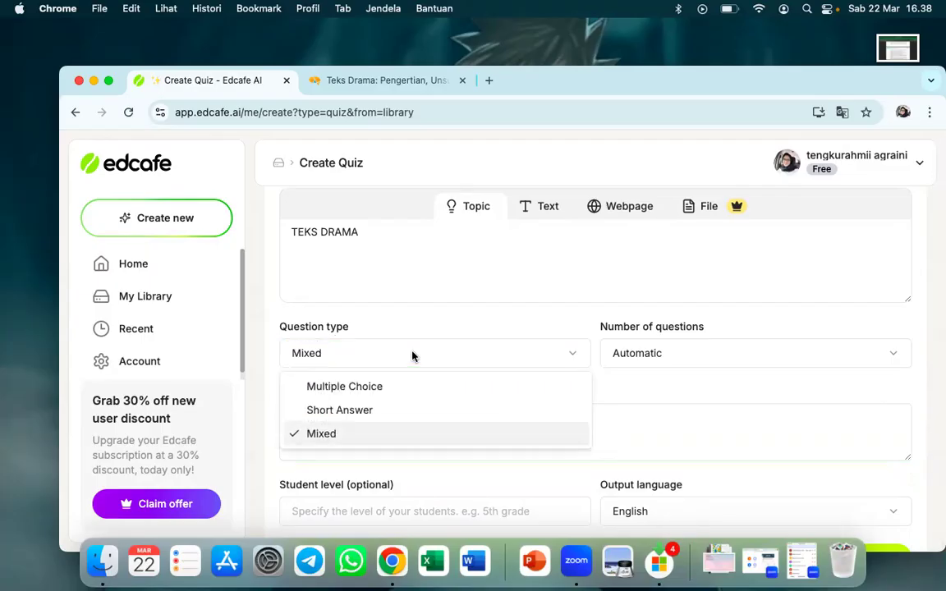
{"action": "left_click", "coordinate": [388, 386]}
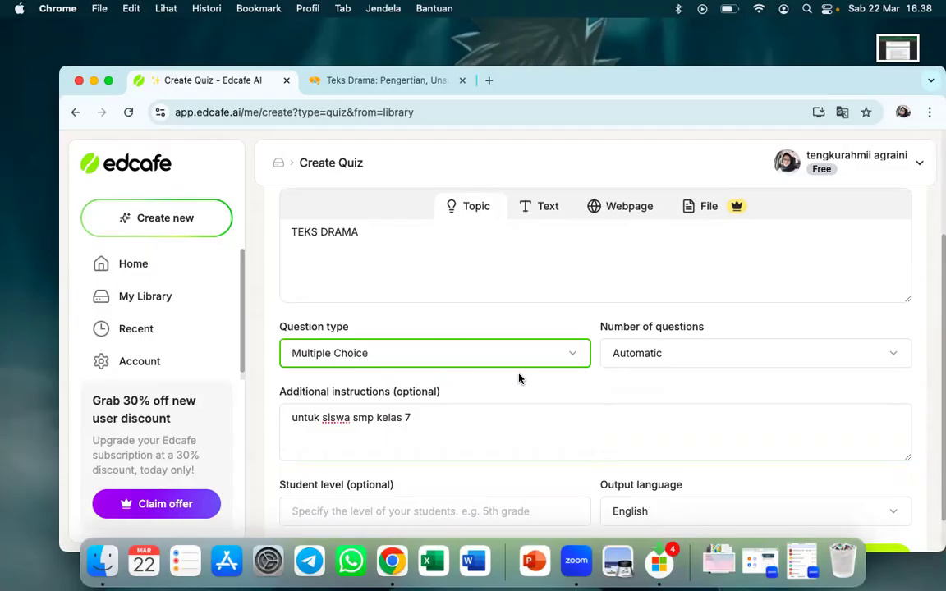
Set the number of quiz questions to 5 and the student level to "kelas 7 SMP"
{"action": "left_click", "coordinate": [644, 362]}
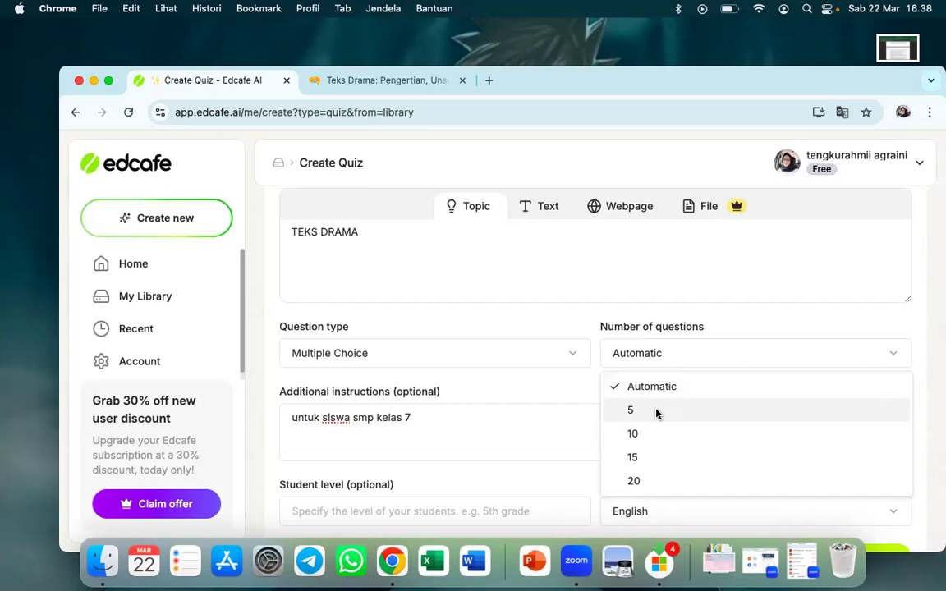
{"action": "left_click", "coordinate": [656, 410]}
{"action": "scroll", "coordinate": [655, 408], "scroll_direction": "down", "scroll_amount": 2}
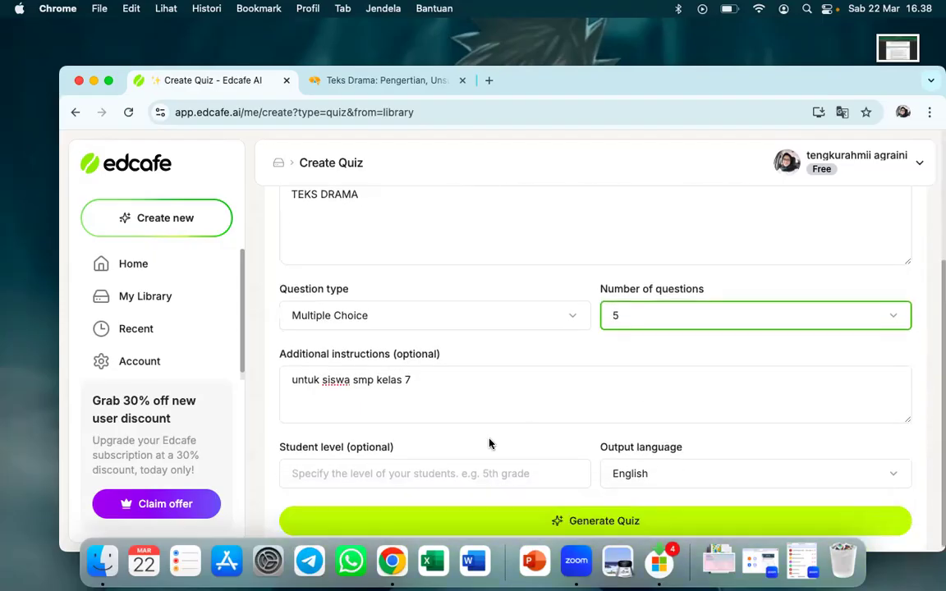
{"action": "left_click", "coordinate": [432, 475]}
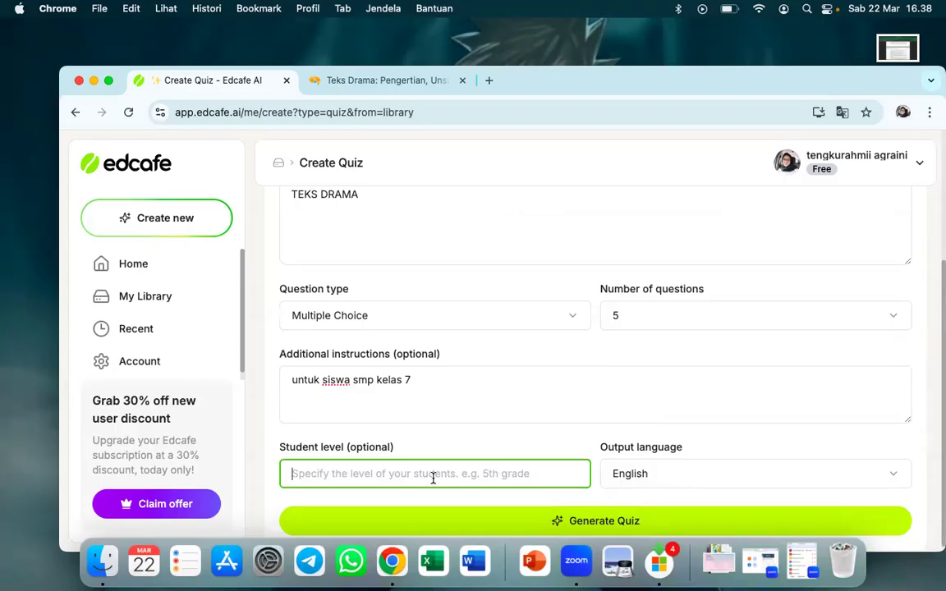
{"action": "type", "text": "k"}
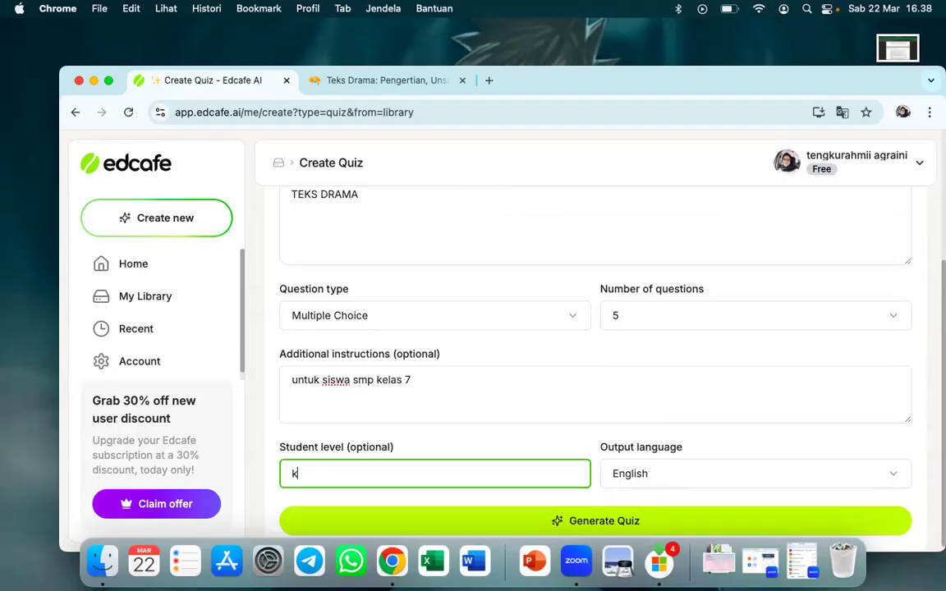
{"action": "type", "text": "elas 7 SMP"}
Set the output language to Indonesian (Bahasa Indonesia) and generate the quiz
{"action": "left_click", "coordinate": [741, 471]}
{"action": "scroll", "coordinate": [685, 354], "scroll_direction": "down", "scroll_amount": 3}
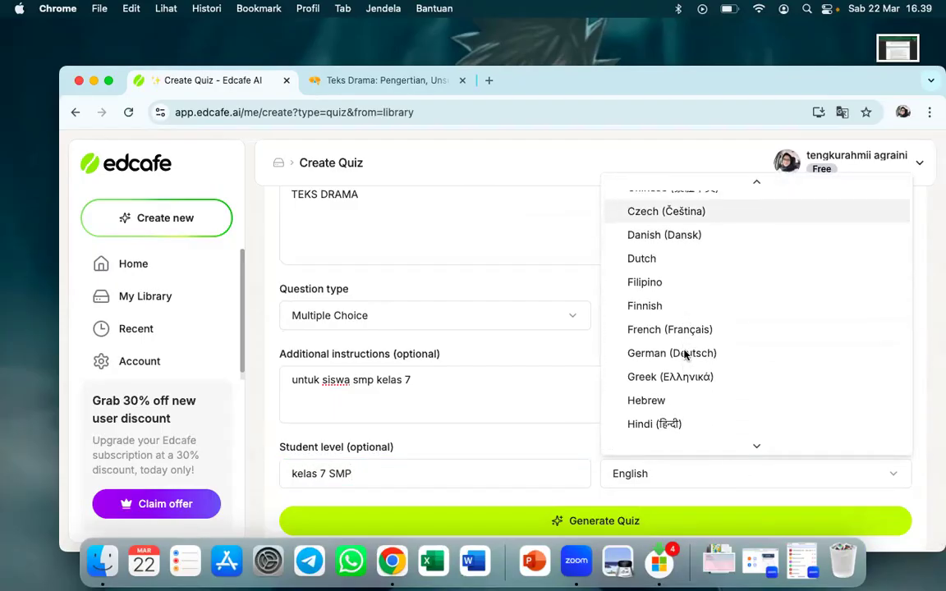
{"action": "scroll", "coordinate": [685, 355], "scroll_direction": "down", "scroll_amount": 2}
{"action": "left_click", "coordinate": [656, 391]}
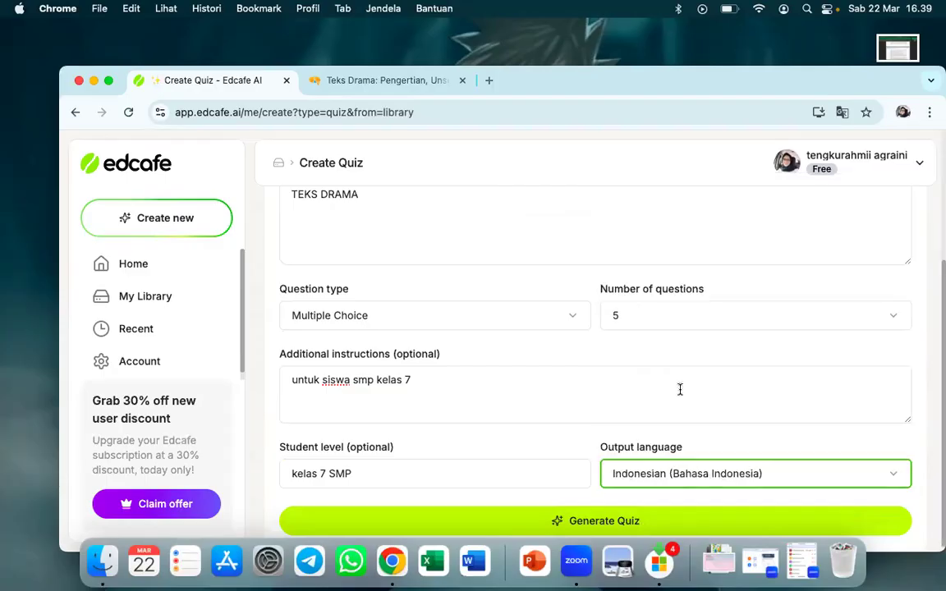
{"action": "scroll", "coordinate": [655, 500], "scroll_direction": "down", "scroll_amount": 1}
{"action": "left_click", "coordinate": [625, 511]}
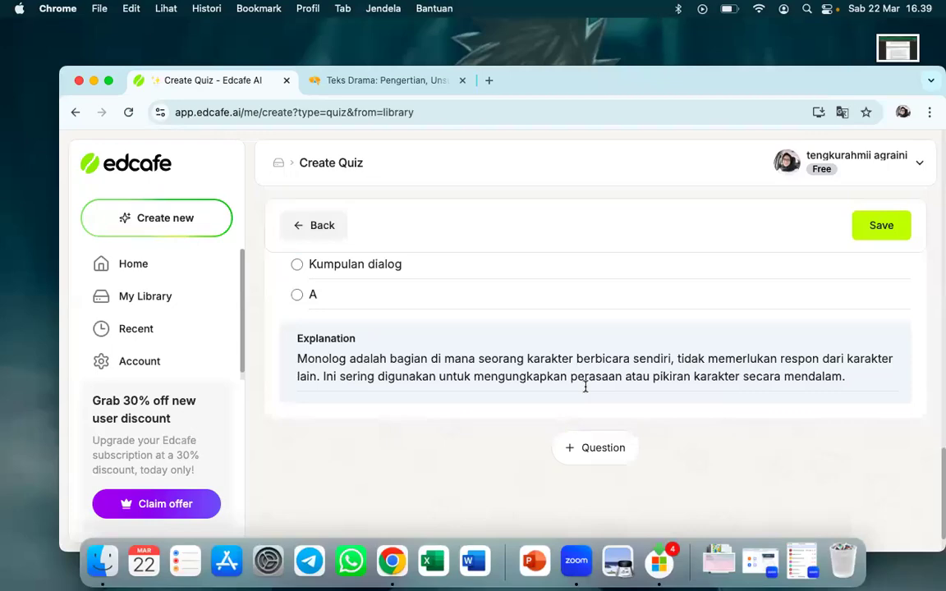
Review the generated quiz from the last question up to the first, checking its answer options and explanation
{"action": "scroll", "coordinate": [585, 387], "scroll_direction": "up", "scroll_amount": 10}
{"action": "scroll", "coordinate": [585, 389], "scroll_direction": "up", "scroll_amount": 10}
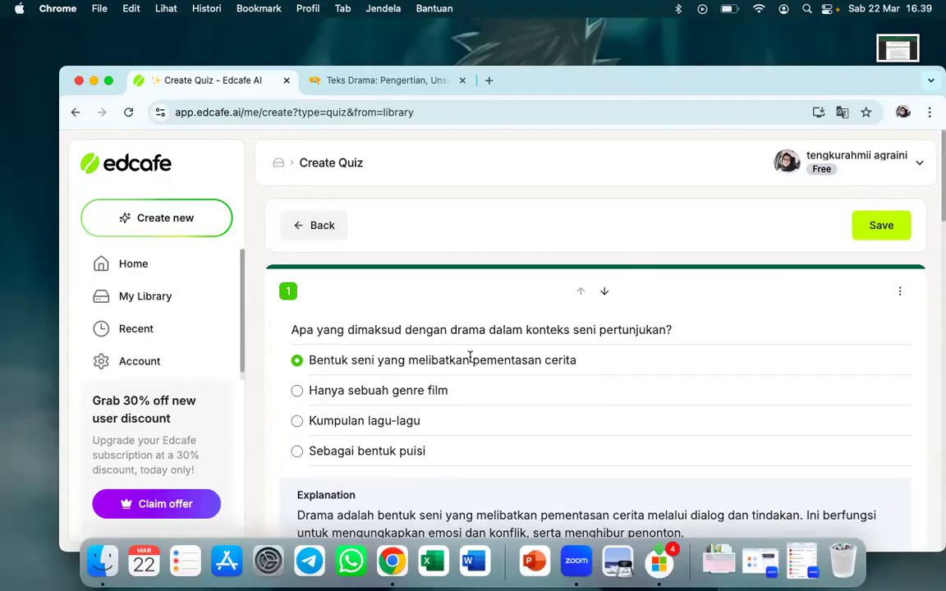
{"action": "scroll", "coordinate": [515, 410], "scroll_direction": "down", "scroll_amount": 2}
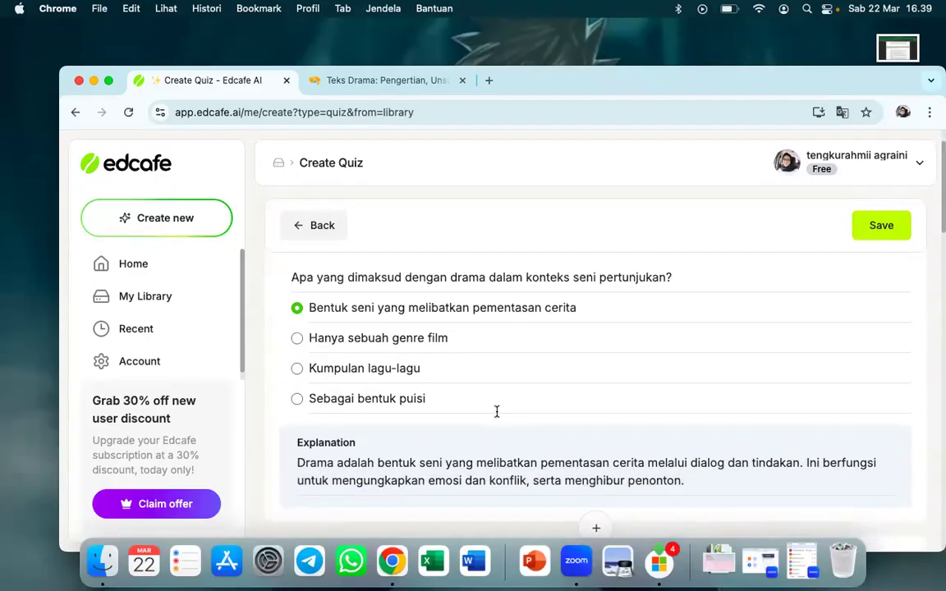
{"action": "scroll", "coordinate": [496, 410], "scroll_direction": "up", "scroll_amount": 1}
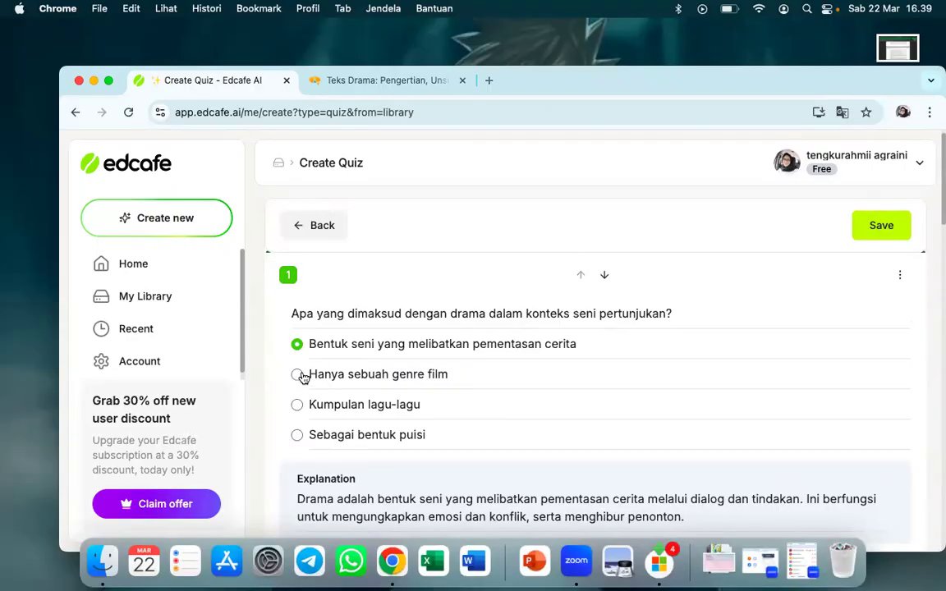
Review all five generated quiz questions, checking the marked answers, the explanations and the answer options of the monologue question
{"action": "scroll", "coordinate": [379, 394], "scroll_direction": "down", "scroll_amount": 4}
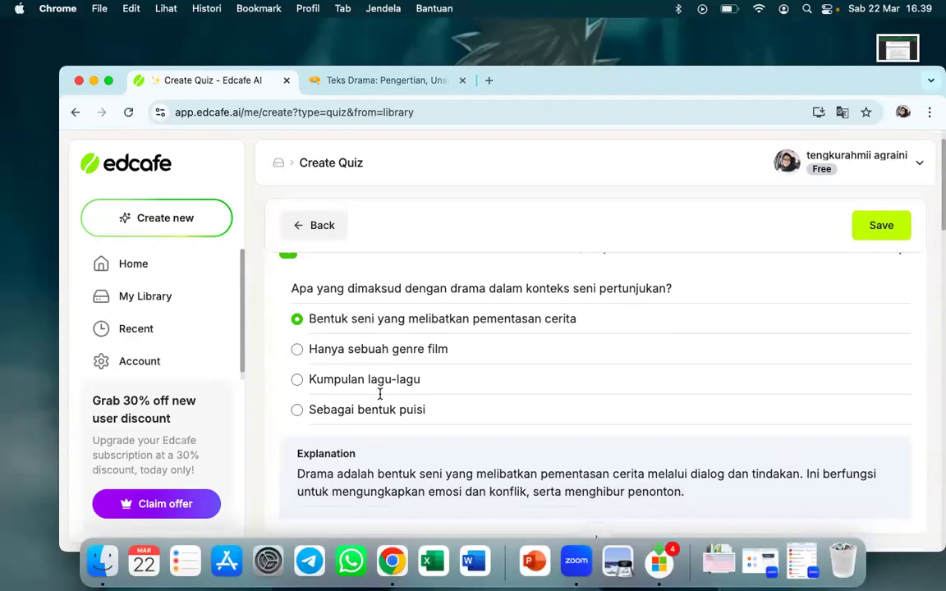
{"action": "scroll", "coordinate": [380, 397], "scroll_direction": "up", "scroll_amount": 3}
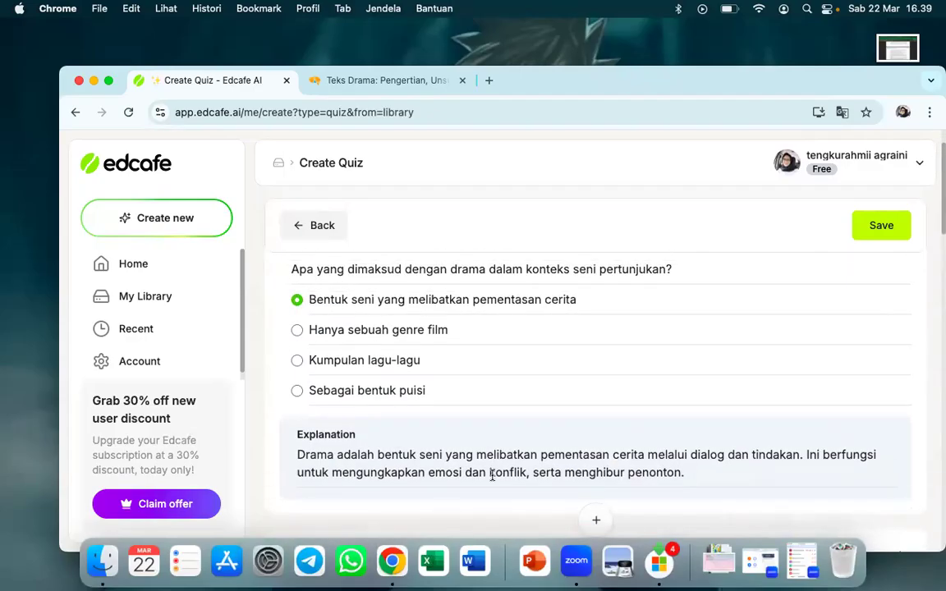
{"action": "scroll", "coordinate": [492, 414], "scroll_direction": "down", "scroll_amount": 7}
{"action": "scroll", "coordinate": [492, 475], "scroll_direction": "down", "scroll_amount": 18}
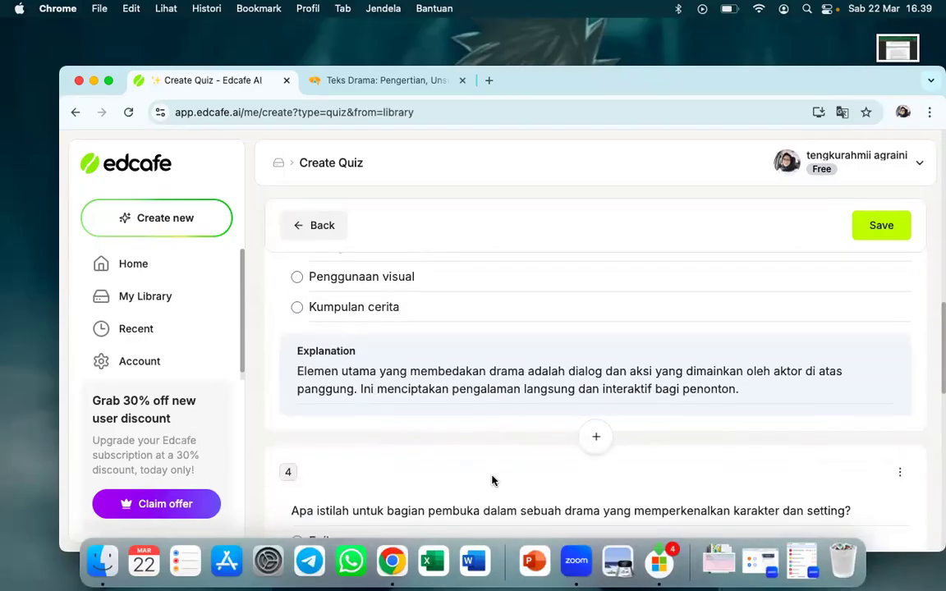
{"action": "scroll", "coordinate": [492, 480], "scroll_direction": "down", "scroll_amount": 6}
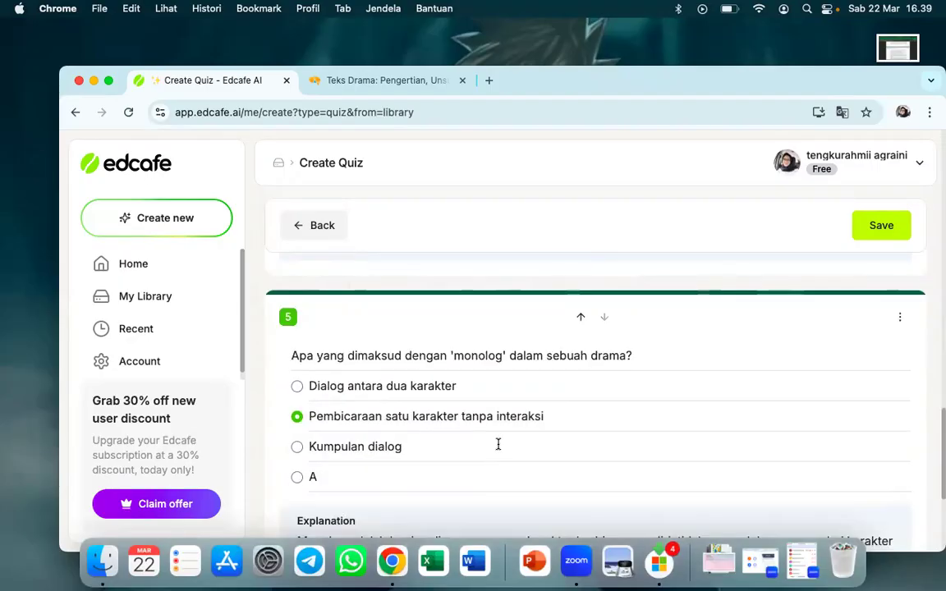
{"action": "scroll", "coordinate": [635, 347], "scroll_direction": "up", "scroll_amount": 2}
{"action": "mouse_move", "coordinate": [597, 359]}
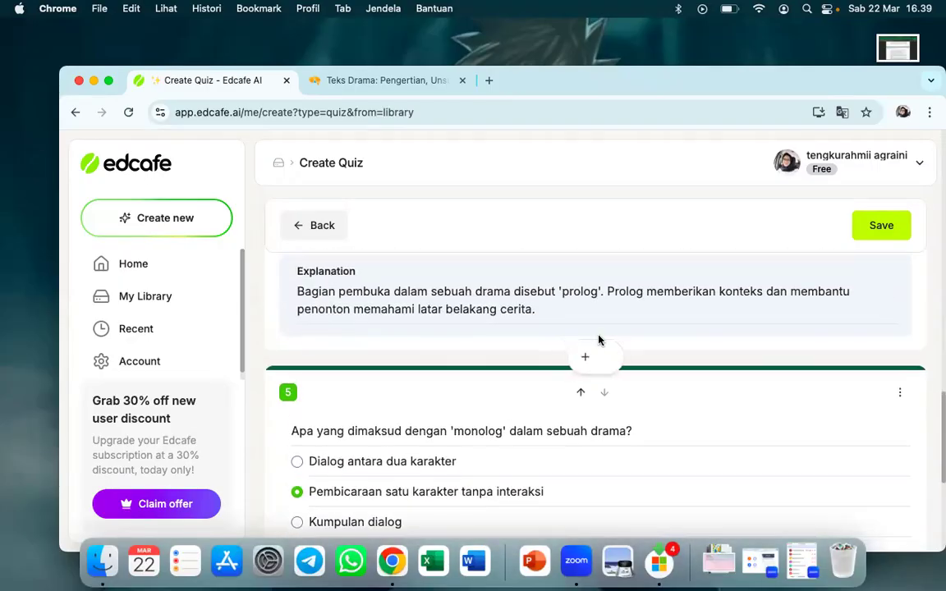
{"action": "scroll", "coordinate": [605, 365], "scroll_direction": "down", "scroll_amount": 6}
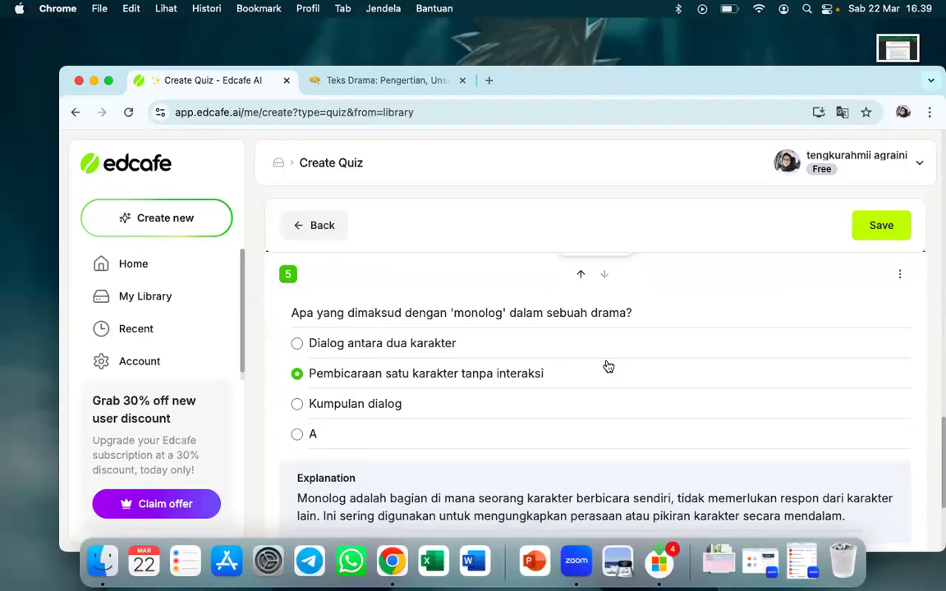
{"action": "scroll", "coordinate": [608, 361], "scroll_direction": "up", "scroll_amount": 2}
{"action": "left_click", "coordinate": [478, 316]}
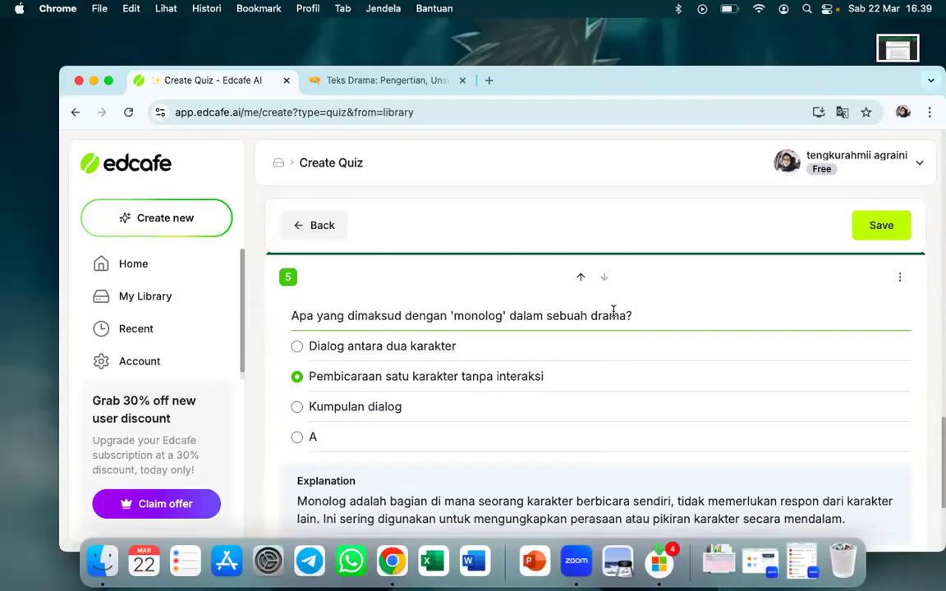
{"action": "left_click", "coordinate": [406, 435]}
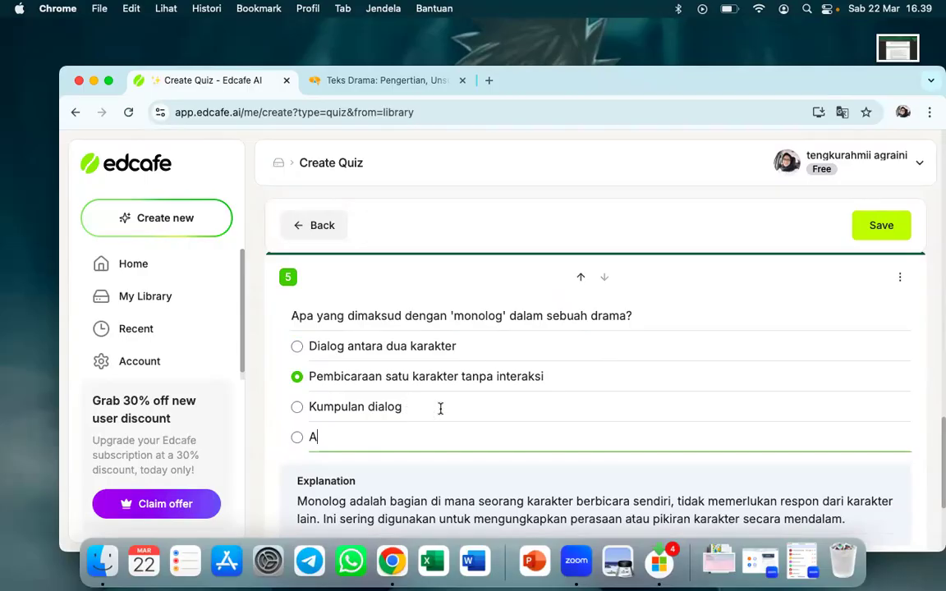
{"action": "left_click", "coordinate": [602, 318]}
{"action": "scroll", "coordinate": [603, 317], "scroll_direction": "up", "scroll_amount": 10}
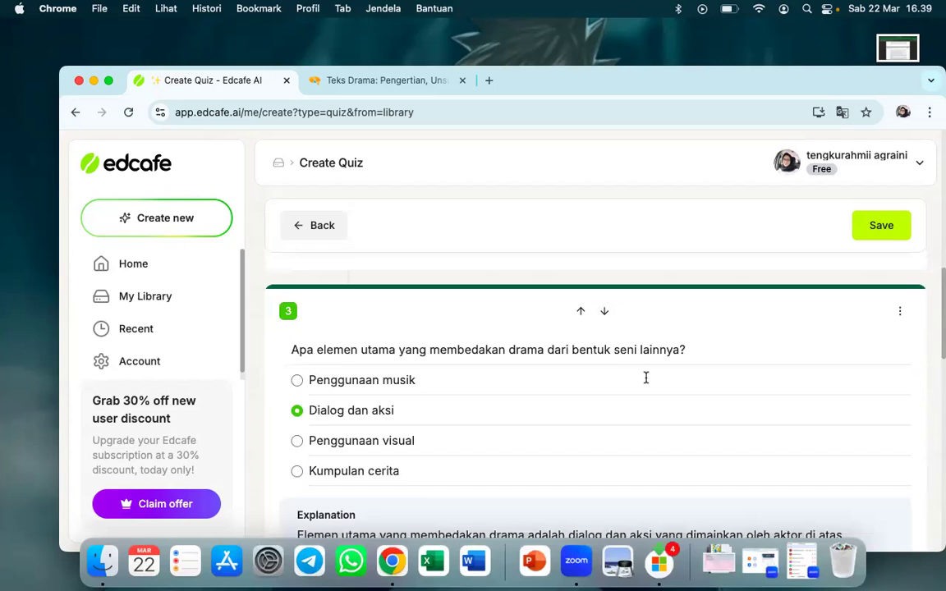
{"action": "scroll", "coordinate": [646, 376], "scroll_direction": "up", "scroll_amount": 10}
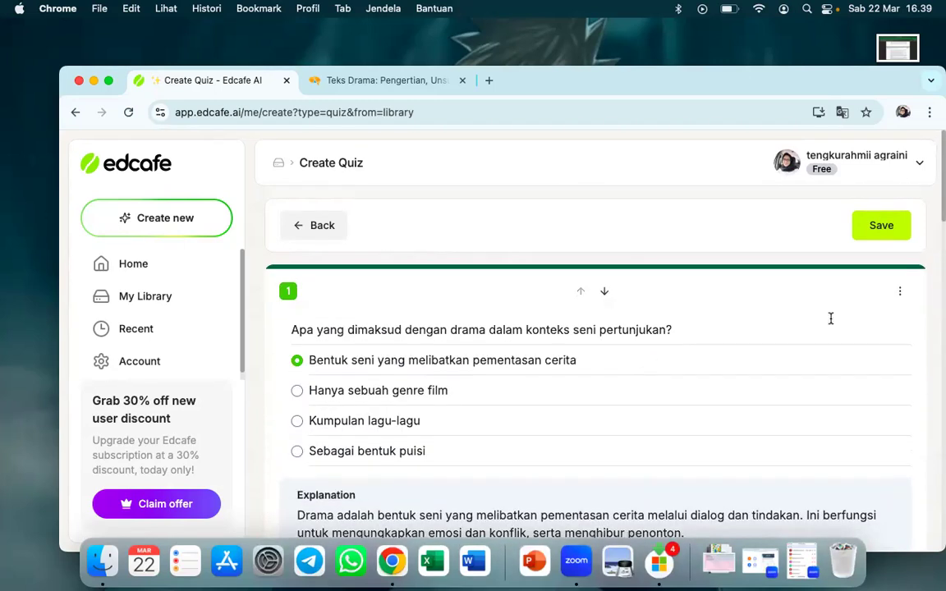
Save the quiz in My Library under the file name "soal teks drama"
{"action": "left_click", "coordinate": [875, 227]}
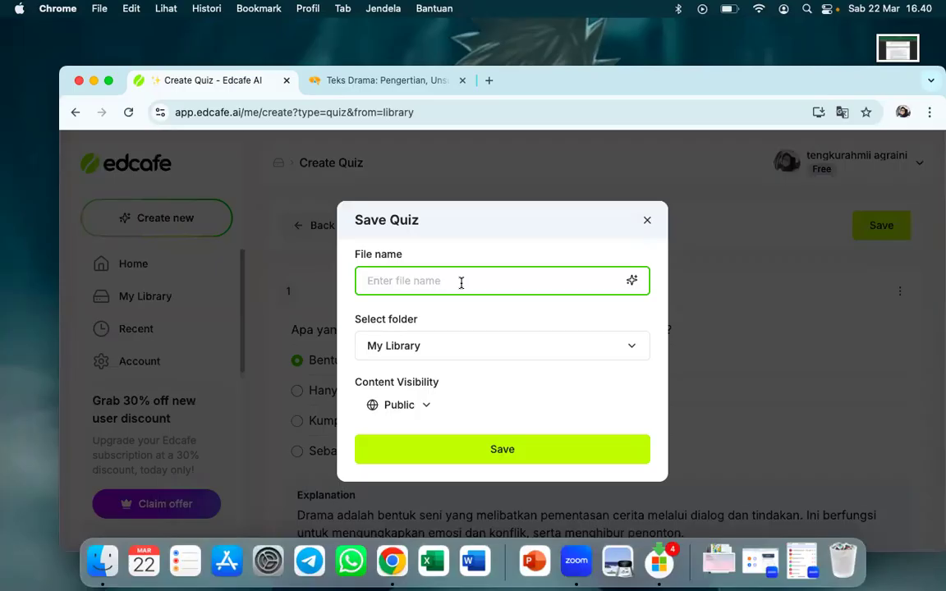
{"action": "type", "text": "soal teks"}
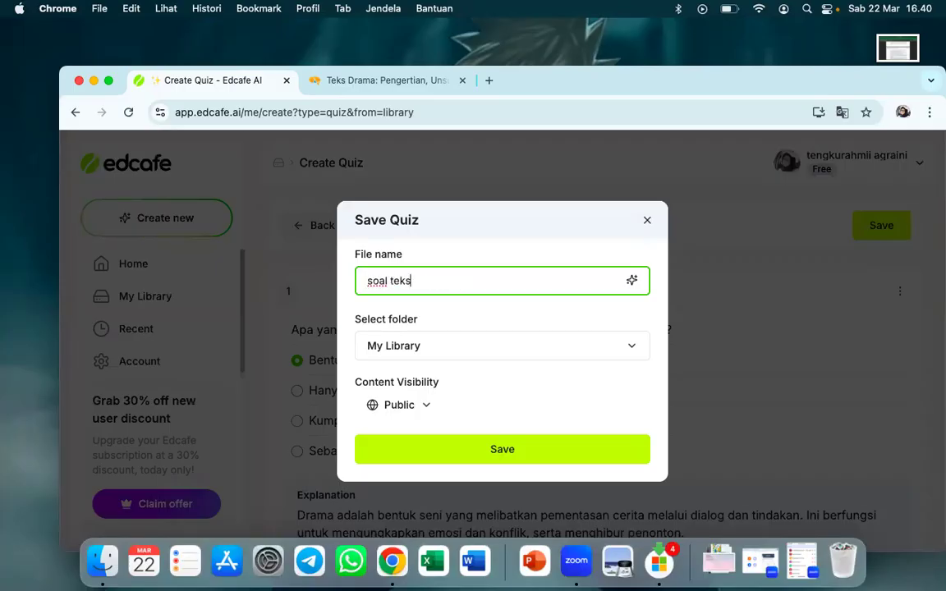
{"action": "type", "text": " drama"}
{"action": "left_click", "coordinate": [495, 357]}
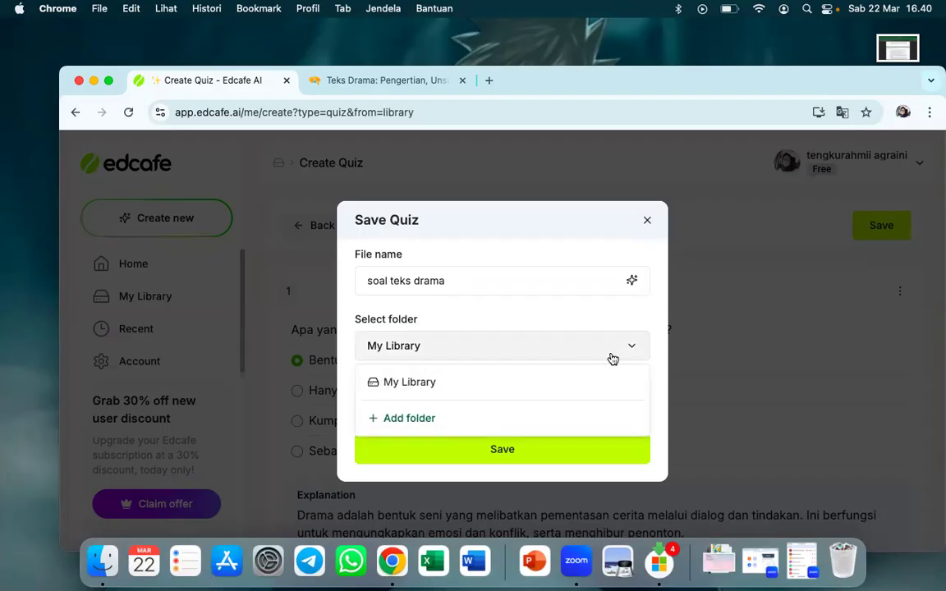
{"action": "left_click", "coordinate": [507, 449]}
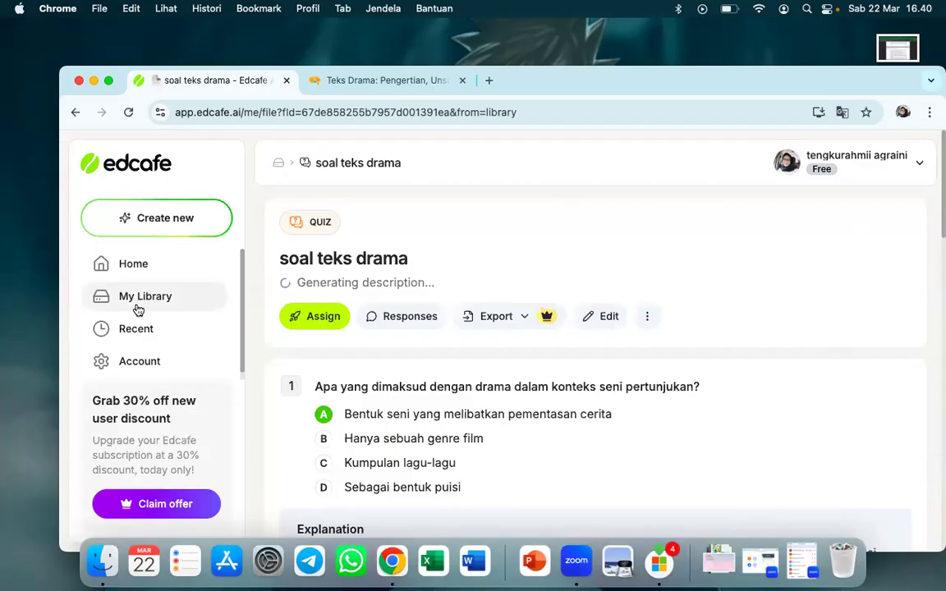
Open the saved quiz "soal teks drama" from My Library and copy its assignment link for students
{"action": "left_click", "coordinate": [162, 297]}
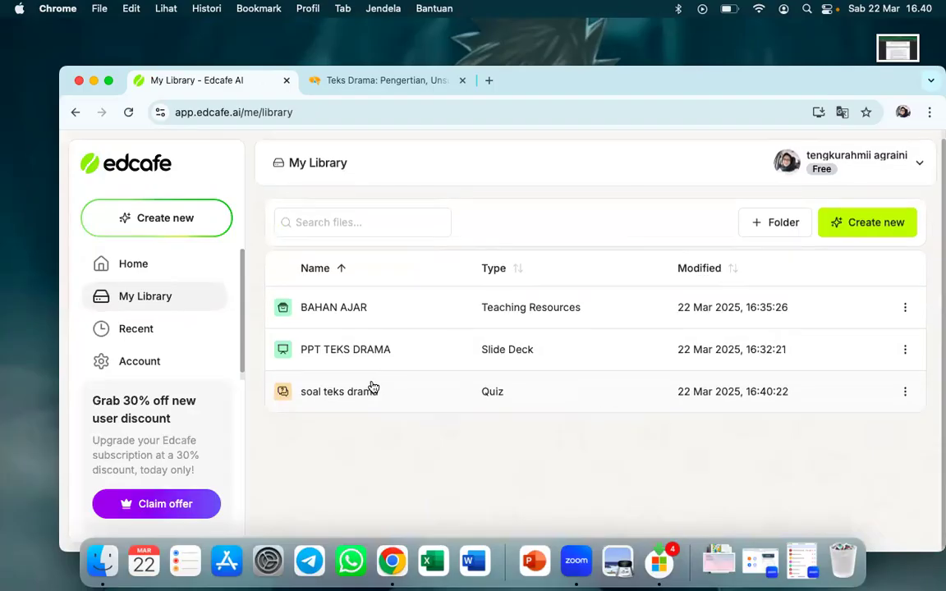
{"action": "left_click", "coordinate": [366, 391]}
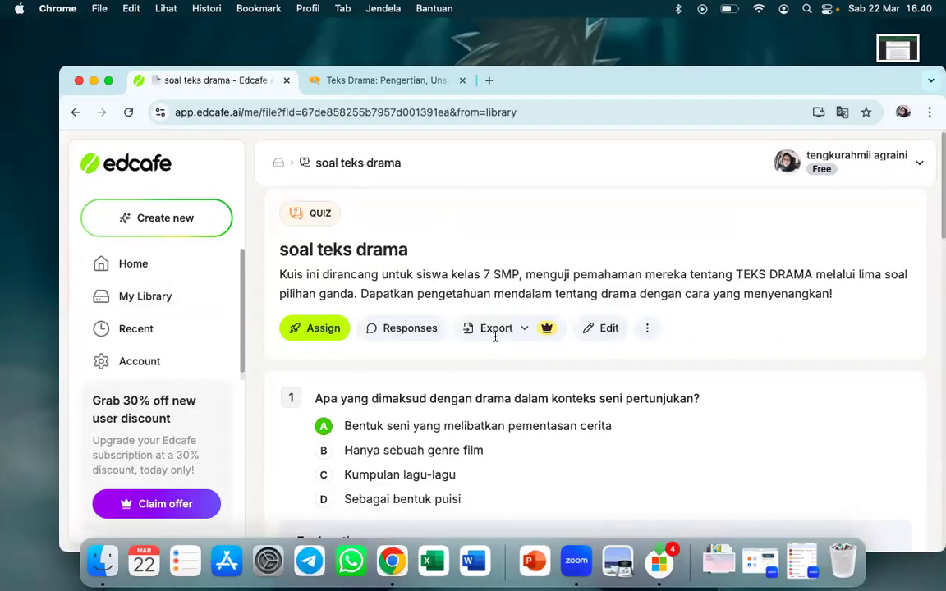
{"action": "left_click", "coordinate": [314, 329]}
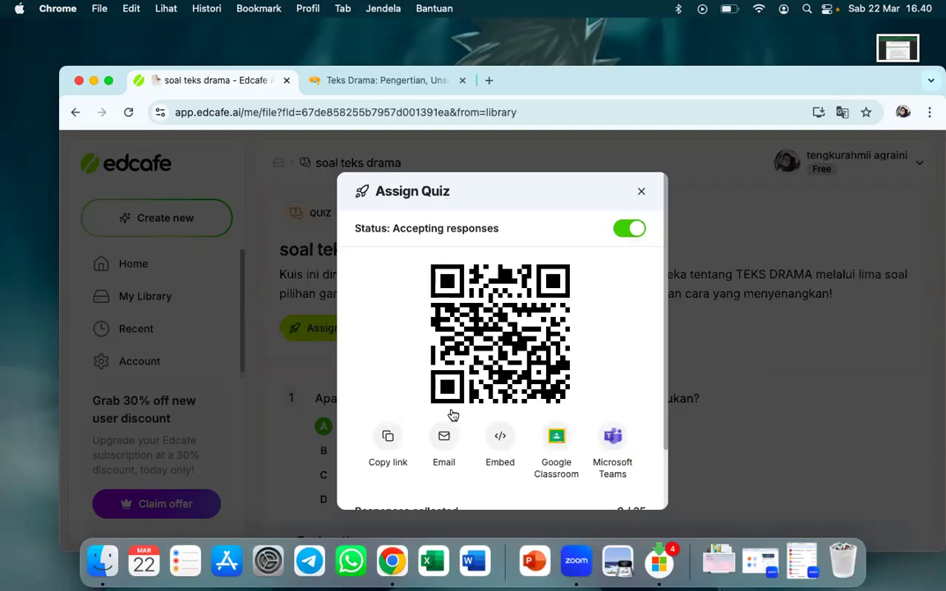
{"action": "left_click", "coordinate": [391, 451]}
{"action": "left_click", "coordinate": [641, 194]}
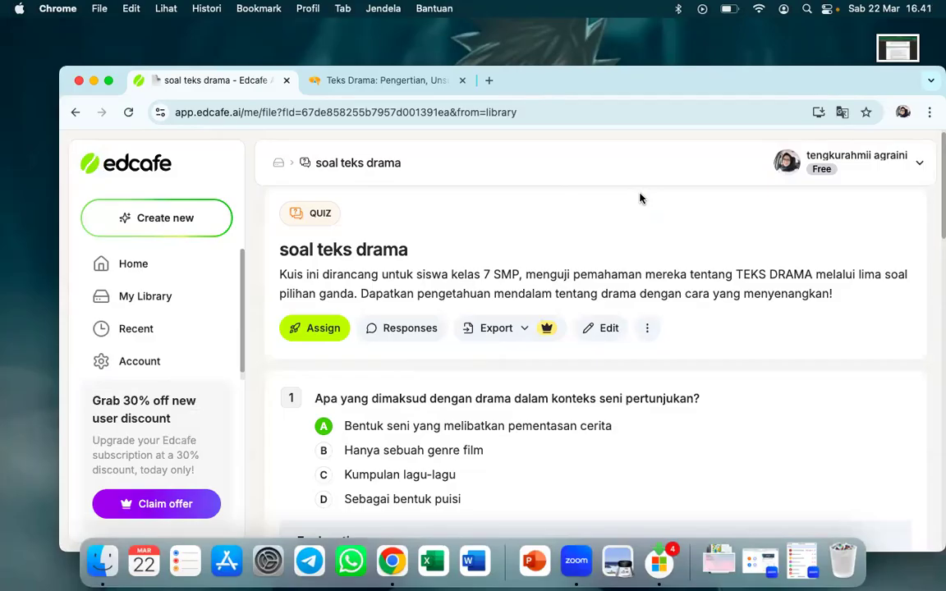
Open the shared quiz's student page in a new browser tab and show the browser window full screen
{"action": "scroll", "coordinate": [605, 362], "scroll_direction": "down", "scroll_amount": 2}
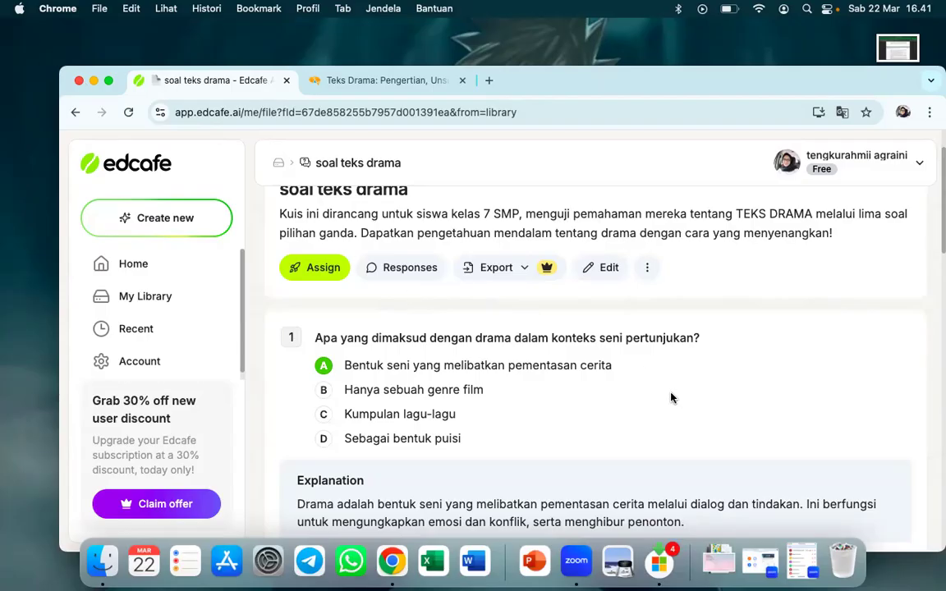
{"action": "scroll", "coordinate": [561, 412], "scroll_direction": "down", "scroll_amount": 2}
{"action": "scroll", "coordinate": [561, 412], "scroll_direction": "up", "scroll_amount": 4}
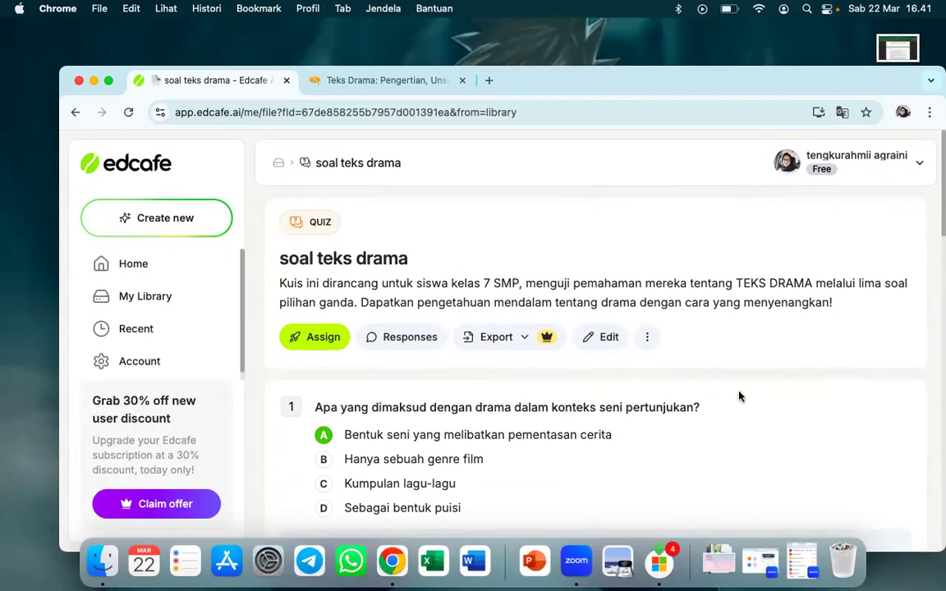
{"action": "left_click", "coordinate": [781, 386]}
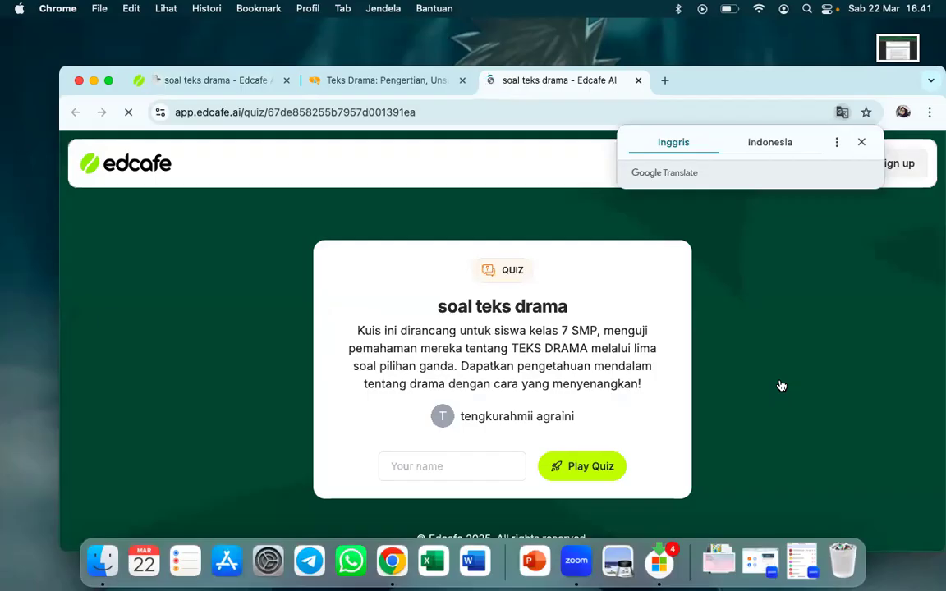
{"action": "left_click", "coordinate": [861, 142]}
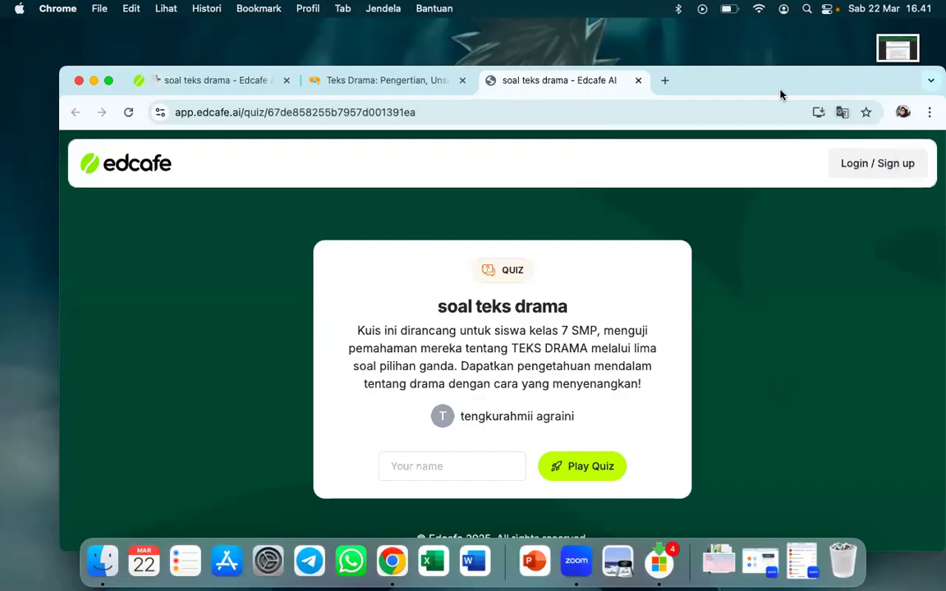
{"action": "left_click_drag", "start_coordinate": [699, 79], "coordinate": [697, 46]}
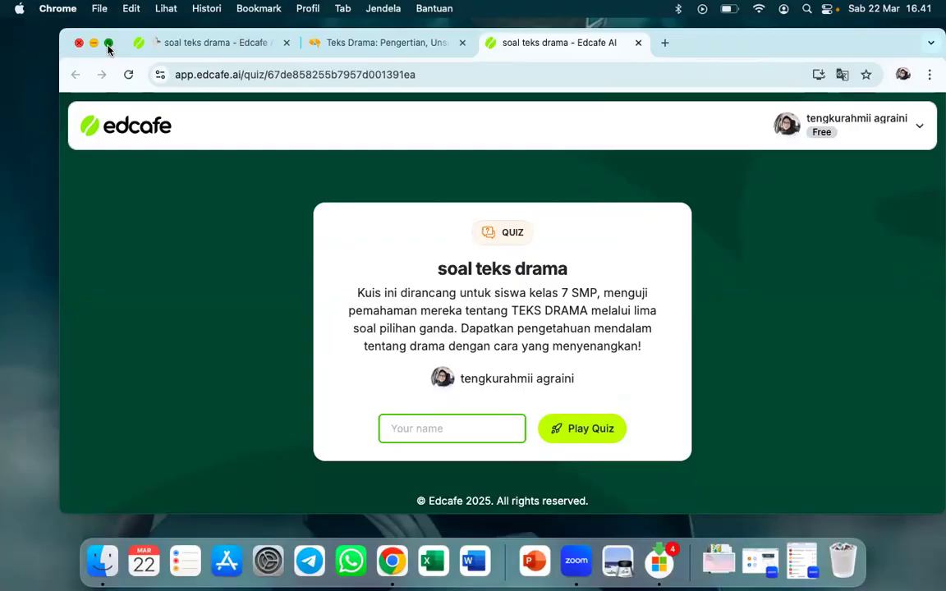
{"action": "left_click", "coordinate": [109, 44]}
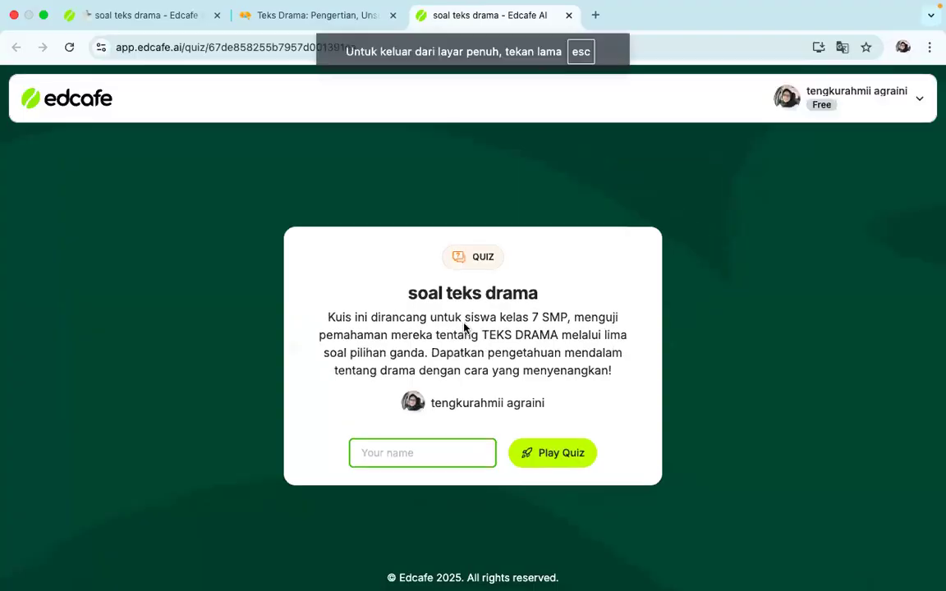
Enter the student's name on the quiz start page and start playing the quiz
{"action": "left_click", "coordinate": [425, 443]}
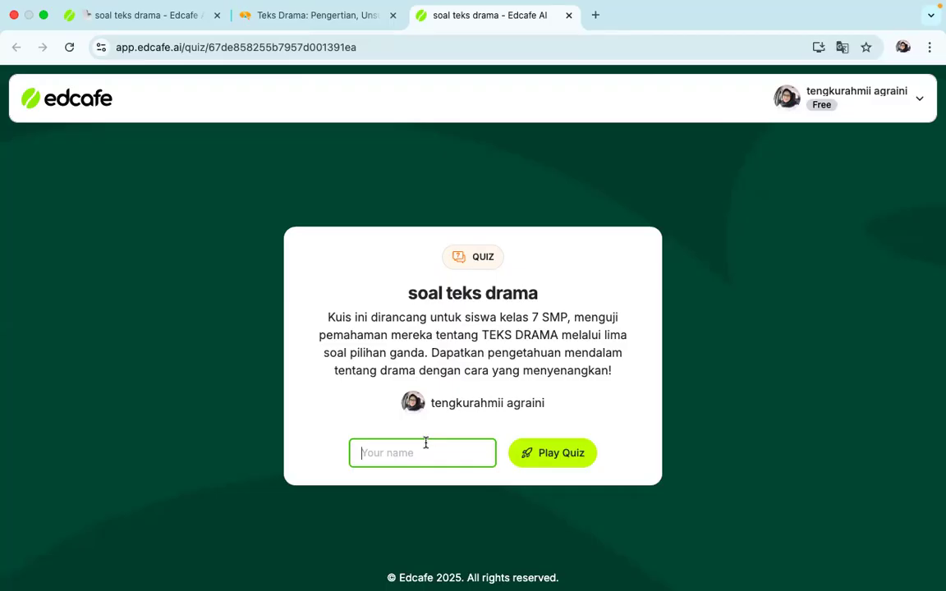
{"action": "type", "text": "rehan"}
{"action": "left_click", "coordinate": [558, 458]}
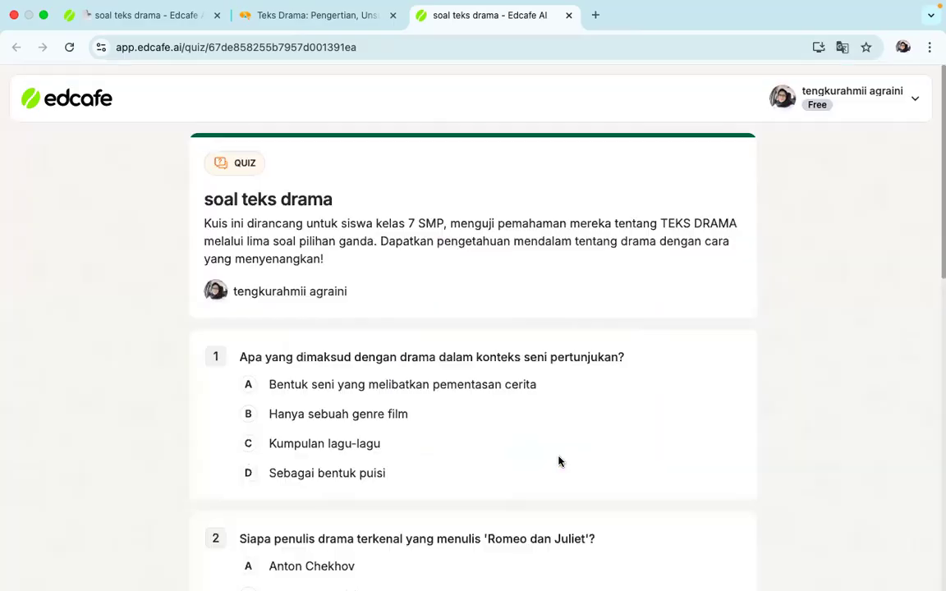
Answer question 1 with C and questions 2 to 5 with B, submit the answers and review the feedback
{"action": "scroll", "coordinate": [558, 461], "scroll_direction": "down", "scroll_amount": 1}
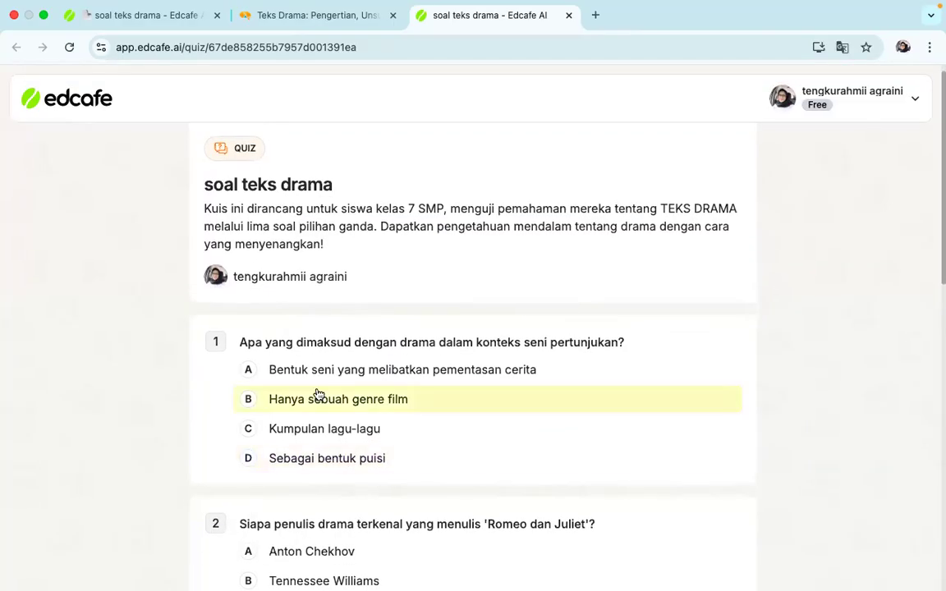
{"action": "left_click", "coordinate": [305, 442]}
{"action": "scroll", "coordinate": [287, 436], "scroll_direction": "down", "scroll_amount": 4}
{"action": "left_click", "coordinate": [257, 409]}
{"action": "scroll", "coordinate": [257, 409], "scroll_direction": "down", "scroll_amount": 4}
{"action": "left_click", "coordinate": [253, 395]}
{"action": "scroll", "coordinate": [254, 395], "scroll_direction": "down", "scroll_amount": 4}
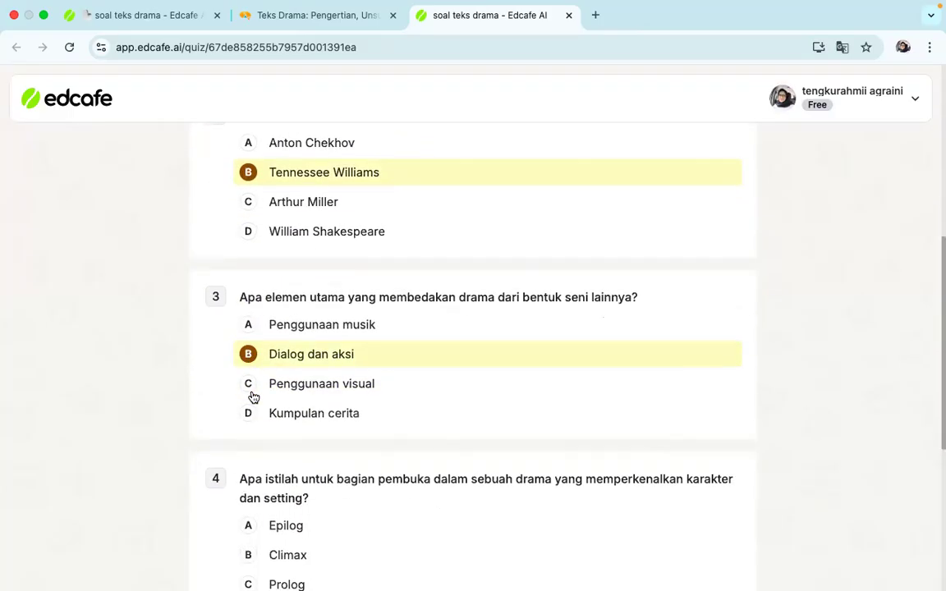
{"action": "left_click", "coordinate": [260, 452]}
{"action": "left_click", "coordinate": [256, 422]}
{"action": "scroll", "coordinate": [258, 425], "scroll_direction": "down", "scroll_amount": 4}
{"action": "left_click", "coordinate": [254, 415]}
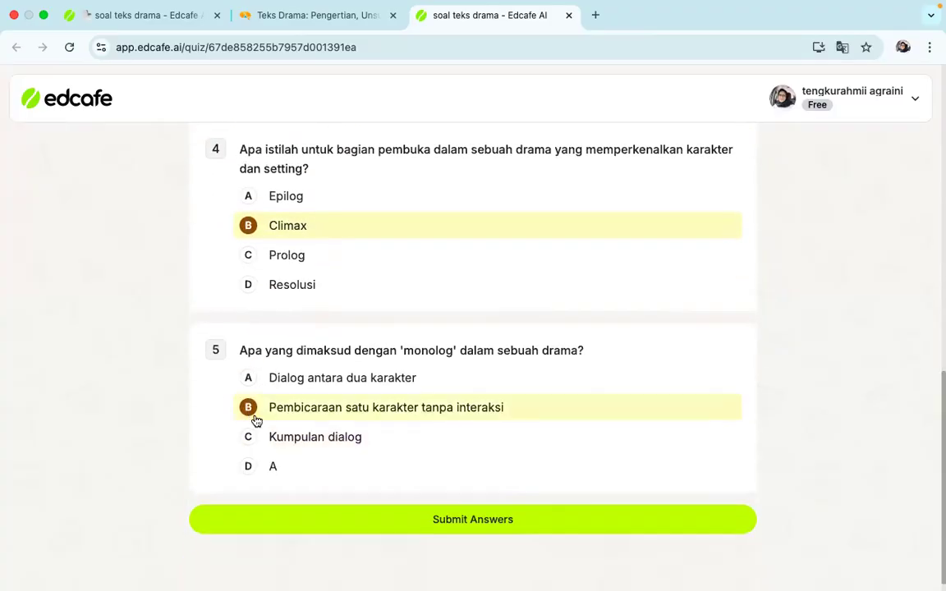
{"action": "left_click", "coordinate": [474, 522]}
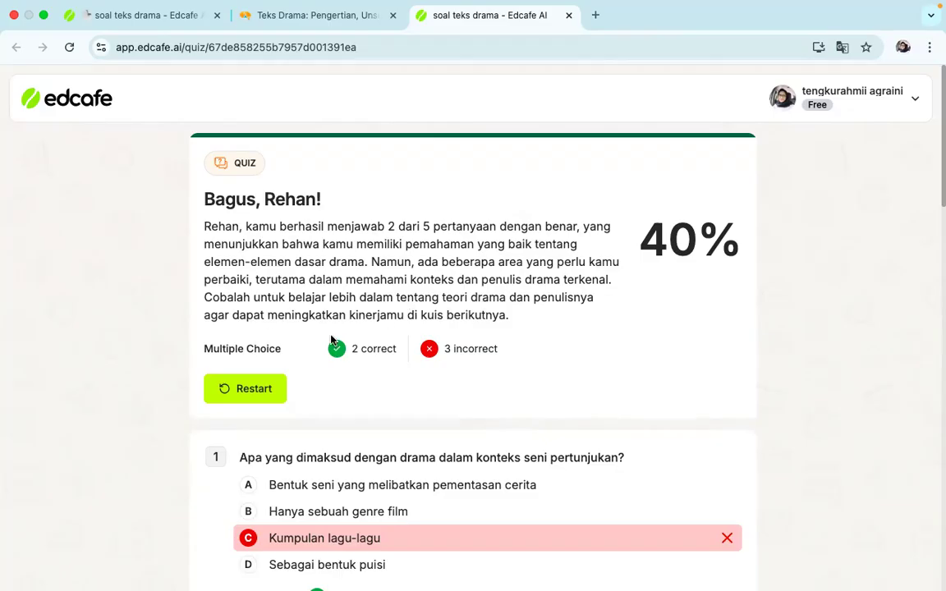
{"action": "scroll", "coordinate": [442, 315], "scroll_direction": "down", "scroll_amount": 1}
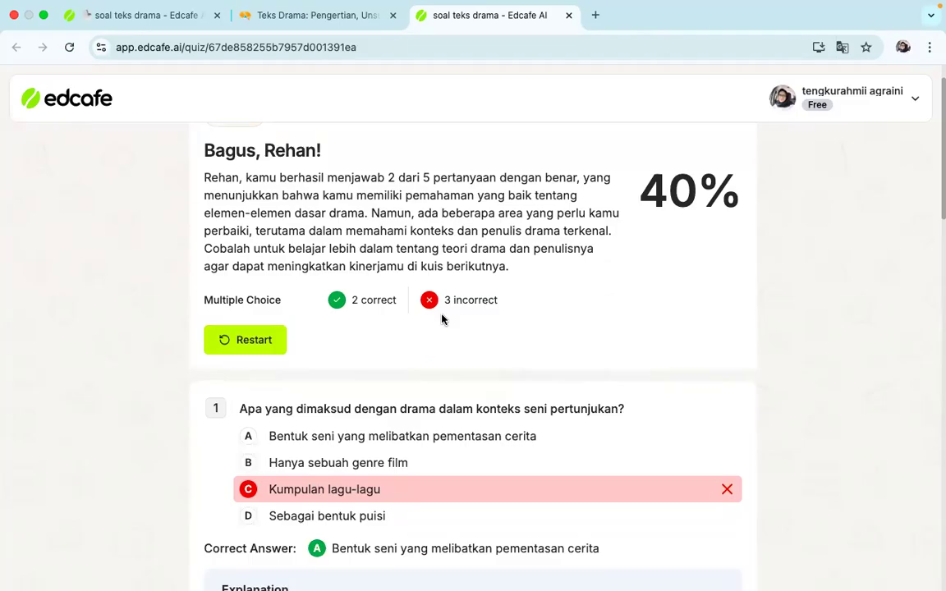
{"action": "scroll", "coordinate": [442, 317], "scroll_direction": "up", "scroll_amount": 1}
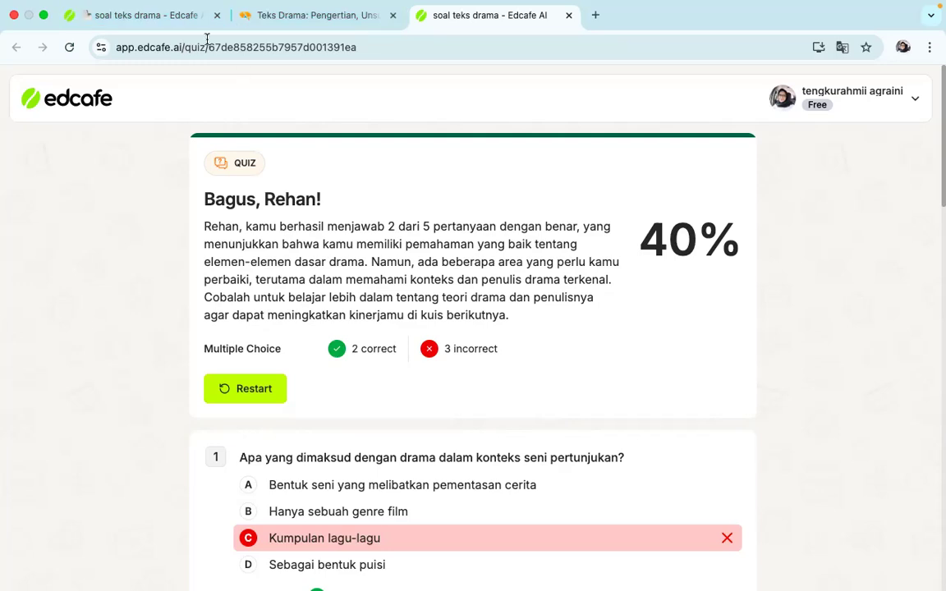
Return to the teacher's page of the quiz, reload it to update the responses, and close the student quiz tab
{"action": "left_click", "coordinate": [189, 18]}
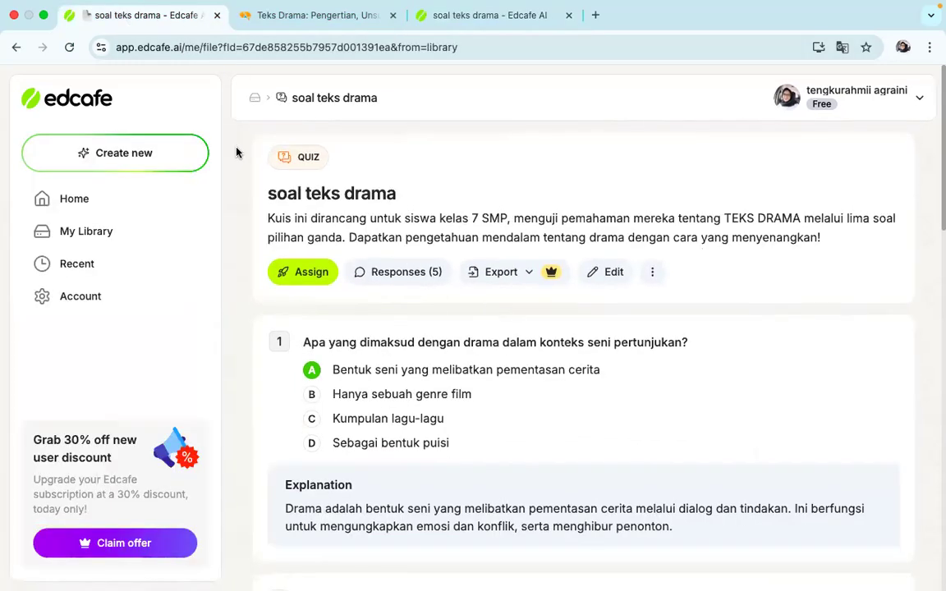
{"action": "left_click", "coordinate": [71, 51]}
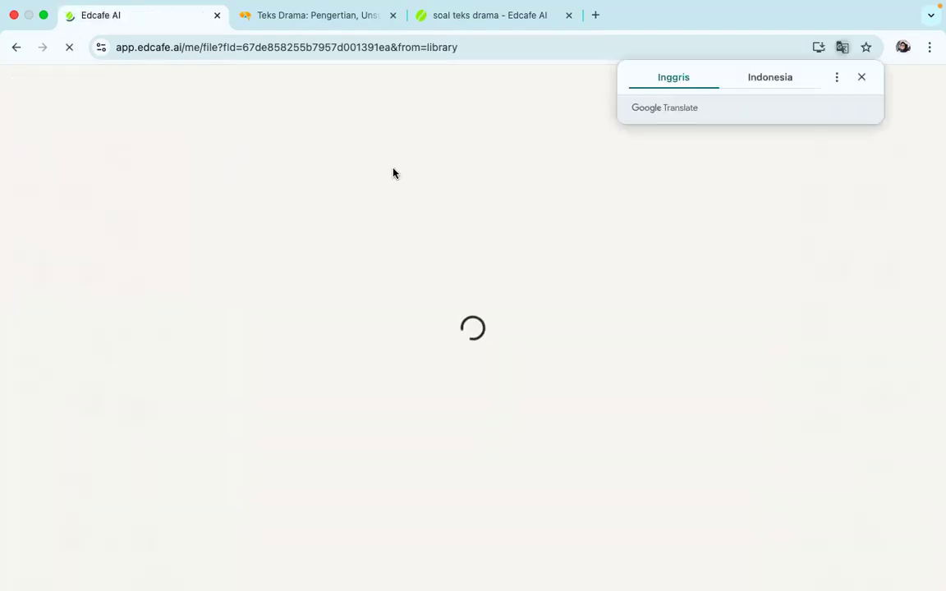
{"action": "left_click", "coordinate": [565, 16]}
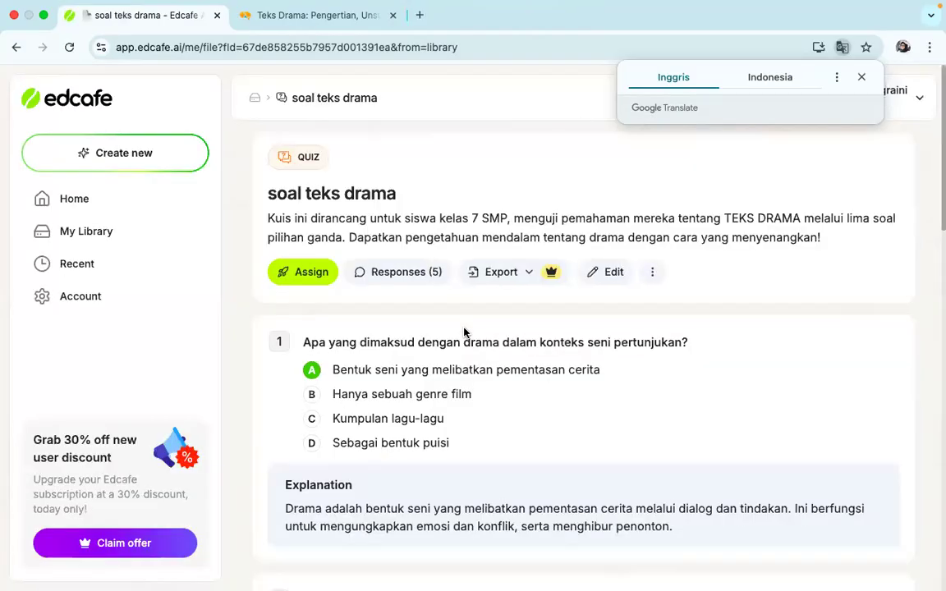
Open the drama quiz's responses report and review the participants' submission times and scores
{"action": "left_click", "coordinate": [397, 275]}
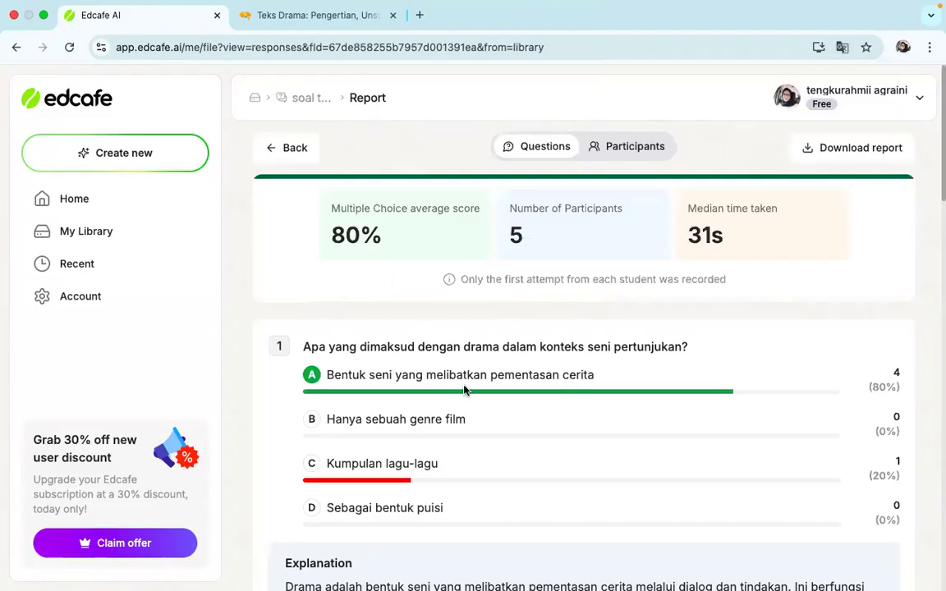
{"action": "left_click", "coordinate": [640, 153]}
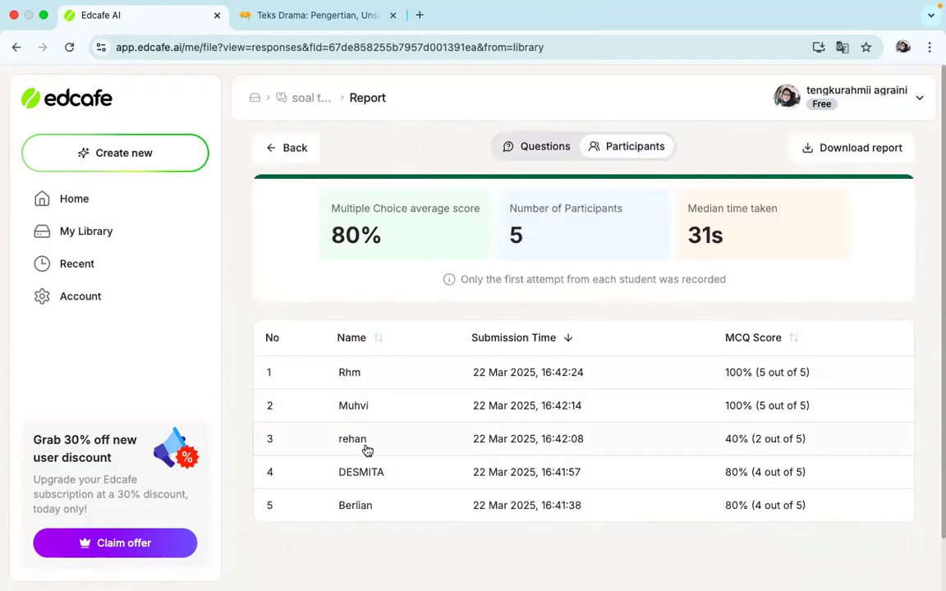
{"action": "scroll", "coordinate": [459, 507], "scroll_direction": "down", "scroll_amount": 1}
{"action": "scroll", "coordinate": [458, 507], "scroll_direction": "up", "scroll_amount": 1}
Examine the report's question view to see how students' answers are distributed across all five questions
{"action": "left_click", "coordinate": [534, 151]}
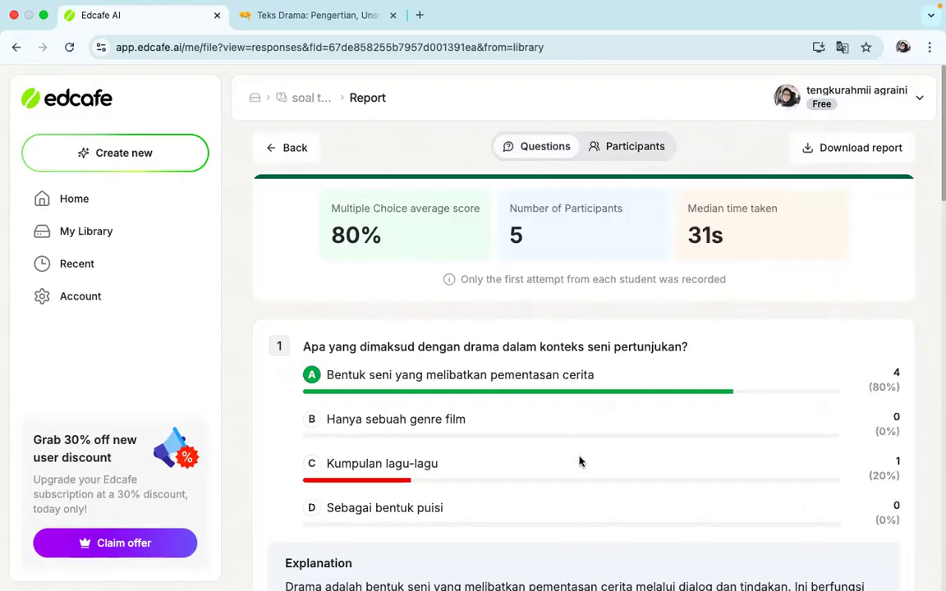
{"action": "scroll", "coordinate": [580, 461], "scroll_direction": "down", "scroll_amount": 1}
{"action": "scroll", "coordinate": [579, 461], "scroll_direction": "up", "scroll_amount": 1}
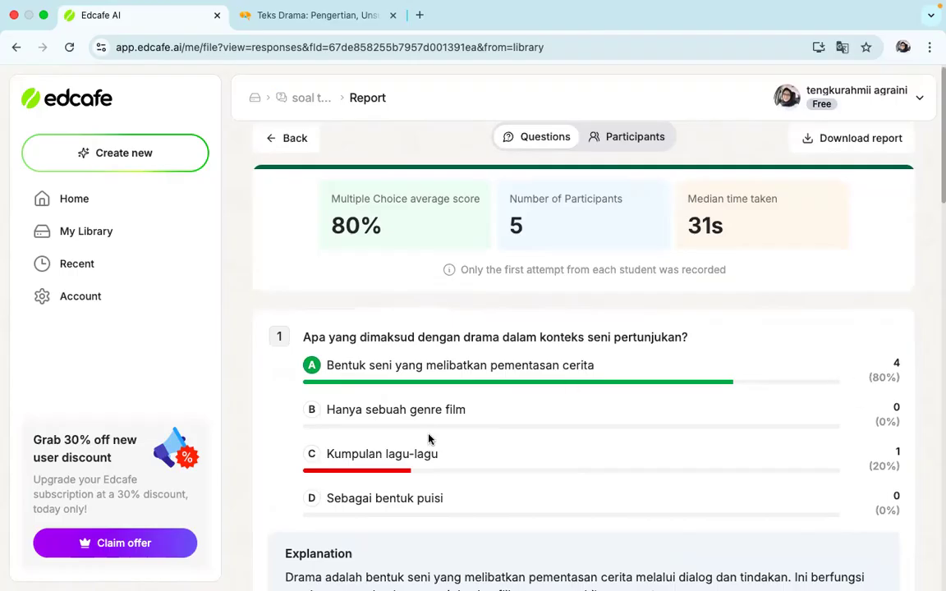
{"action": "scroll", "coordinate": [460, 427], "scroll_direction": "down", "scroll_amount": 1}
{"action": "scroll", "coordinate": [816, 437], "scroll_direction": "down", "scroll_amount": 5}
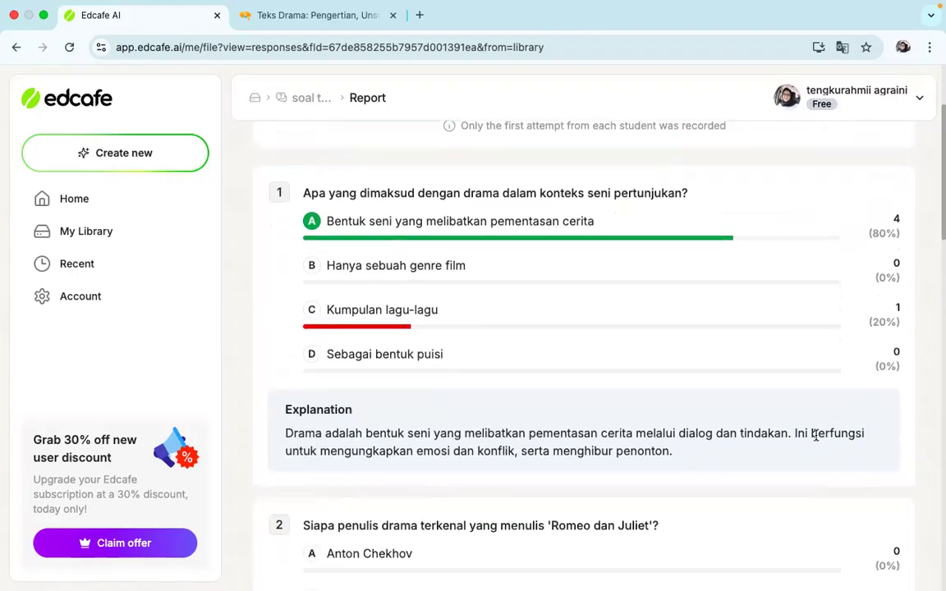
{"action": "scroll", "coordinate": [817, 441], "scroll_direction": "down", "scroll_amount": 15}
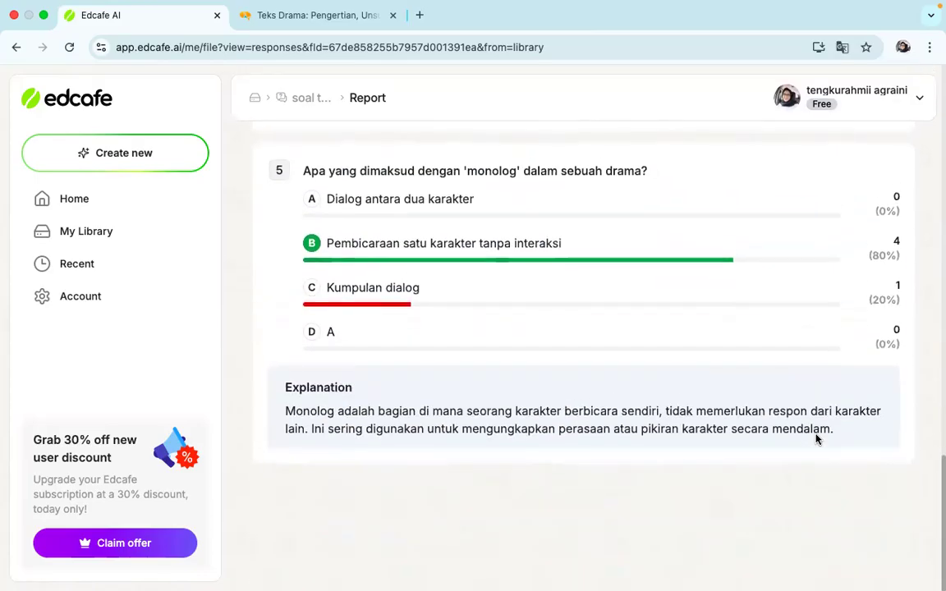
{"action": "scroll", "coordinate": [817, 439], "scroll_direction": "up", "scroll_amount": 3}
{"action": "scroll", "coordinate": [816, 439], "scroll_direction": "up", "scroll_amount": 2}
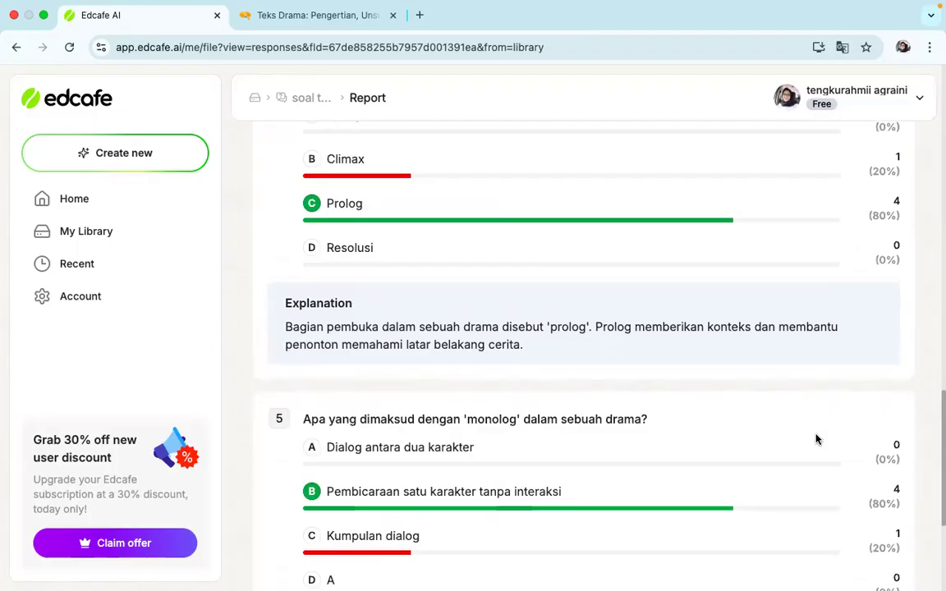
{"action": "scroll", "coordinate": [815, 439], "scroll_direction": "up", "scroll_amount": 20}
Return to the library and start creating a new YouTube Quiz
{"action": "left_click", "coordinate": [141, 237]}
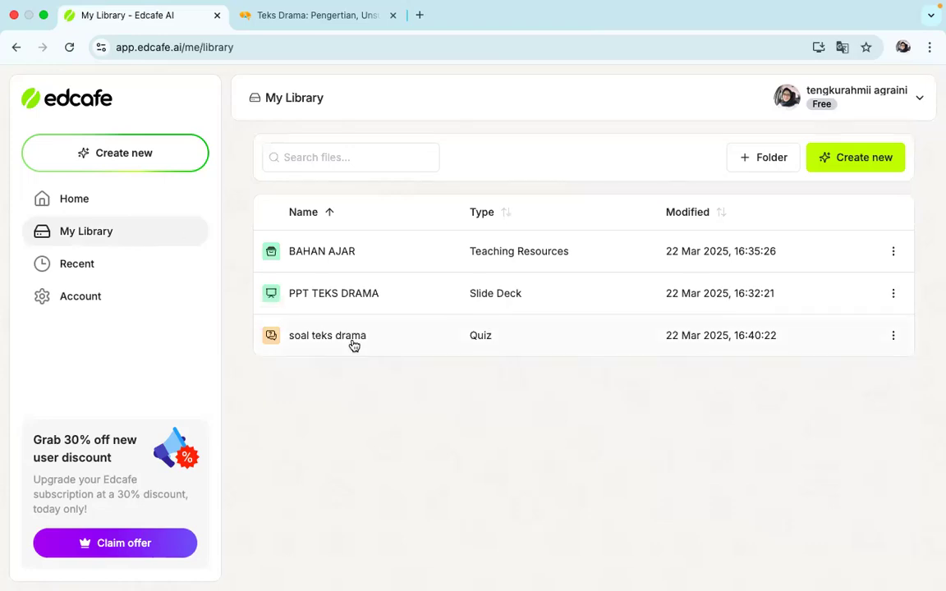
{"action": "left_click", "coordinate": [873, 169]}
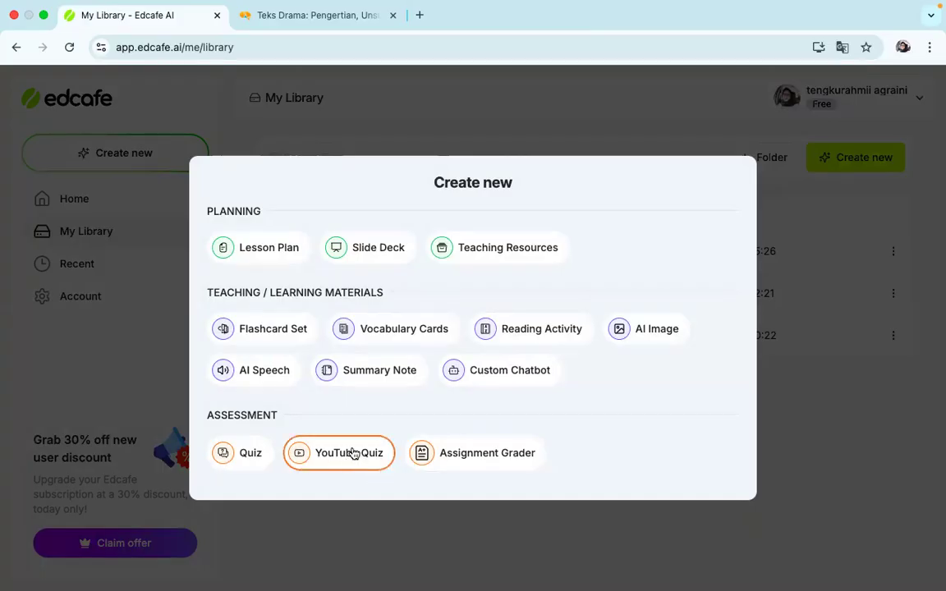
{"action": "left_click", "coordinate": [353, 454]}
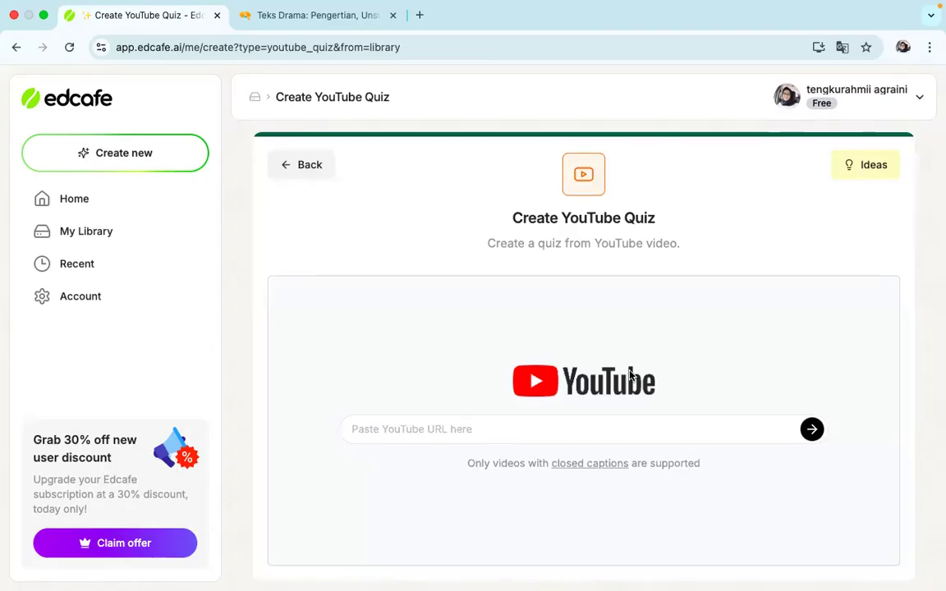
Search Google for YouTube in a new browser tab and open the YouTube site
{"action": "left_click", "coordinate": [421, 15]}
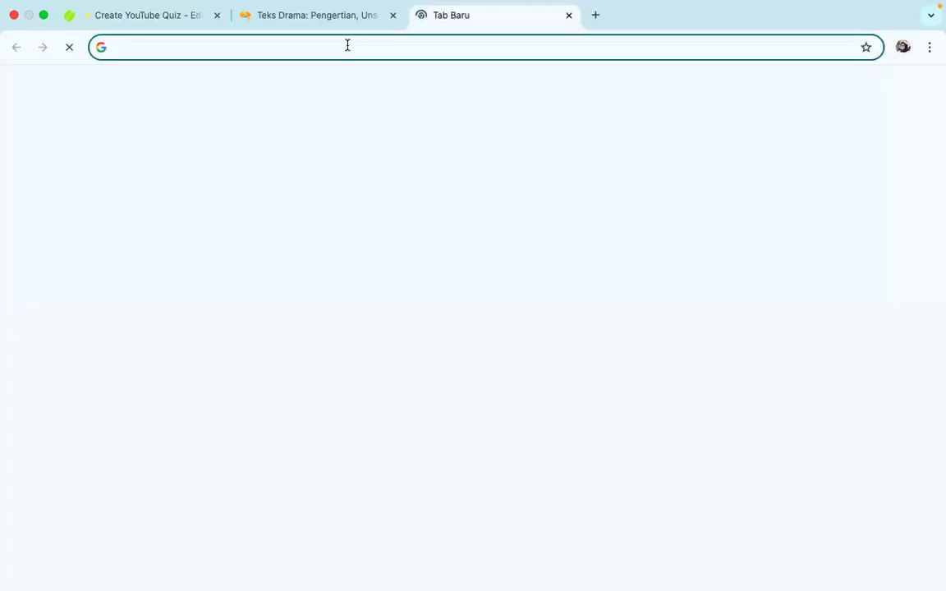
{"action": "type", "text": "youtu"}
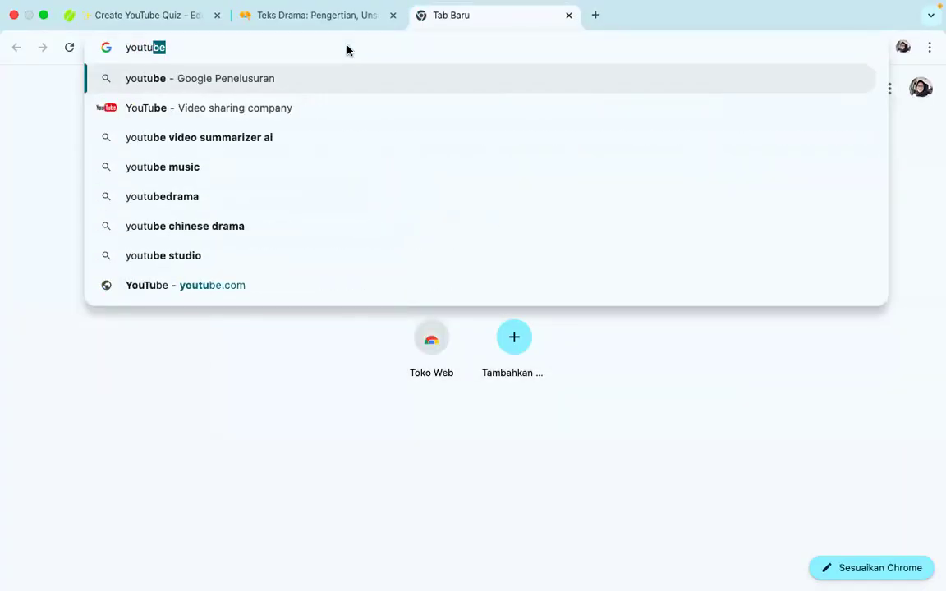
{"action": "key", "text": "Return"}
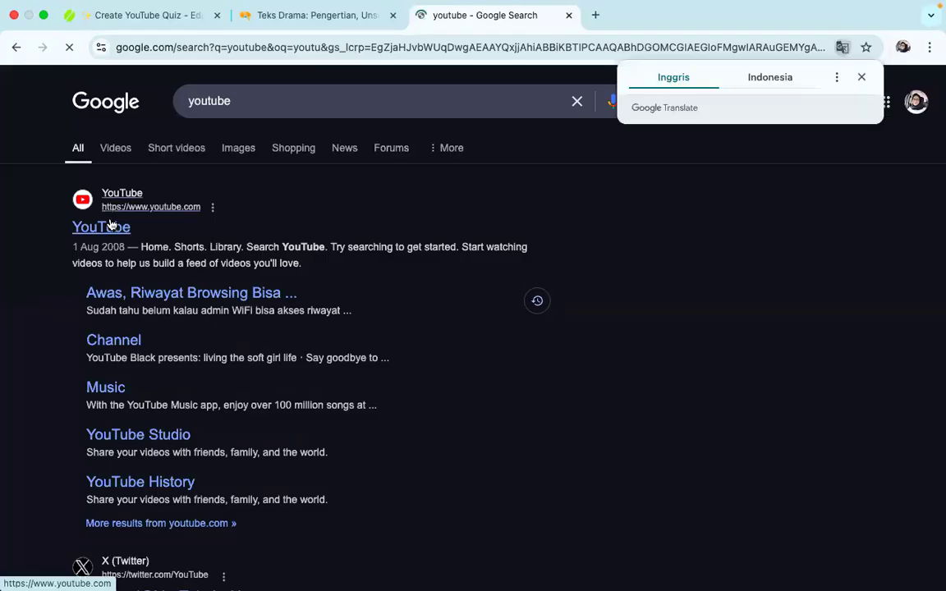
{"action": "left_click", "coordinate": [110, 224]}
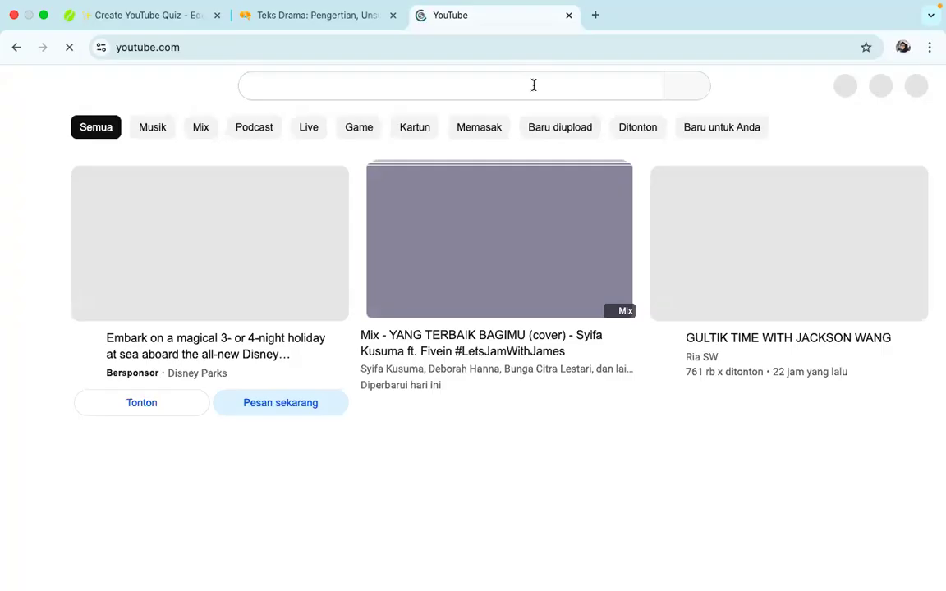
Search YouTube for "teks drama" and open the video "Materi Teks Drama" by Galeri Bahasa
{"action": "left_click", "coordinate": [533, 84]}
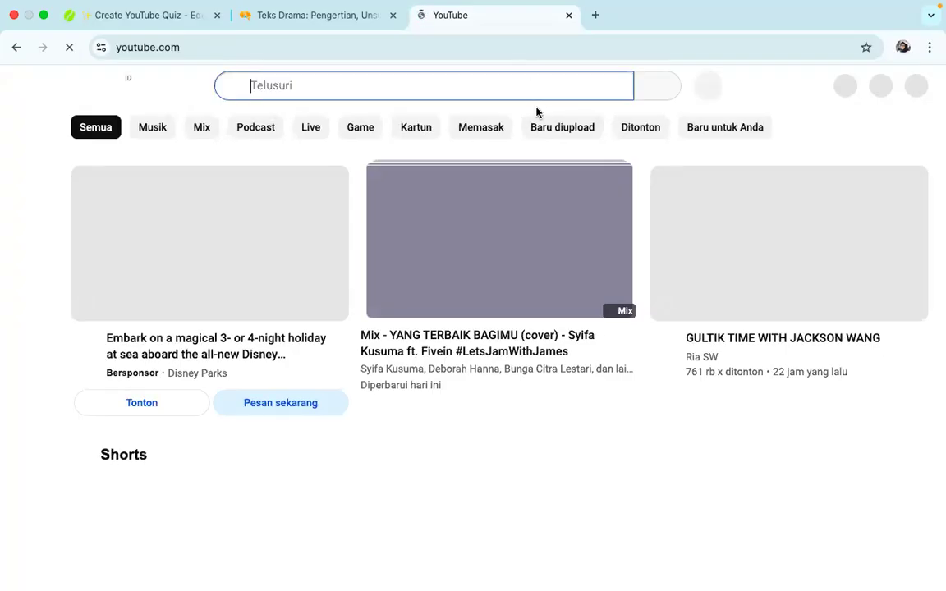
{"action": "type", "text": "teks drama"}
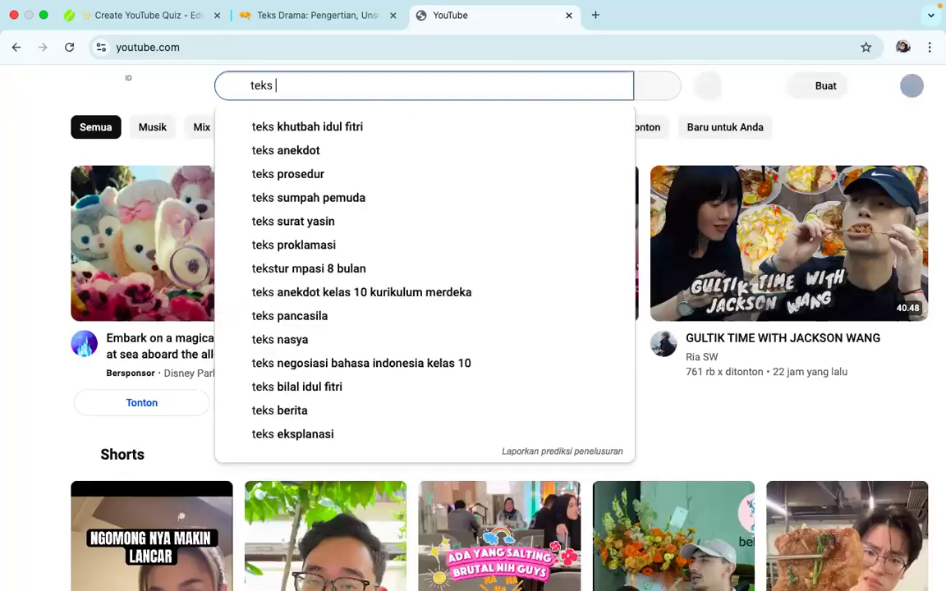
{"action": "key", "text": "Return"}
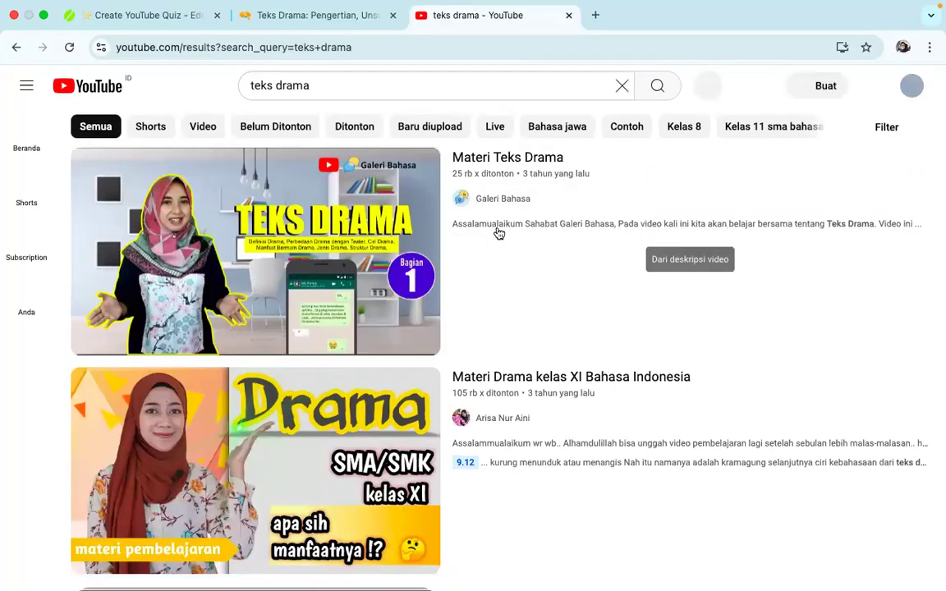
{"action": "scroll", "coordinate": [498, 234], "scroll_direction": "down", "scroll_amount": 1}
{"action": "scroll", "coordinate": [496, 233], "scroll_direction": "up", "scroll_amount": 1}
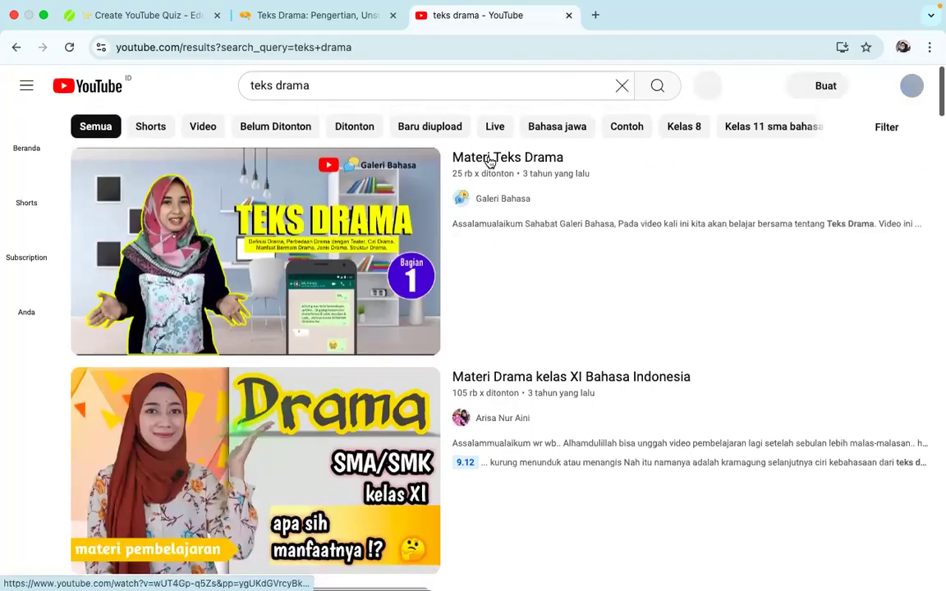
{"action": "left_click", "coordinate": [489, 161]}
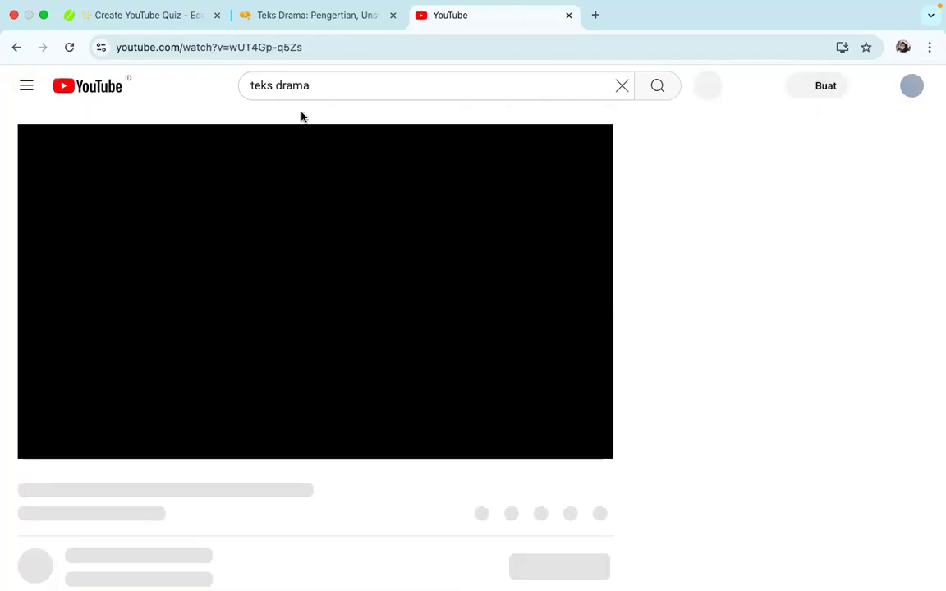
Pause playback on the "Materi Teks Drama" page and copy the video's full web address
{"action": "left_click", "coordinate": [734, 47]}
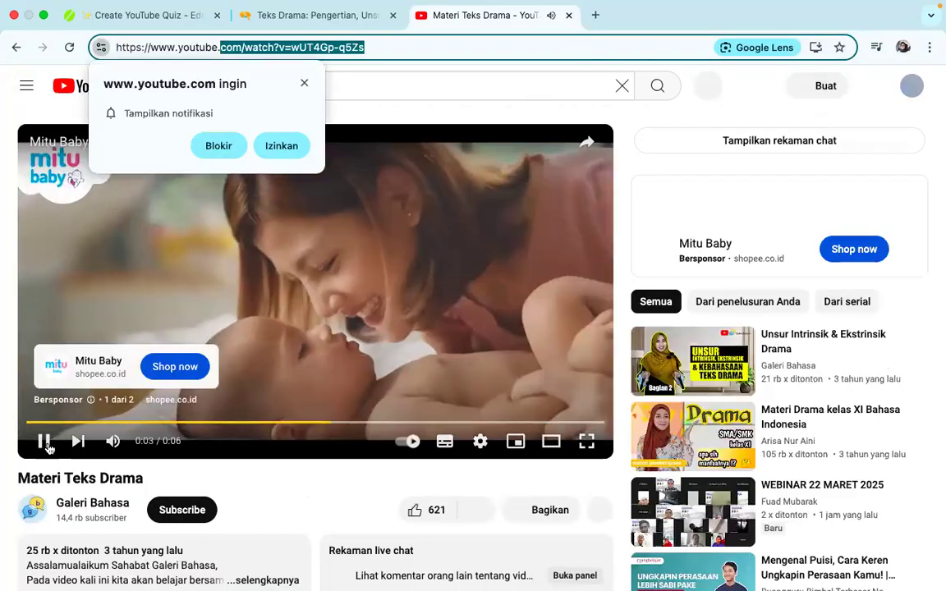
{"action": "right_click", "coordinate": [47, 449]}
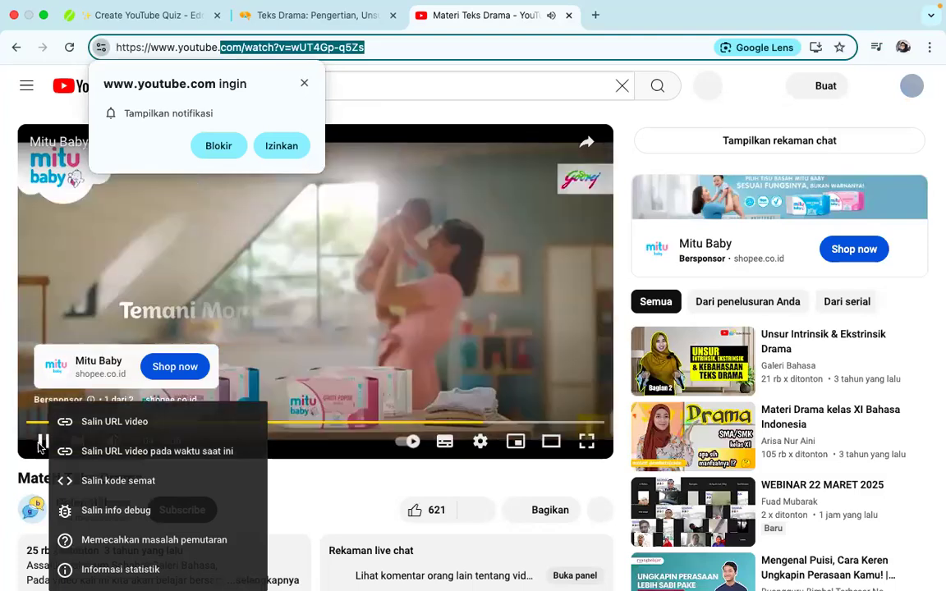
{"action": "left_click", "coordinate": [44, 448]}
{"action": "left_click", "coordinate": [44, 447]}
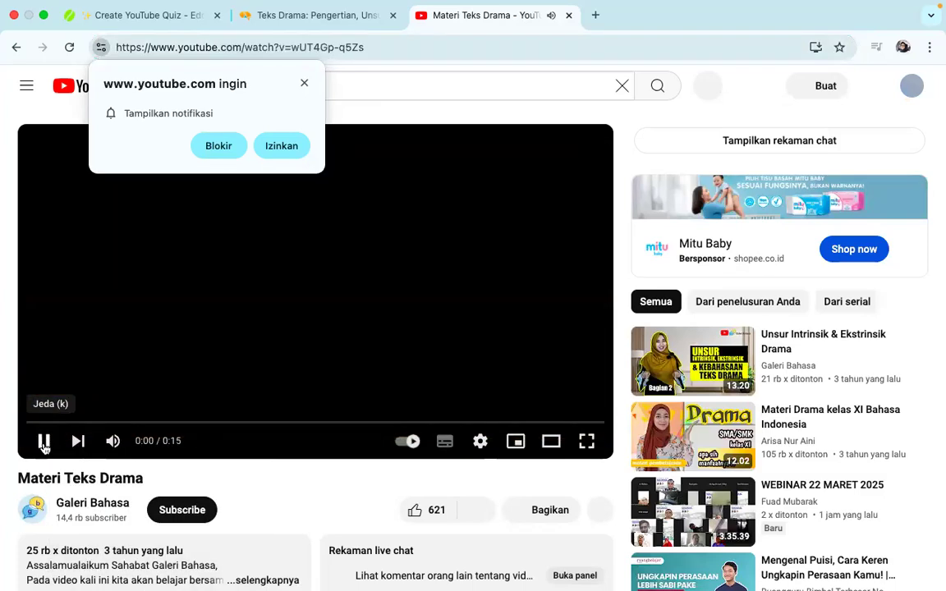
{"action": "left_click", "coordinate": [45, 446]}
{"action": "left_click", "coordinate": [326, 49]}
{"action": "key", "text": "ctrl+c"}
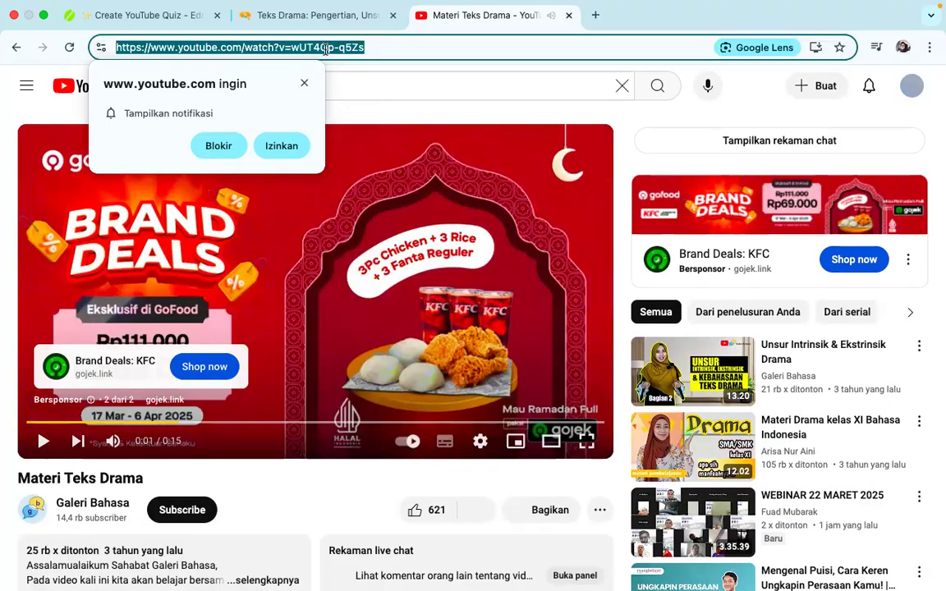
Switch back to Edcafe, paste the video's address into the YouTube quiz form and load the video
{"action": "left_click", "coordinate": [179, 17]}
{"action": "left_click", "coordinate": [447, 431]}
{"action": "key", "text": "ctrl+v"}
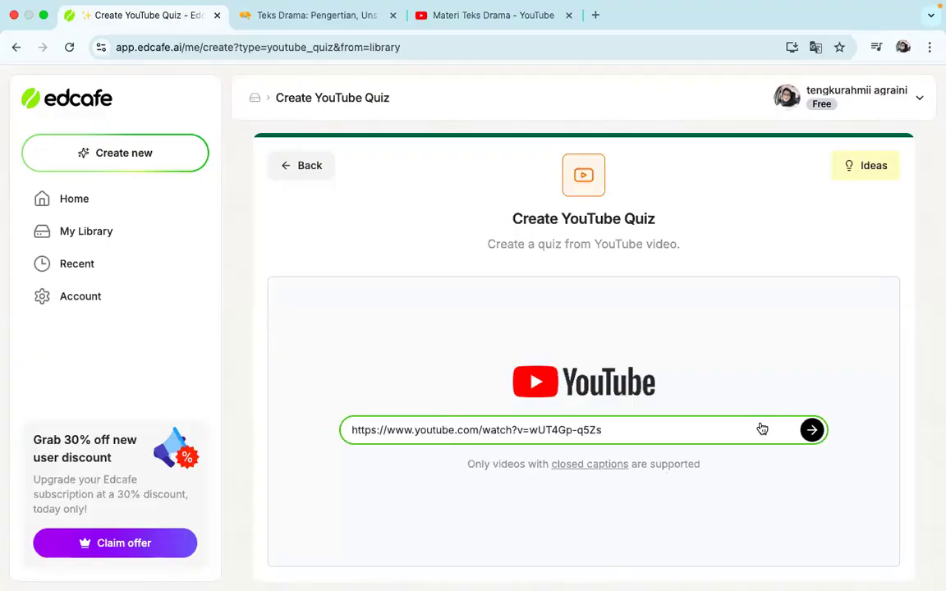
{"action": "left_click", "coordinate": [811, 431]}
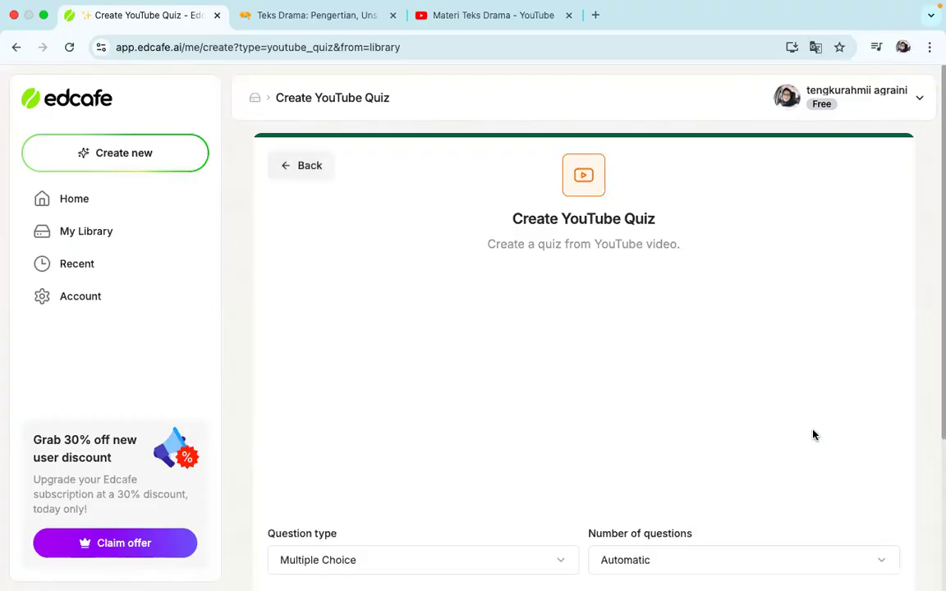
Set the quiz's question type to Multiple Choice and the number of questions to 5
{"action": "scroll", "coordinate": [812, 434], "scroll_direction": "down", "scroll_amount": 1}
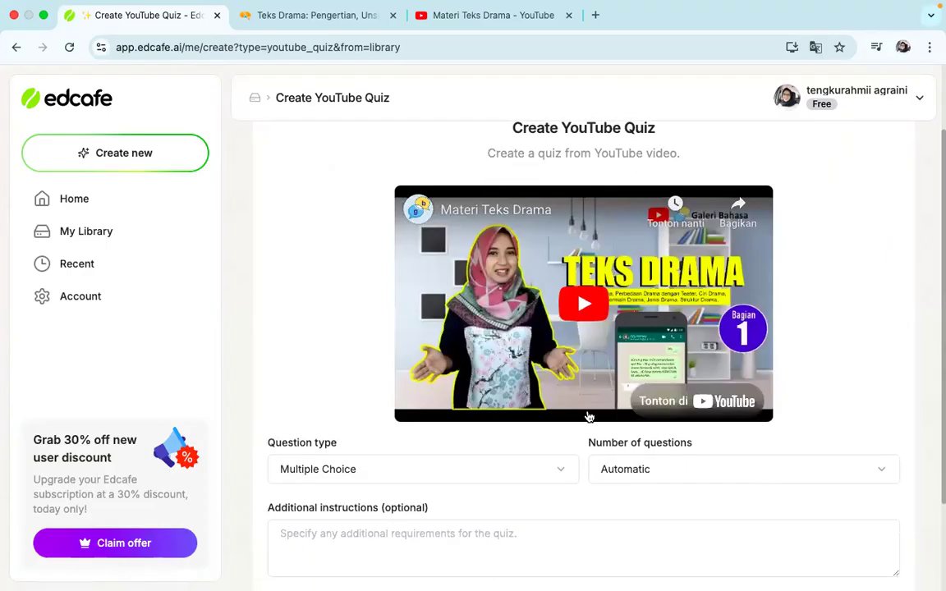
{"action": "scroll", "coordinate": [588, 417], "scroll_direction": "down", "scroll_amount": 1}
{"action": "left_click", "coordinate": [469, 442]}
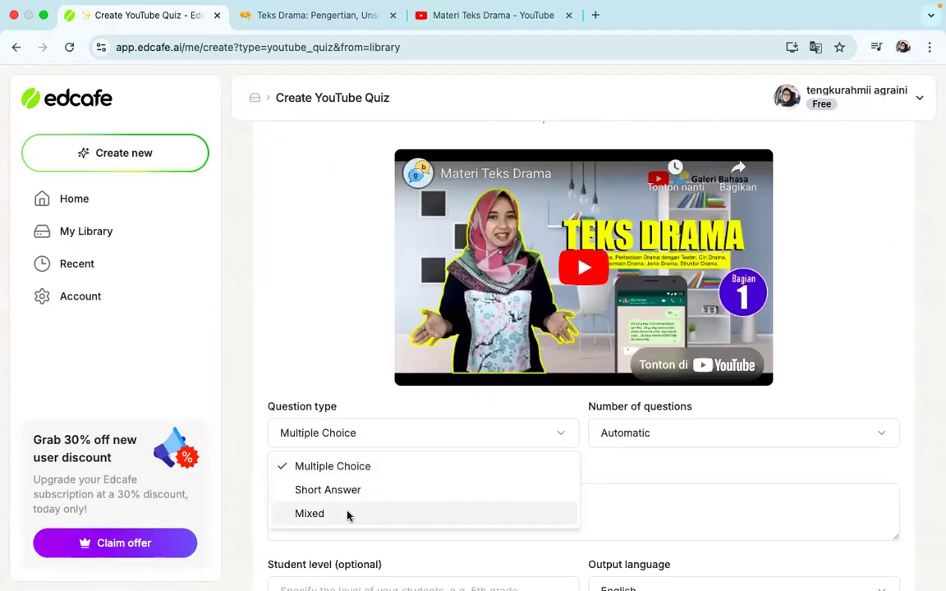
{"action": "left_click", "coordinate": [359, 468]}
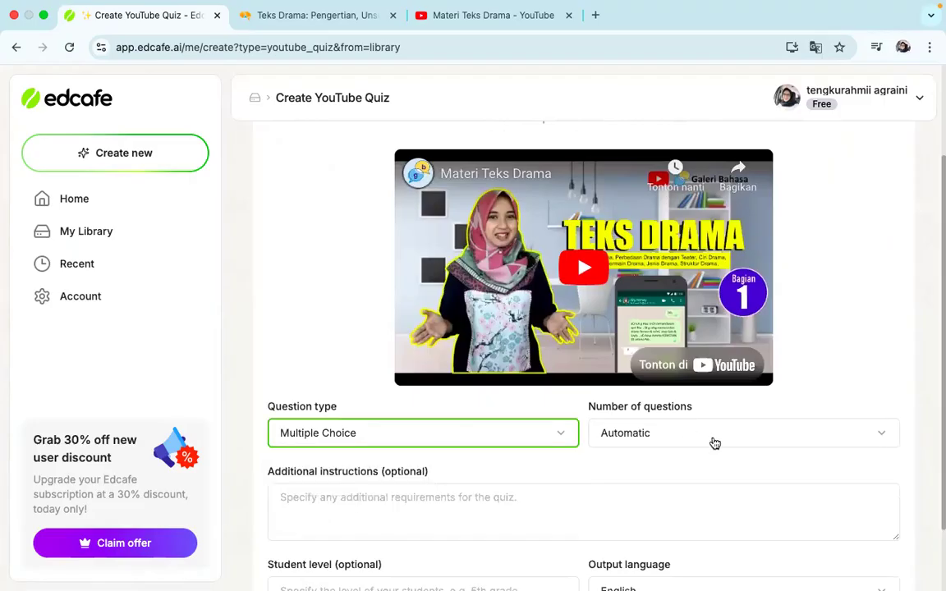
{"action": "left_click", "coordinate": [700, 434]}
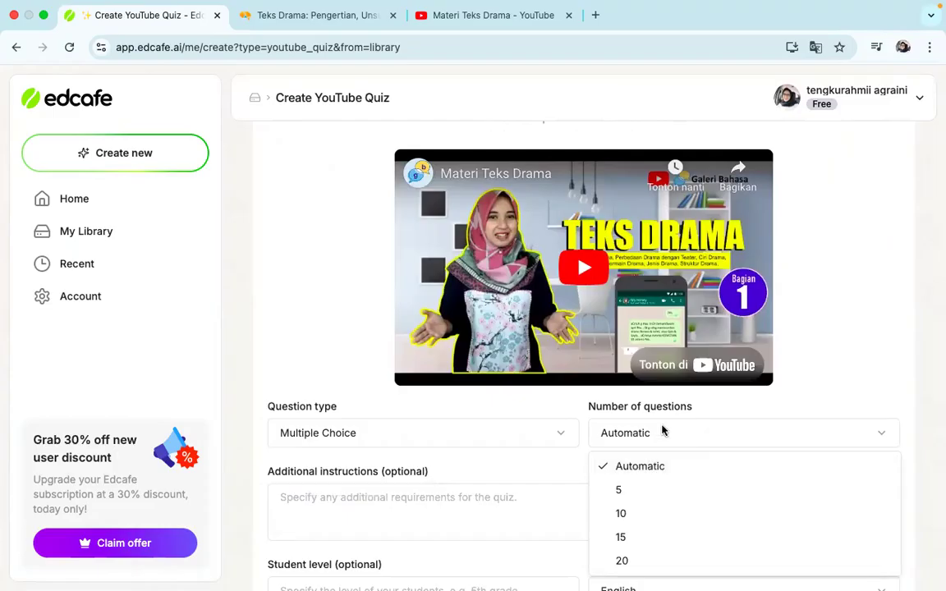
{"action": "left_click", "coordinate": [645, 486]}
Enter "untuk siswa kelas 7" as additional instructions and "kelas 7" as the student level
{"action": "scroll", "coordinate": [645, 484], "scroll_direction": "down", "scroll_amount": 2}
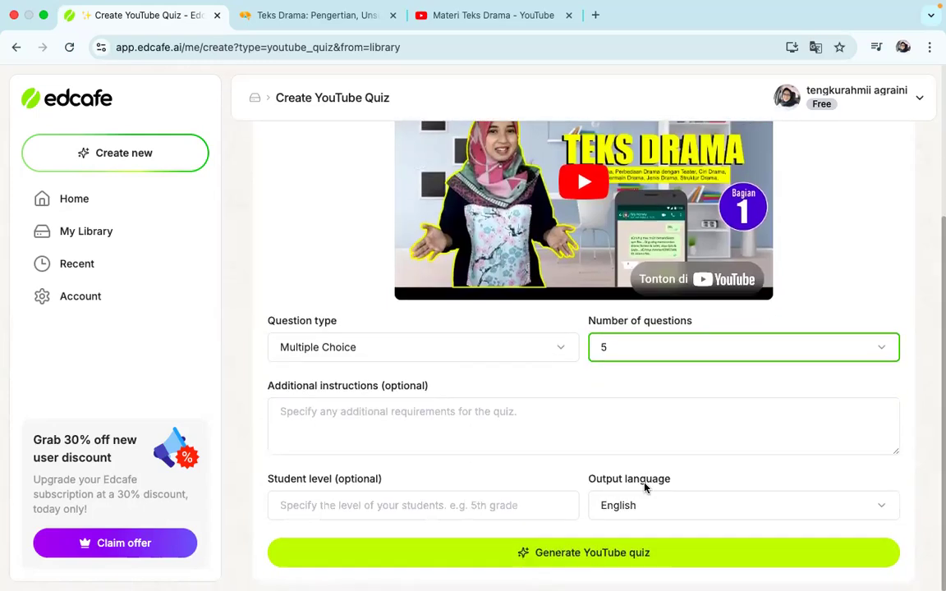
{"action": "left_click", "coordinate": [377, 414]}
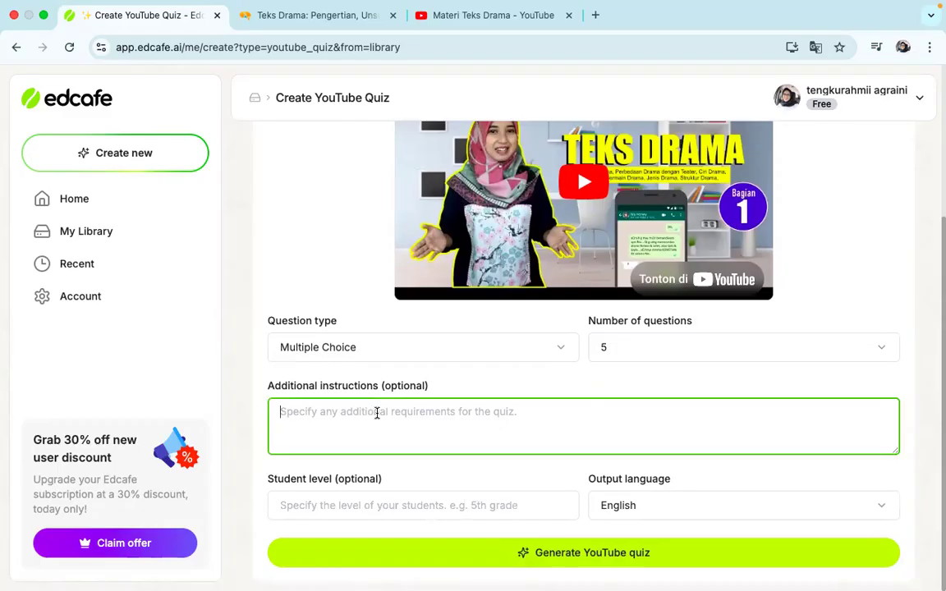
{"action": "type", "text": "u"}
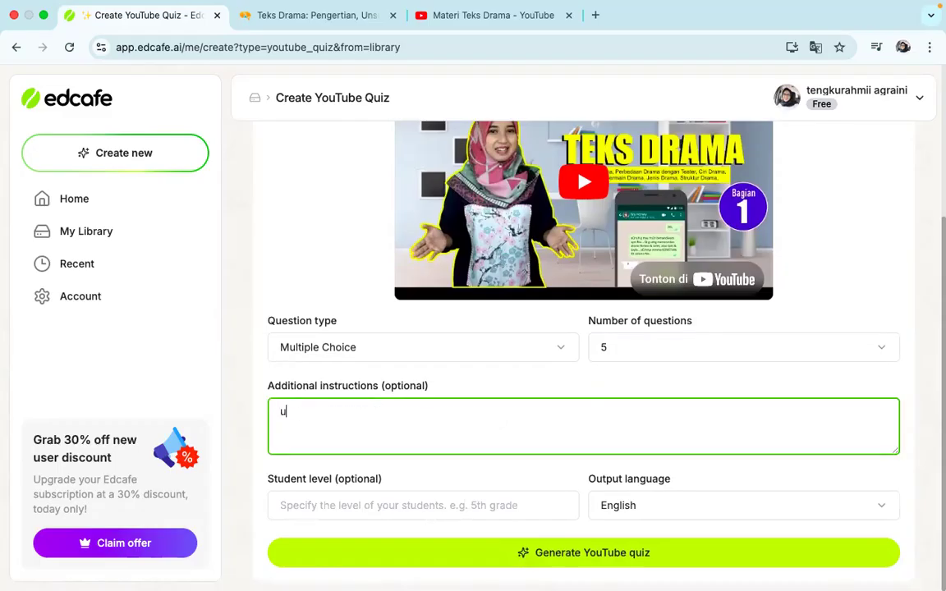
{"action": "type", "text": "ntuk siswa kelas 7"}
{"action": "left_click", "coordinate": [382, 501]}
{"action": "type", "text": "kelas 7"}
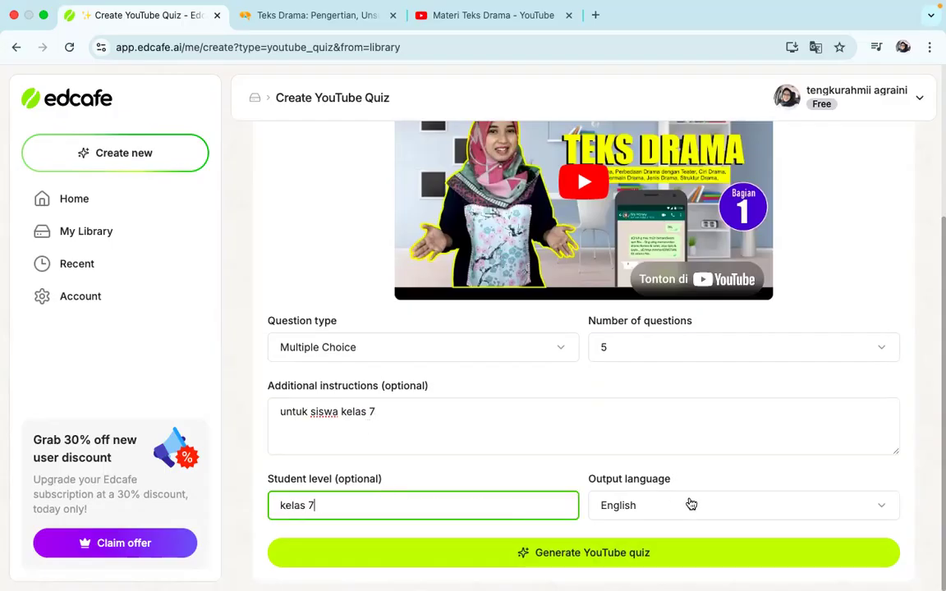
Set the quiz's output language to Indonesian (Bahasa Indonesia)
{"action": "left_click", "coordinate": [691, 504]}
{"action": "scroll", "coordinate": [681, 337], "scroll_direction": "down", "scroll_amount": 5}
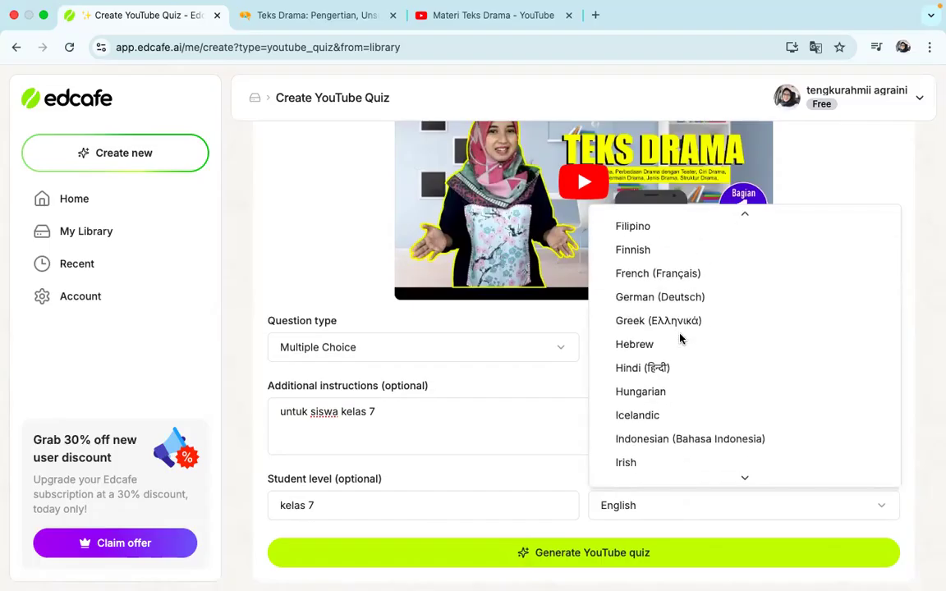
{"action": "scroll", "coordinate": [679, 338], "scroll_direction": "down", "scroll_amount": 1}
{"action": "left_click", "coordinate": [680, 381]}
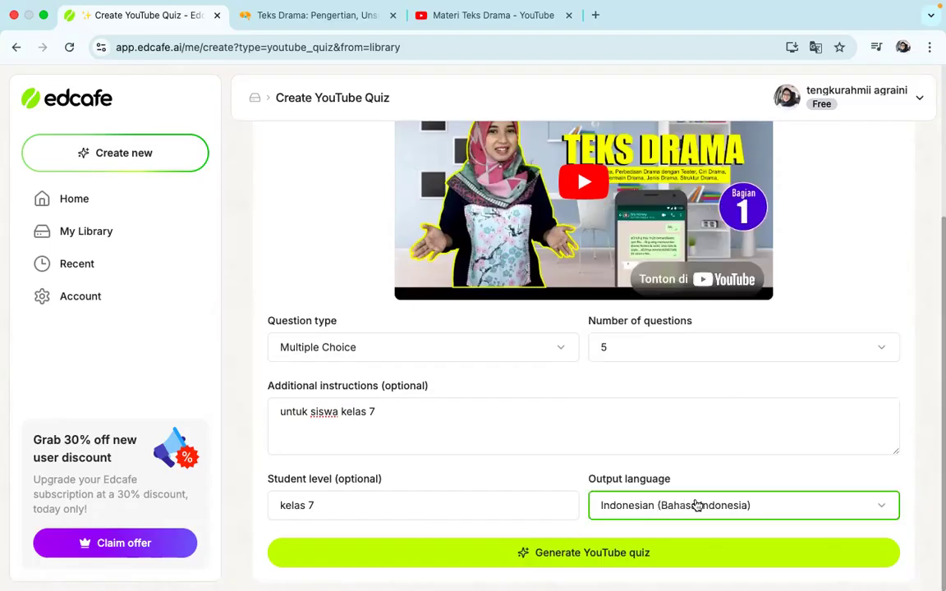
Generate the YouTube quiz, then save it in My Library under the file name "soal video"
{"action": "left_click", "coordinate": [565, 555]}
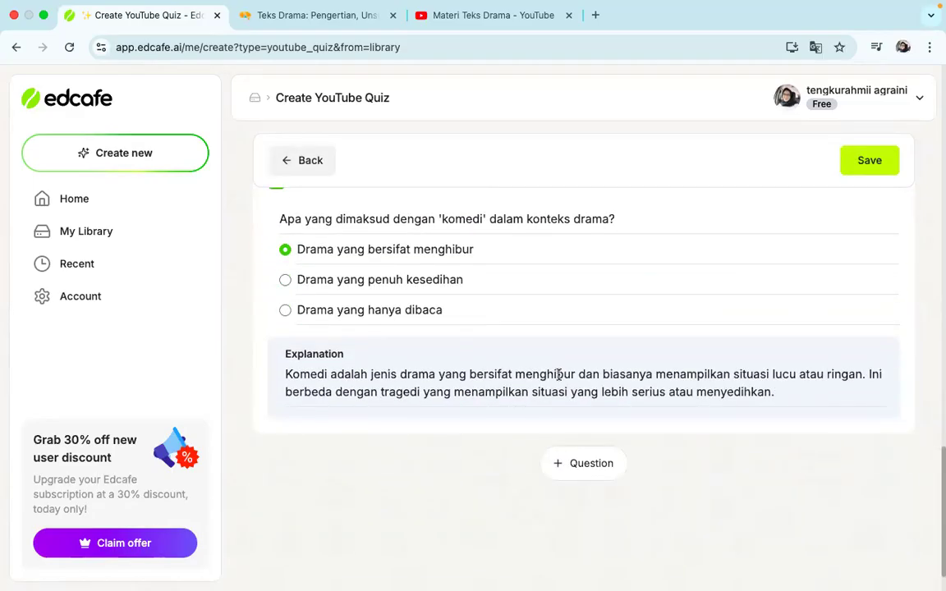
{"action": "scroll", "coordinate": [558, 375], "scroll_direction": "up", "scroll_amount": 18}
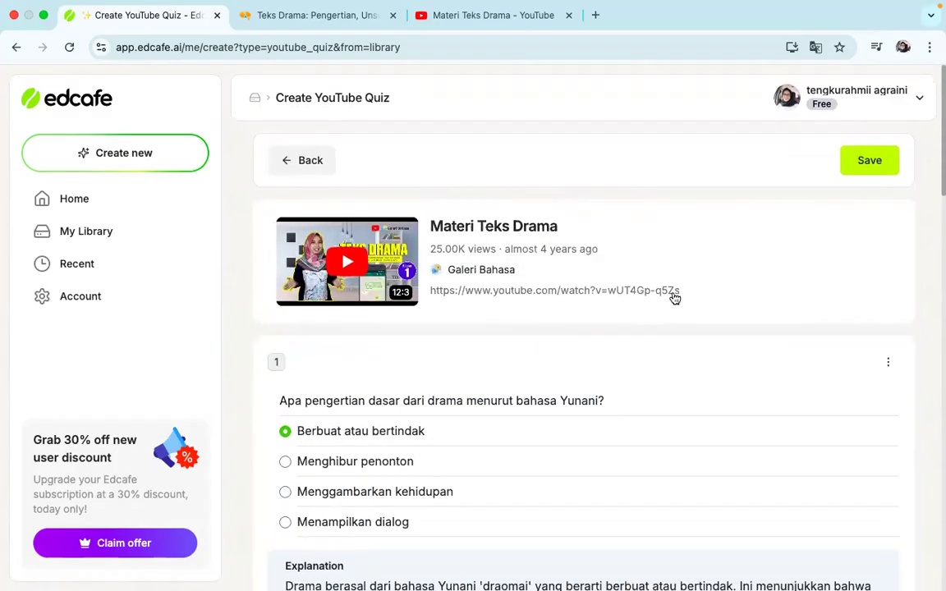
{"action": "left_click", "coordinate": [855, 160]}
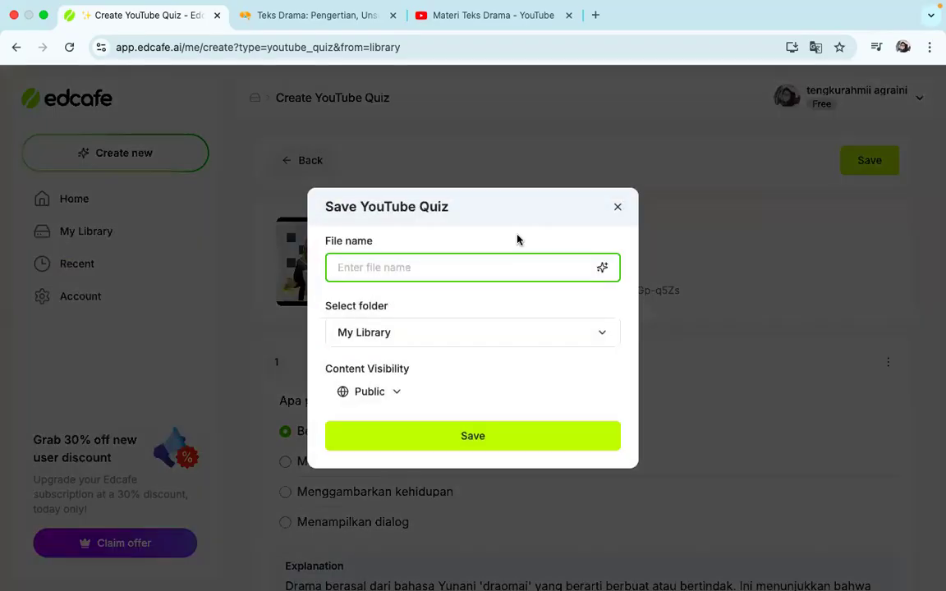
{"action": "type", "text": "soal video"}
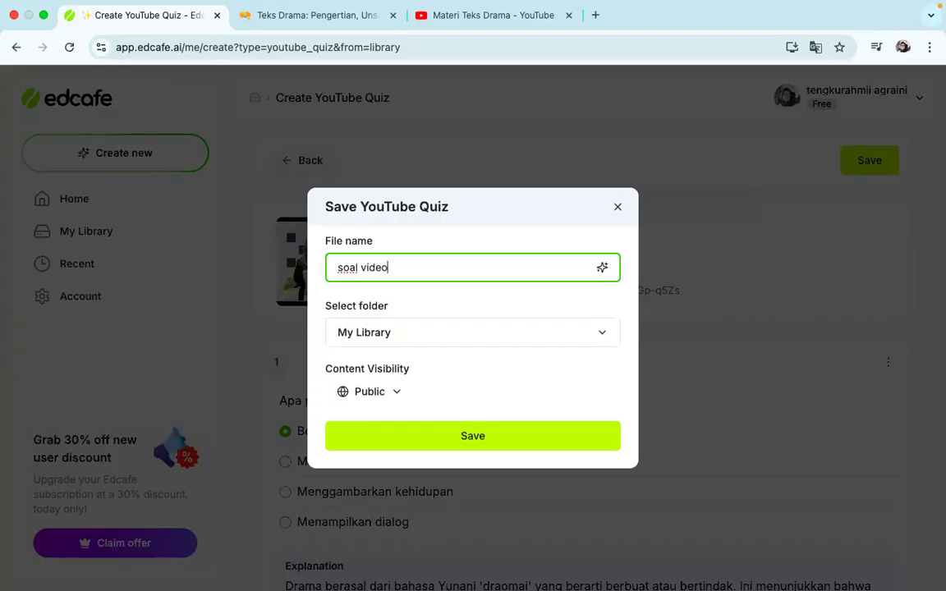
{"action": "left_click", "coordinate": [481, 442]}
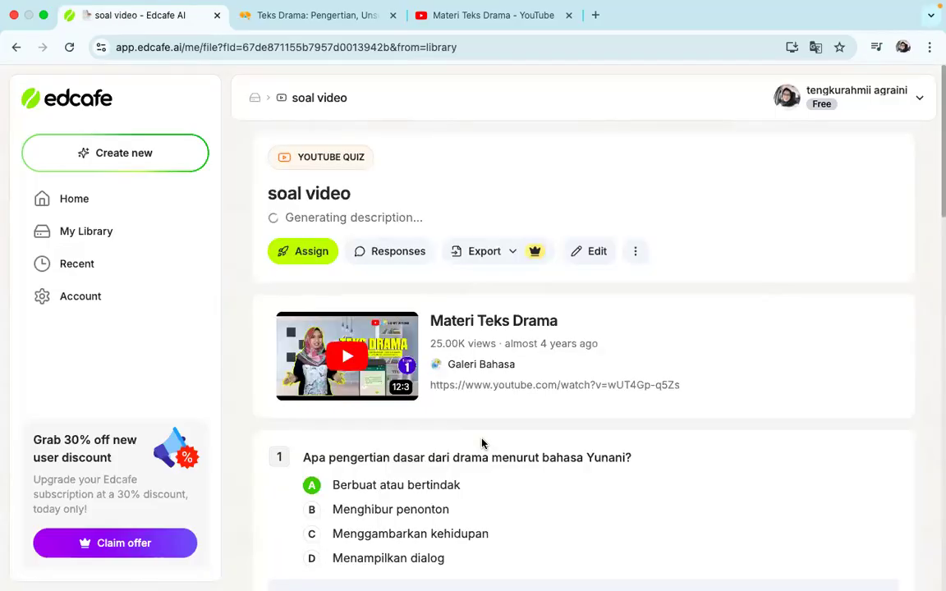
Copy the assignment link of the "soal video" quiz and open it in a new browser tab
{"action": "left_click", "coordinate": [300, 254]}
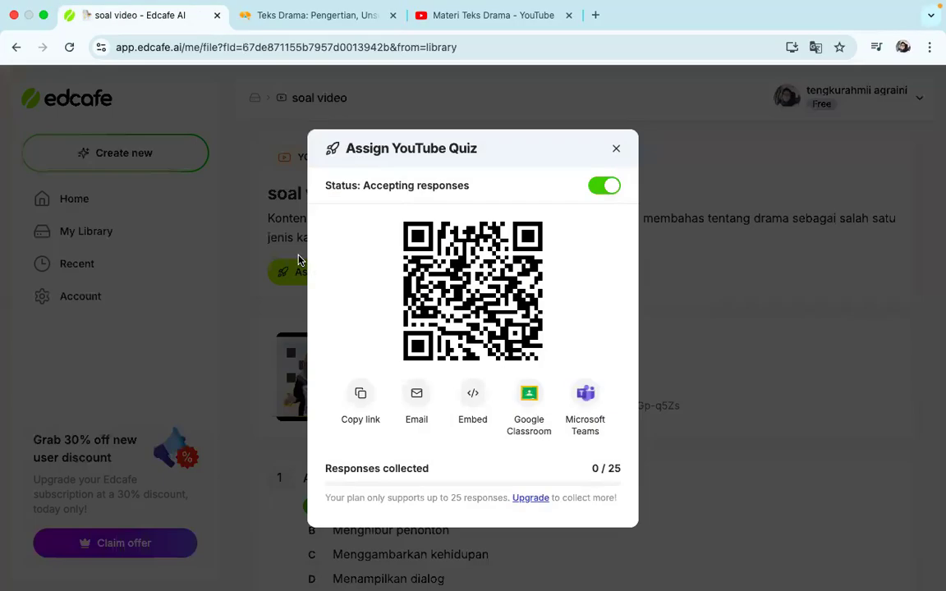
{"action": "left_click", "coordinate": [360, 394]}
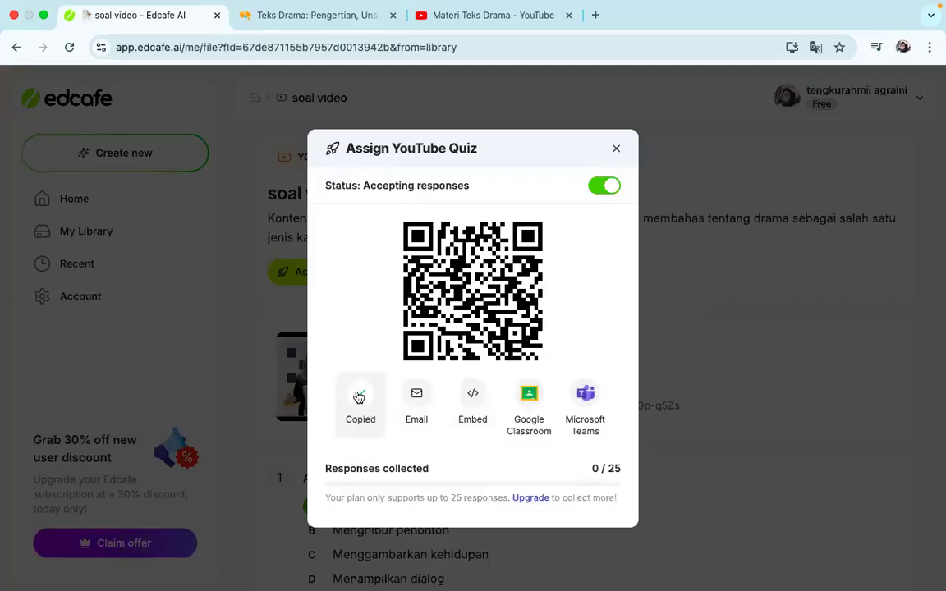
{"action": "left_click", "coordinate": [595, 15]}
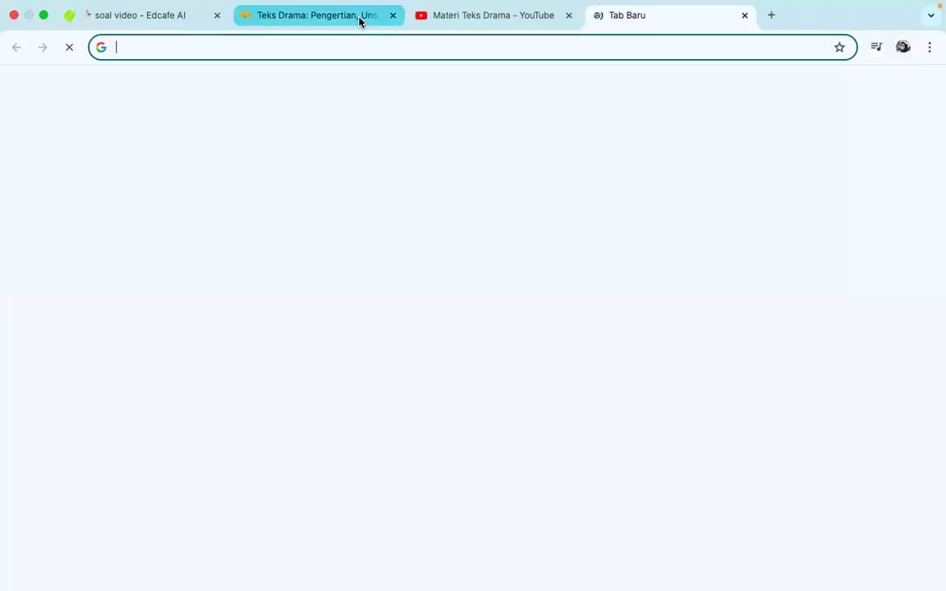
{"action": "key", "text": "super+v"}
{"action": "key", "text": "Return"}
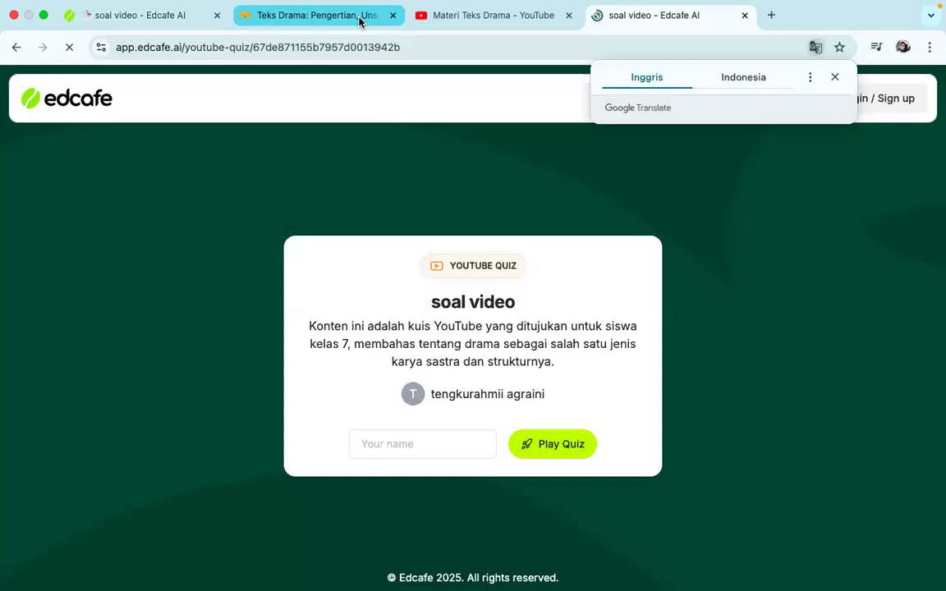
Enter a student's name on the quiz's start page and start the quiz
{"action": "left_click", "coordinate": [426, 442]}
{"action": "type", "text": "rehan"}
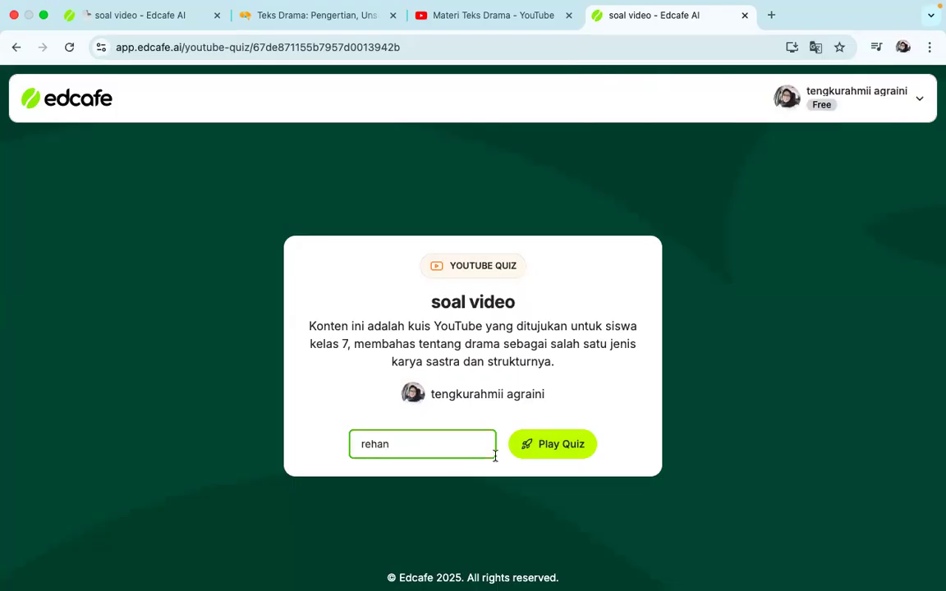
{"action": "left_click", "coordinate": [574, 447]}
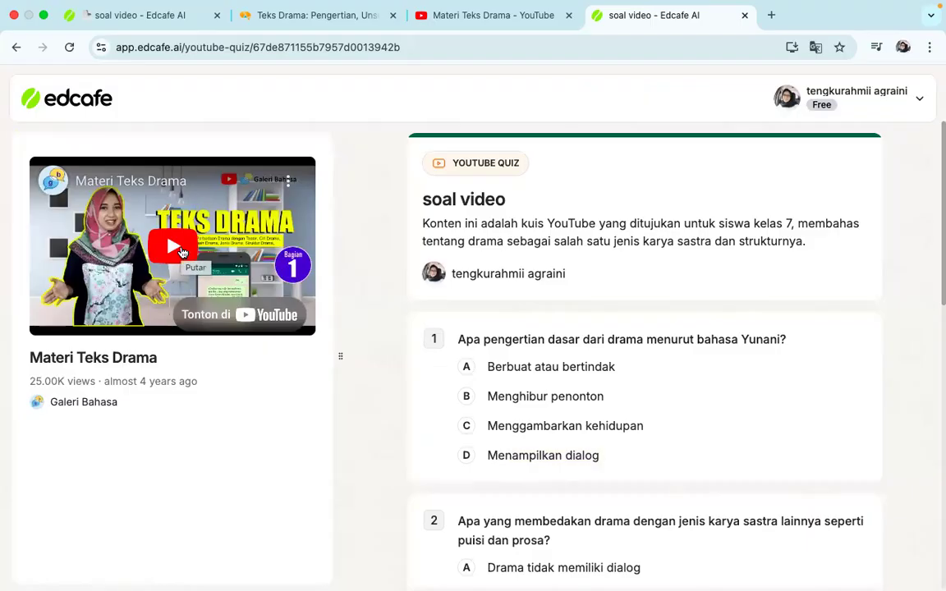
Play the embedded video briefly, pause it, and look through the quiz questions as a student sees them
{"action": "left_click", "coordinate": [183, 252]}
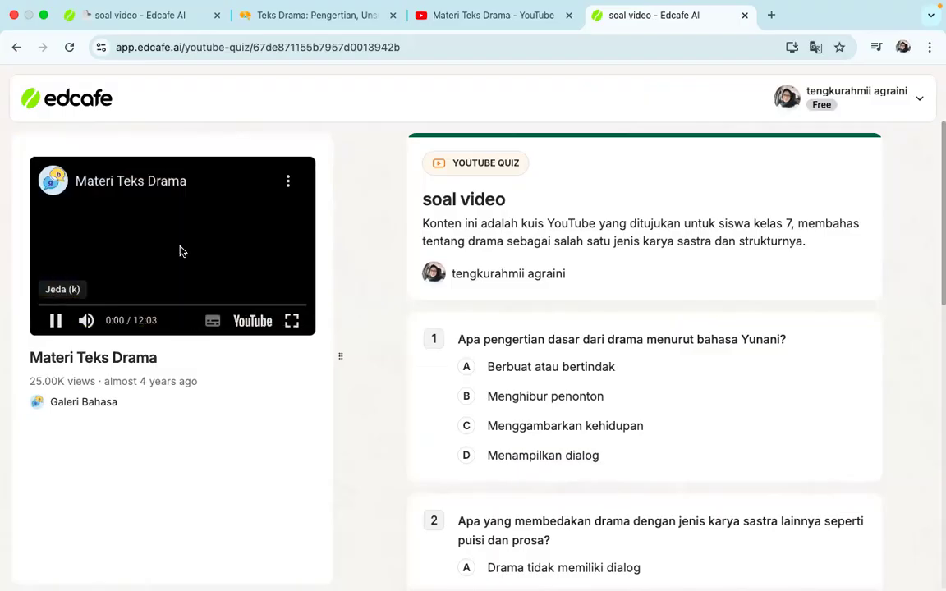
{"action": "scroll", "coordinate": [588, 429], "scroll_direction": "down", "scroll_amount": 5}
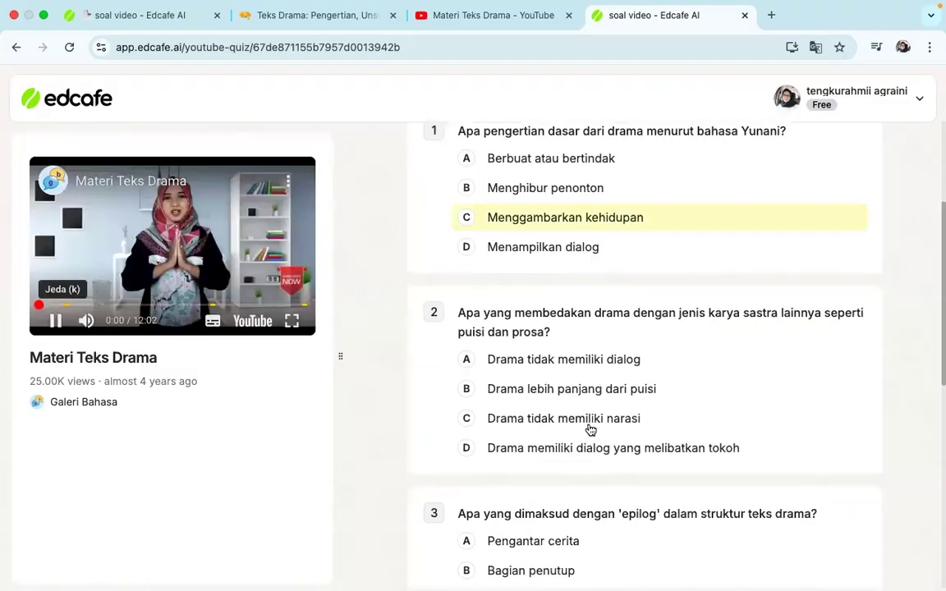
{"action": "scroll", "coordinate": [589, 429], "scroll_direction": "down", "scroll_amount": 3}
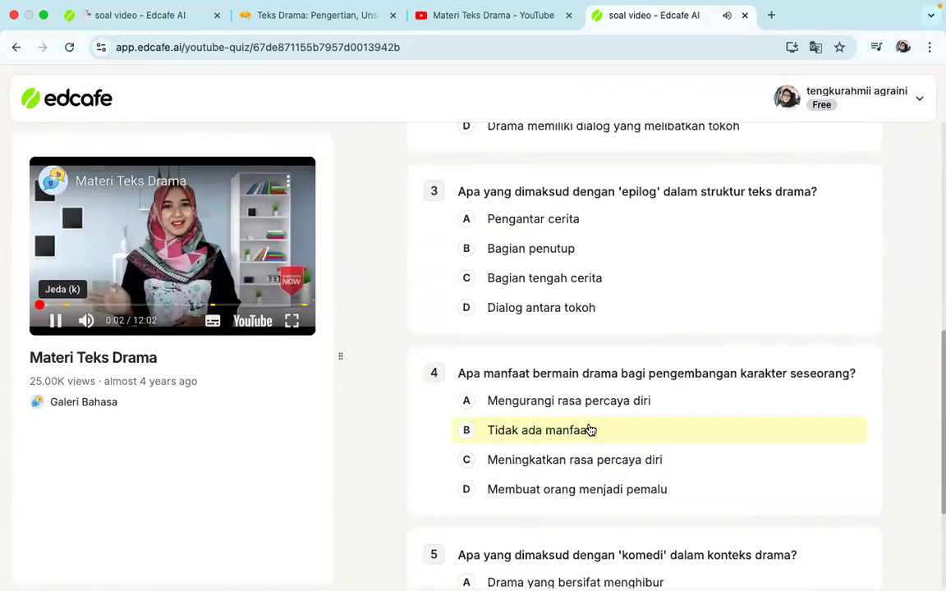
{"action": "scroll", "coordinate": [588, 429], "scroll_direction": "down", "scroll_amount": 2}
{"action": "scroll", "coordinate": [589, 429], "scroll_direction": "up", "scroll_amount": 2}
{"action": "scroll", "coordinate": [588, 428], "scroll_direction": "down", "scroll_amount": 2}
{"action": "scroll", "coordinate": [589, 428], "scroll_direction": "up", "scroll_amount": 9}
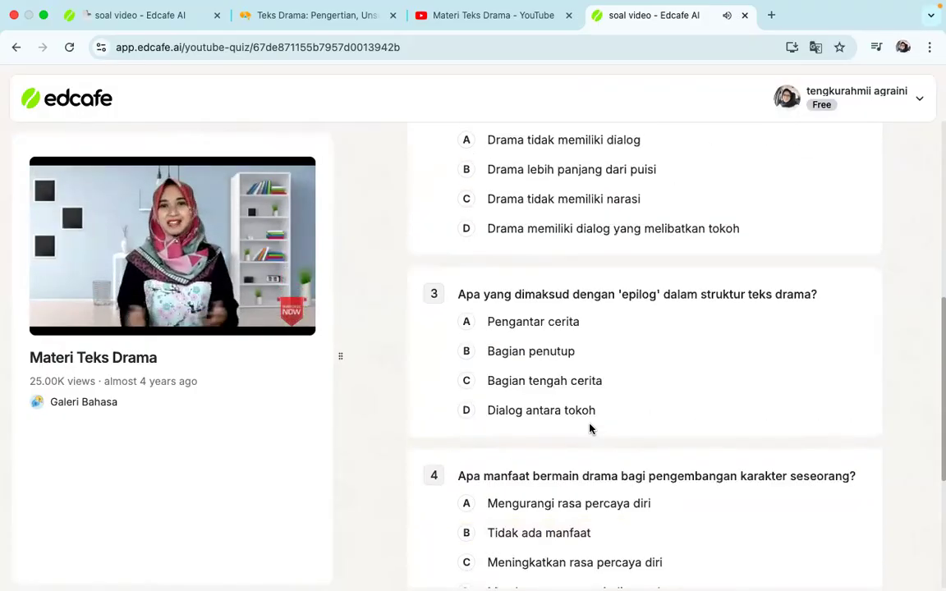
{"action": "mouse_move", "coordinate": [40, 232]}
{"action": "left_click", "coordinate": [55, 320]}
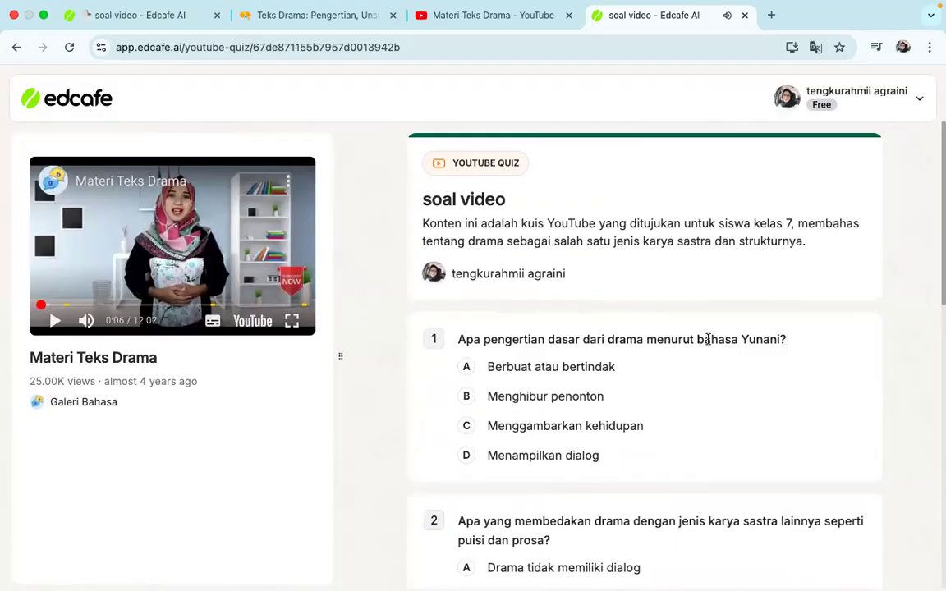
{"action": "scroll", "coordinate": [688, 411], "scroll_direction": "down", "scroll_amount": 1}
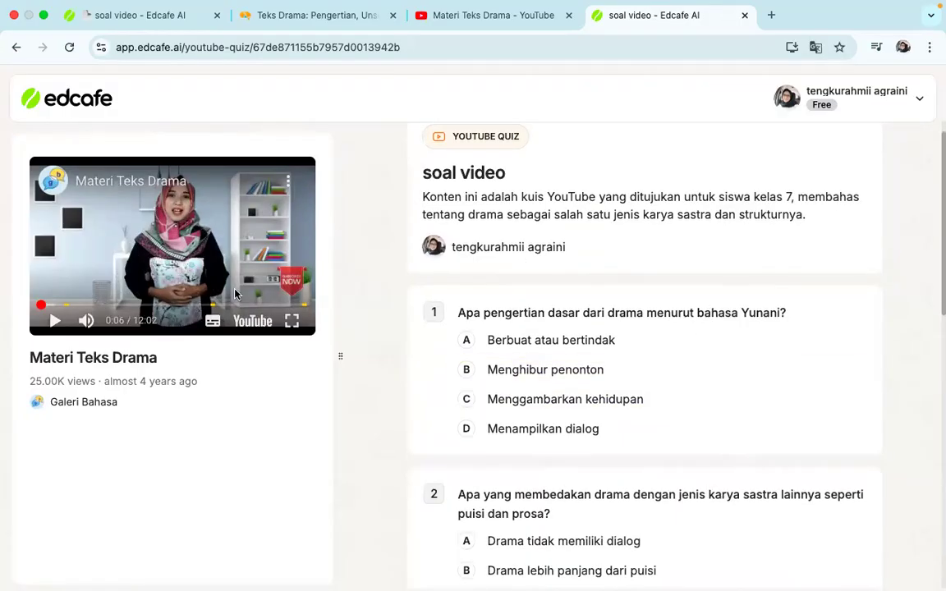
Close the student quiz page and the assignment dialog, and bring up the content types for a new item in My Library
{"action": "left_click", "coordinate": [744, 15]}
{"action": "left_click", "coordinate": [677, 352]}
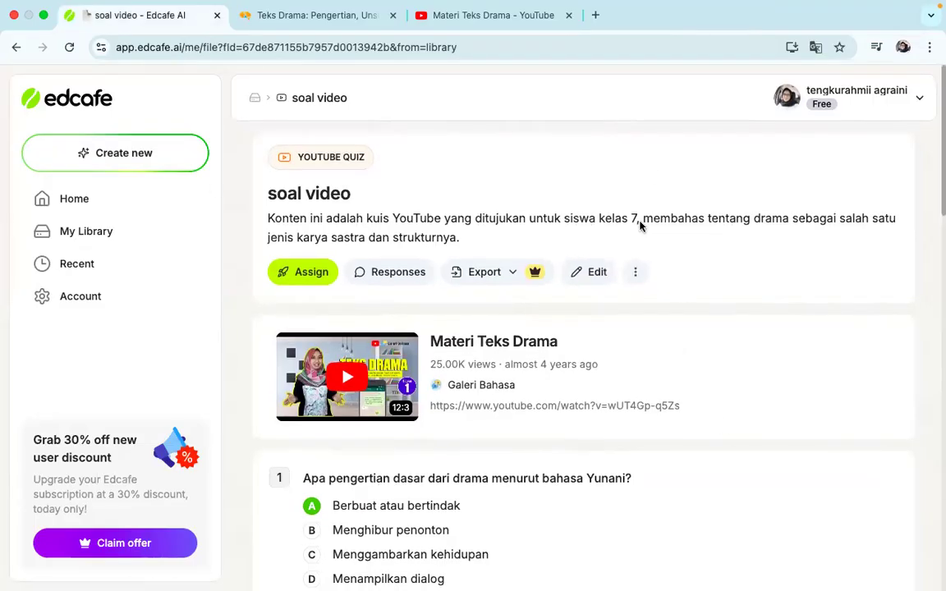
{"action": "left_click", "coordinate": [82, 234]}
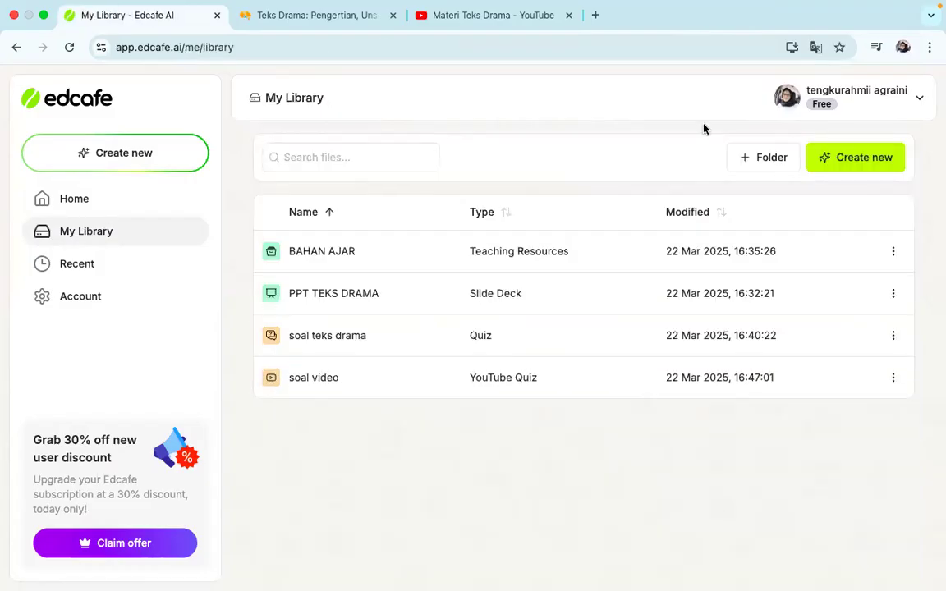
{"action": "left_click", "coordinate": [830, 166]}
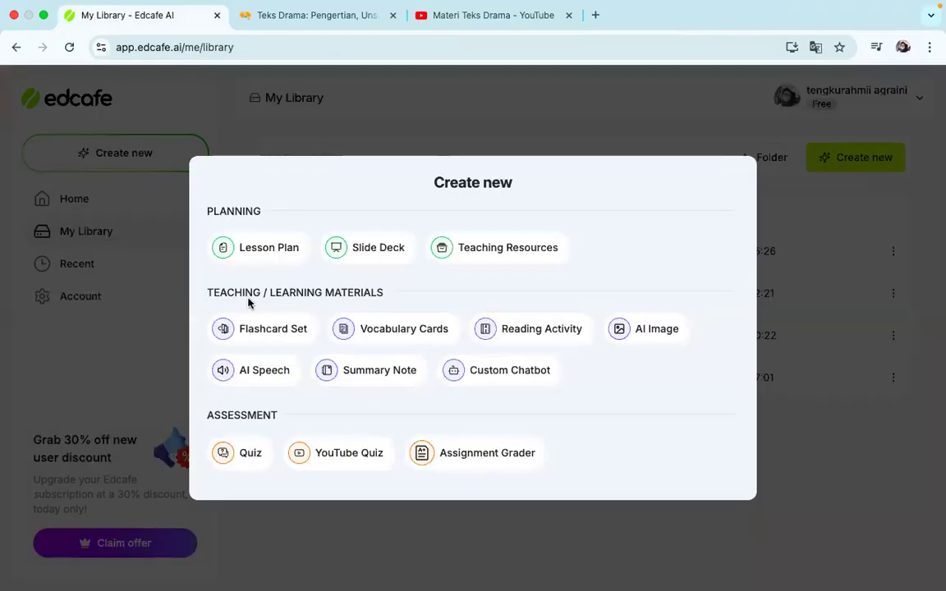
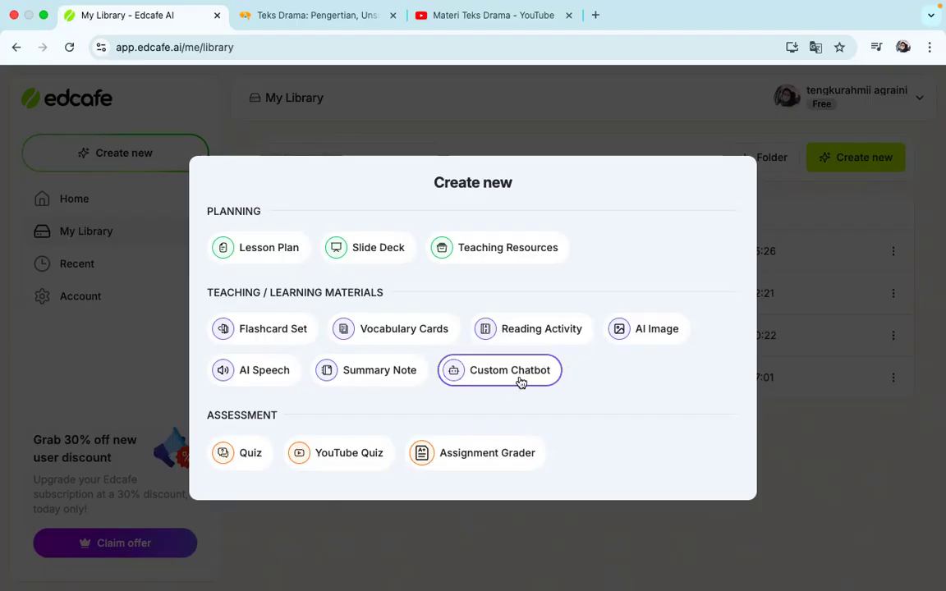
Start a custom chatbot and set its picture to a photo of a teacher in a red headscarf, found by searching "guru perempuan"
{"action": "left_click", "coordinate": [520, 383]}
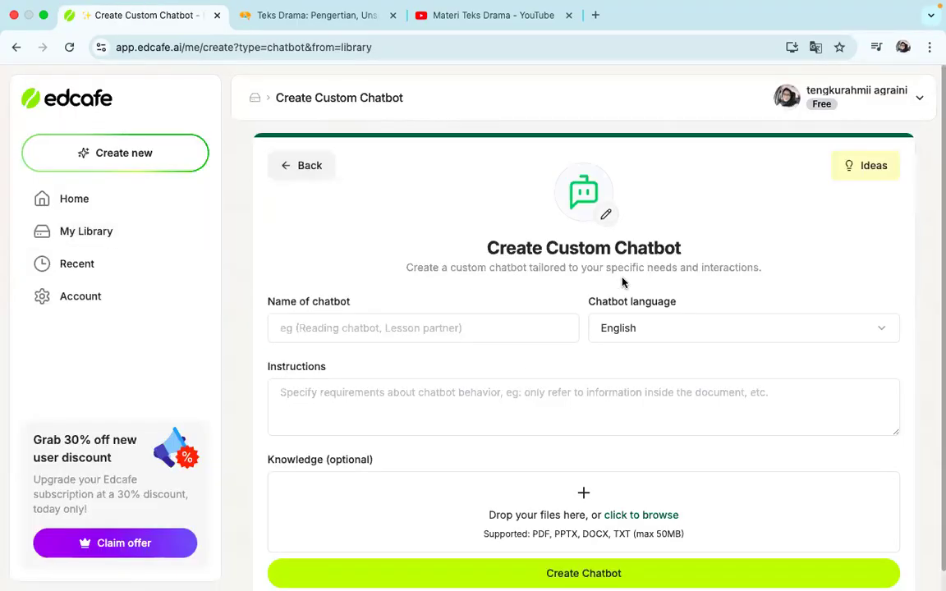
{"action": "left_click", "coordinate": [605, 218]}
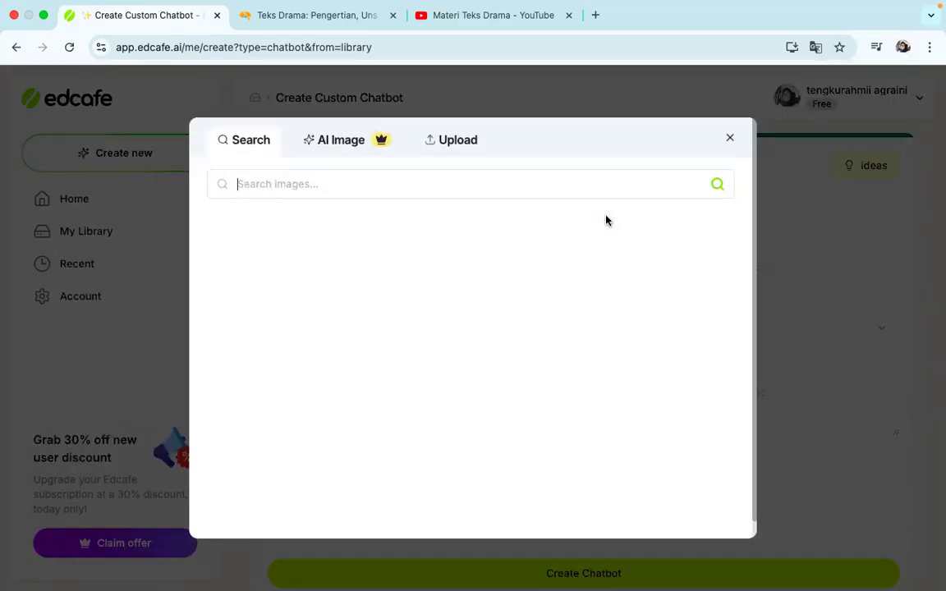
{"action": "left_click", "coordinate": [304, 183]}
{"action": "type", "text": "guru per"}
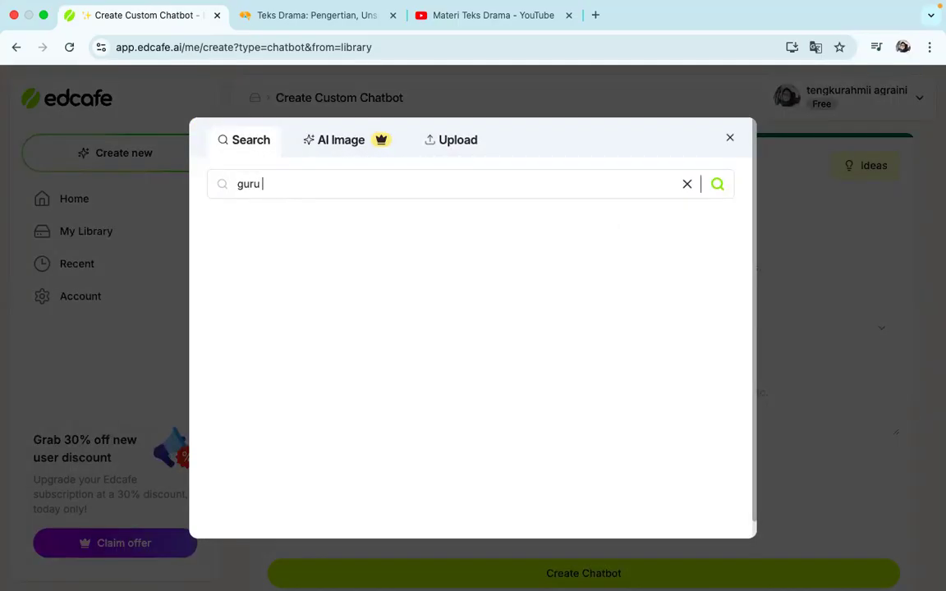
{"action": "type", "text": "empuan"}
{"action": "key", "text": "Return"}
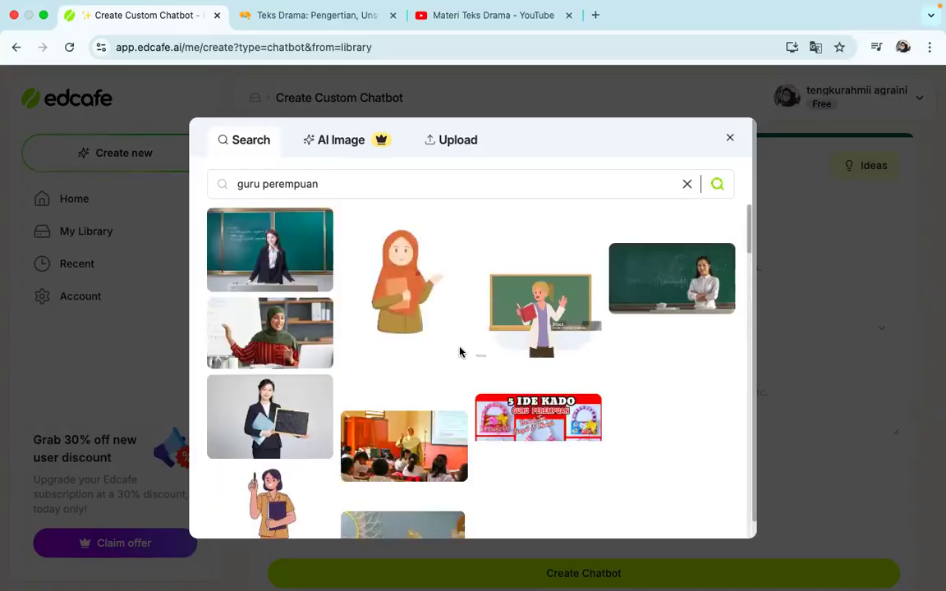
{"action": "left_click", "coordinate": [403, 288]}
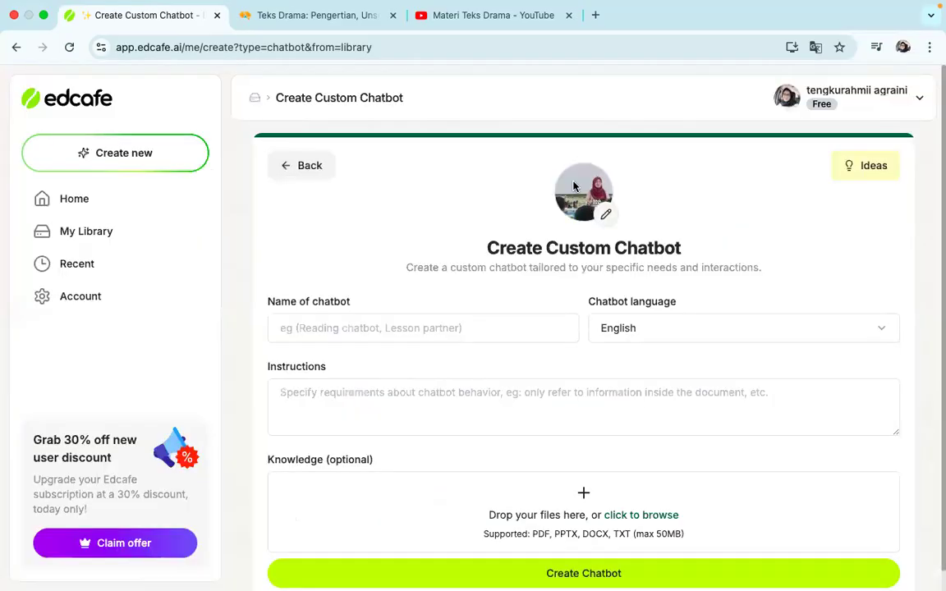
Name the chatbot with the teacher's nickname and set its language to Indonesian (Bahasa Indonesia)
{"action": "left_click", "coordinate": [418, 332]}
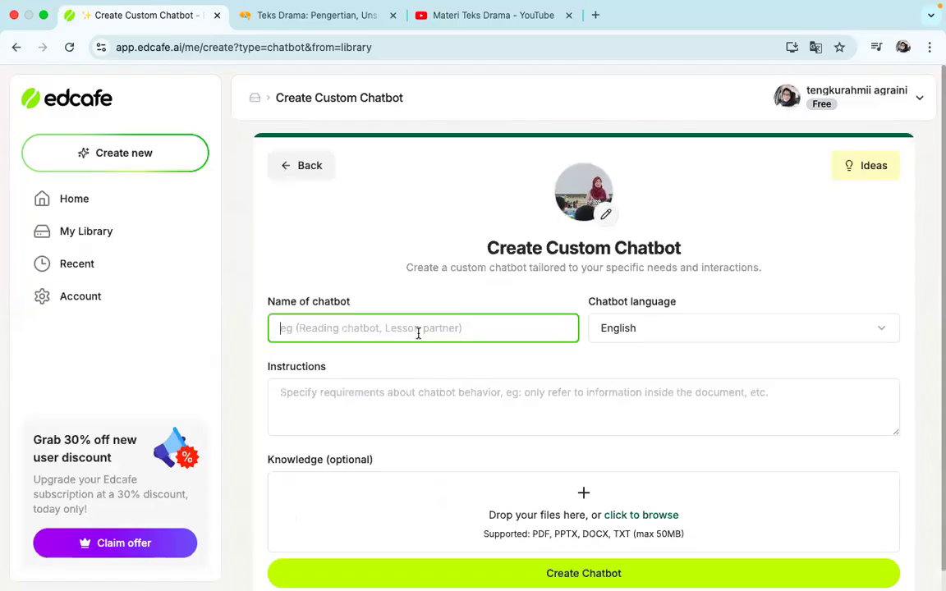
{"action": "type", "text": "BUK AMI"}
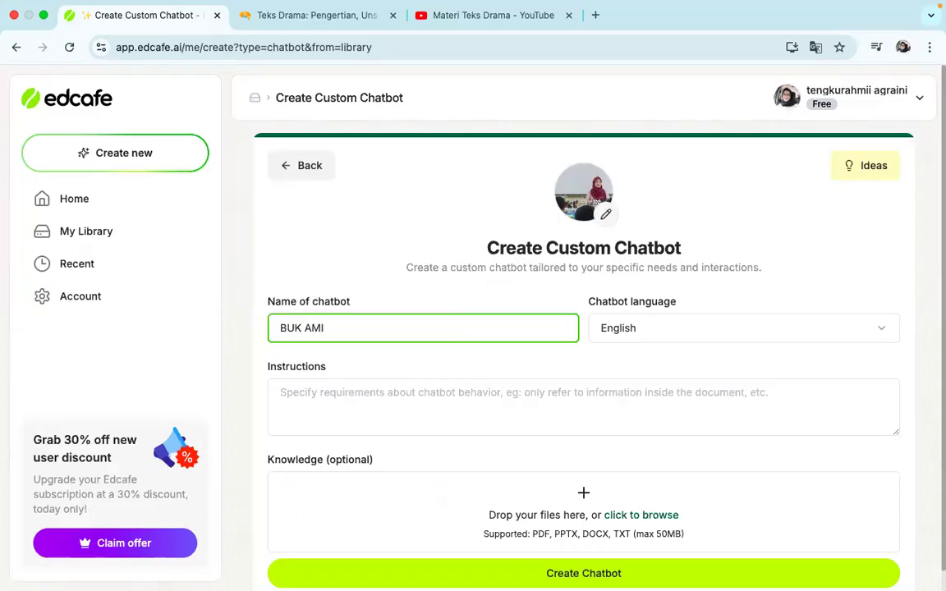
{"action": "left_click", "coordinate": [694, 328]}
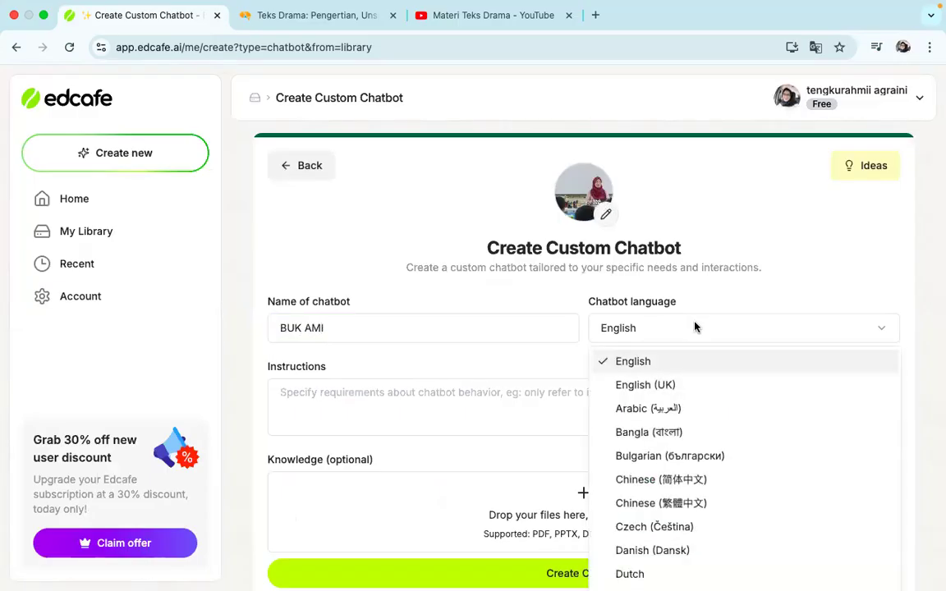
{"action": "scroll", "coordinate": [659, 462], "scroll_direction": "down", "scroll_amount": 3}
{"action": "scroll", "coordinate": [659, 462], "scroll_direction": "down", "scroll_amount": 5}
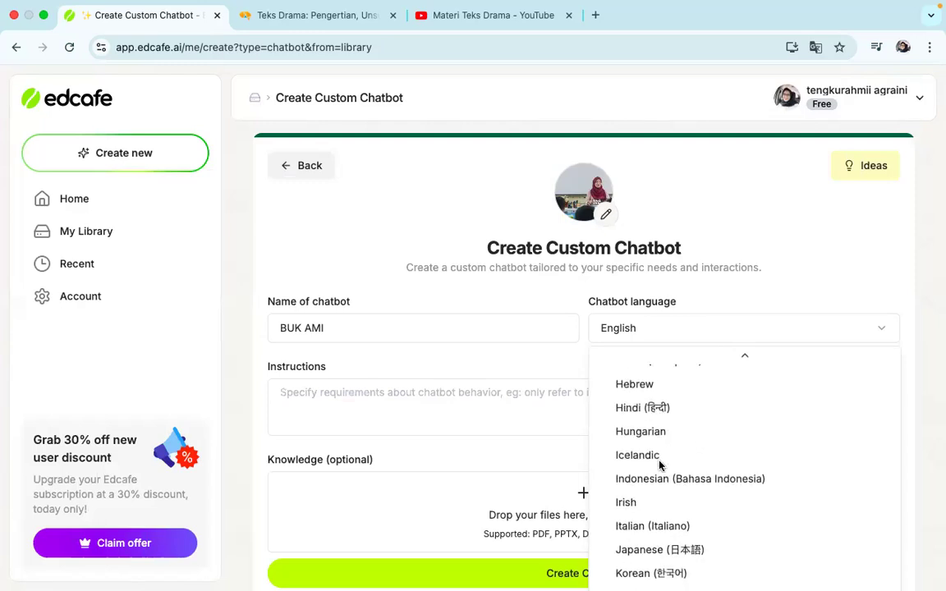
{"action": "left_click", "coordinate": [661, 483]}
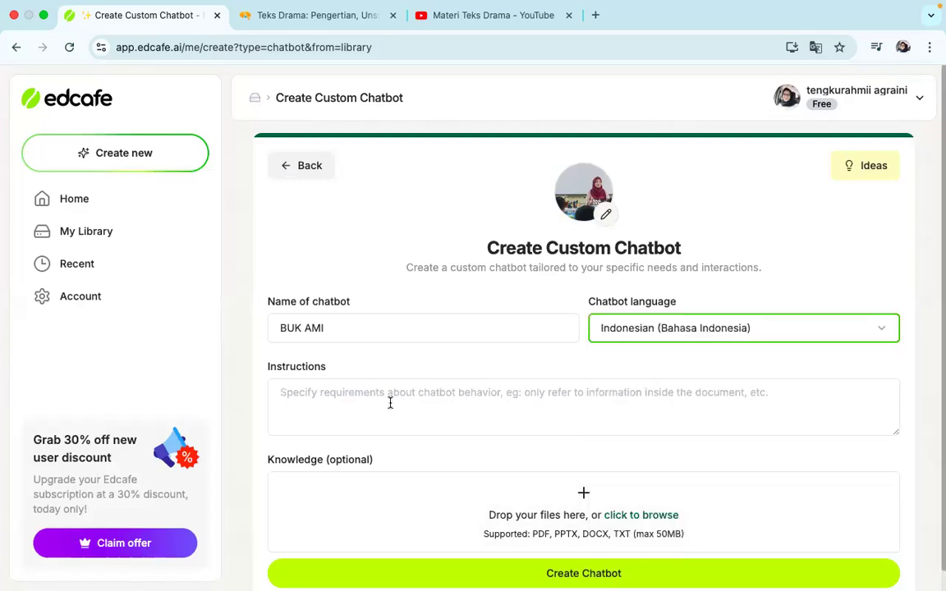
Write the chatbot's instructions as "saya adalah bot untuk guru bahasa indonesia yang akan mengajarkan materi teks drama"
{"action": "left_click", "coordinate": [358, 396]}
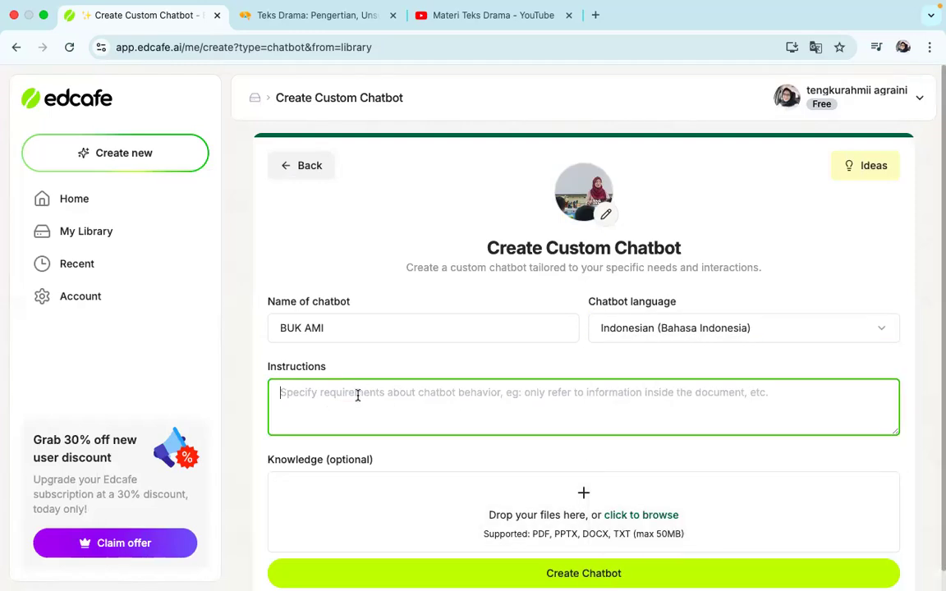
{"action": "type", "text": "s"}
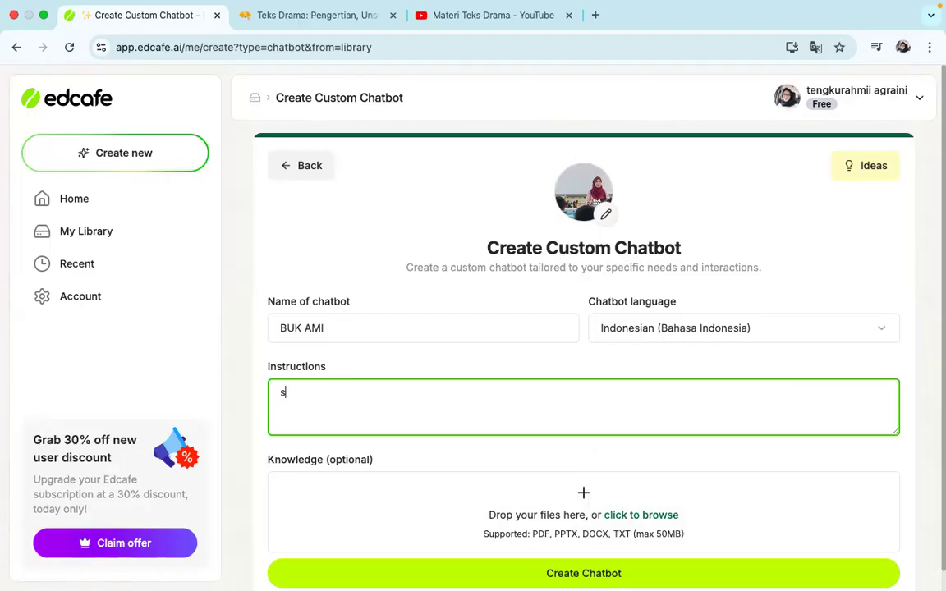
{"action": "type", "text": "aya adalah bot untuk m"}
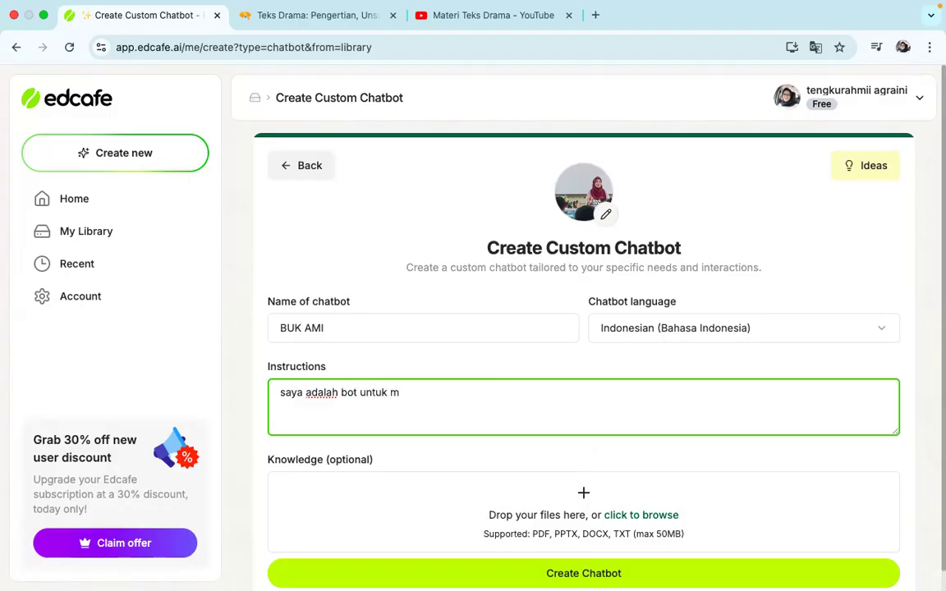
{"action": "key", "text": "BackSpace"}
{"action": "type", "text": "guru bahasa indonesia "}
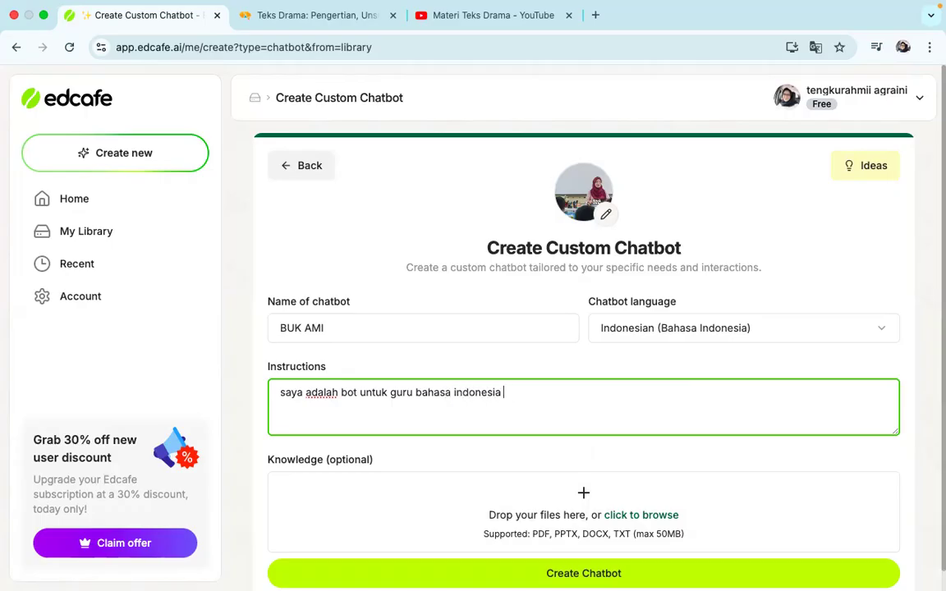
{"action": "type", "text": "yang akan mengaja"}
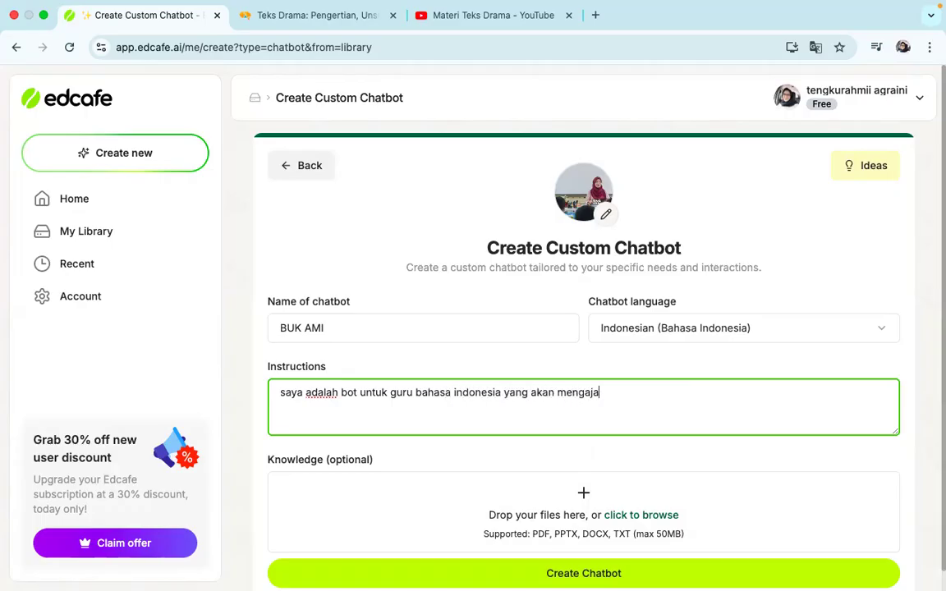
{"action": "type", "text": "rkan materi t"}
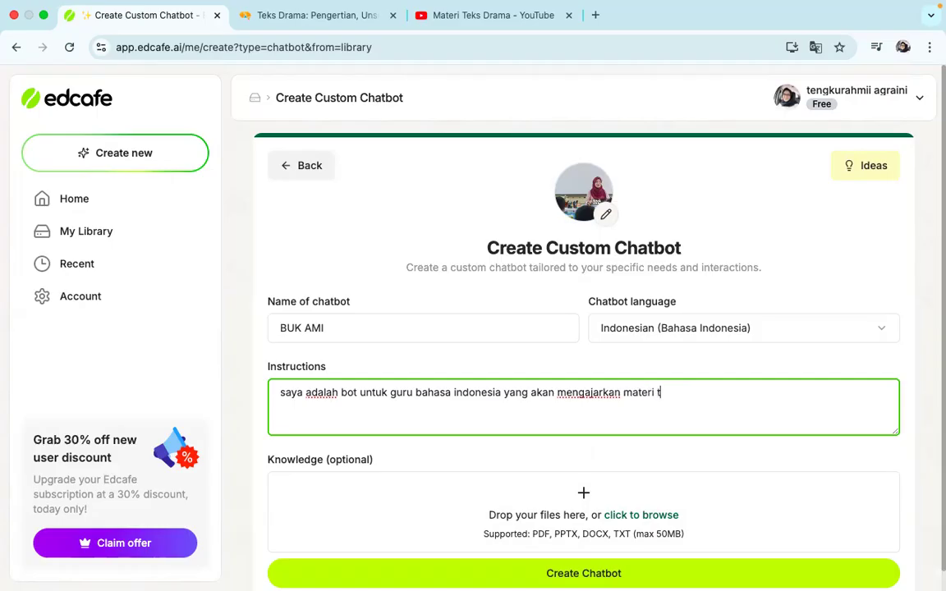
{"action": "type", "text": "eks drama"}
Create the chatbot and save it in My Library with Public visibility, keeping the suggested file name
{"action": "scroll", "coordinate": [439, 398], "scroll_direction": "down", "scroll_amount": 1}
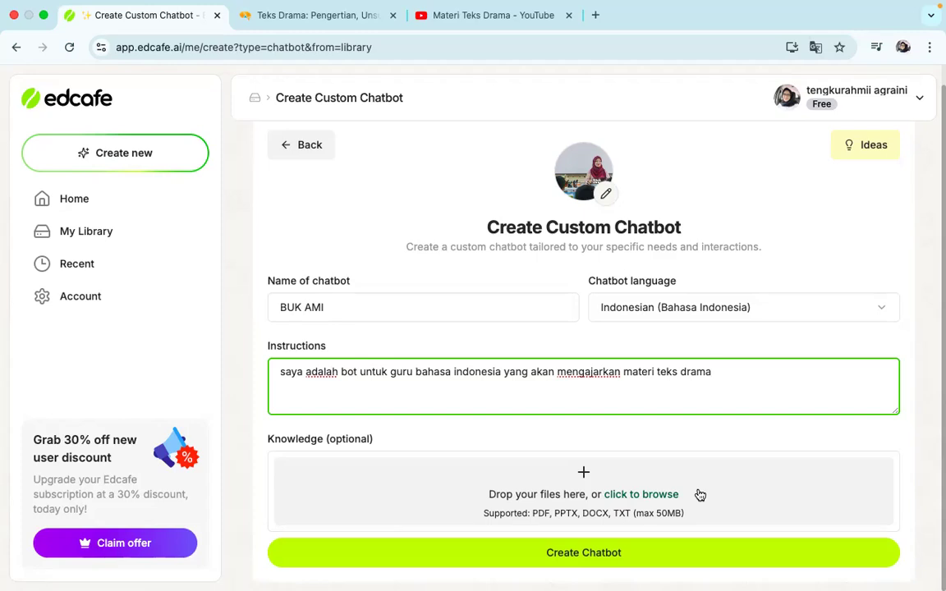
{"action": "left_click", "coordinate": [592, 554]}
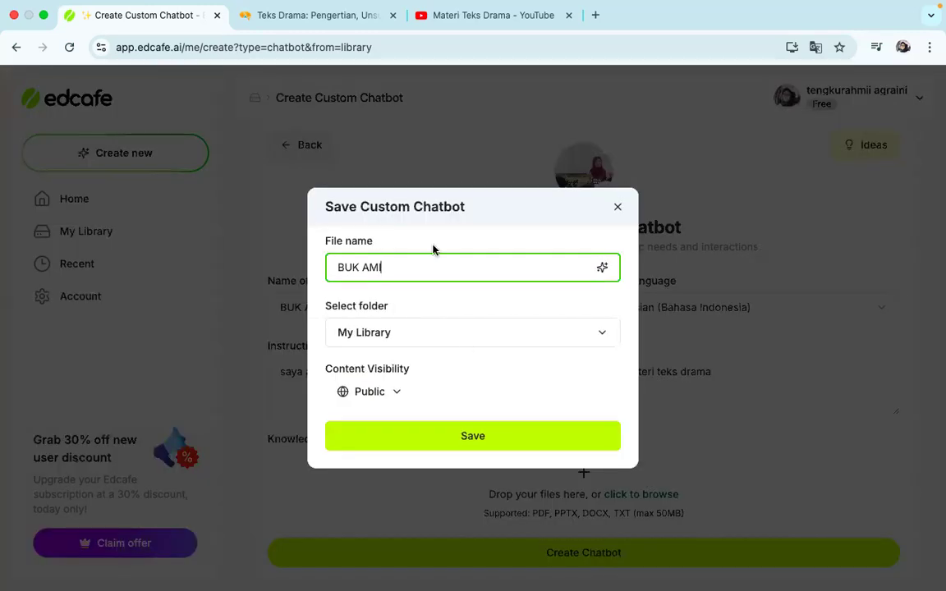
{"action": "left_click", "coordinate": [461, 437]}
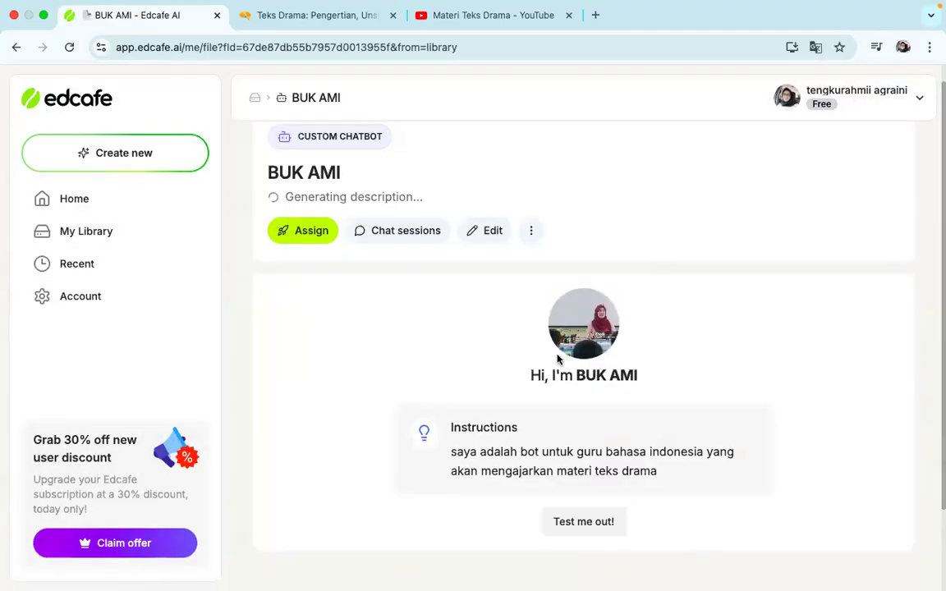
{"action": "scroll", "coordinate": [557, 358], "scroll_direction": "down", "scroll_amount": 2}
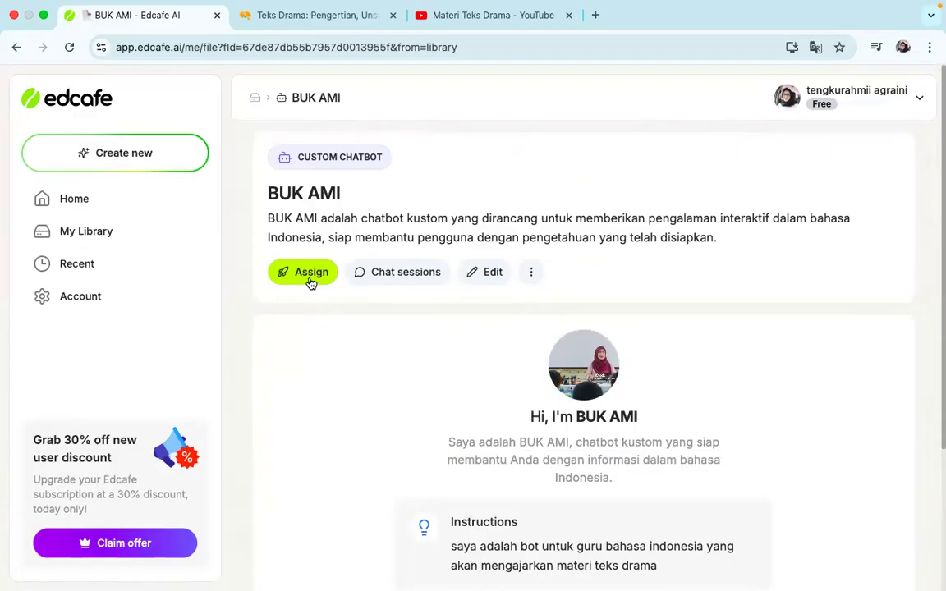
Copy the chatbot's assignment link, close the assignment dialog, and open the link in a new browser tab
{"action": "left_click", "coordinate": [311, 281]}
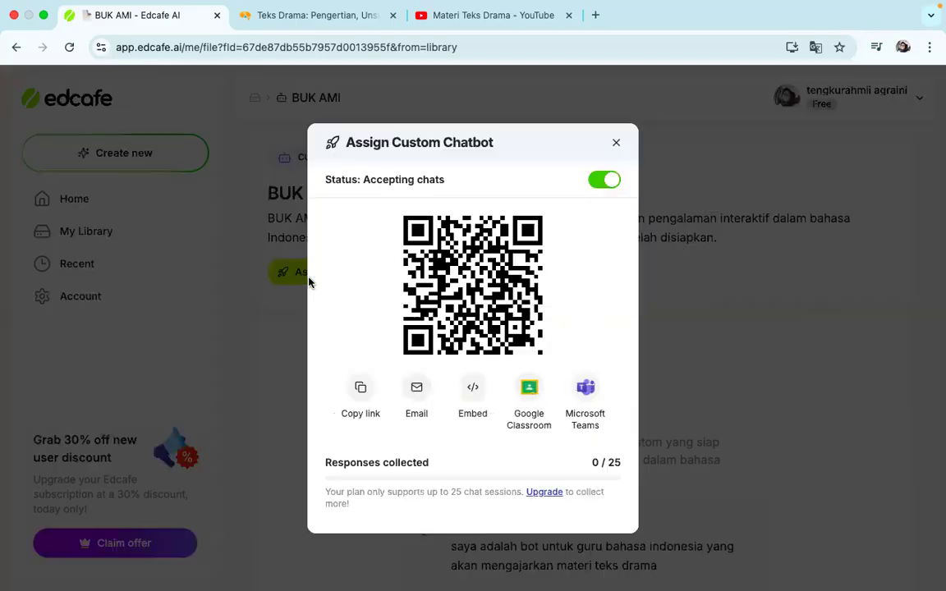
{"action": "left_click", "coordinate": [364, 390]}
{"action": "left_click", "coordinate": [596, 17]}
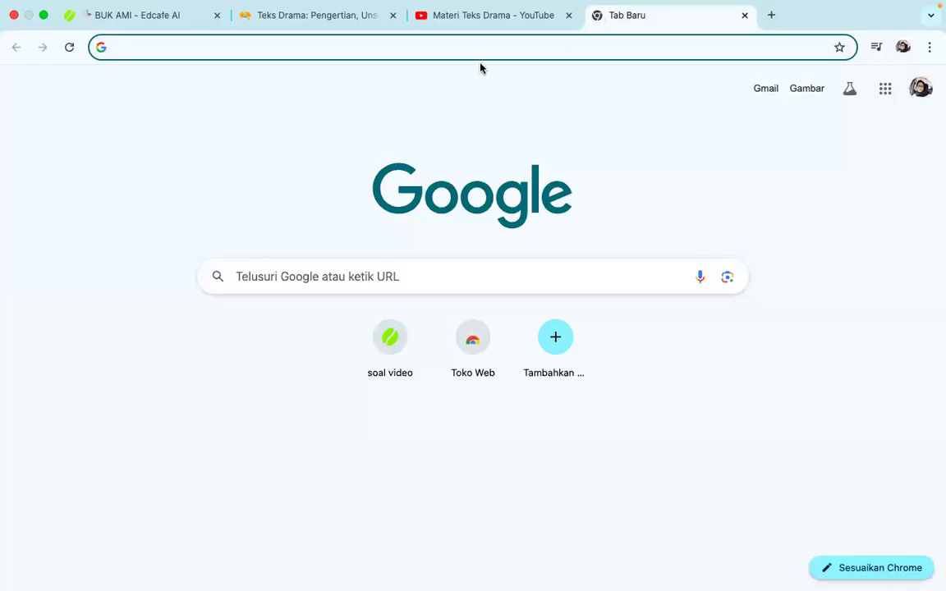
{"action": "left_click", "coordinate": [152, 15]}
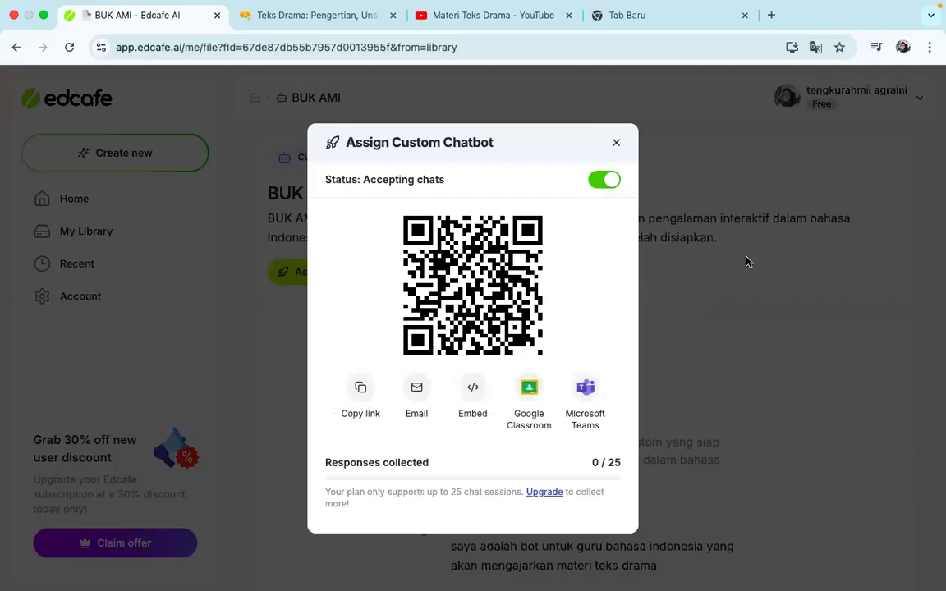
{"action": "left_click", "coordinate": [617, 146]}
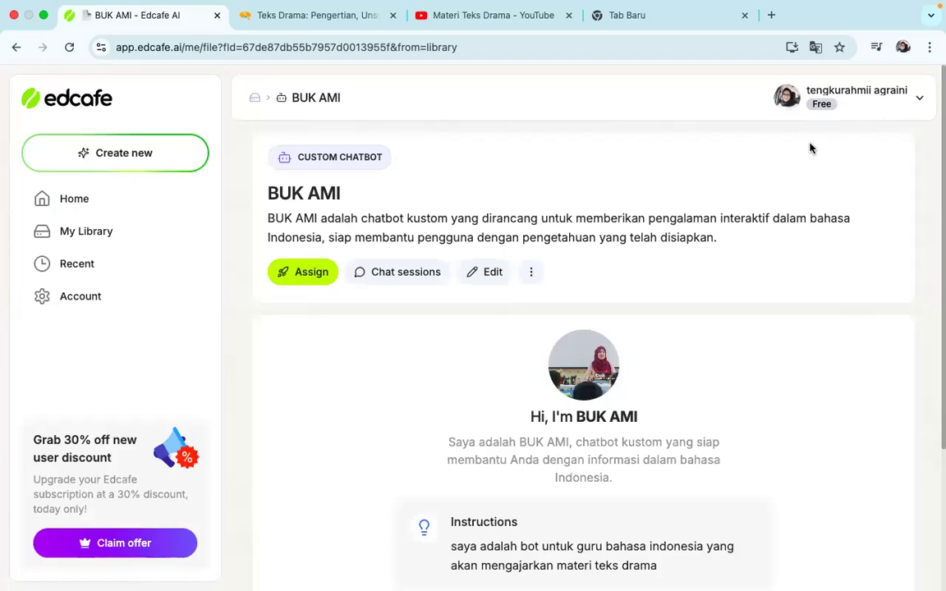
{"action": "mouse_move", "coordinate": [347, 8]}
{"action": "left_click", "coordinate": [642, 14]}
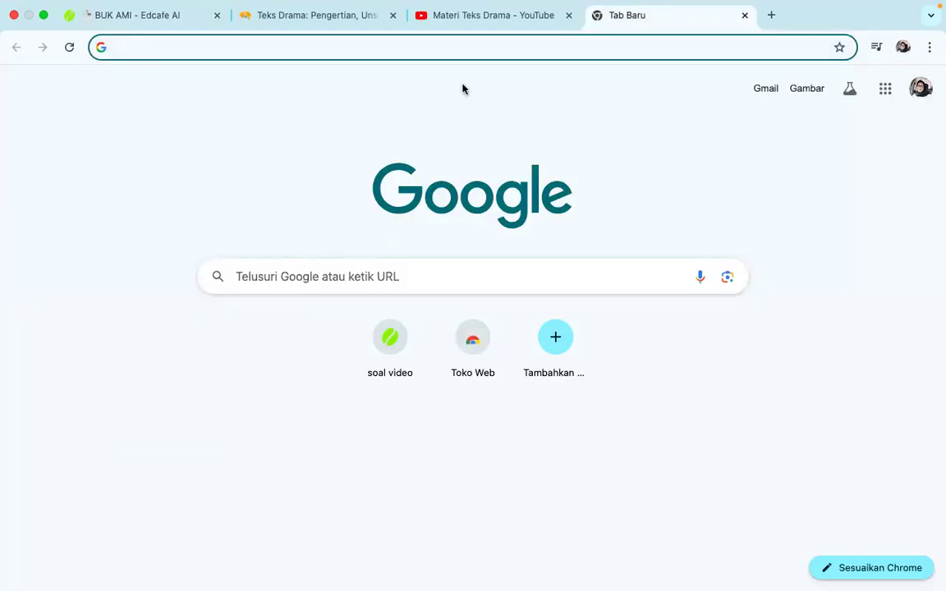
{"action": "left_click", "coordinate": [433, 52]}
{"action": "type", "text": "https://app.edcafe.ai/chatbot/67de87db55b7957d0013955f"}
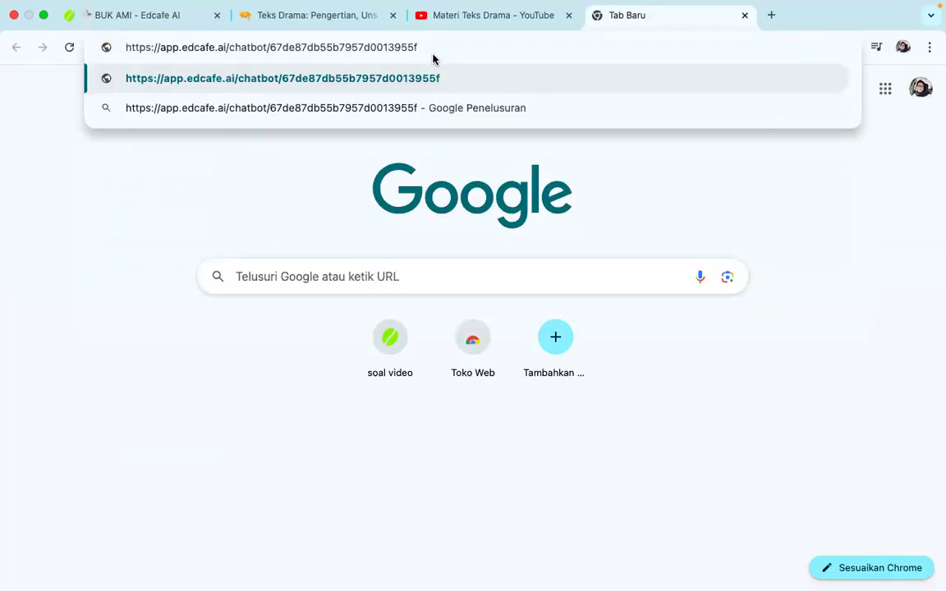
{"action": "key", "text": "Return"}
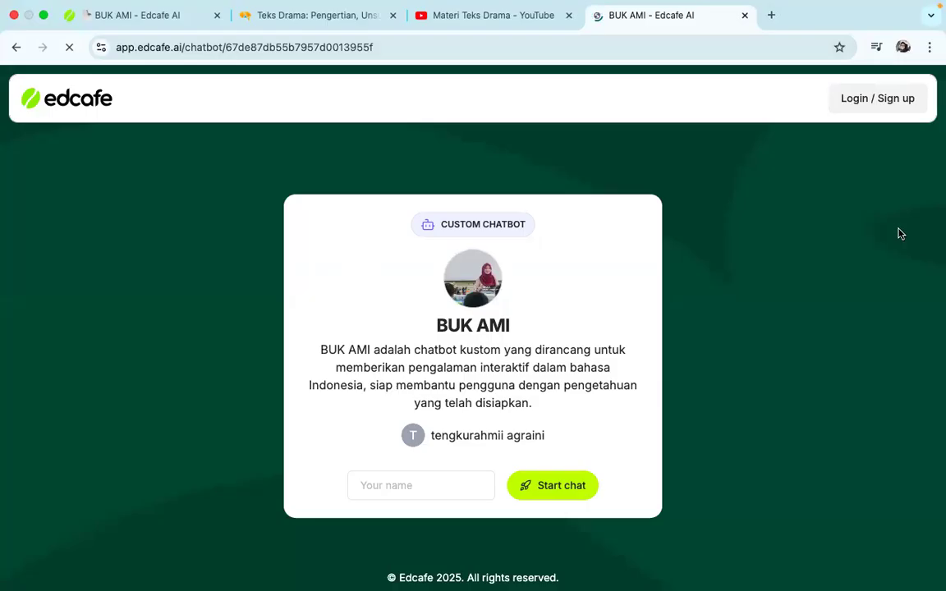
Enter a student's name on the chatbot's start page and start the chat
{"action": "left_click", "coordinate": [428, 491]}
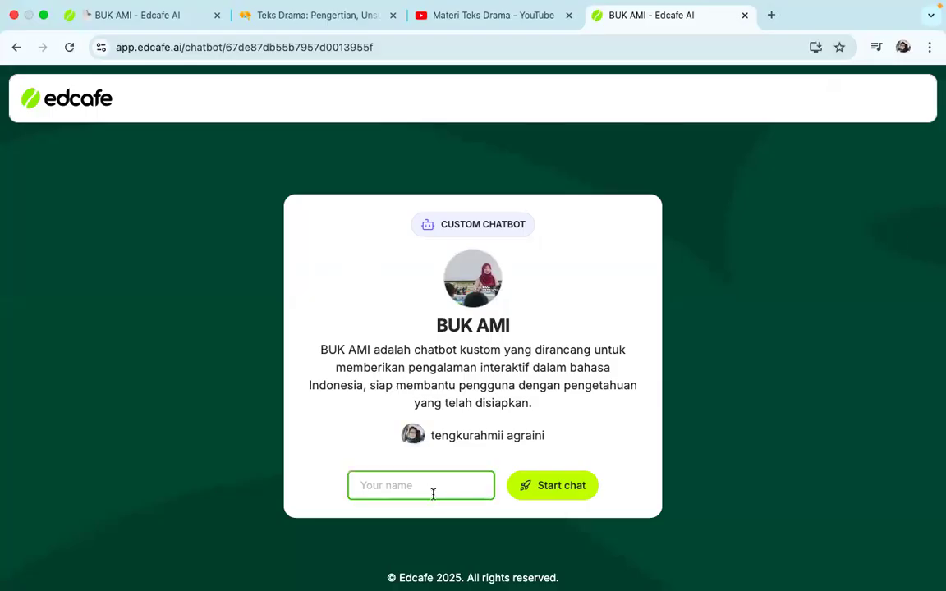
{"action": "type", "text": "rahmi"}
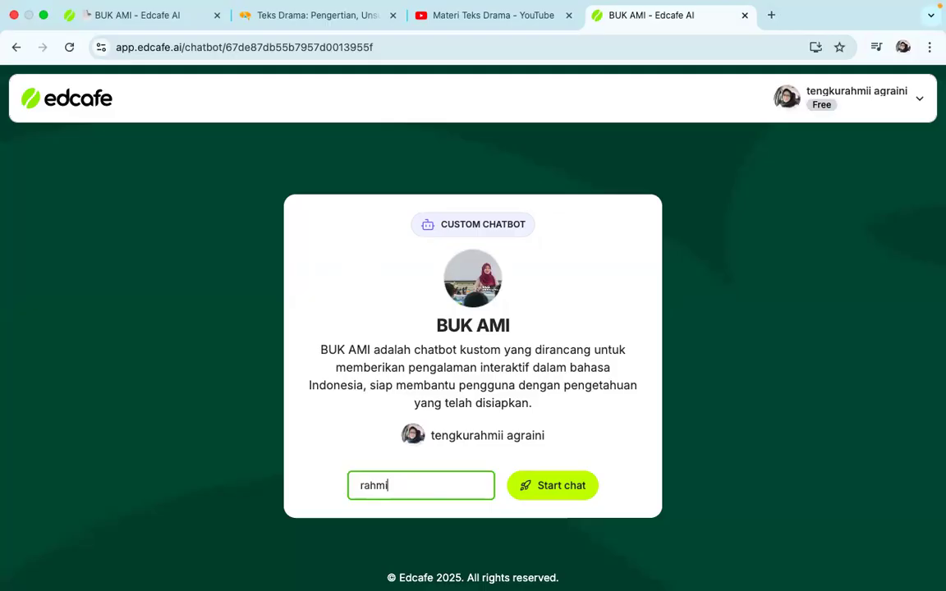
{"action": "key", "text": "BackSpace"}
{"action": "key", "text": "BackSpace"}
{"action": "key", "text": "BackSpace"}
{"action": "key", "text": "BackSpace"}
{"action": "key", "text": "BackSpace"}
{"action": "type", "text": "MUHVI"}
{"action": "left_click", "coordinate": [575, 488]}
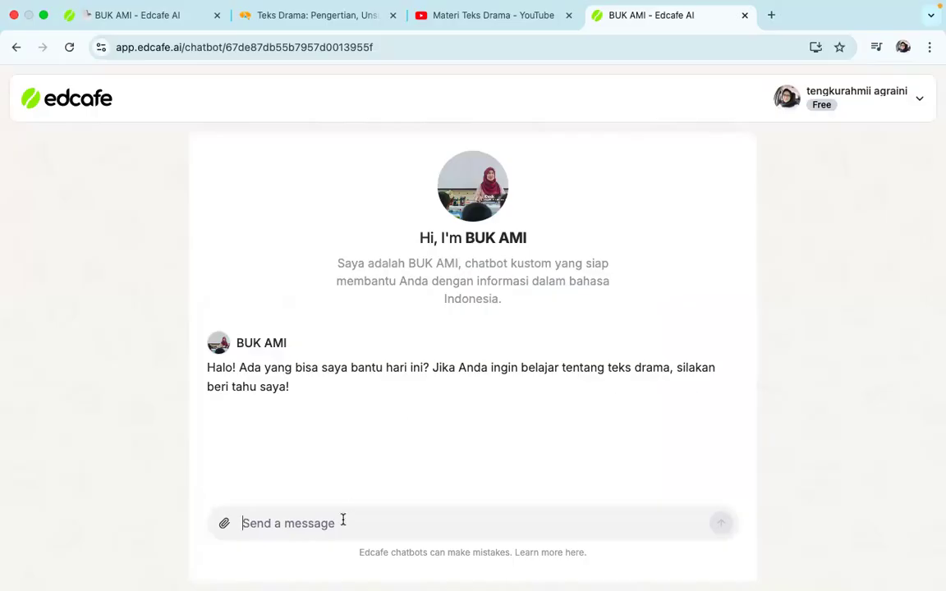
Greet the chatbot by name and send "saya belum terlalu ngerti tentang teks drama, bisa ibuk jelaskan kembali?"
{"action": "type", "text": "HA"}
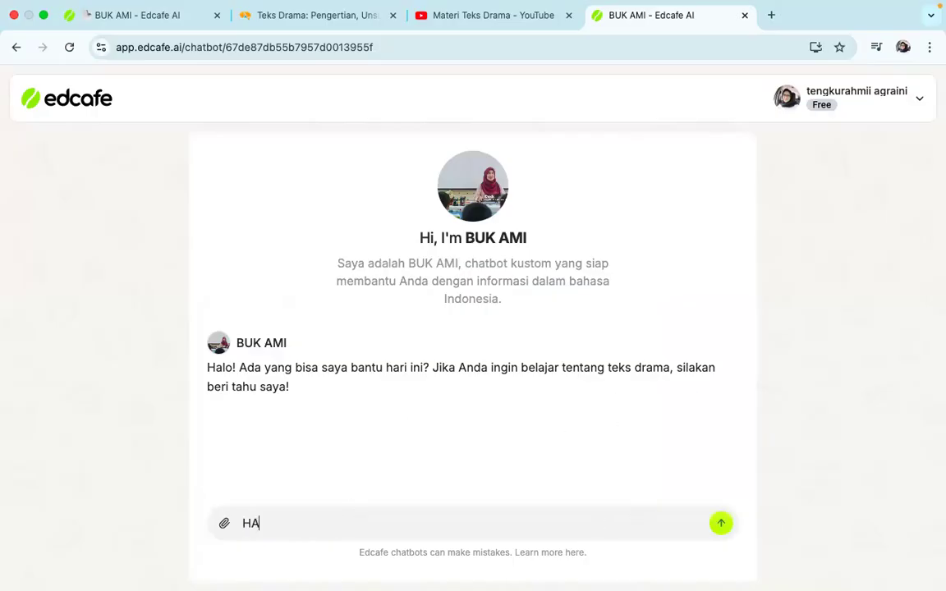
{"action": "key", "text": "BackSpace"}
{"action": "key", "text": "BackSpace"}
{"action": "type", "text": "halo bu ami, sa"}
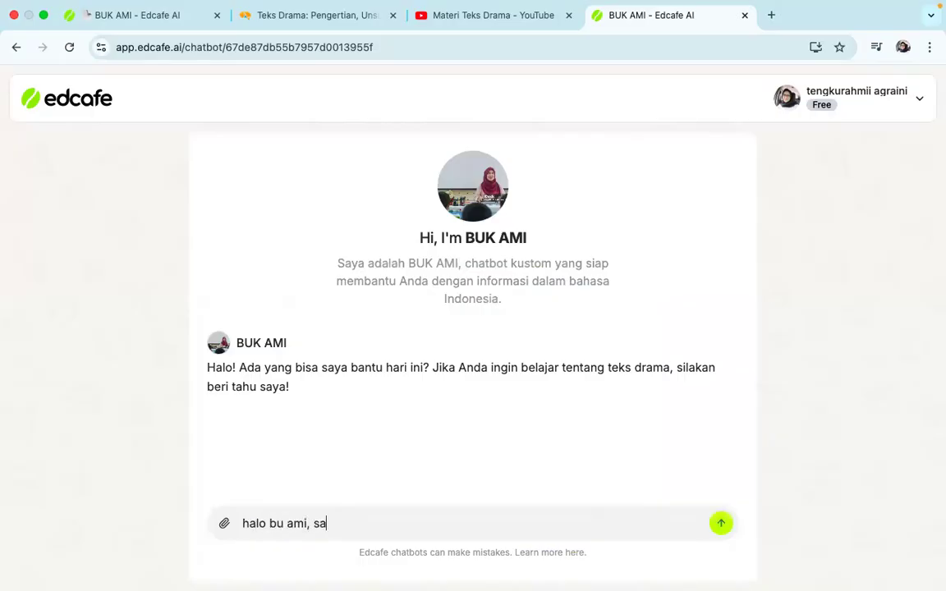
{"action": "type", "text": "ya belum terl"}
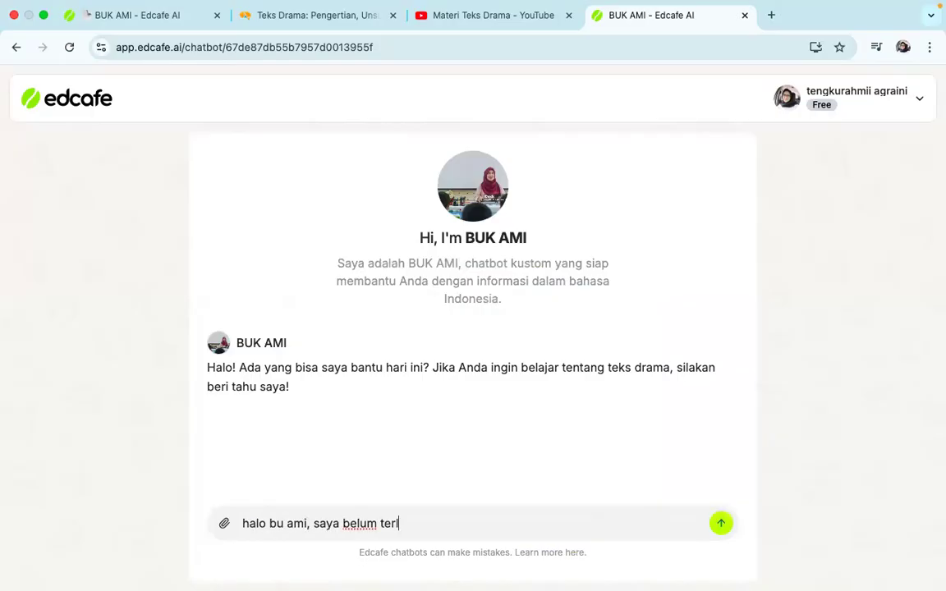
{"action": "type", "text": "alu ngerti ten"}
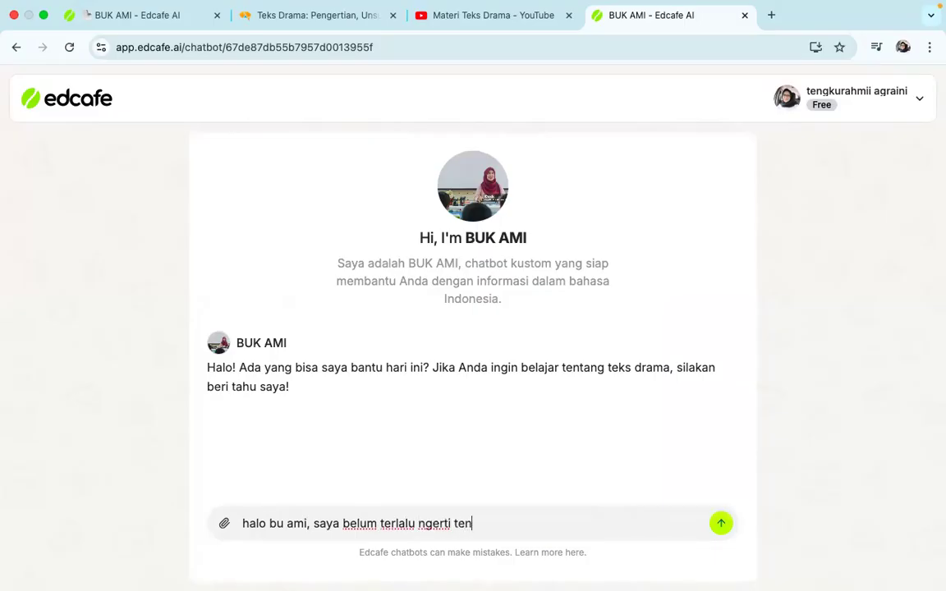
{"action": "type", "text": "tang teks dra"}
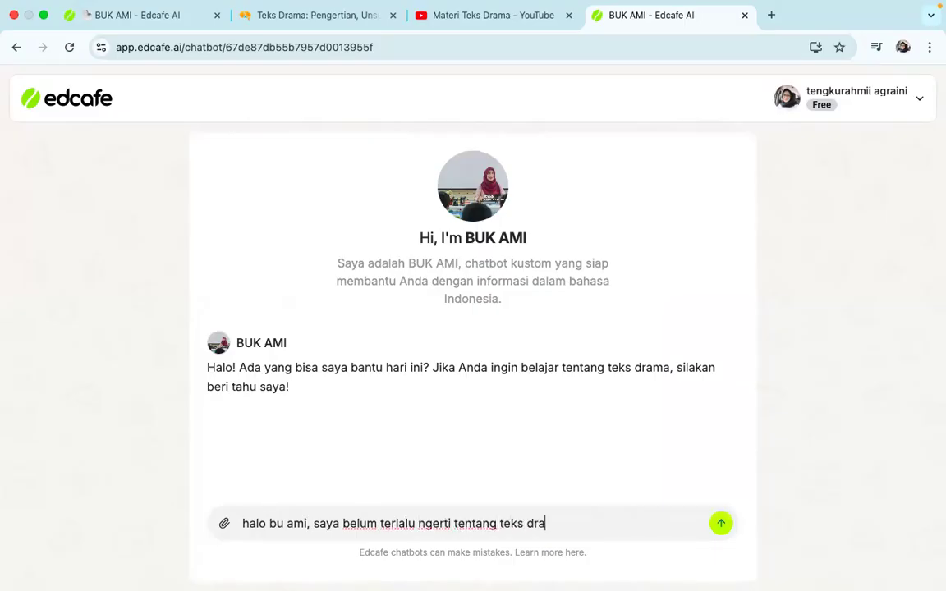
{"action": "type", "text": "ma, bisa ibuk jelaska"}
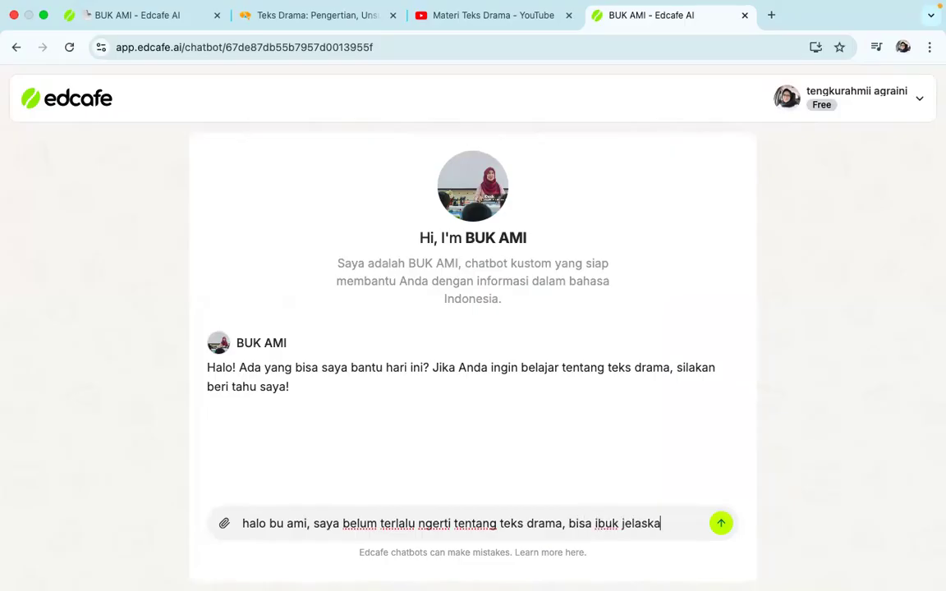
{"action": "type", "text": "n kembali?"}
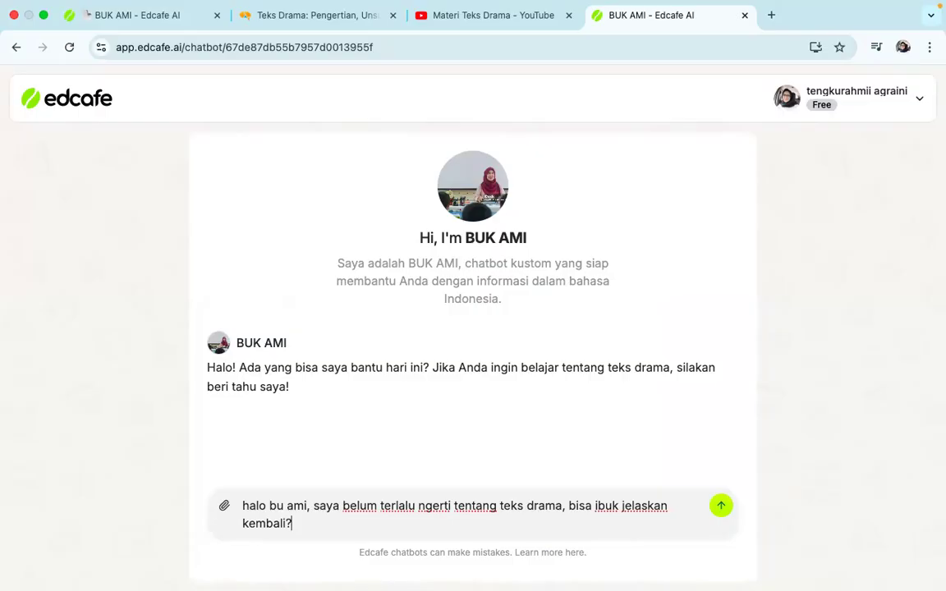
{"action": "key", "text": "Return"}
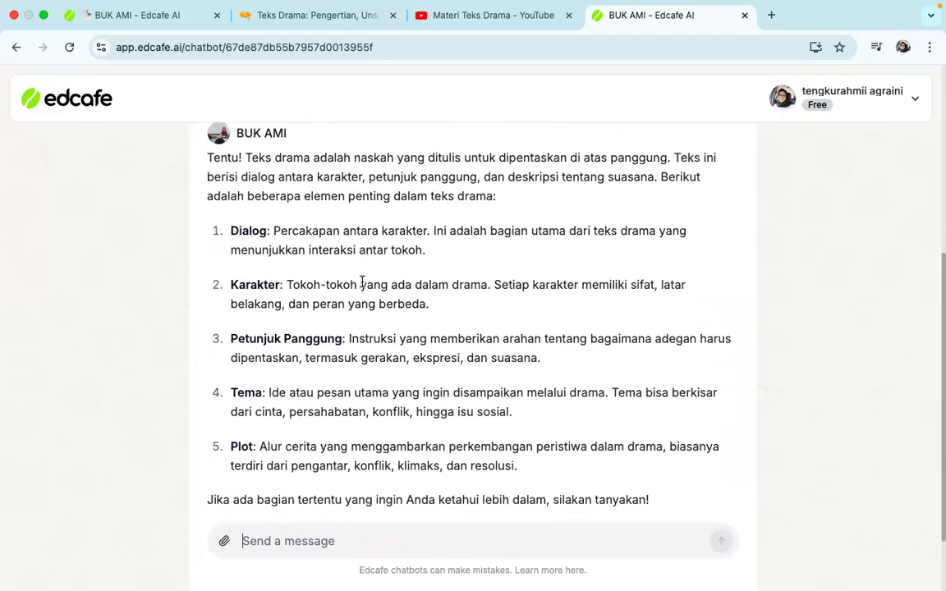
Read through the chatbot's explanation of drama texts and send the follow-up question "karakter itu apa sih buk?"
{"action": "scroll", "coordinate": [362, 281], "scroll_direction": "up", "scroll_amount": 1}
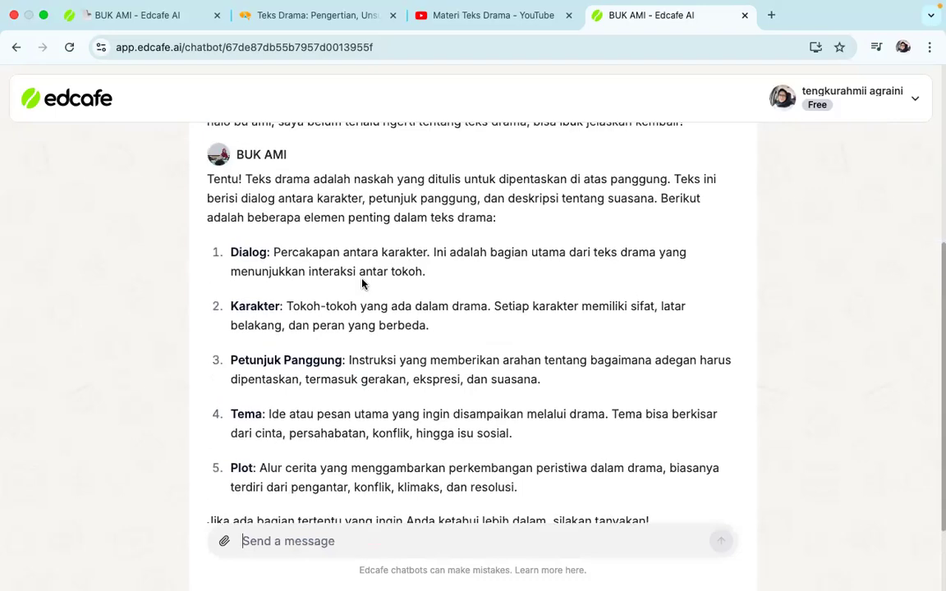
{"action": "scroll", "coordinate": [362, 282], "scroll_direction": "down", "scroll_amount": 2}
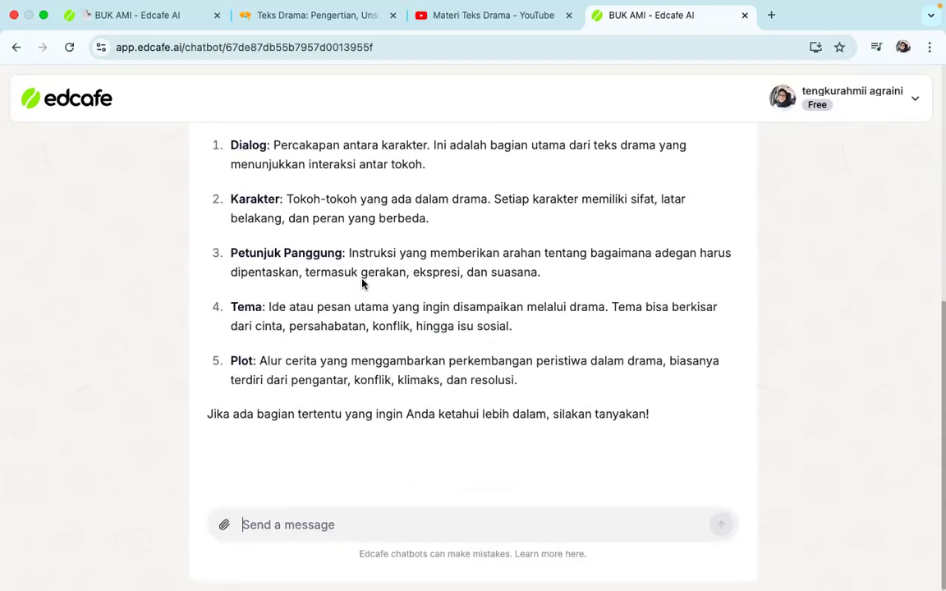
{"action": "scroll", "coordinate": [362, 283], "scroll_direction": "up", "scroll_amount": 2}
{"action": "scroll", "coordinate": [362, 283], "scroll_direction": "down", "scroll_amount": 1}
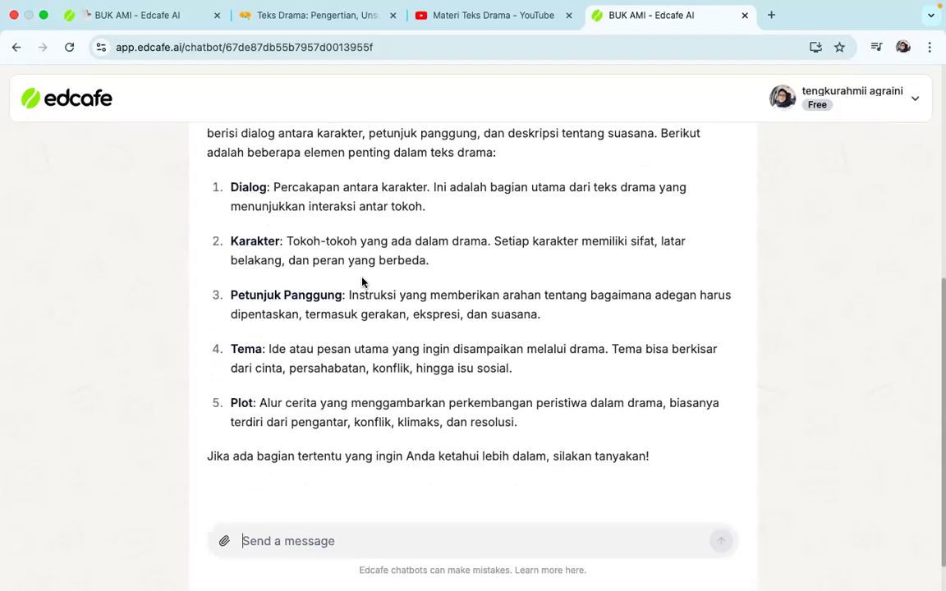
{"action": "scroll", "coordinate": [329, 369], "scroll_direction": "down", "scroll_amount": 1}
{"action": "left_click", "coordinate": [312, 517]}
{"action": "type", "text": "ka"}
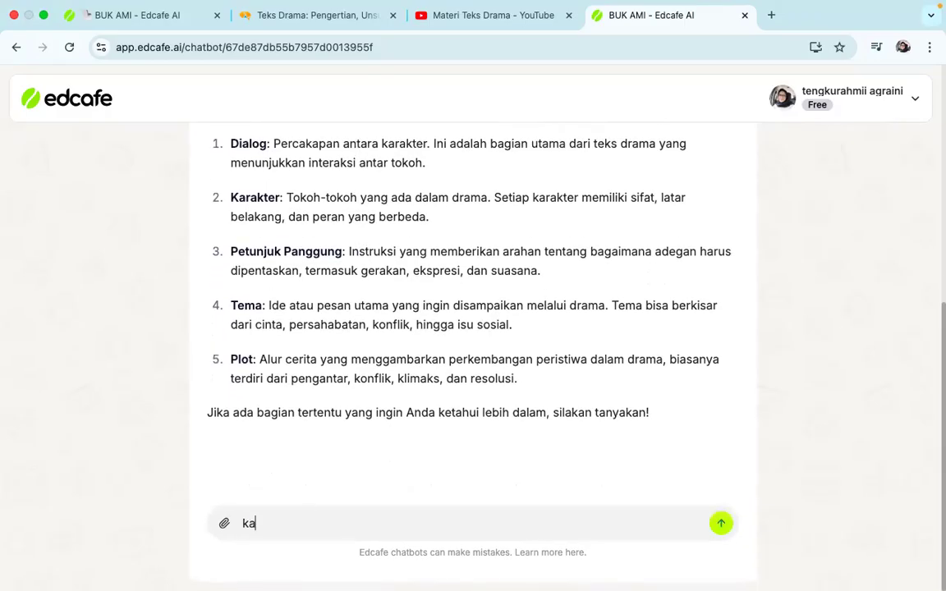
{"action": "type", "text": "rakter itu apa sih buk"}
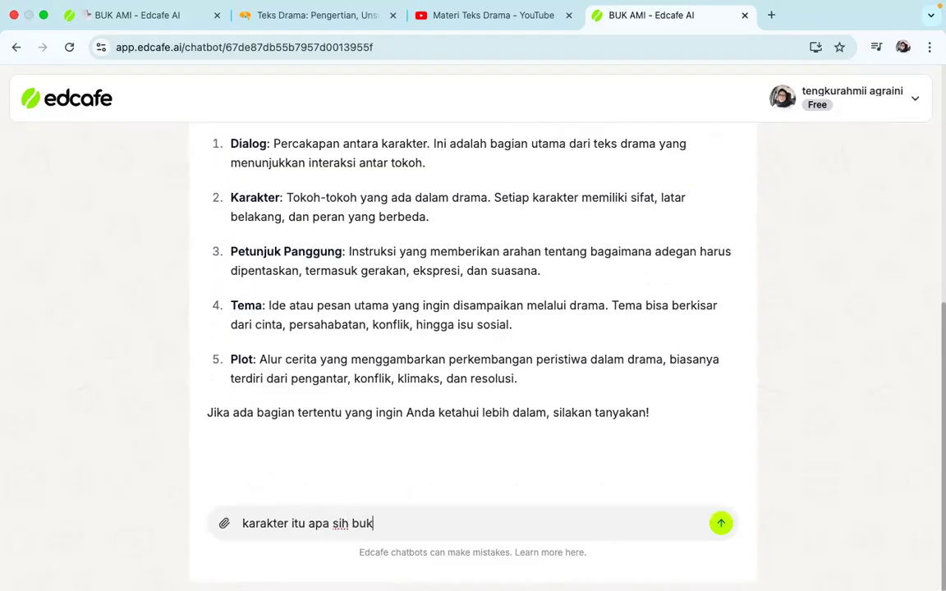
{"action": "type", "text": "?"}
{"action": "key", "text": "Return"}
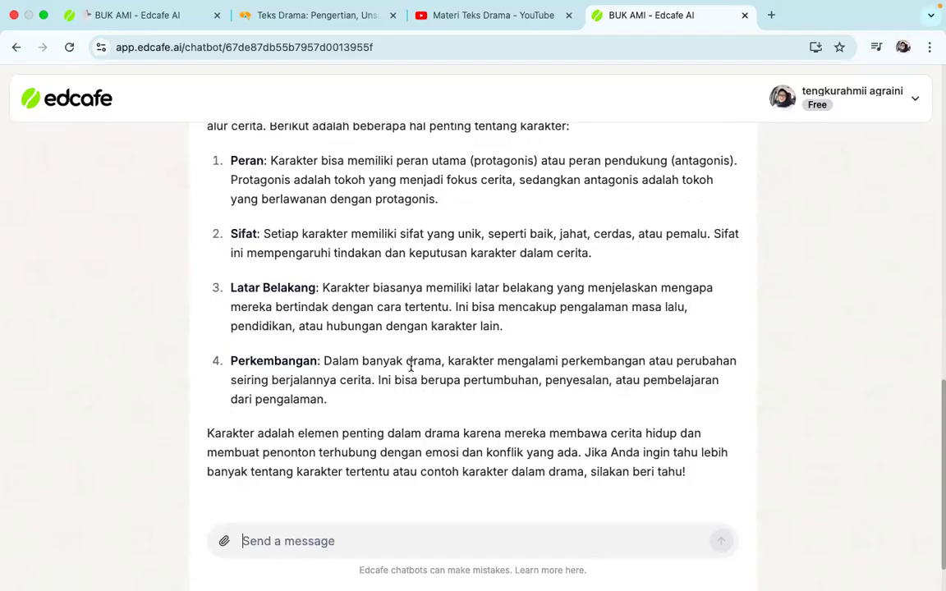
Review the answer about characters and send the off-topic message "buk..pinjam seratus dong" to test the chatbot
{"action": "scroll", "coordinate": [411, 367], "scroll_direction": "up", "scroll_amount": 5}
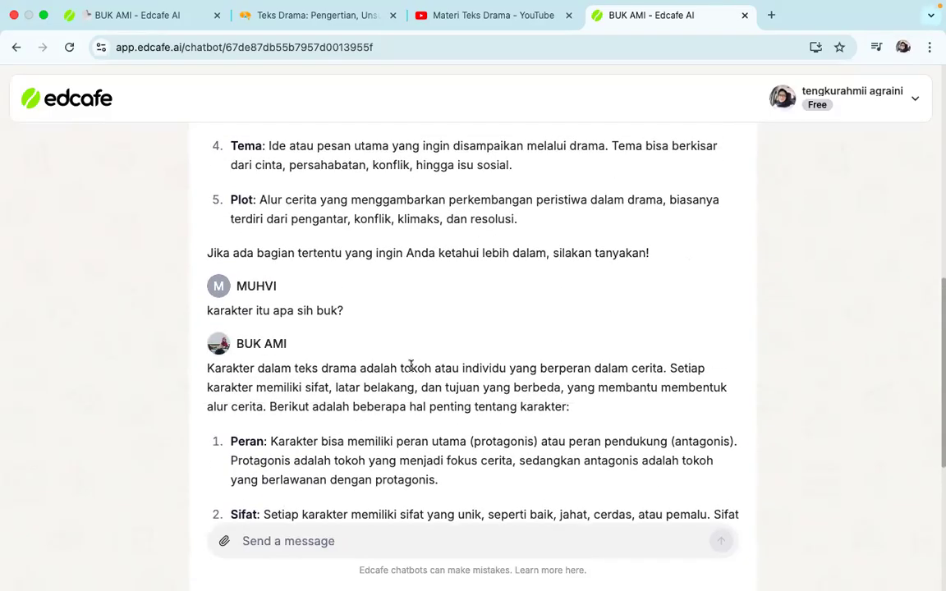
{"action": "scroll", "coordinate": [410, 366], "scroll_direction": "down", "scroll_amount": 6}
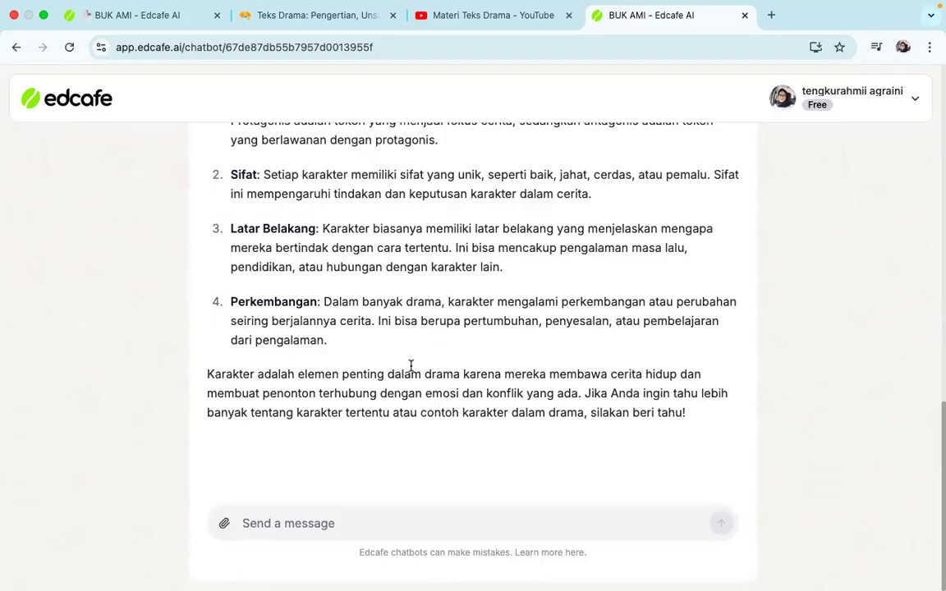
{"action": "left_click", "coordinate": [311, 523]}
{"action": "type", "text": "buk..pinja"}
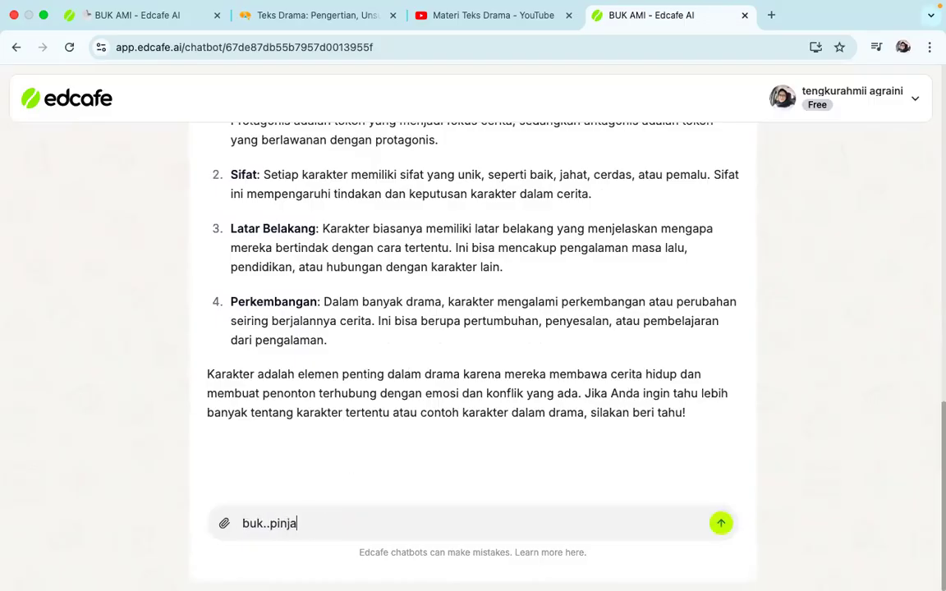
{"action": "type", "text": "m seratus"}
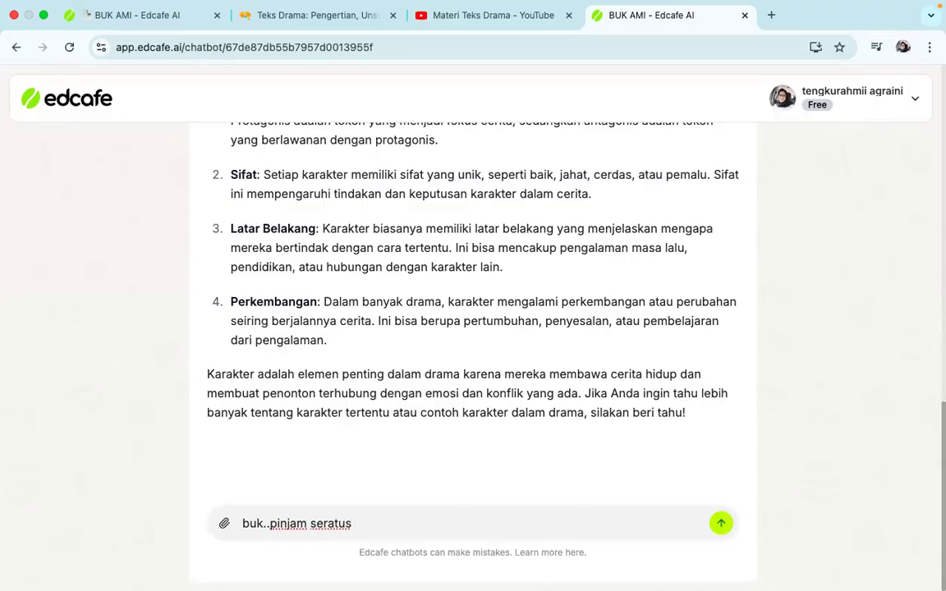
{"action": "type", "text": "dong"}
{"action": "key", "text": "Return"}
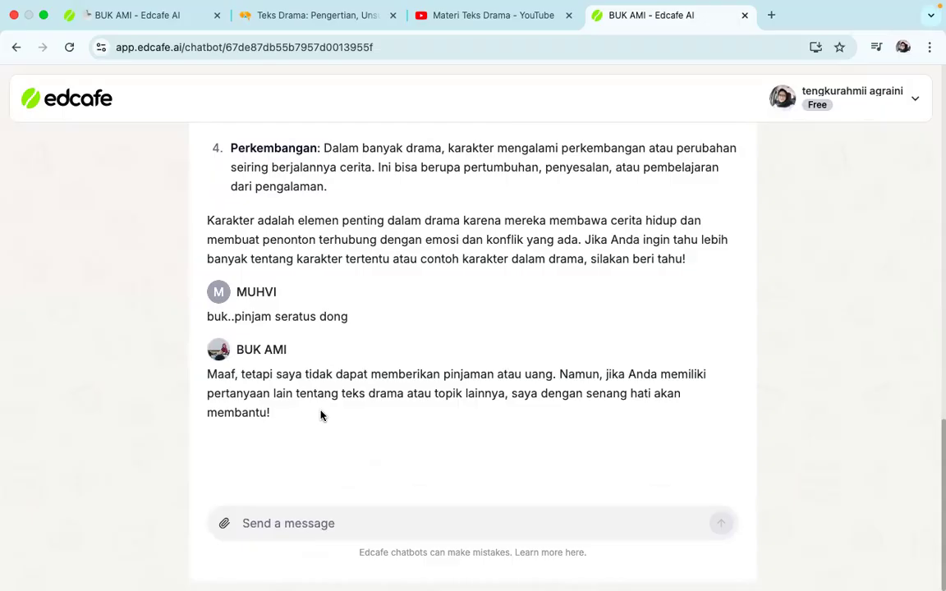
Look back over the conversation, return to the chatbot's library page in the first browser tab, reload it, and open its chat sessions report
{"action": "scroll", "coordinate": [321, 415], "scroll_direction": "up", "scroll_amount": 10}
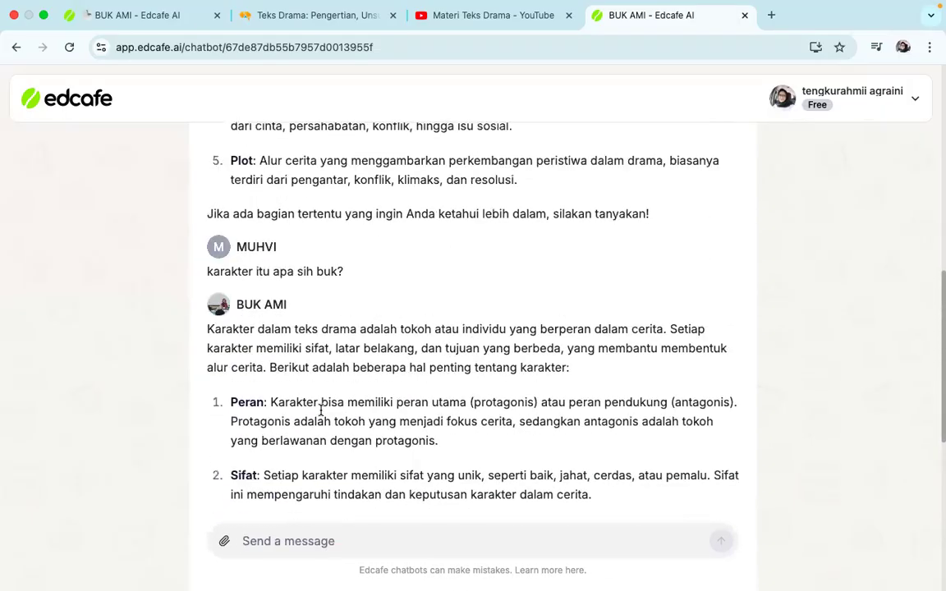
{"action": "scroll", "coordinate": [321, 413], "scroll_direction": "up", "scroll_amount": 8}
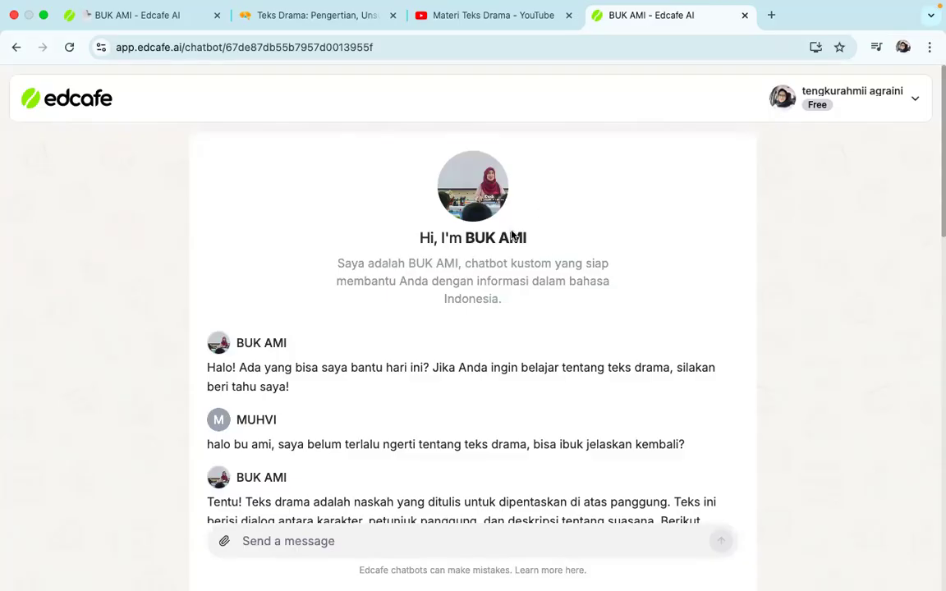
{"action": "left_click", "coordinate": [168, 20]}
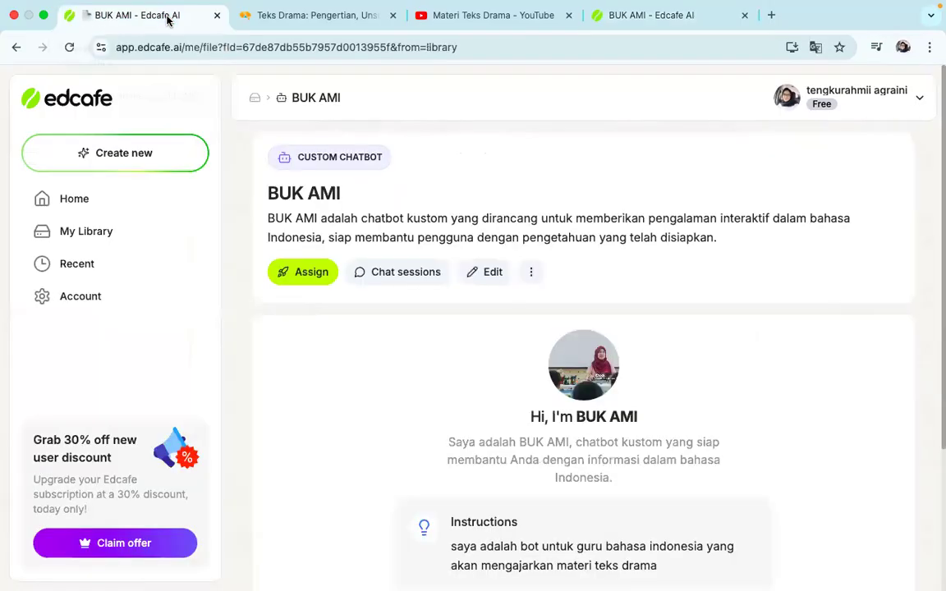
{"action": "scroll", "coordinate": [417, 367], "scroll_direction": "down", "scroll_amount": 1}
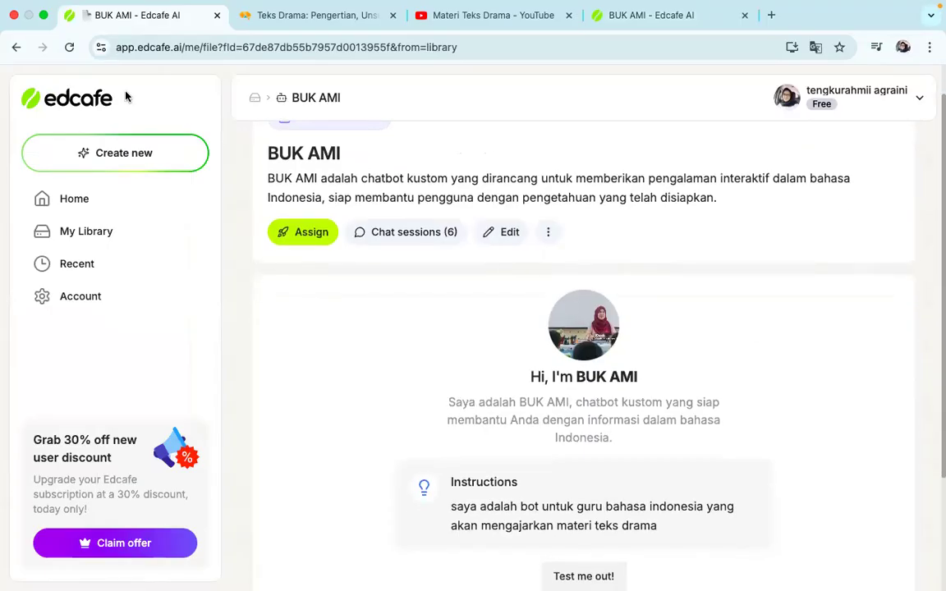
{"action": "left_click", "coordinate": [71, 49]}
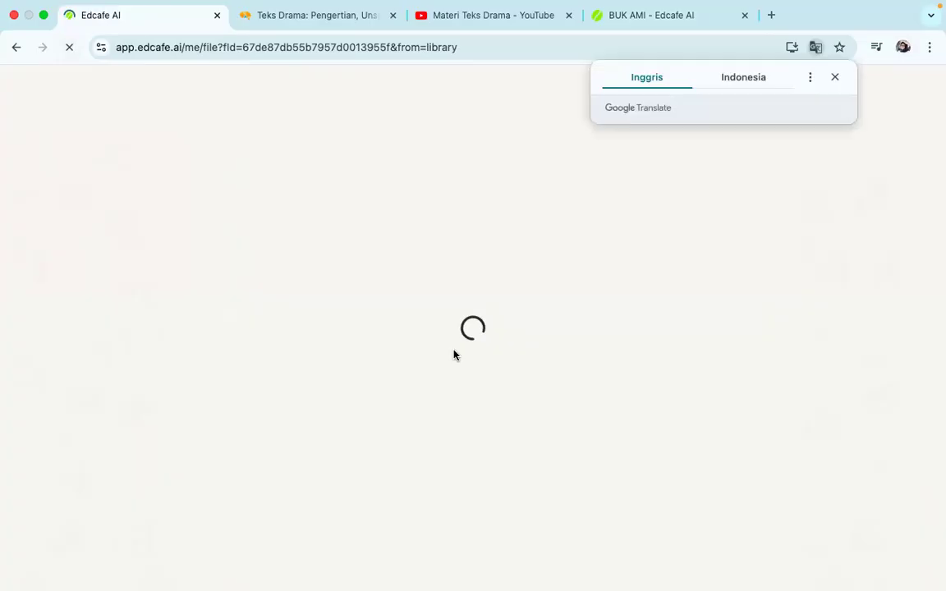
{"action": "left_click", "coordinate": [835, 77]}
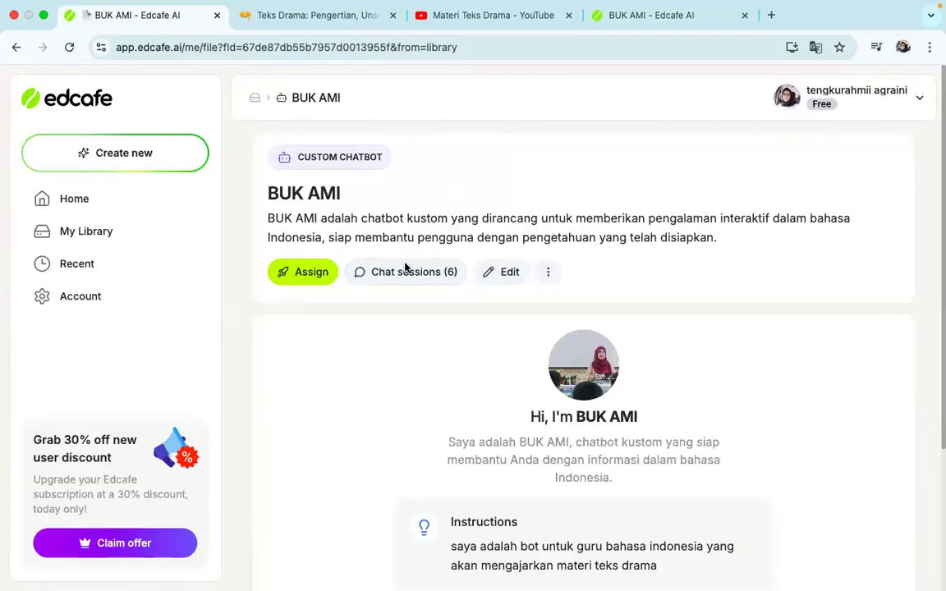
{"action": "left_click", "coordinate": [402, 274]}
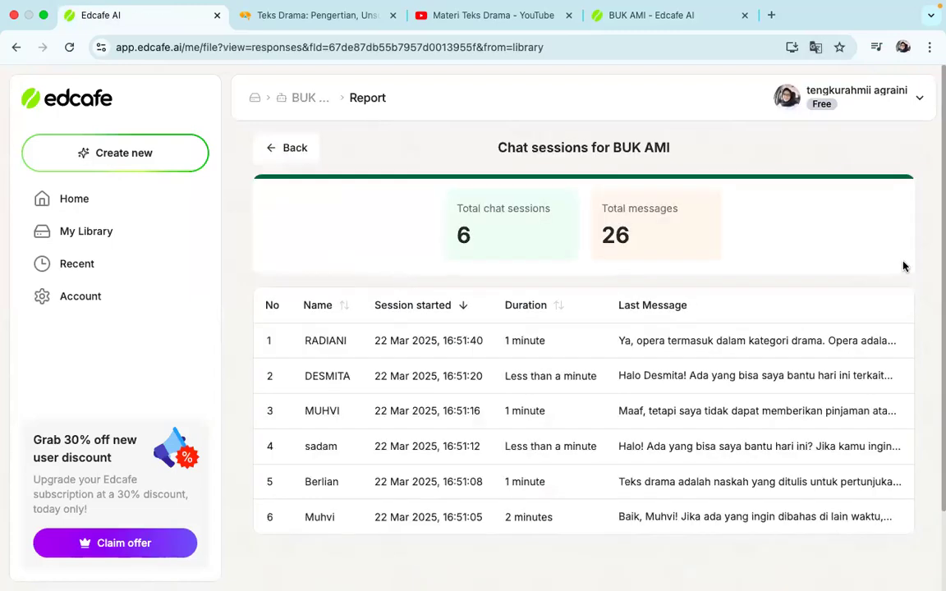
View the chat history of the fourth session in the report and close it
{"action": "scroll", "coordinate": [734, 454], "scroll_direction": "down", "scroll_amount": 2}
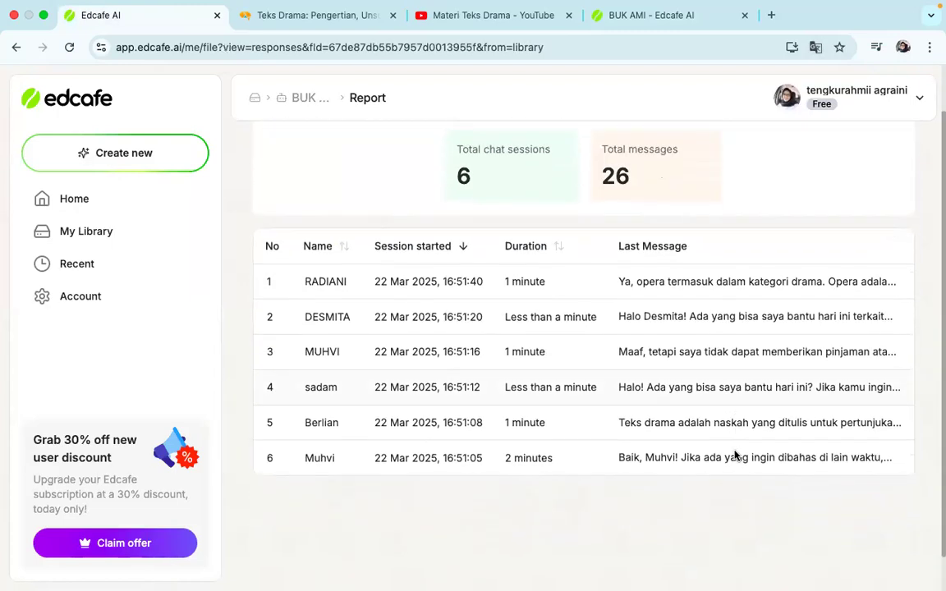
{"action": "scroll", "coordinate": [734, 454], "scroll_direction": "down", "scroll_amount": 1}
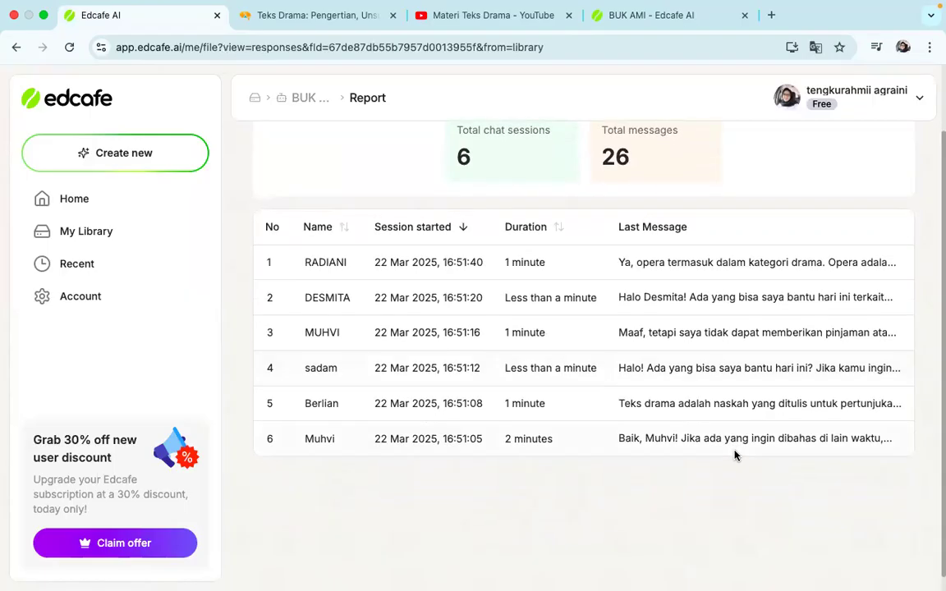
{"action": "left_click", "coordinate": [711, 378]}
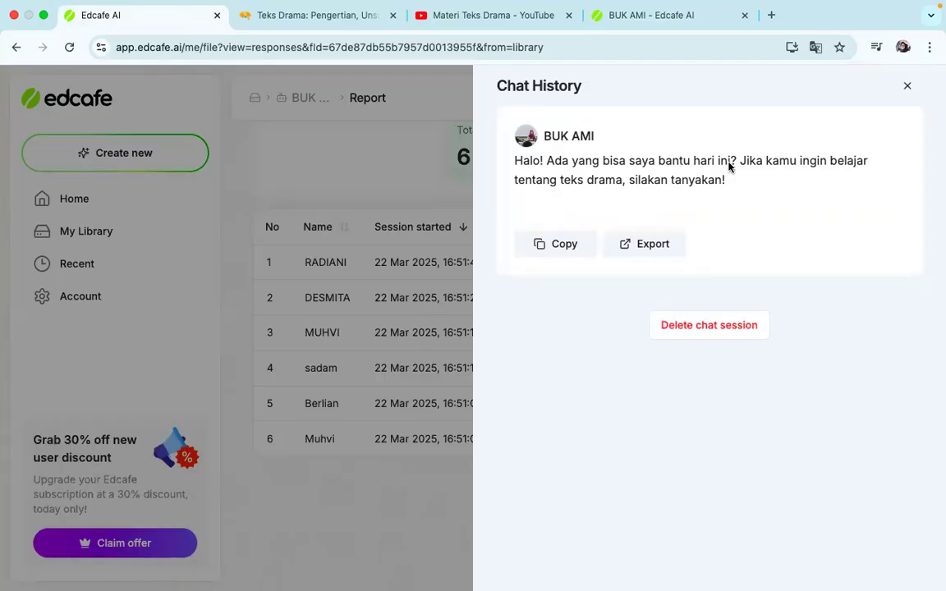
{"action": "left_click", "coordinate": [907, 87]}
Open the chat history of the sixth session and read the student's whole conversation with the chatbot
{"action": "left_click", "coordinate": [679, 446]}
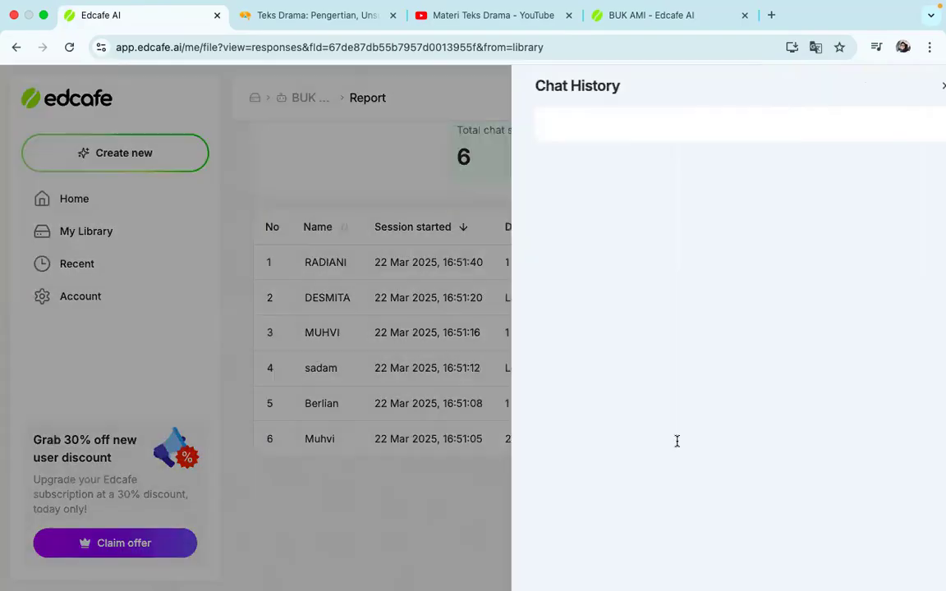
{"action": "scroll", "coordinate": [669, 331], "scroll_direction": "down", "scroll_amount": 3}
{"action": "scroll", "coordinate": [602, 177], "scroll_direction": "up", "scroll_amount": 3}
{"action": "scroll", "coordinate": [637, 343], "scroll_direction": "down", "scroll_amount": 1}
{"action": "scroll", "coordinate": [637, 343], "scroll_direction": "down", "scroll_amount": 5}
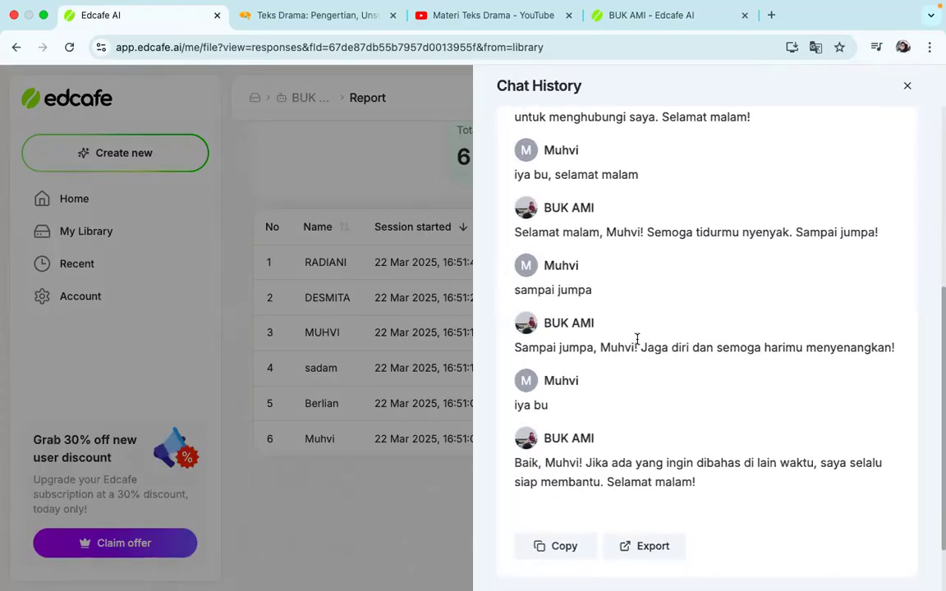
{"action": "scroll", "coordinate": [637, 339], "scroll_direction": "down", "scroll_amount": 2}
{"action": "scroll", "coordinate": [636, 344], "scroll_direction": "up", "scroll_amount": 10}
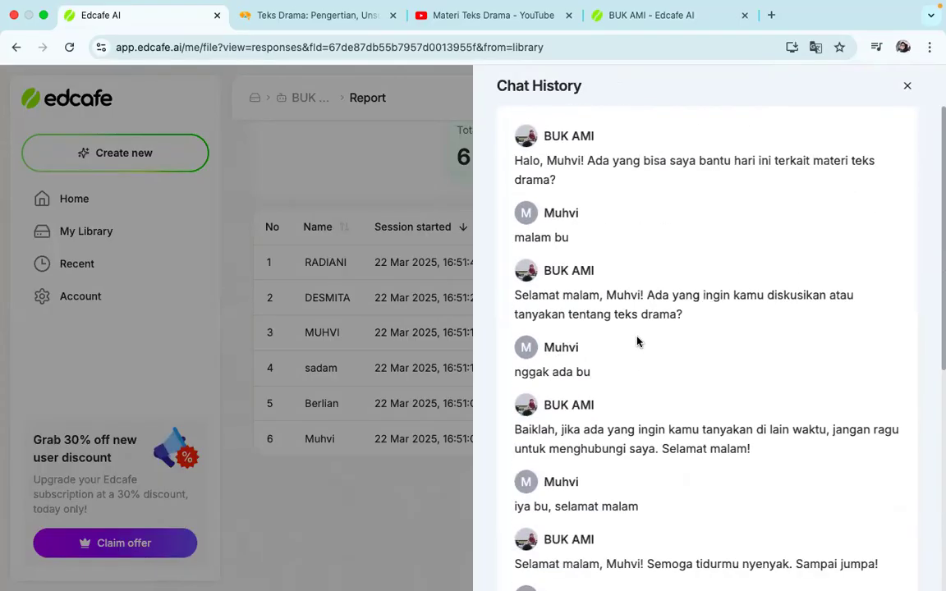
{"action": "scroll", "coordinate": [749, 411], "scroll_direction": "down", "scroll_amount": 2}
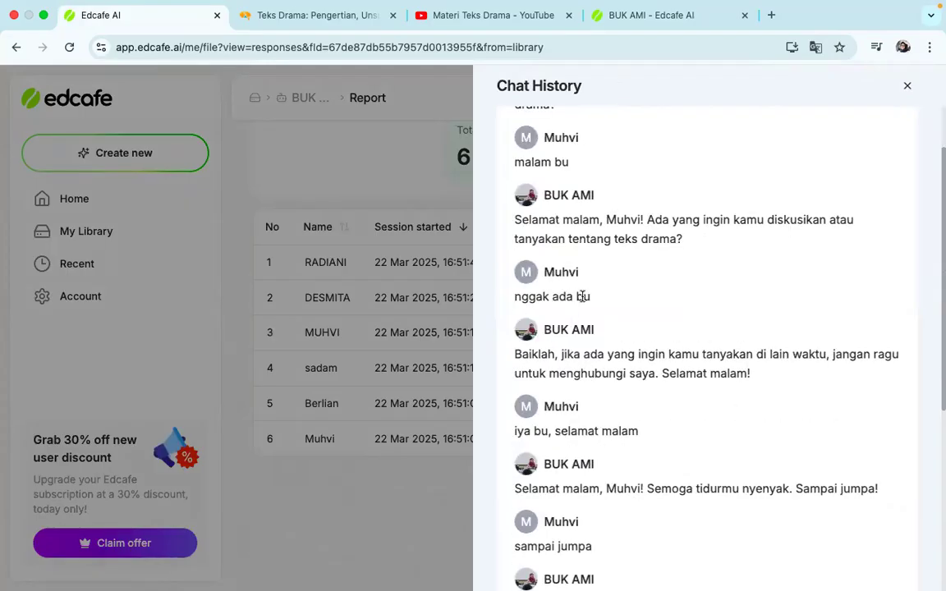
{"action": "scroll", "coordinate": [586, 402], "scroll_direction": "down", "scroll_amount": 1}
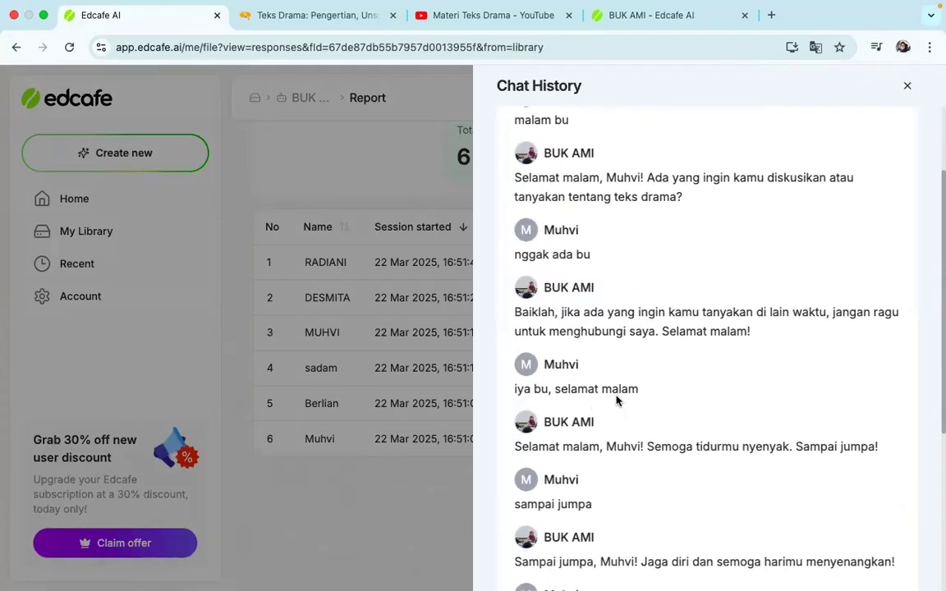
{"action": "scroll", "coordinate": [618, 386], "scroll_direction": "down", "scroll_amount": 4}
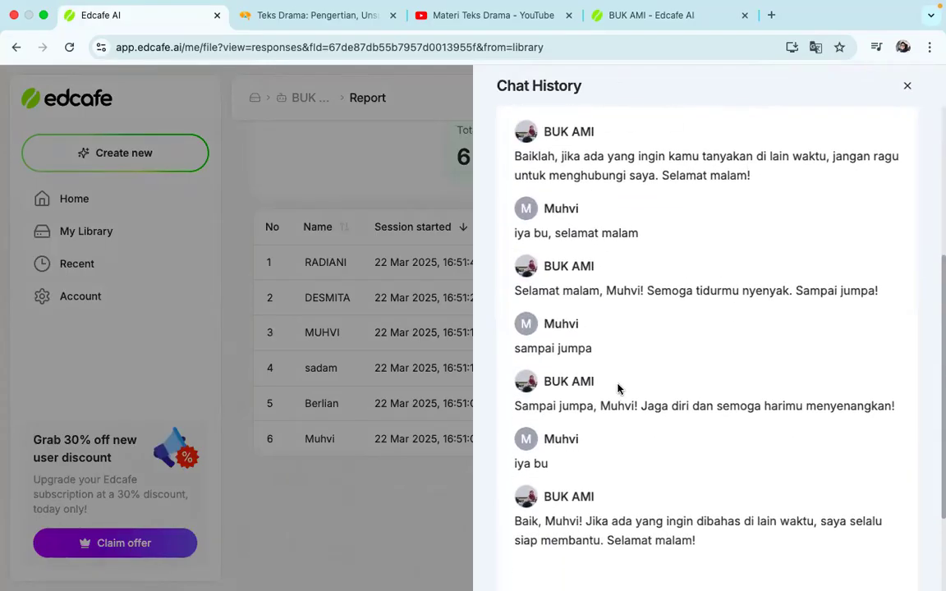
Close the chat history and look over the Edcafe home page's content overview and today's recent contents
{"action": "left_click", "coordinate": [906, 87]}
{"action": "scroll", "coordinate": [861, 210], "scroll_direction": "up", "scroll_amount": 2}
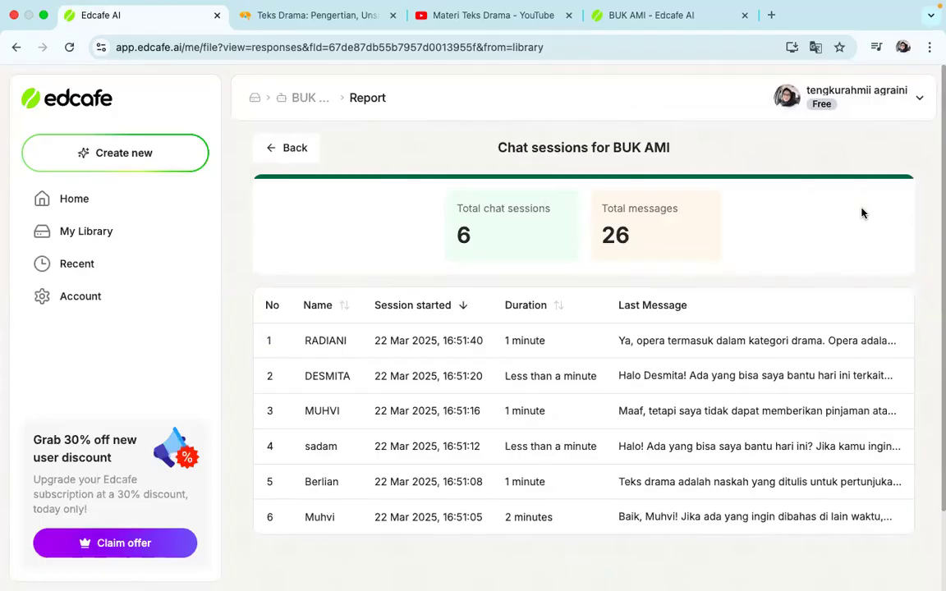
{"action": "left_click", "coordinate": [103, 208]}
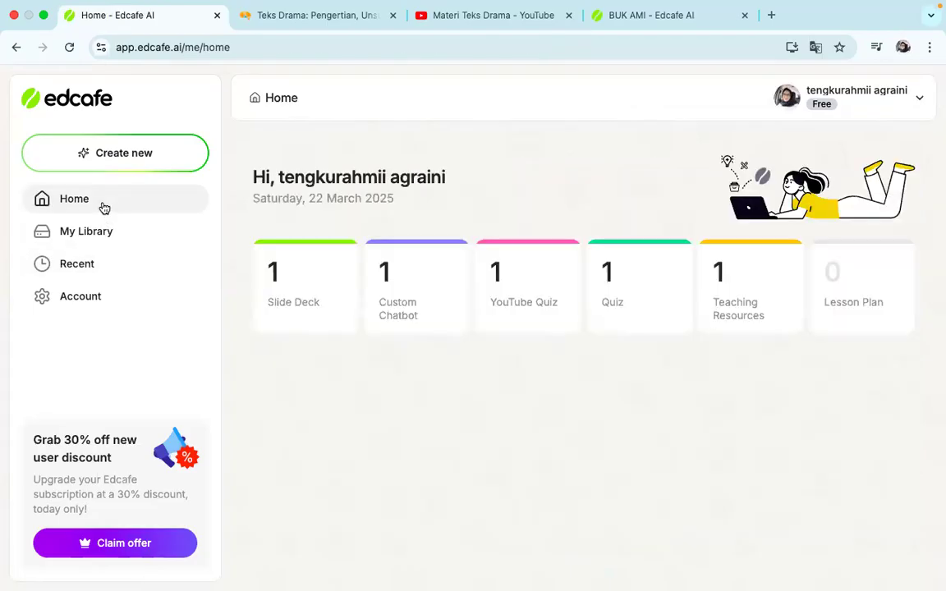
{"action": "scroll", "coordinate": [742, 317], "scroll_direction": "down", "scroll_amount": 1}
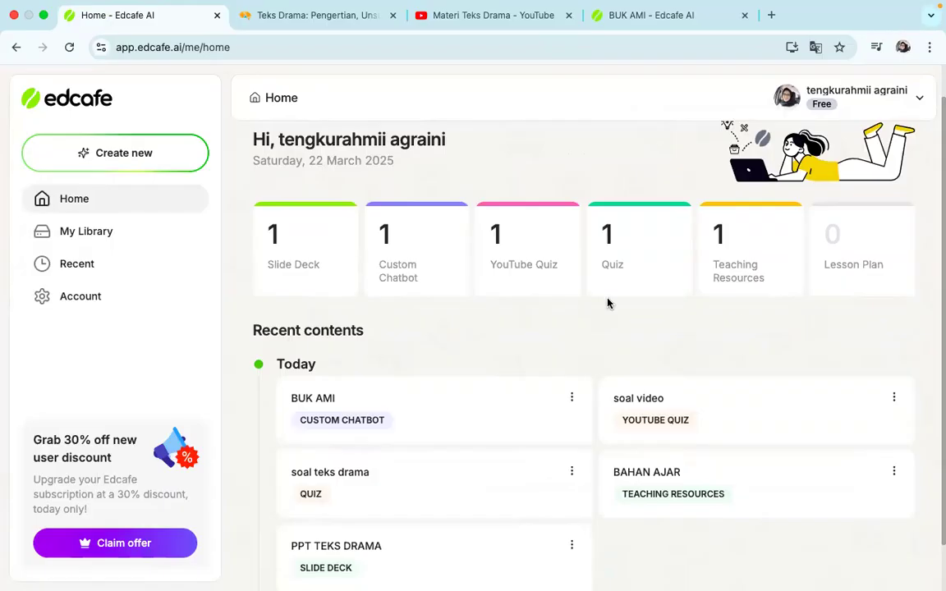
{"action": "scroll", "coordinate": [609, 303], "scroll_direction": "down", "scroll_amount": 1}
{"action": "scroll", "coordinate": [608, 302], "scroll_direction": "up", "scroll_amount": 2}
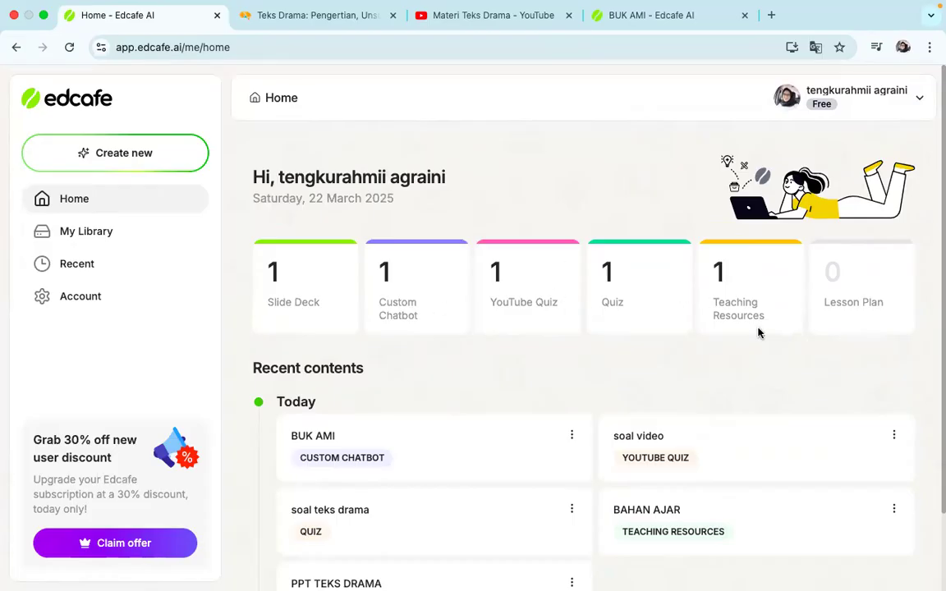
Switch to the presenter's guru.smk.belajar.id Chrome profile and show page 17, "Sesi tanya jawab", of the Canva presentation
{"action": "left_click", "coordinate": [902, 48]}
{"action": "scroll", "coordinate": [743, 407], "scroll_direction": "down", "scroll_amount": 3}
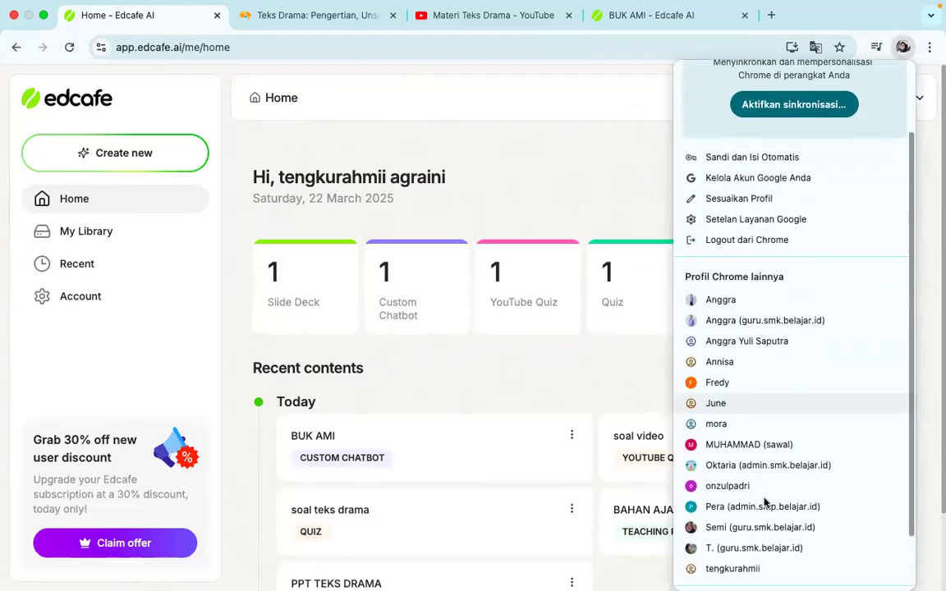
{"action": "scroll", "coordinate": [749, 444], "scroll_direction": "down", "scroll_amount": 1}
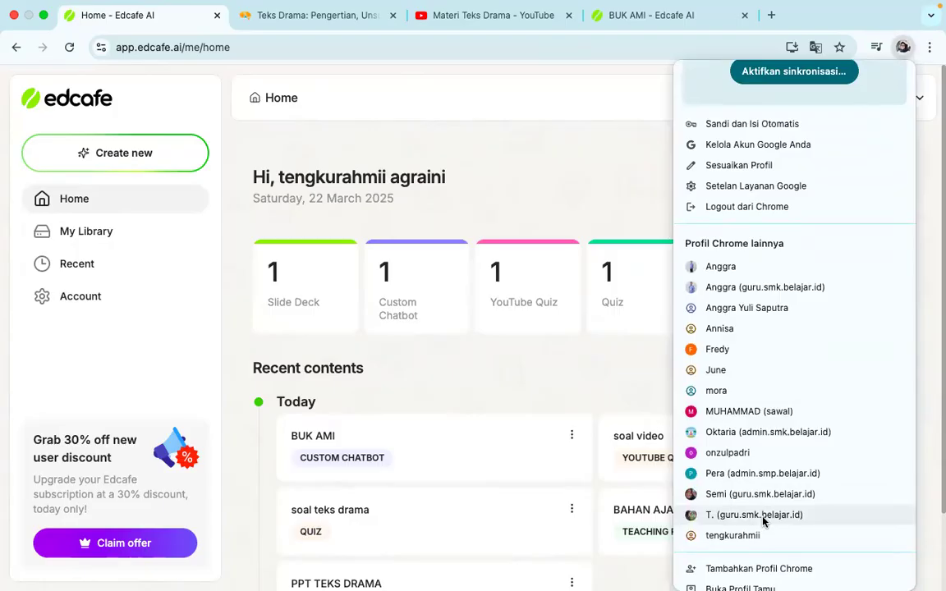
{"action": "left_click", "coordinate": [812, 517]}
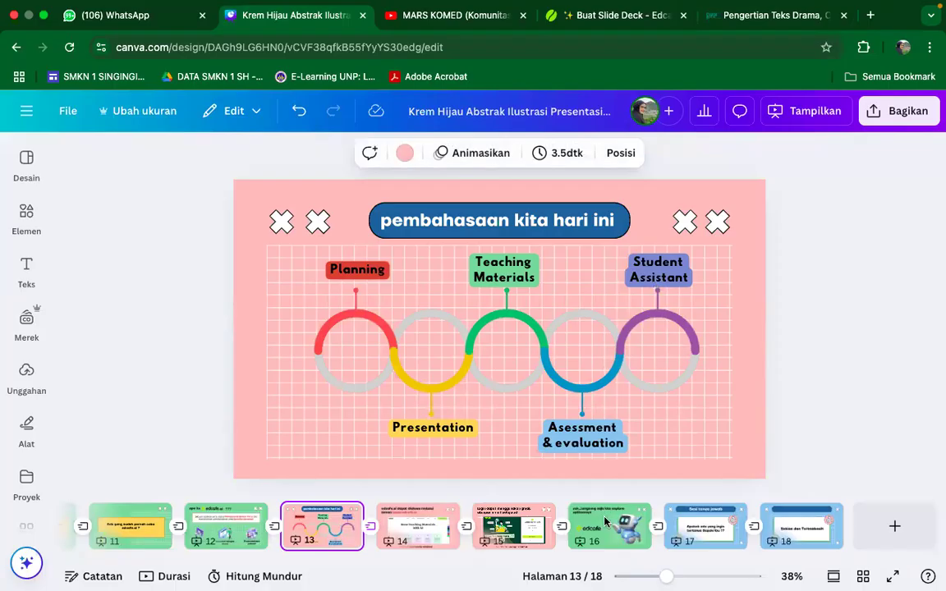
{"action": "left_click", "coordinate": [696, 538]}
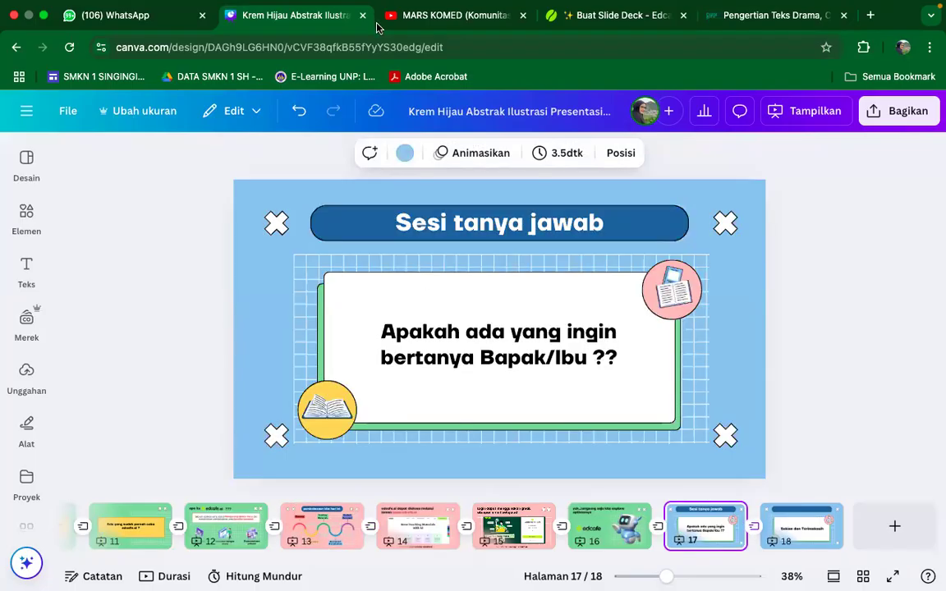